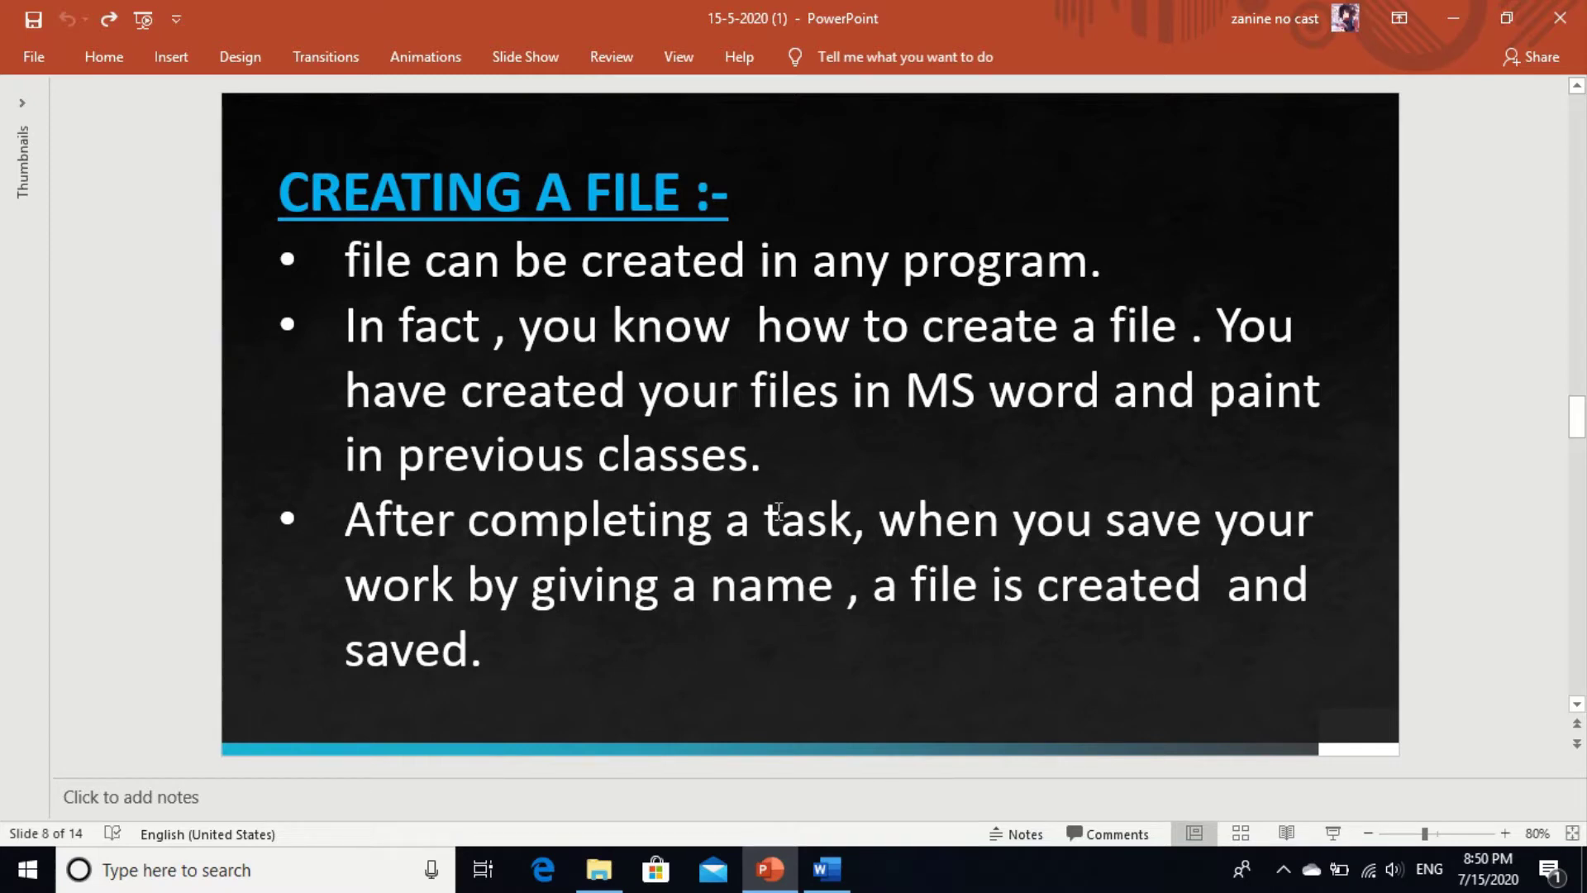
- Switch to the blank Word document and back, then minimize PowerPoint and Word to reveal class4
key("alt+Tab")
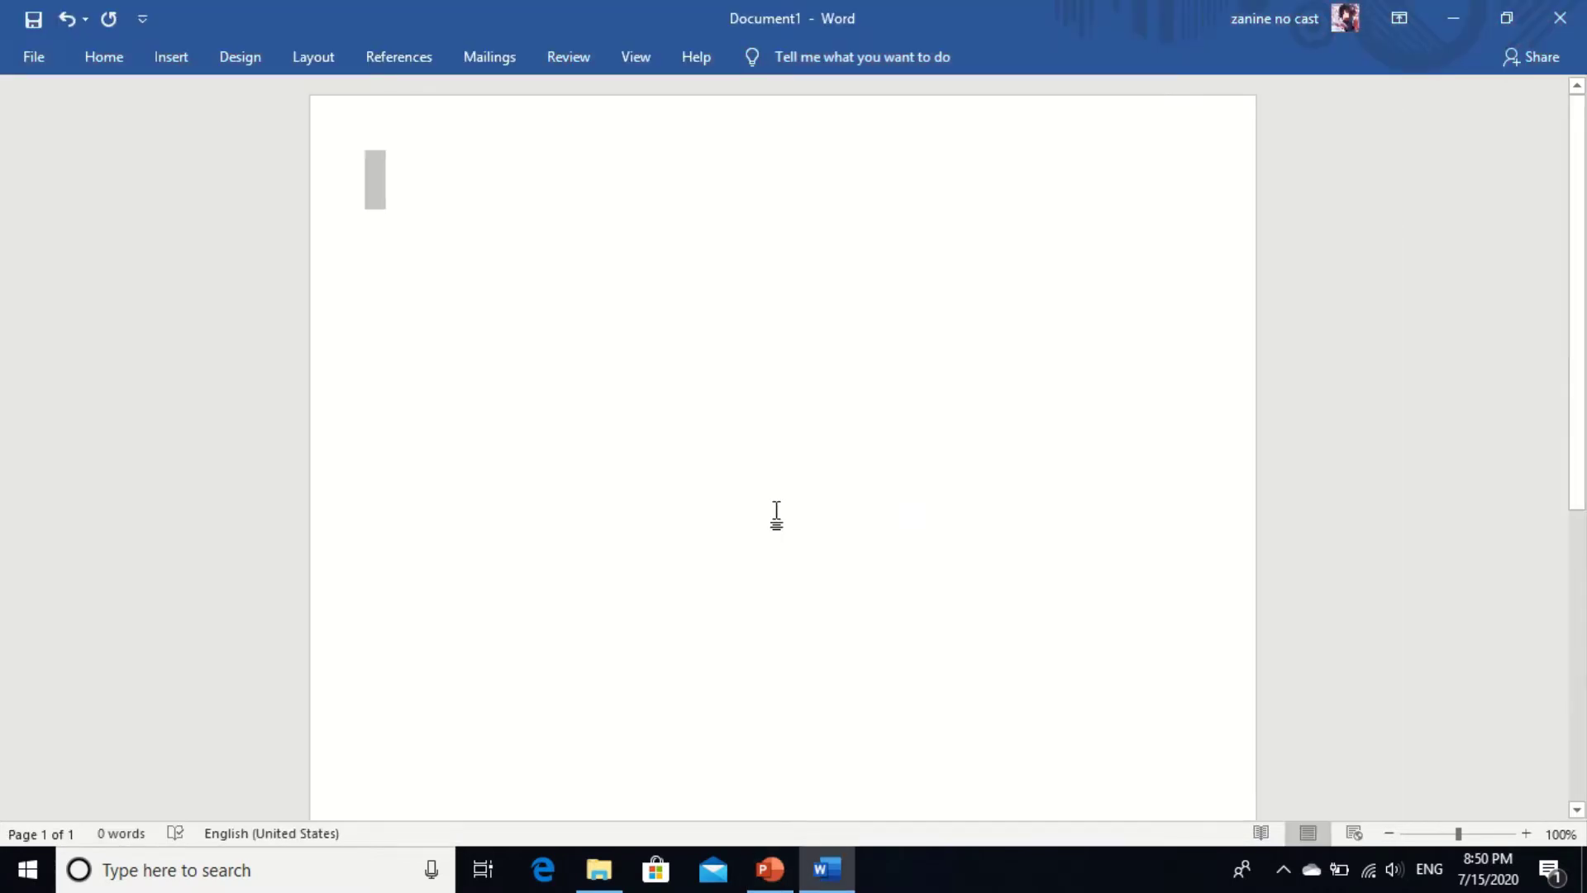
key("alt+Tab")
left_click(1398, 18)
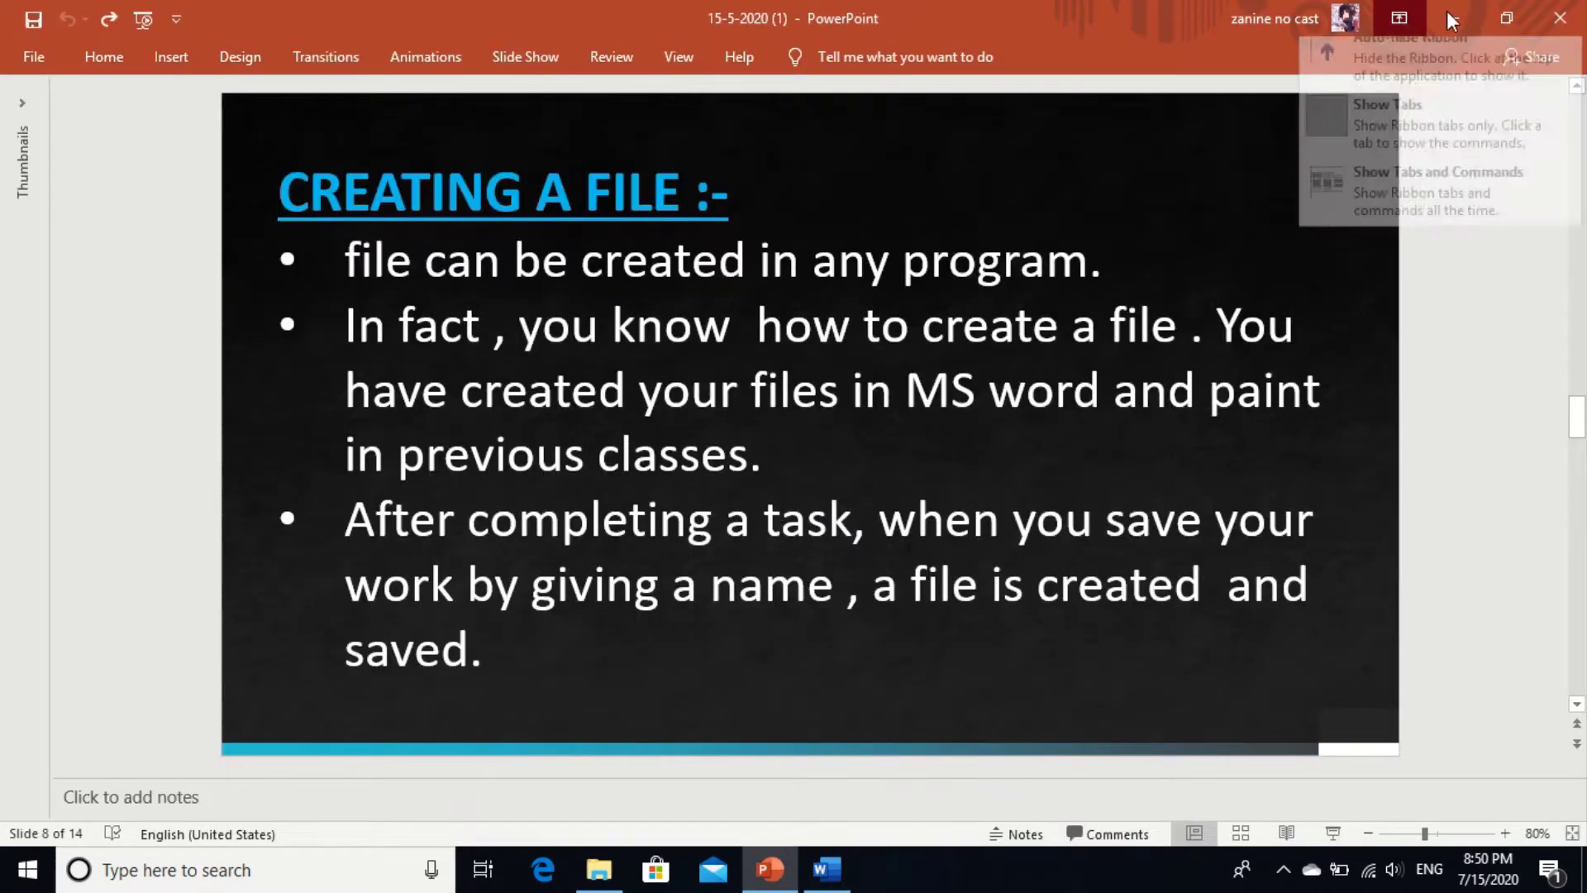
left_click(1446, 12)
left_click(1446, 11)
- Clear the windows away and open the desktop folder named Folder
left_click(1446, 12)
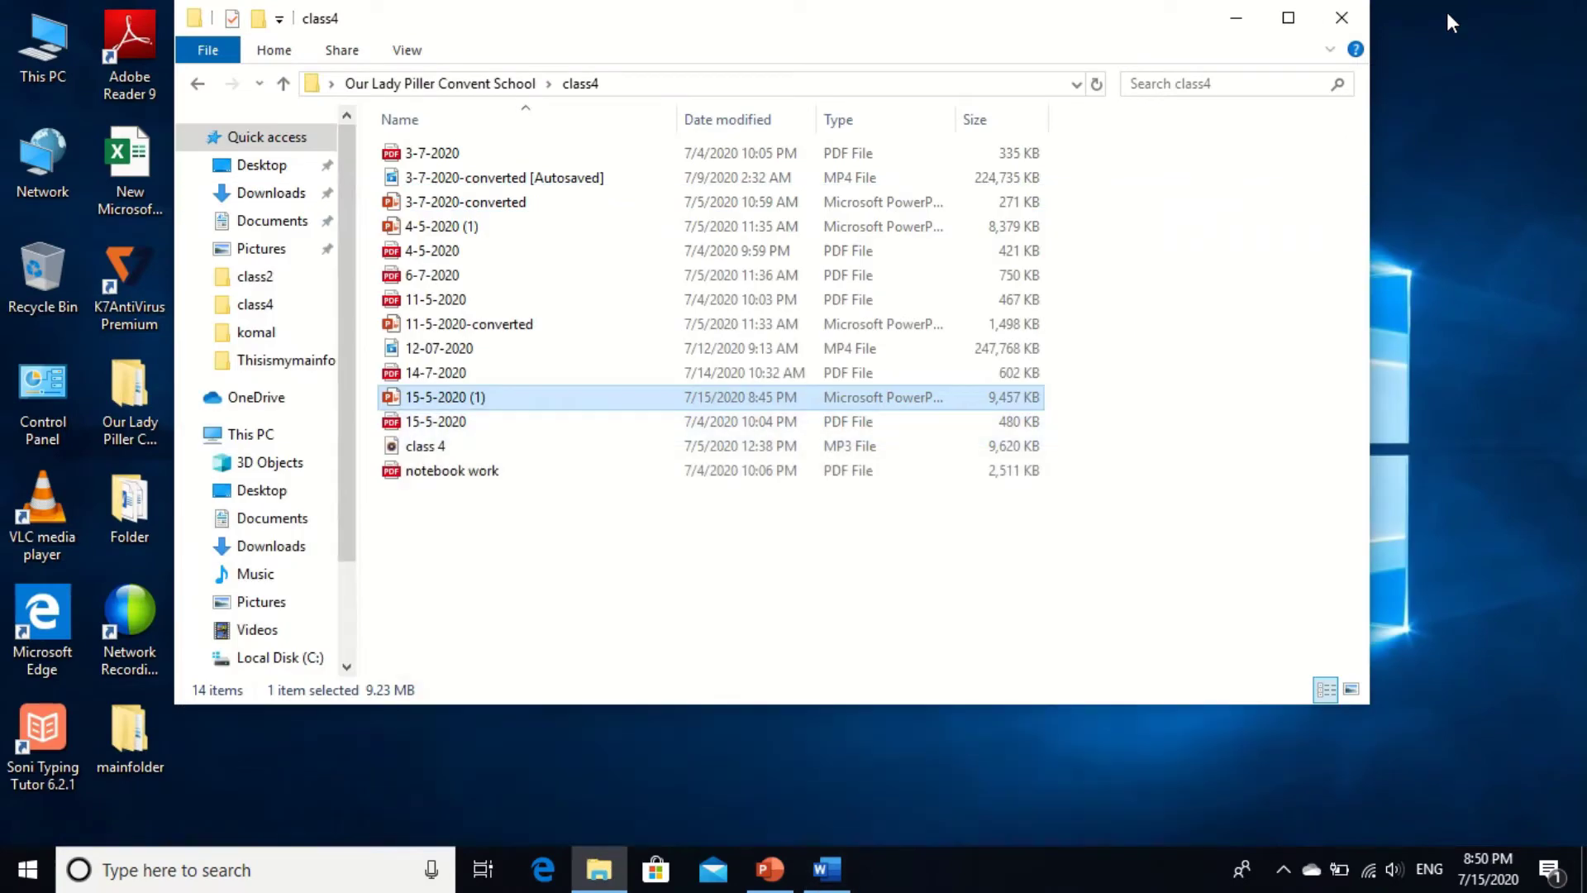
left_click(1227, 24)
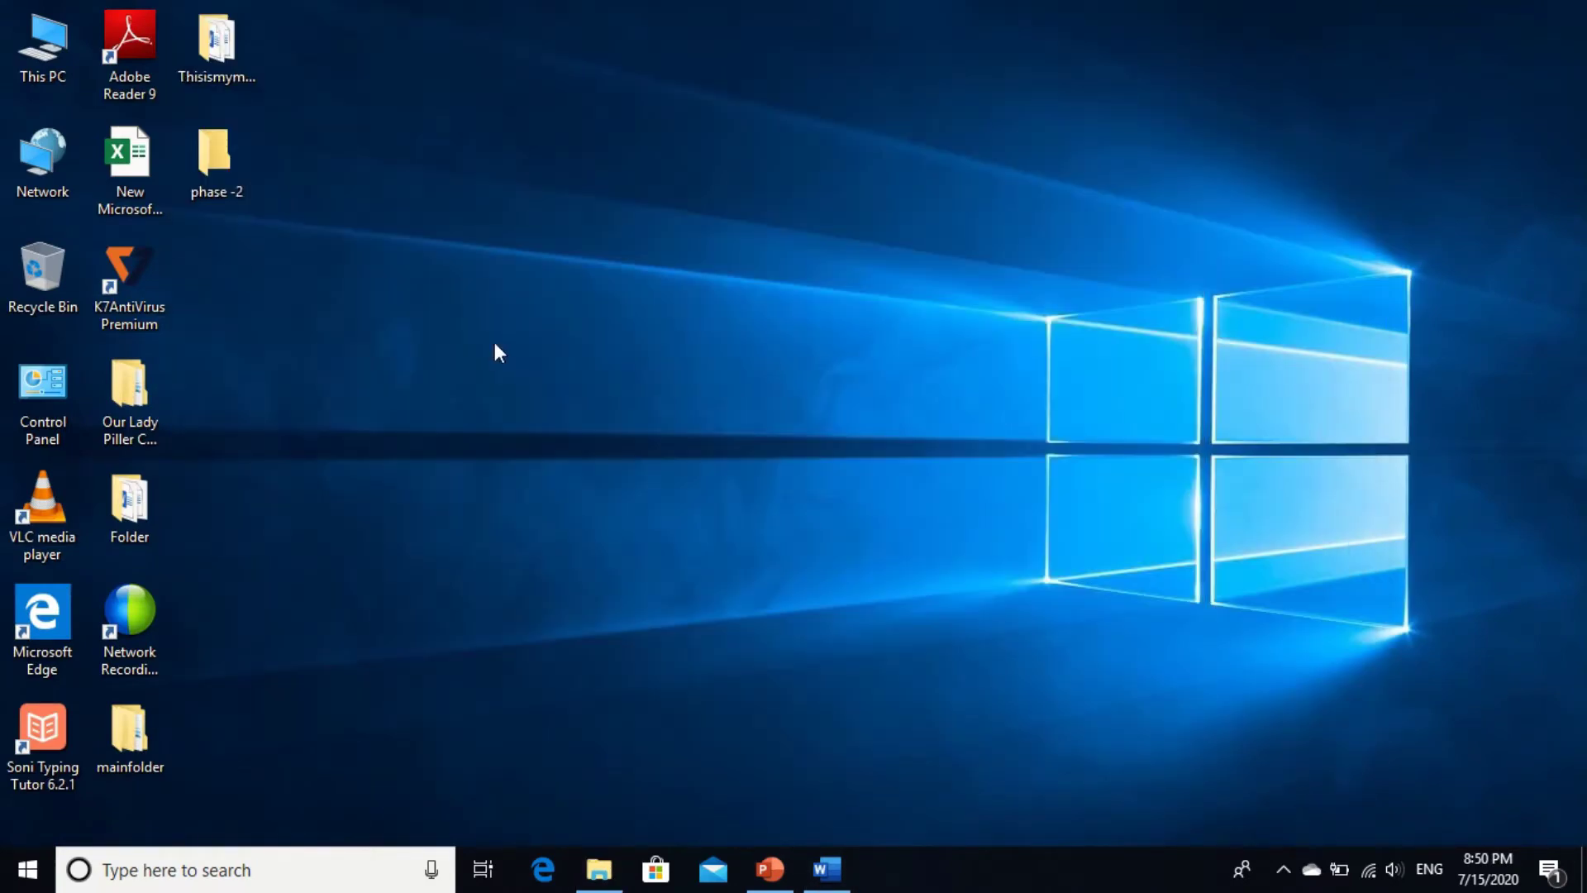
left_click(142, 514)
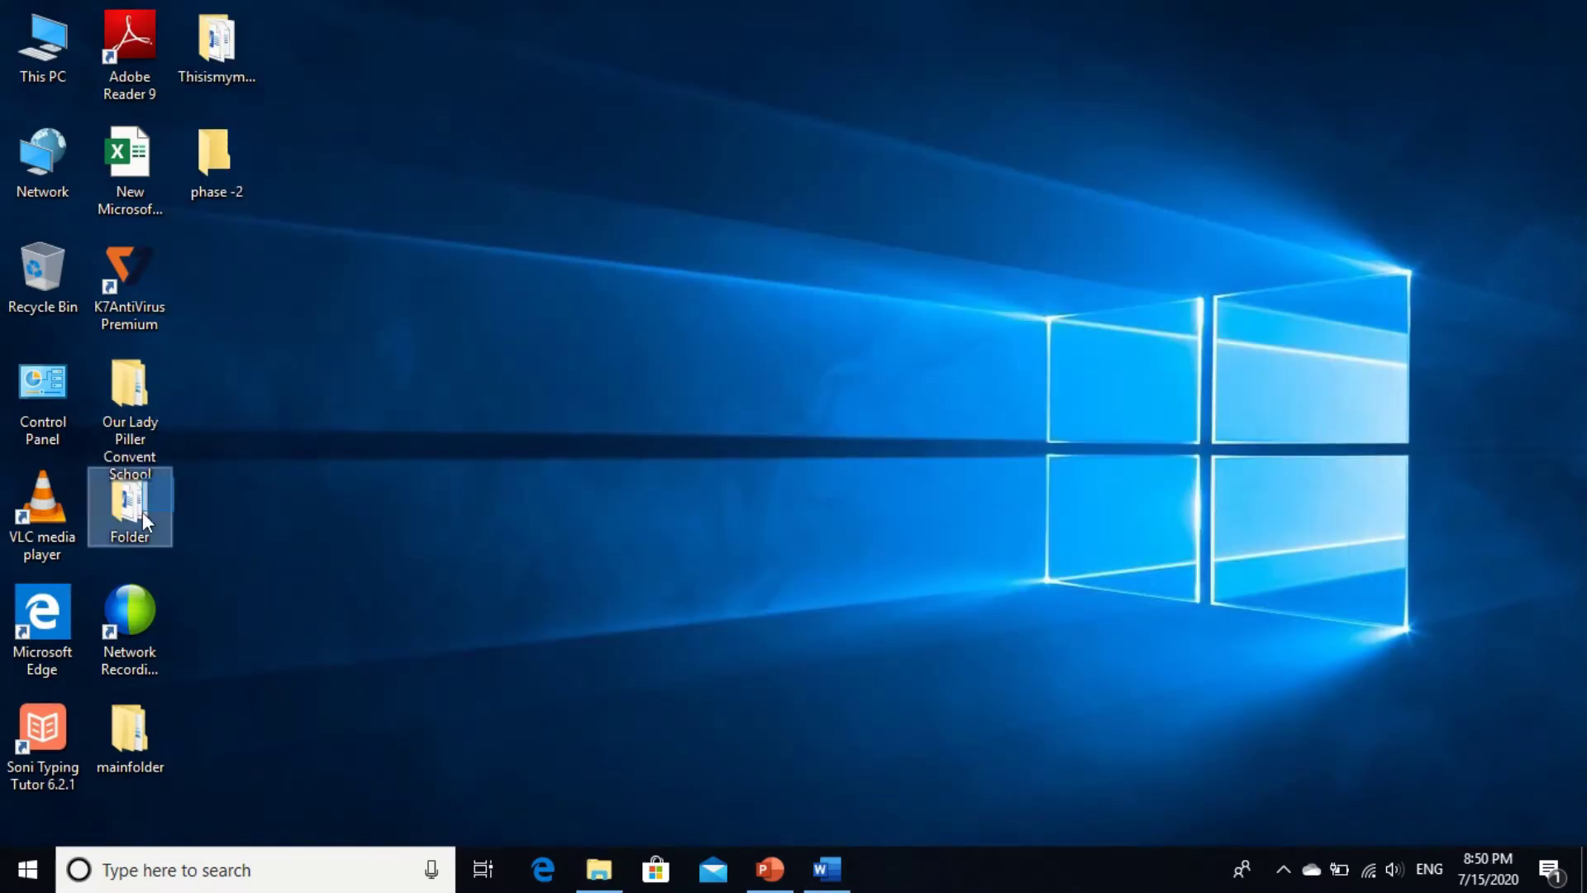
double_click(142, 512)
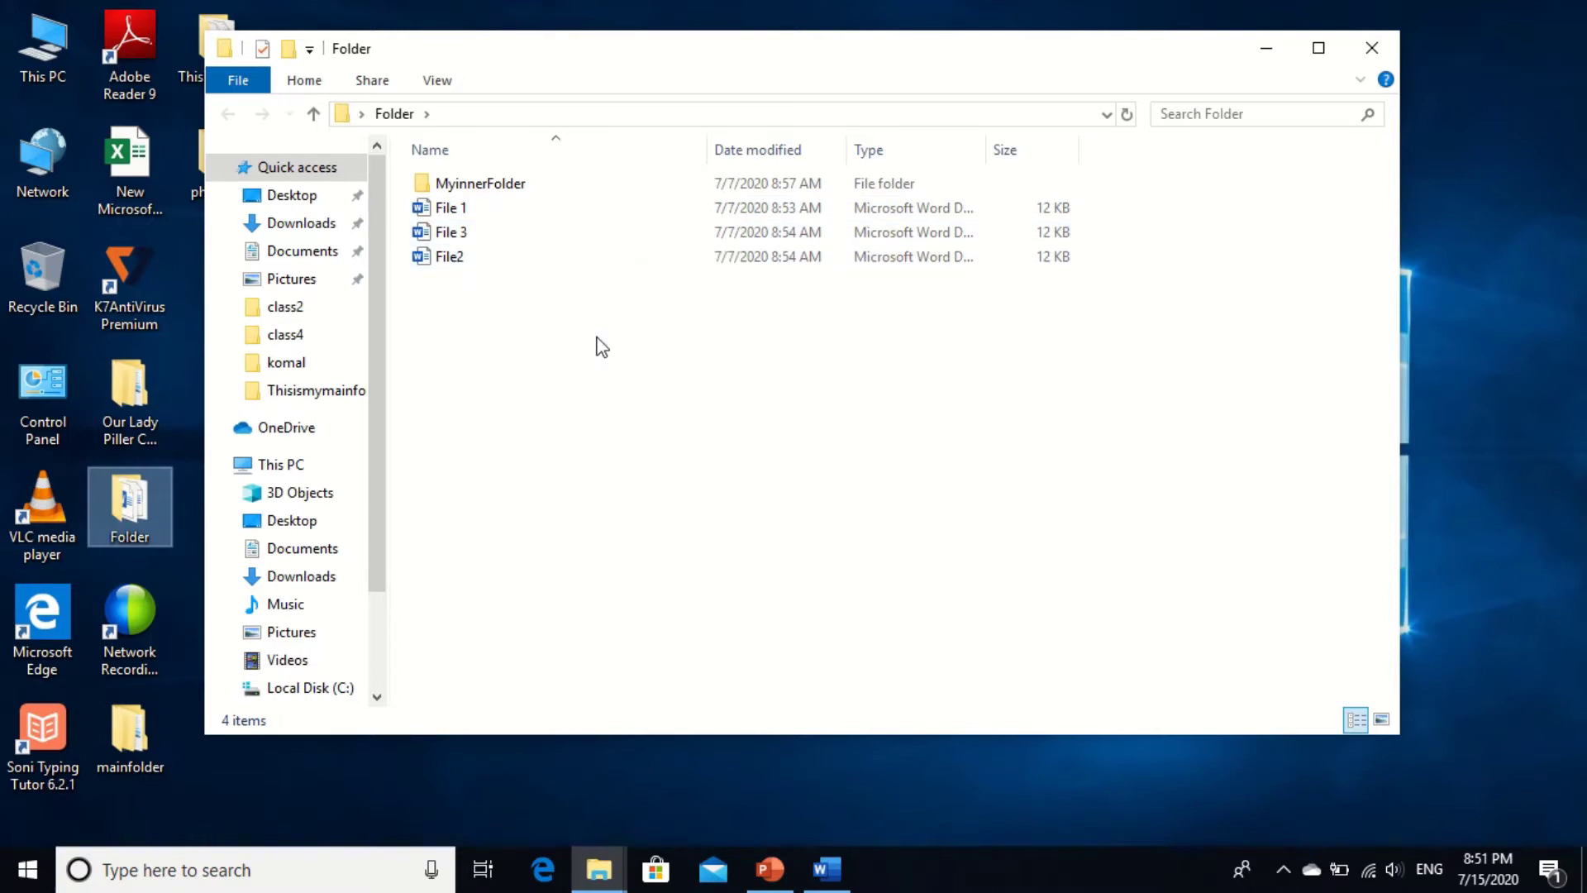
key("ctrl+n")
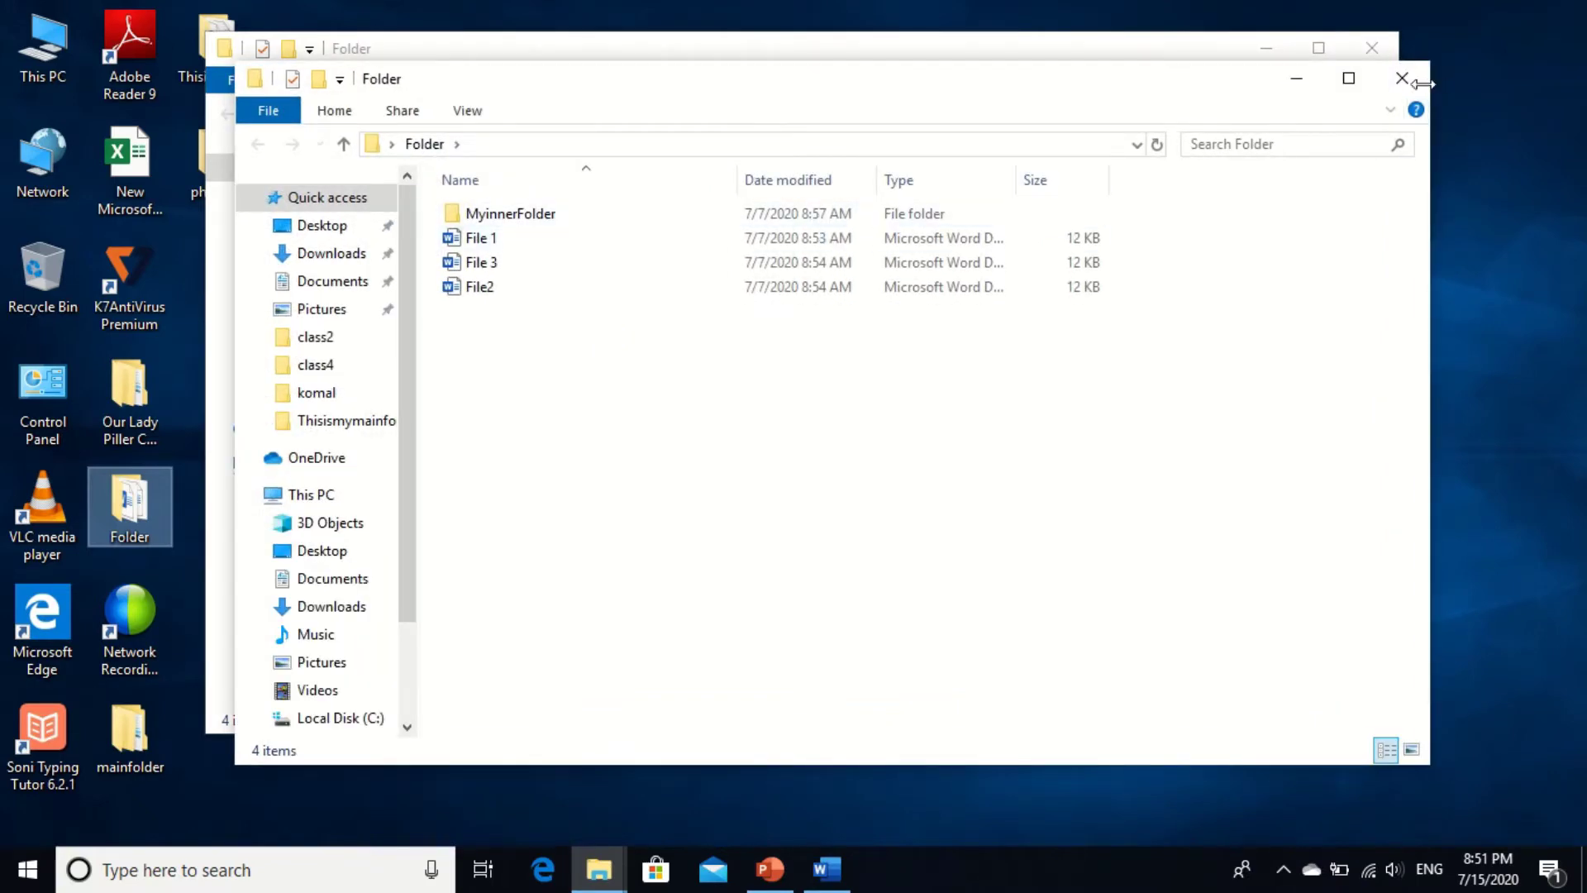
left_click_drag(1429, 84, 1418, 86)
left_click(1397, 91)
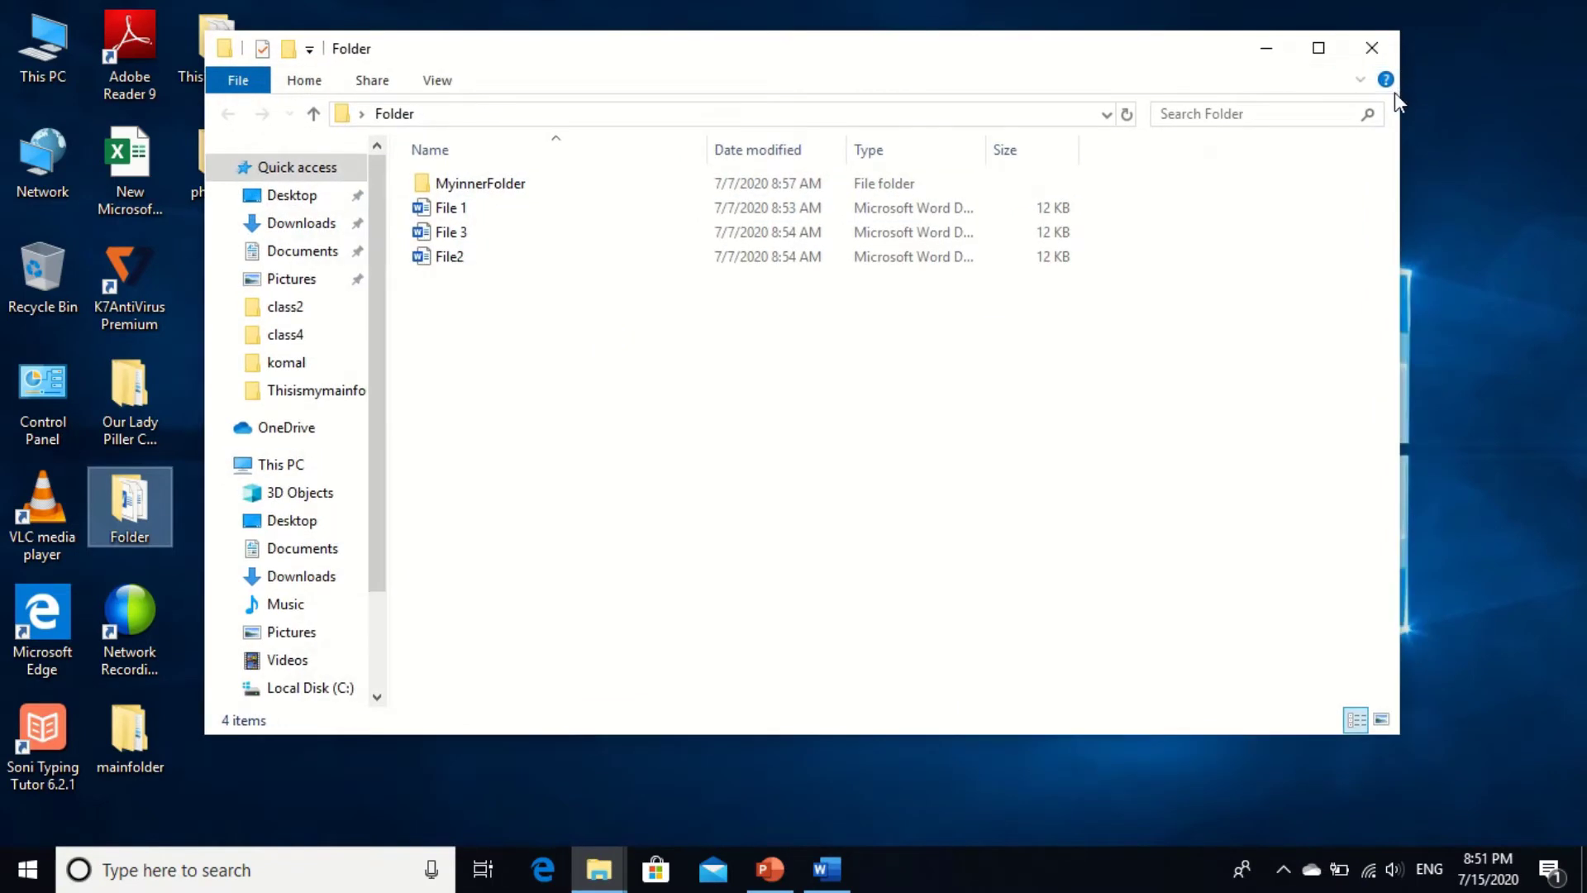
- Create a new Word document named 'file 4' in Folder
right_click(1074, 366)
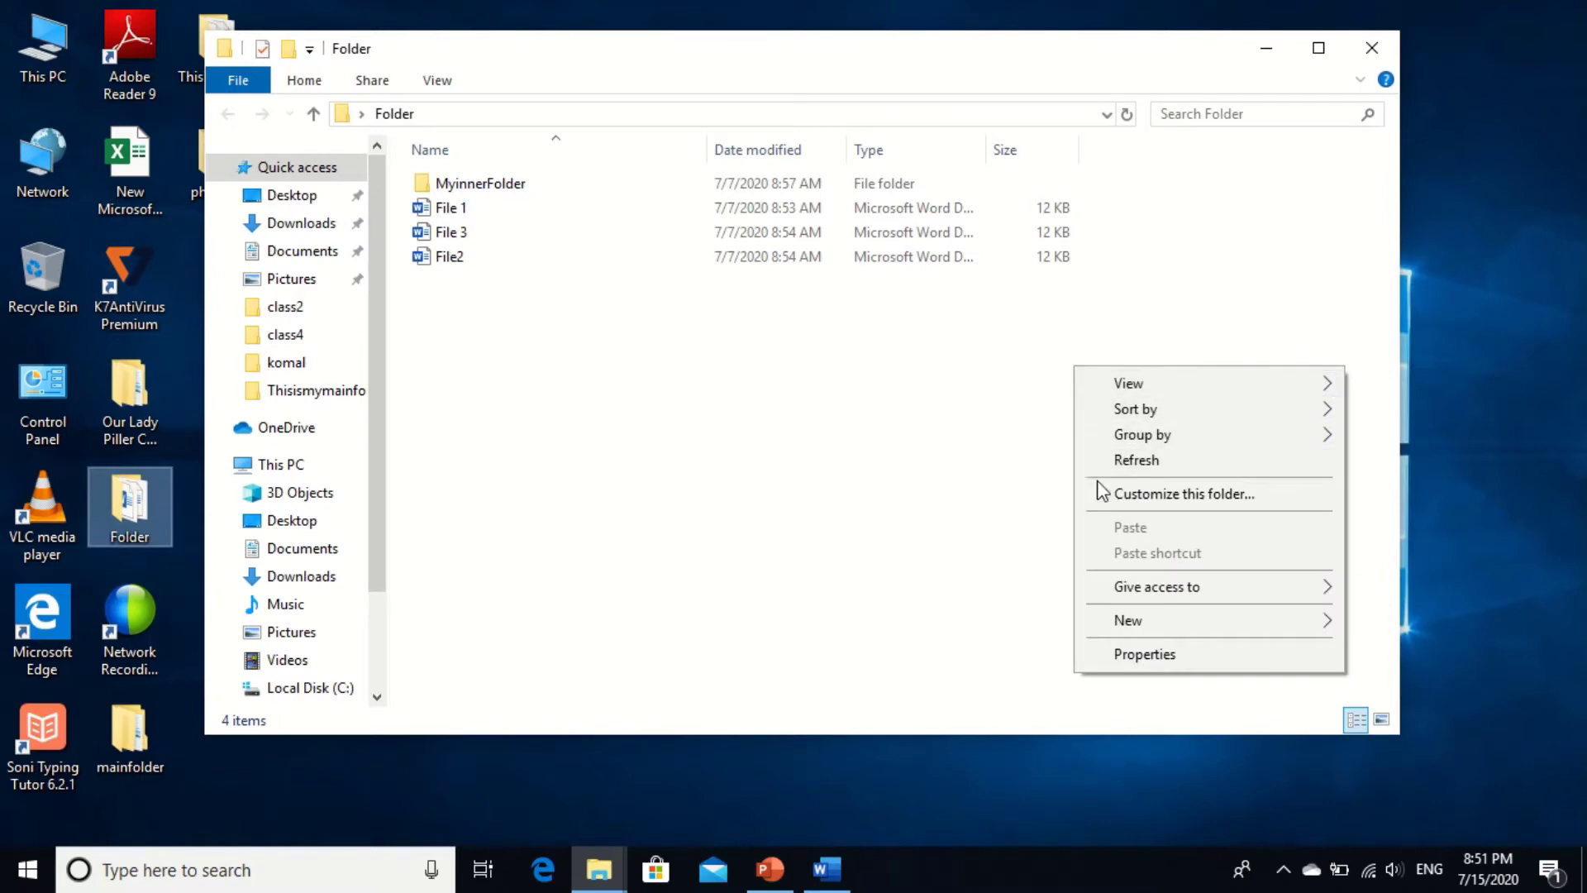
left_click(1098, 630)
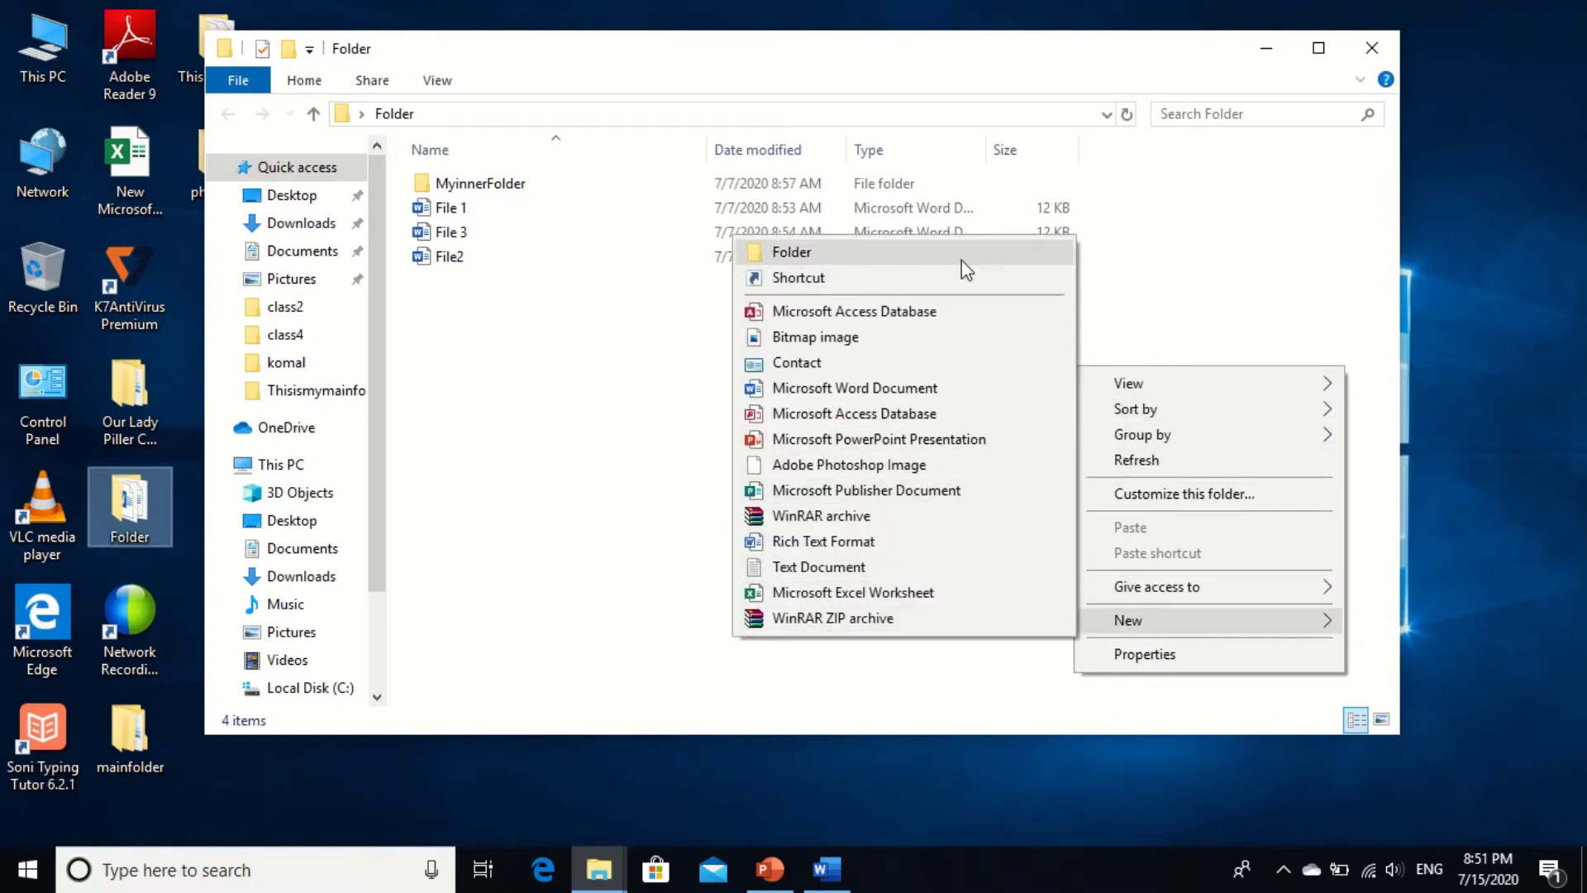
left_click(903, 395)
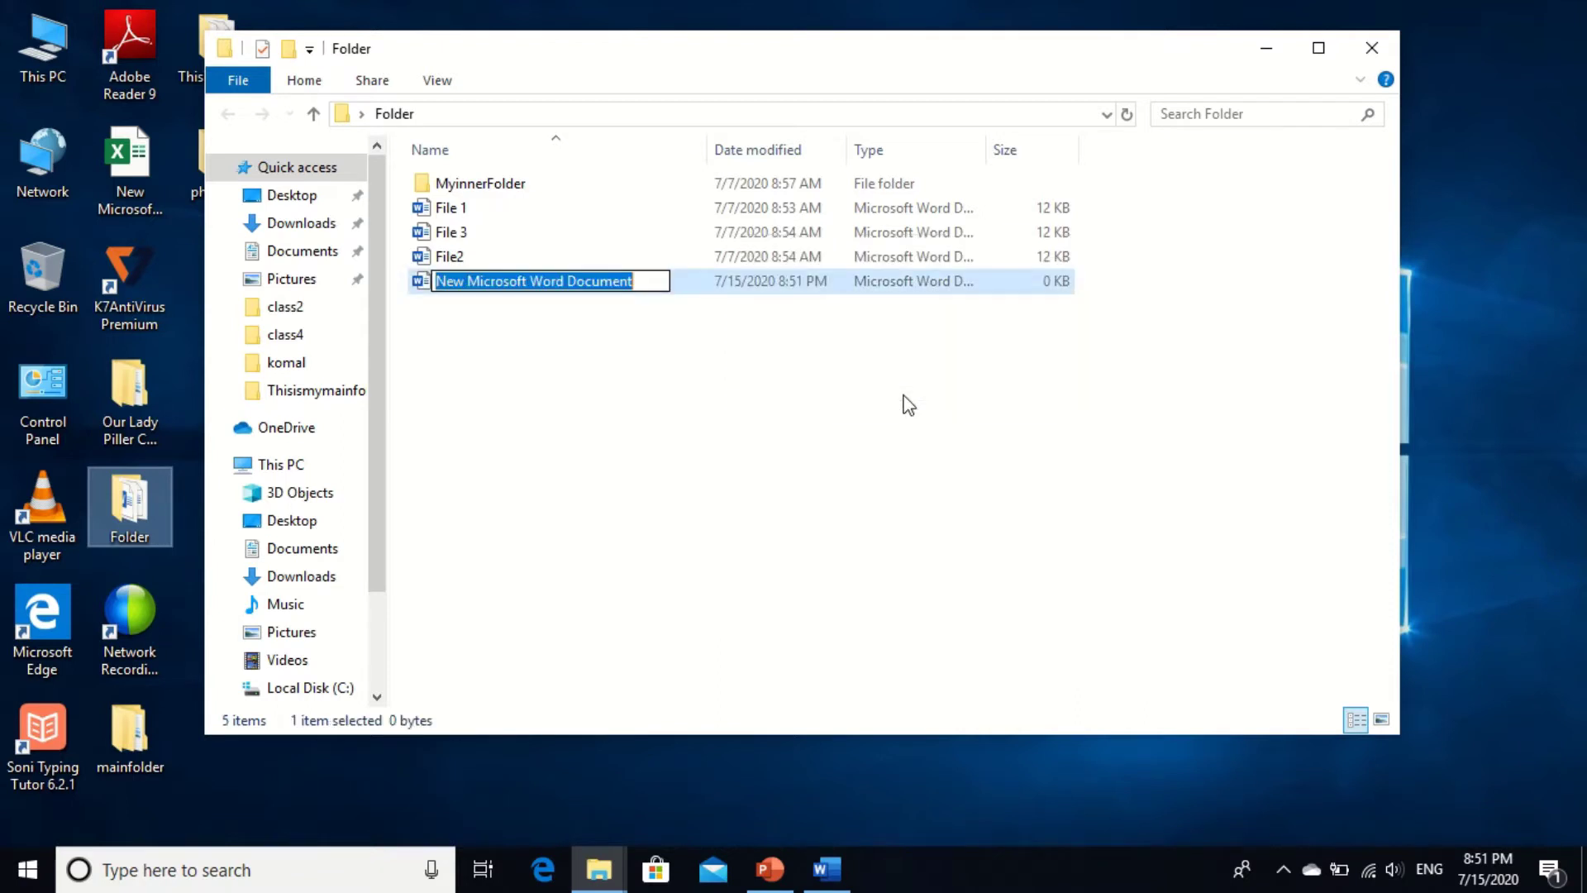
key("BackSpace")
type("file ")
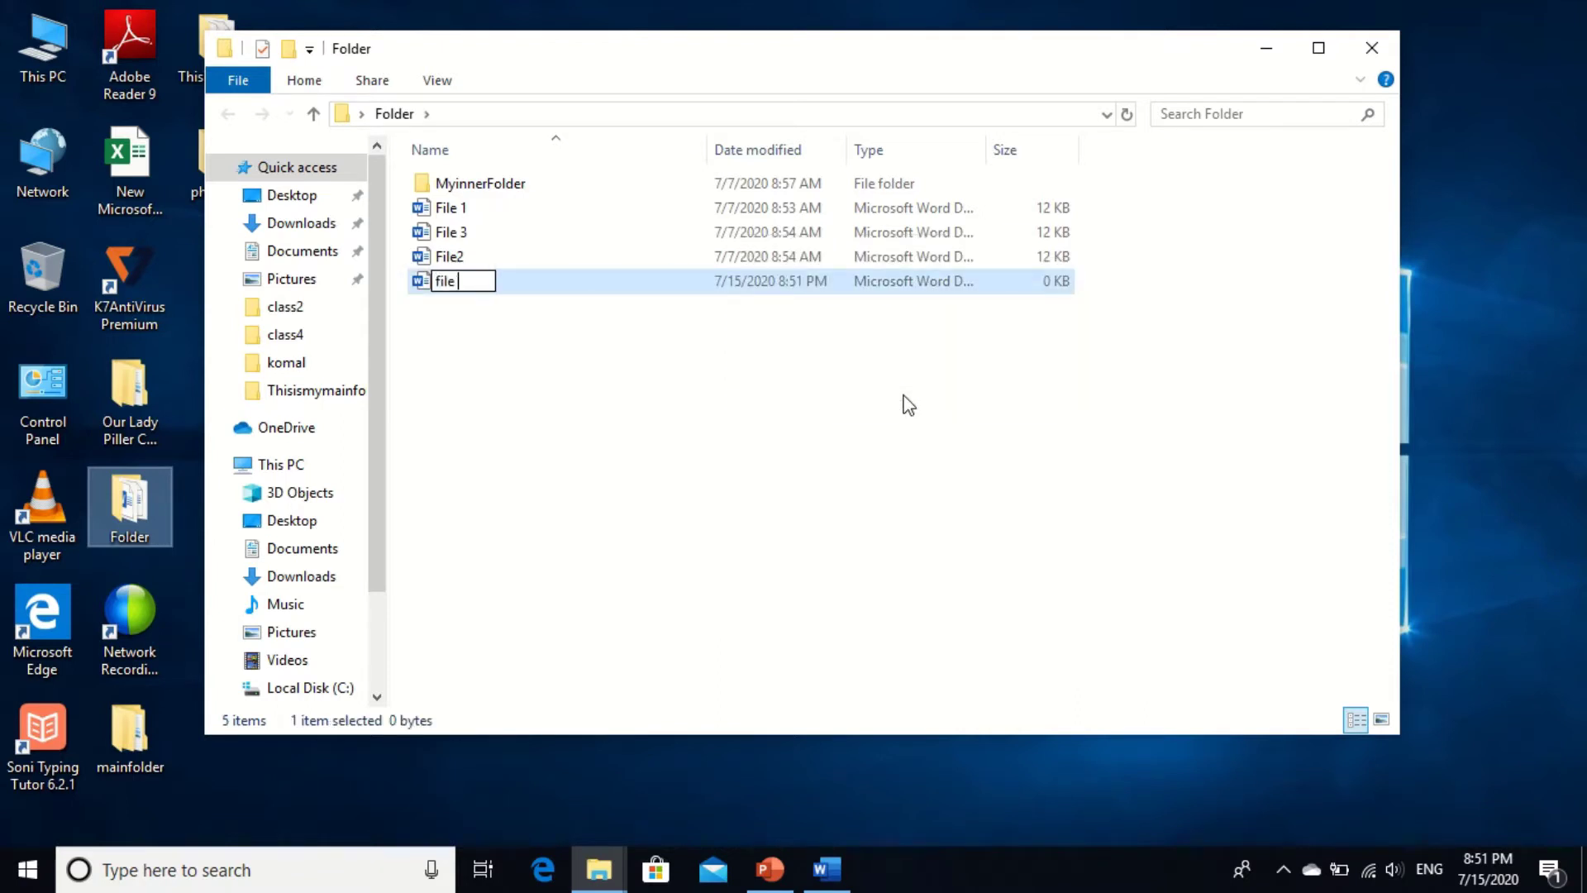
type("4")
key("Return")
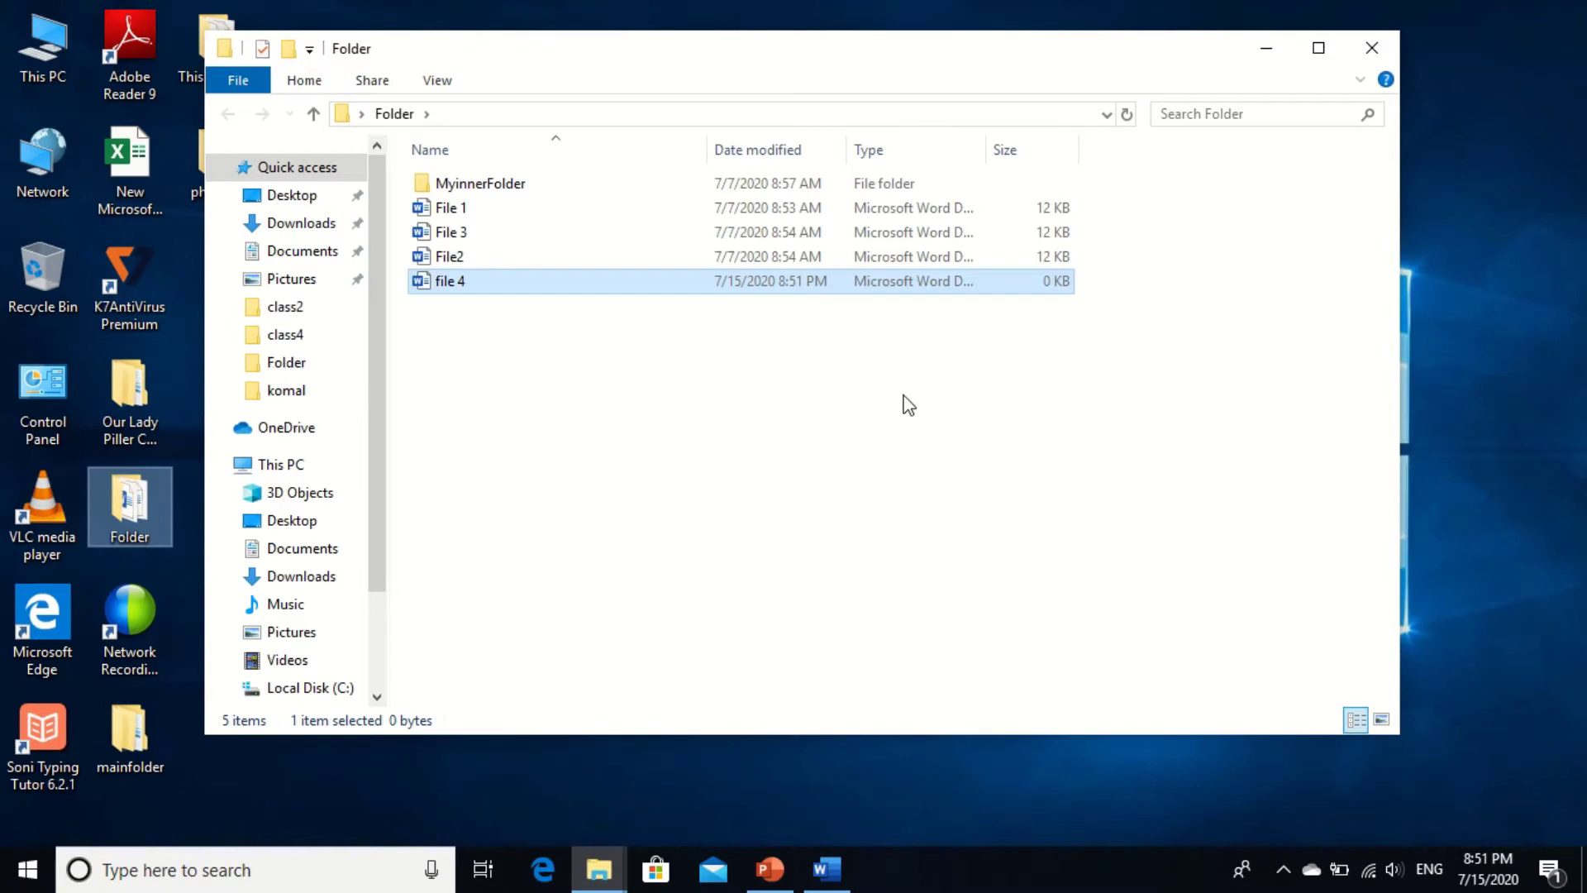
key("alt+Tab")
key("alt+Tab")
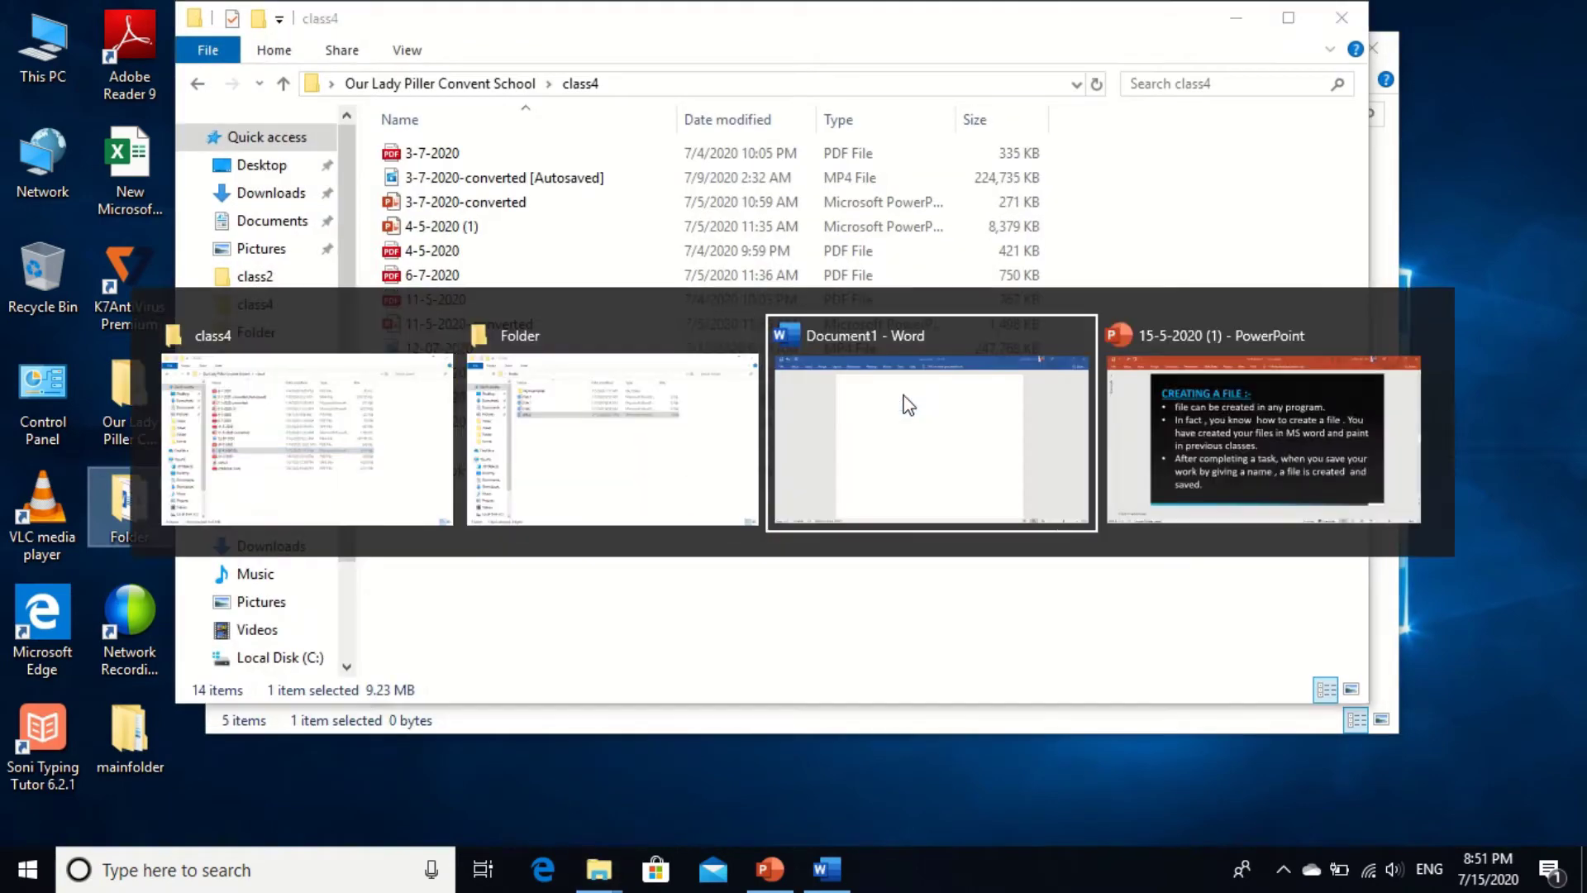
key("Escape")
- Open the 15-5-2020 (1) presentation and place the cursor in slide 8's first bullet
double_click(909, 404)
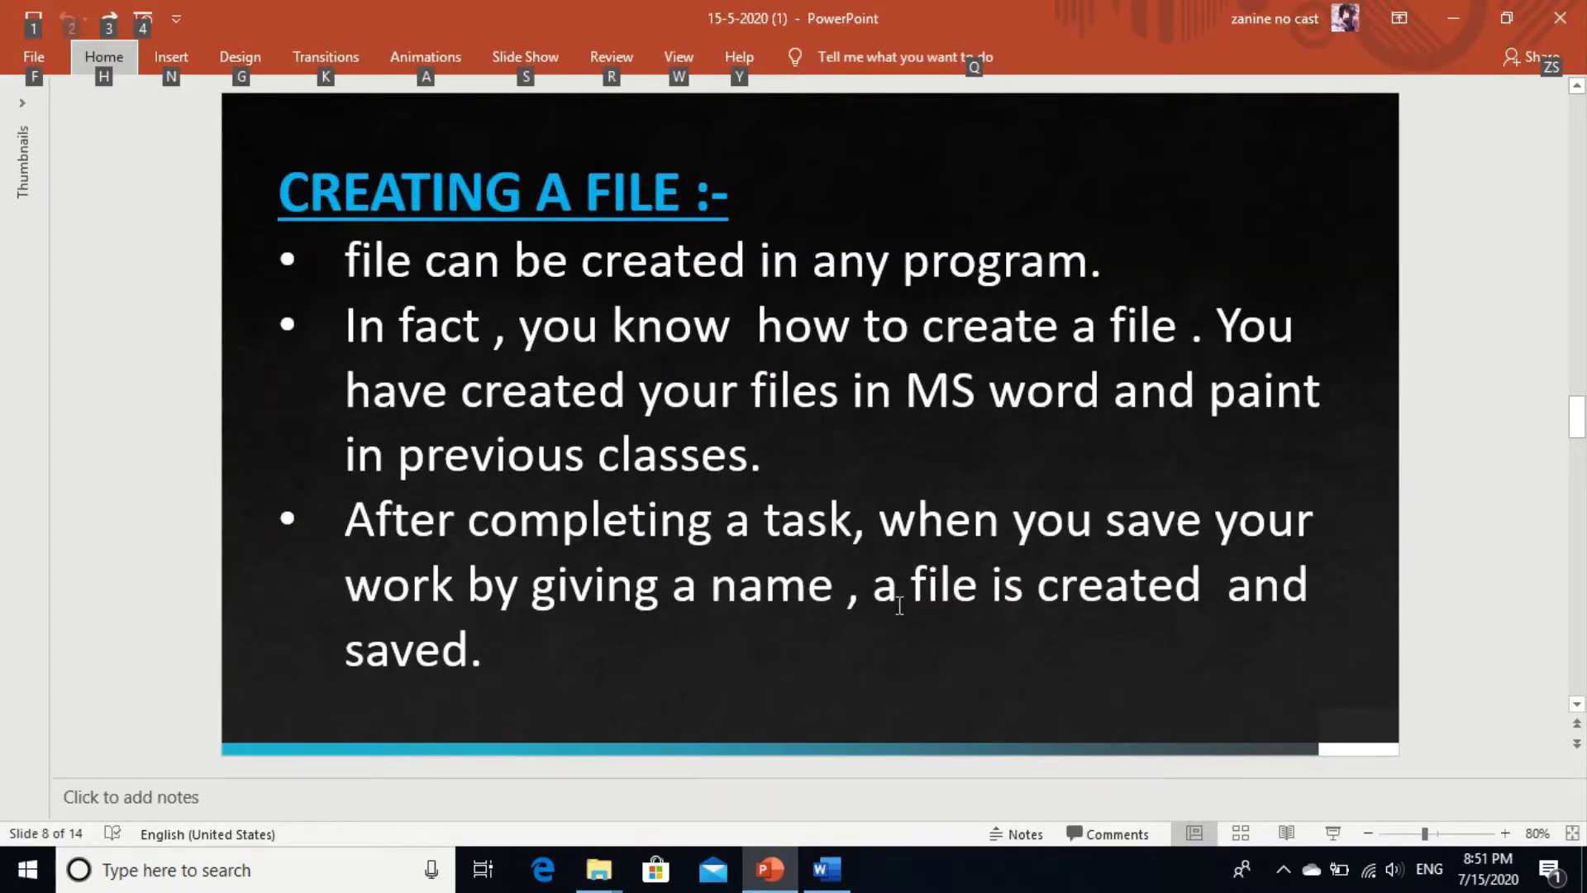
left_click(890, 653)
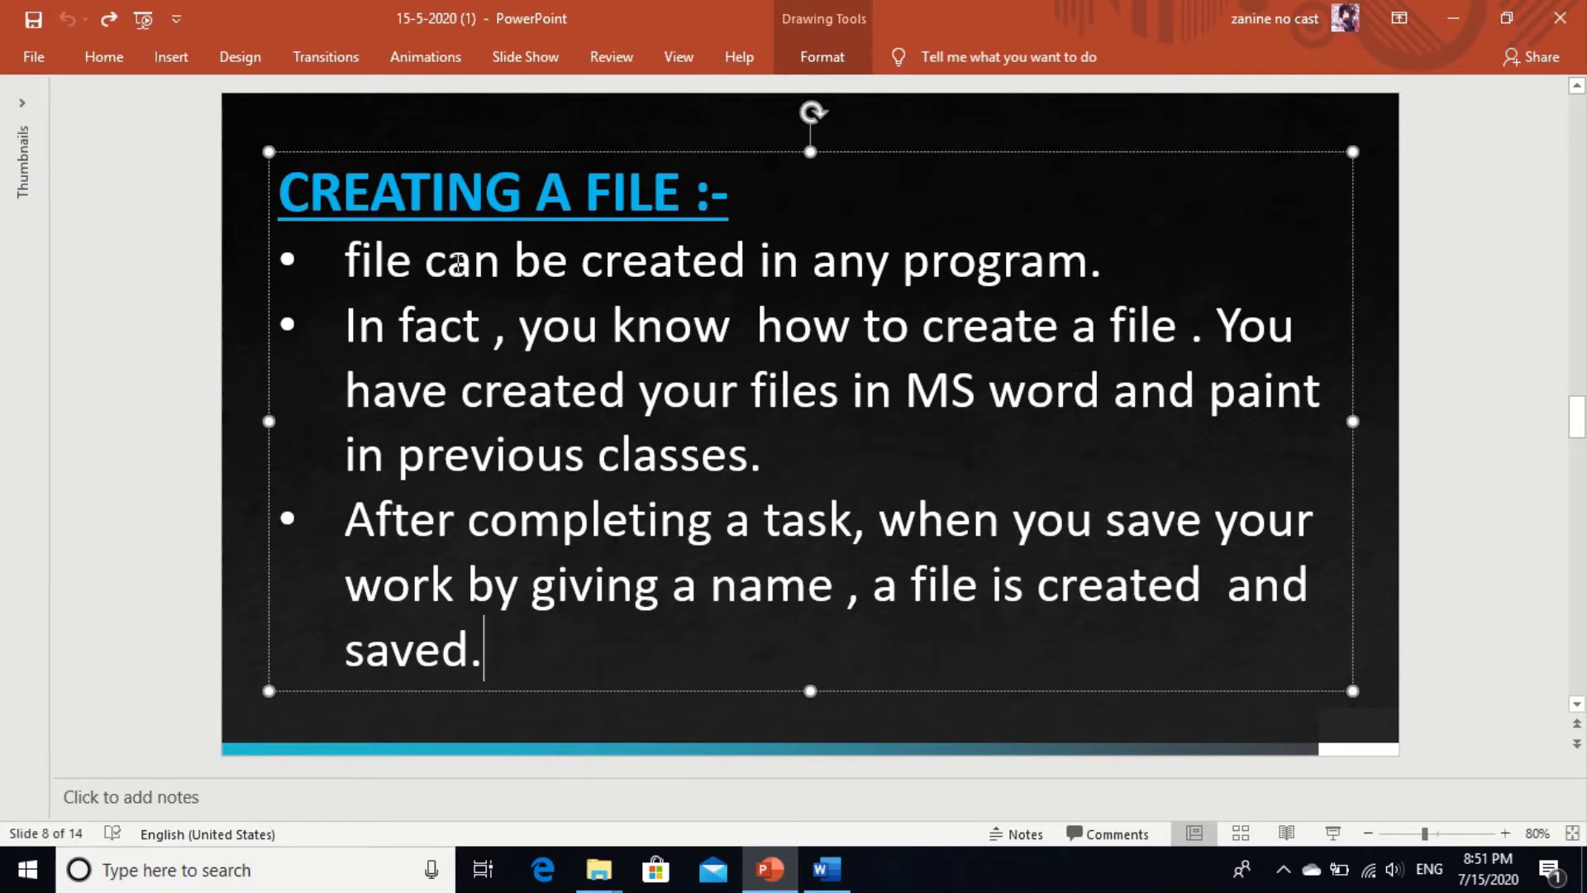
left_click(372, 266)
key("Left")
key("Left")
- Highlight slide 8's three bullets line by line, then scroll down to slide 9
key("shift+Right")
key("shift+Right")
key("shift+Right")
key("shift+Right")
key("shift+Right")
key("shift+Right")
key("shift+Right")
key("shift+Right")
key("shift+Right")
key("shift+Right")
key("shift+Right")
key("shift+Right")
key("shift+Right")
key("shift+Right")
key("shift+Right")
key("shift+Right")
key("shift+Right")
key("shift+Right")
key("shift+Right")
key("shift+Right")
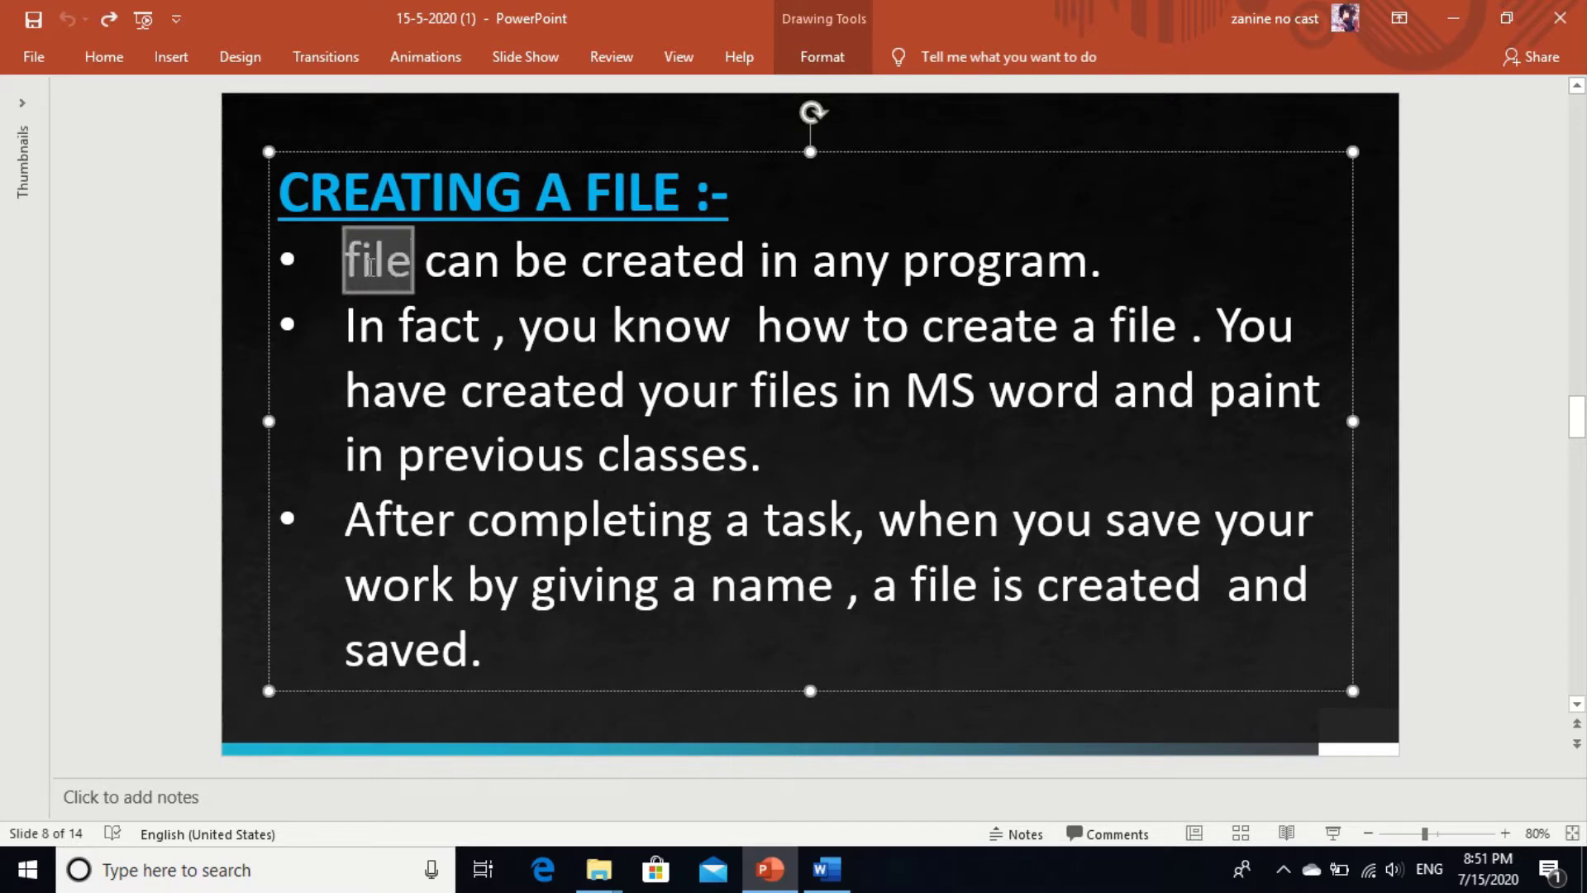
key("shift+Right")
key("shift+Right")
key("shift+Right")
key("shift+Right")
key("shift+Right")
key("shift+Right")
key("shift+Right")
key("shift+Right")
key("shift+Right")
key("shift+Right")
key("shift+Right")
key("shift+Right")
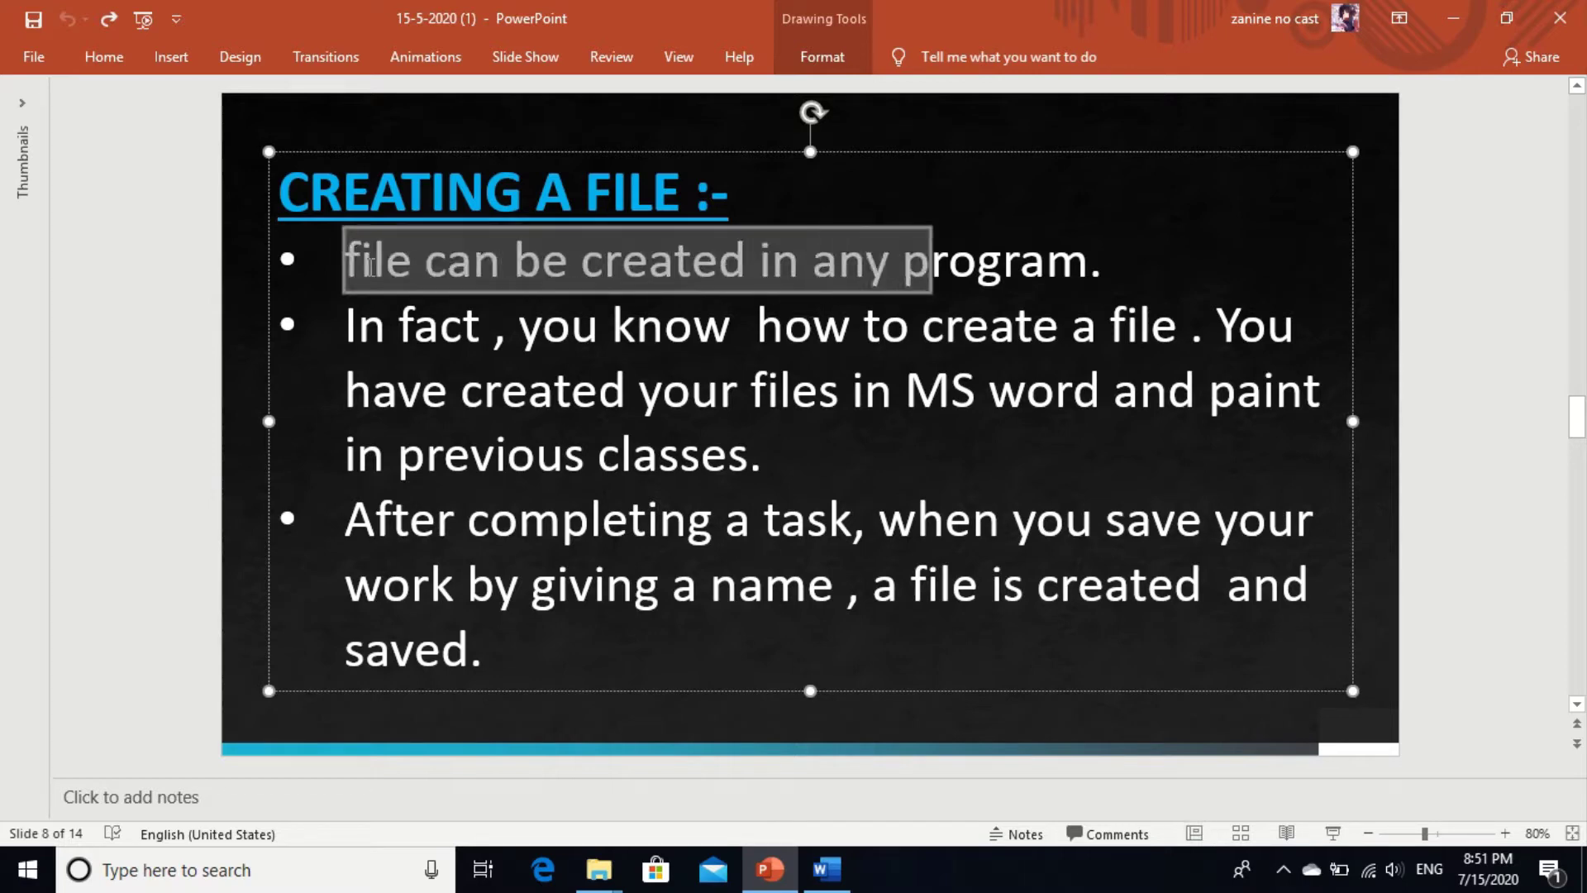
key("shift+Right")
key("shift+Right")
key("shift+Right")
key("shift+Right")
key("shift+Right")
key("shift+Right")
key("shift+Right")
key("shift+Right")
key("shift+Right")
key("shift+Right")
key("shift+Right")
key("shift+Right")
key("shift+Right")
key("shift+Right")
key("shift+Right")
key("shift+Right")
key("shift+Right")
key("shift+Right")
key("shift+Right")
key("shift+Right")
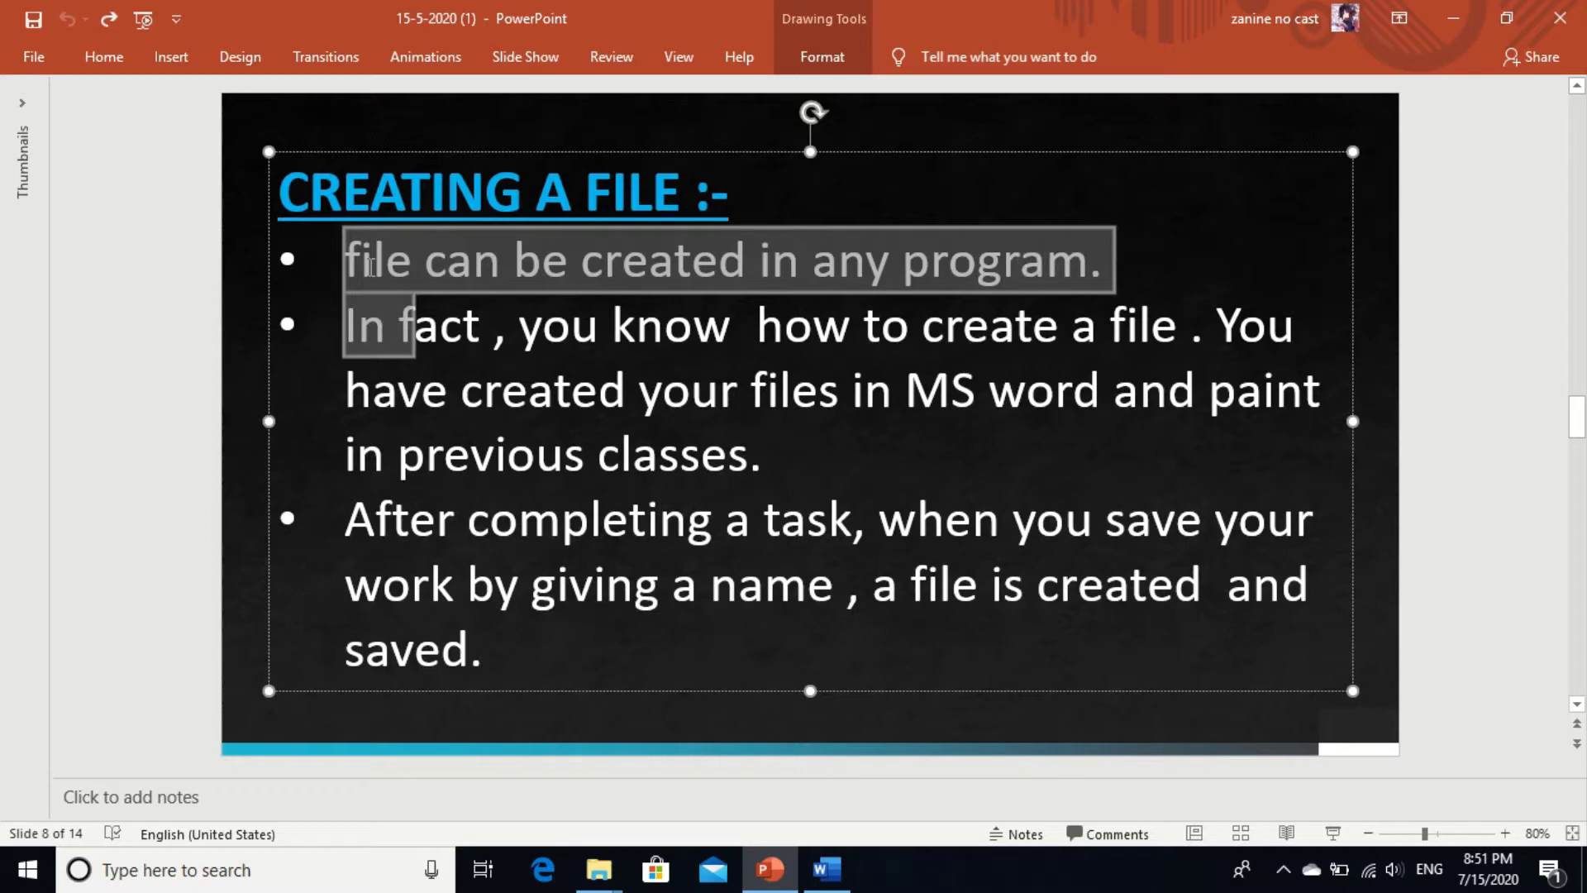
key("shift+Right")
key("shift+Right")
key("shift+Right")
key("shift+Right")
key("shift+Right")
key("shift+Right")
key("shift+Right")
key("shift+Right")
key("shift+Right")
key("shift+Right")
key("shift+Right")
key("shift+Right")
key("shift+Right")
key("shift+Right")
key("shift+Right")
key("shift+Right")
key("shift+Right")
key("shift+Right")
key("shift+Right")
key("shift+Right")
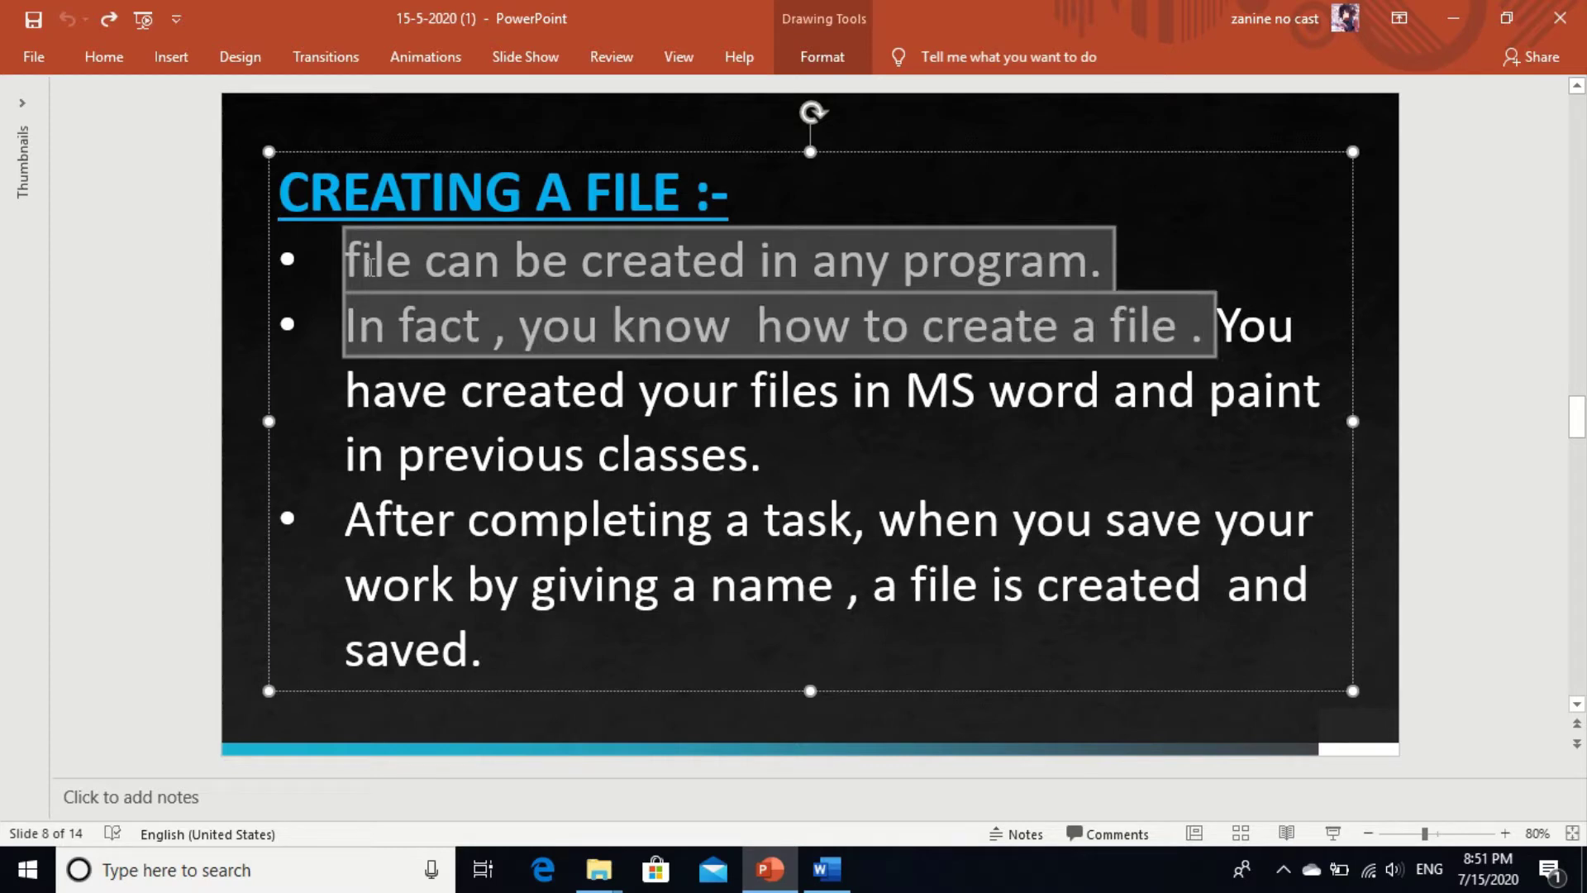
key("shift+Right")
key("shift+Right")
key("shift+Right")
key("shift+Right")
key("shift+Right")
key("shift+Right")
key("shift+Right")
key("shift+Right")
key("shift+Right")
key("shift+Right")
key("shift+Right")
key("shift+Right")
key("shift+Right")
key("shift+Right")
key("shift+Right")
key("shift+Right")
key("shift+Right")
key("shift+Right")
key("shift+Right")
key("shift+Right")
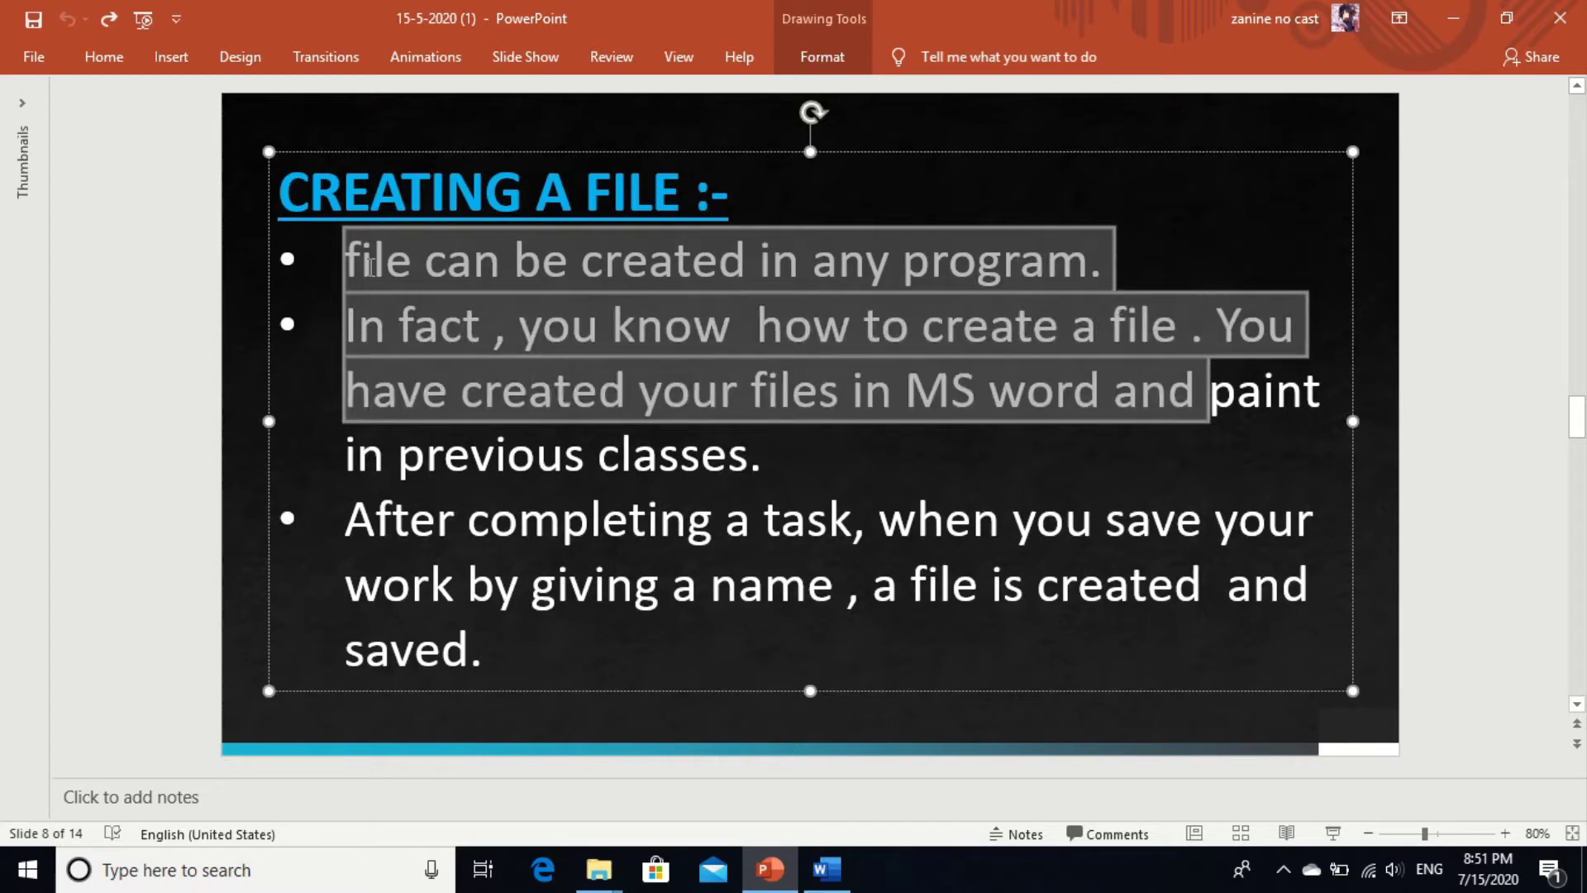
key("shift+Right")
key("shift+Right")
key("shift+Right")
key("shift+Right")
key("shift+Right")
key("shift+Right")
key("shift+Right")
key("shift+Right")
key("shift+Right")
key("shift+Right")
key("shift+Right")
key("shift+Right")
key("shift+Right")
key("shift+Right")
key("shift+Right")
key("shift+Right")
key("shift+Right")
key("shift+Right")
key("shift+Right")
key("shift+Right")
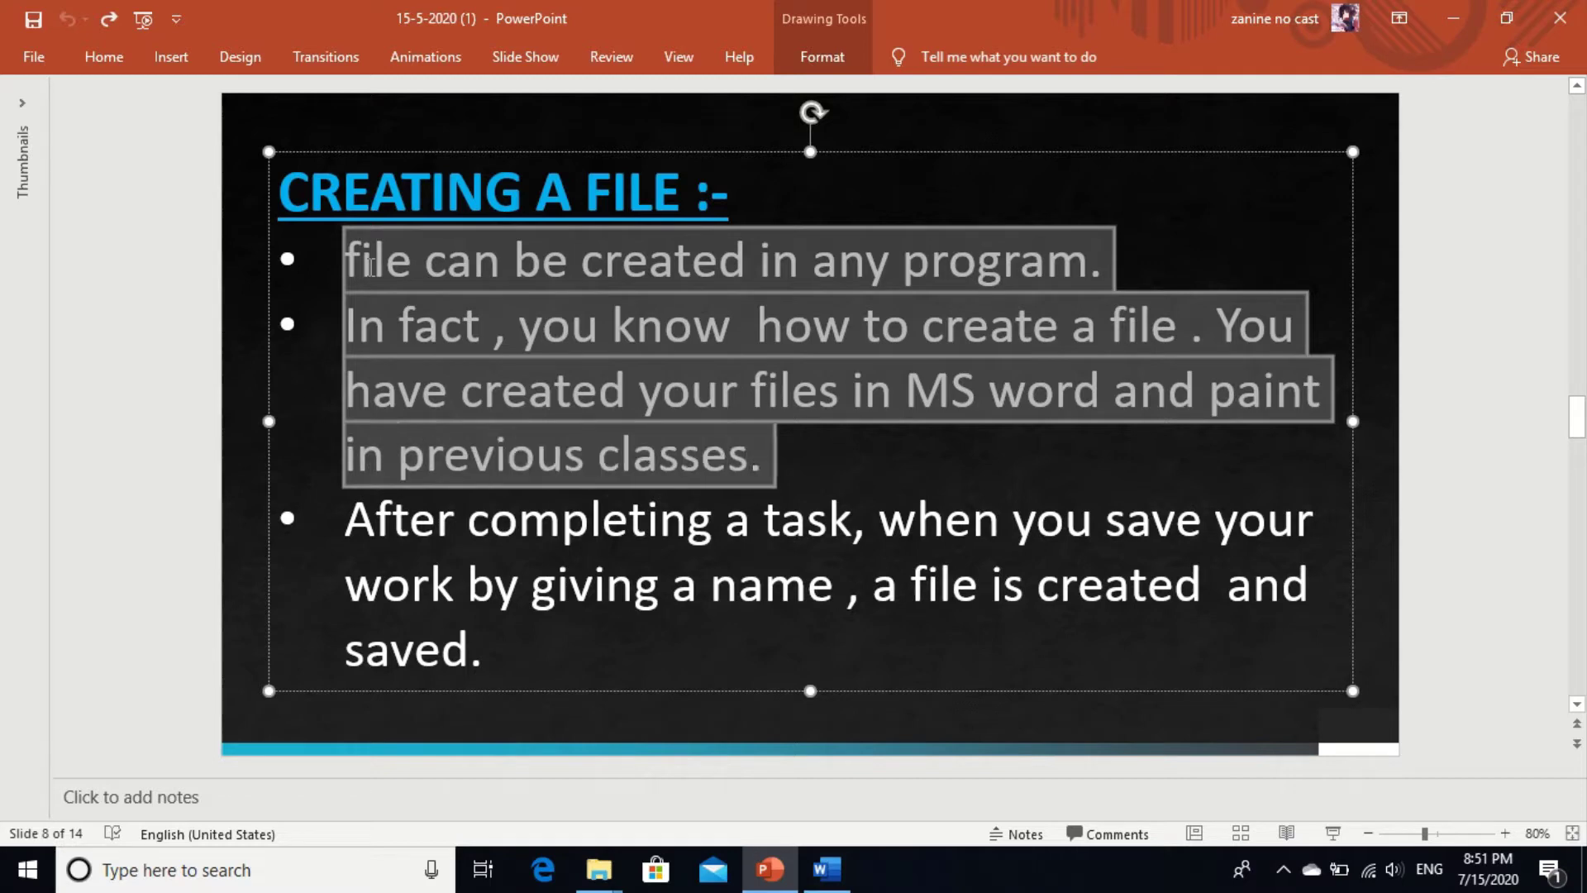
key("shift+Right")
key("shift+Right")
key("shift+Right")
key("shift+Right")
key("shift+Right")
key("shift+Right")
key("shift+Right")
key("shift+Right")
key("shift+Right")
key("shift+Right")
key("shift+Right")
key("shift+Right")
key("shift+Right")
key("shift+Right")
key("shift+Right")
key("shift+Right")
key("shift+Right")
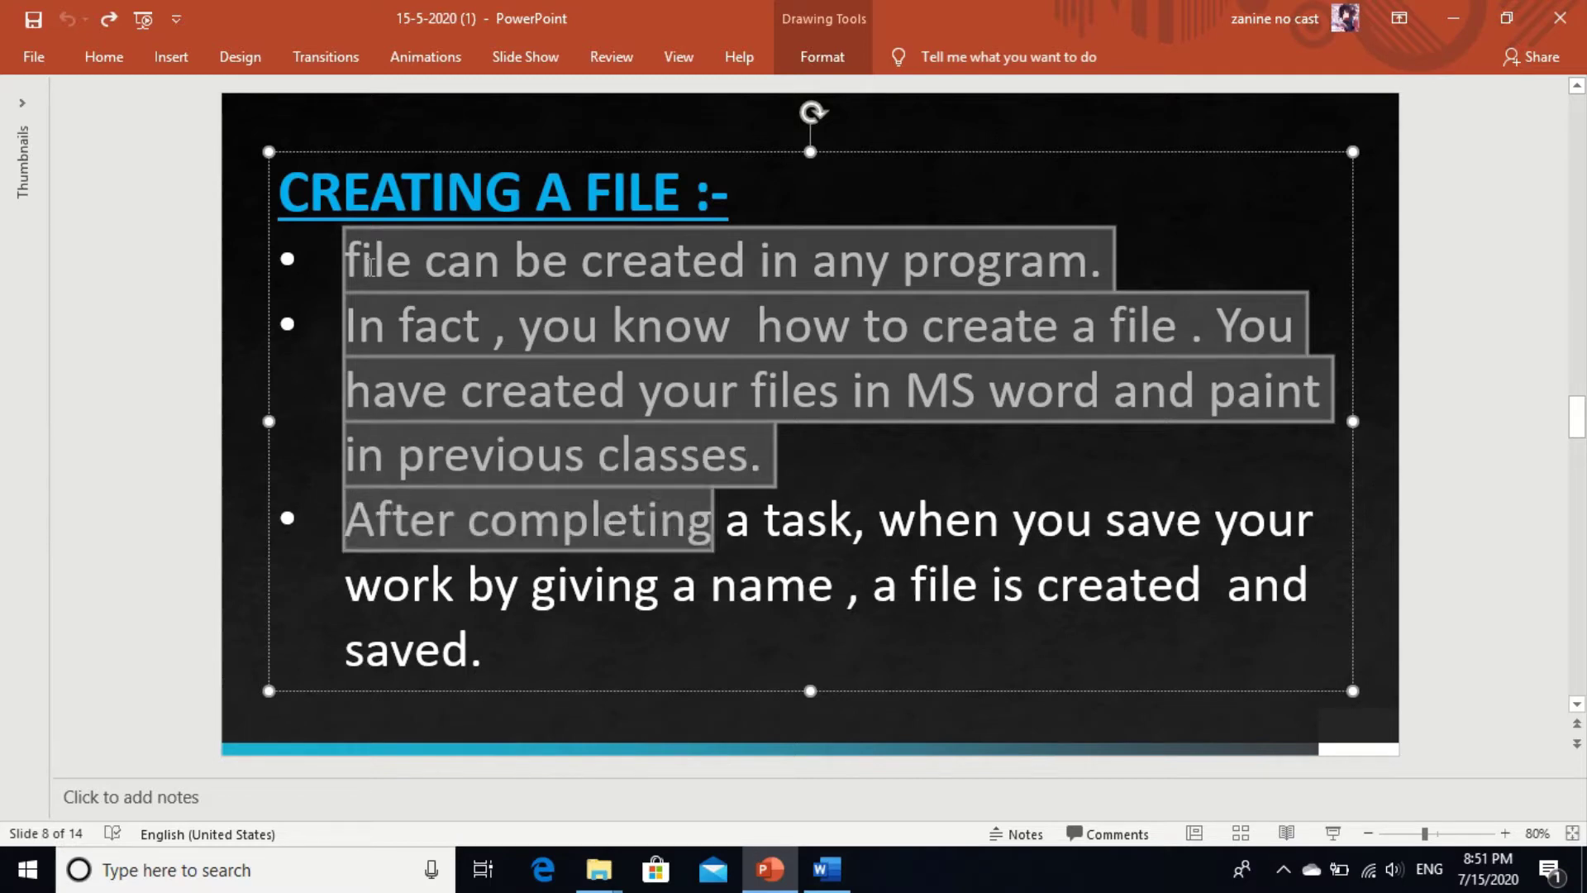
key("shift+Right")
key("shift+Right")
key("shift+Right")
key("shift+Right")
key("shift+Right")
key("shift+Right")
key("shift+Right")
key("shift+Right")
key("shift+Right")
key("shift+Right")
key("shift+Right")
key("shift+Right")
key("shift+Right")
key("shift+Right")
key("shift+Right")
key("shift+Right")
key("shift+Right")
key("shift+Right")
key("shift+Right")
key("shift+Right")
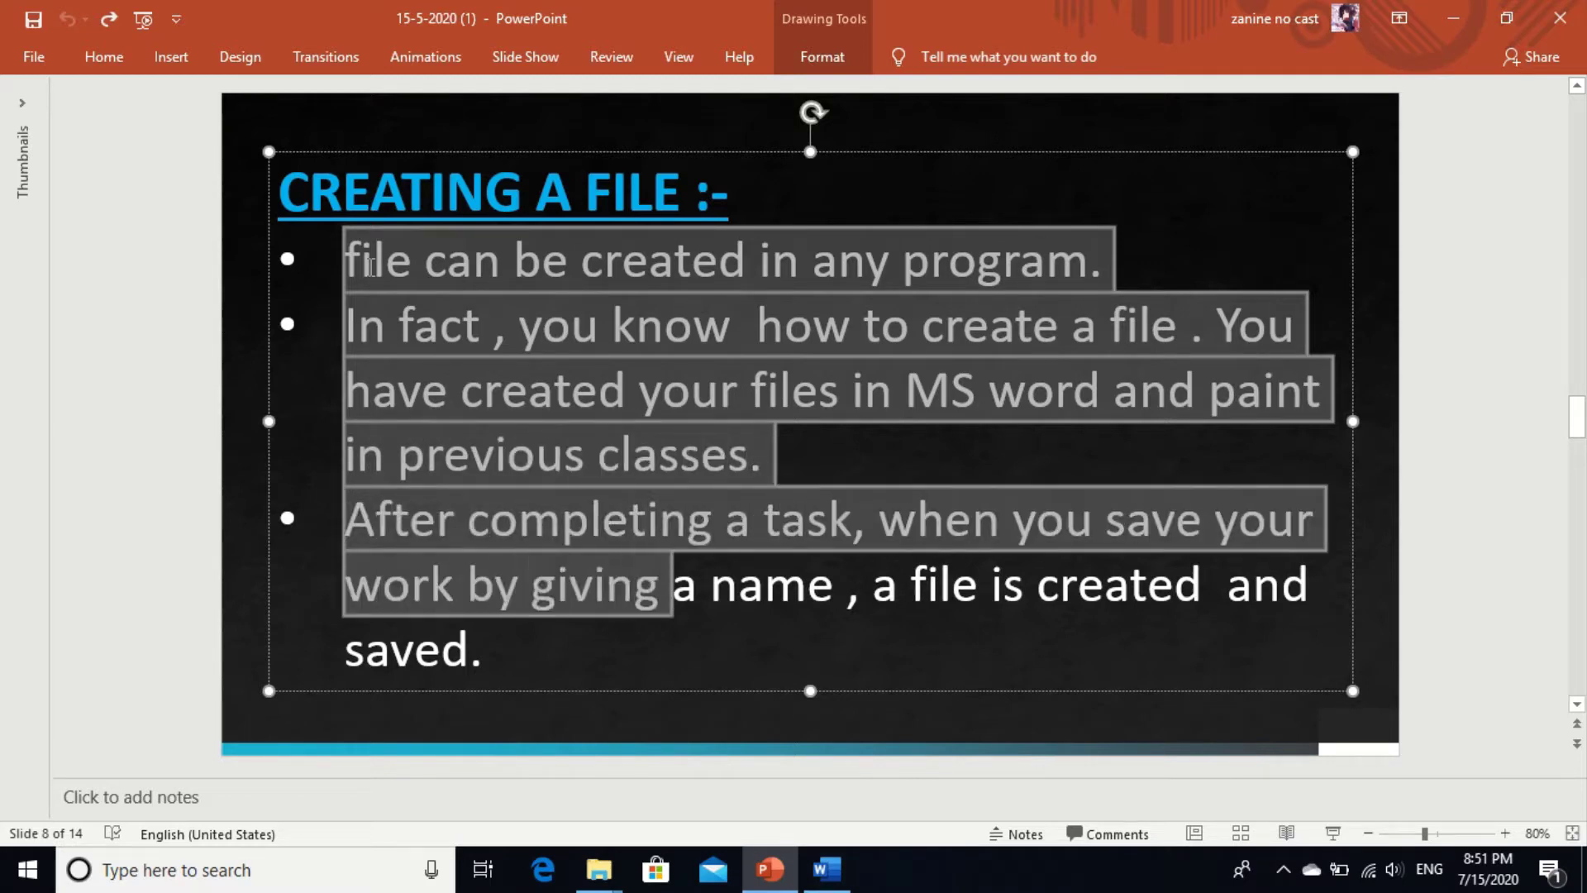
key("shift+Right")
key("shift+Right")
key("shift+Right")
key("shift+Right")
key("shift+Right")
key("shift+Right")
key("shift+Right")
key("shift+Right")
key("shift+Right")
key("shift+Right")
key("shift+Right")
key("shift+Right")
key("shift+Right")
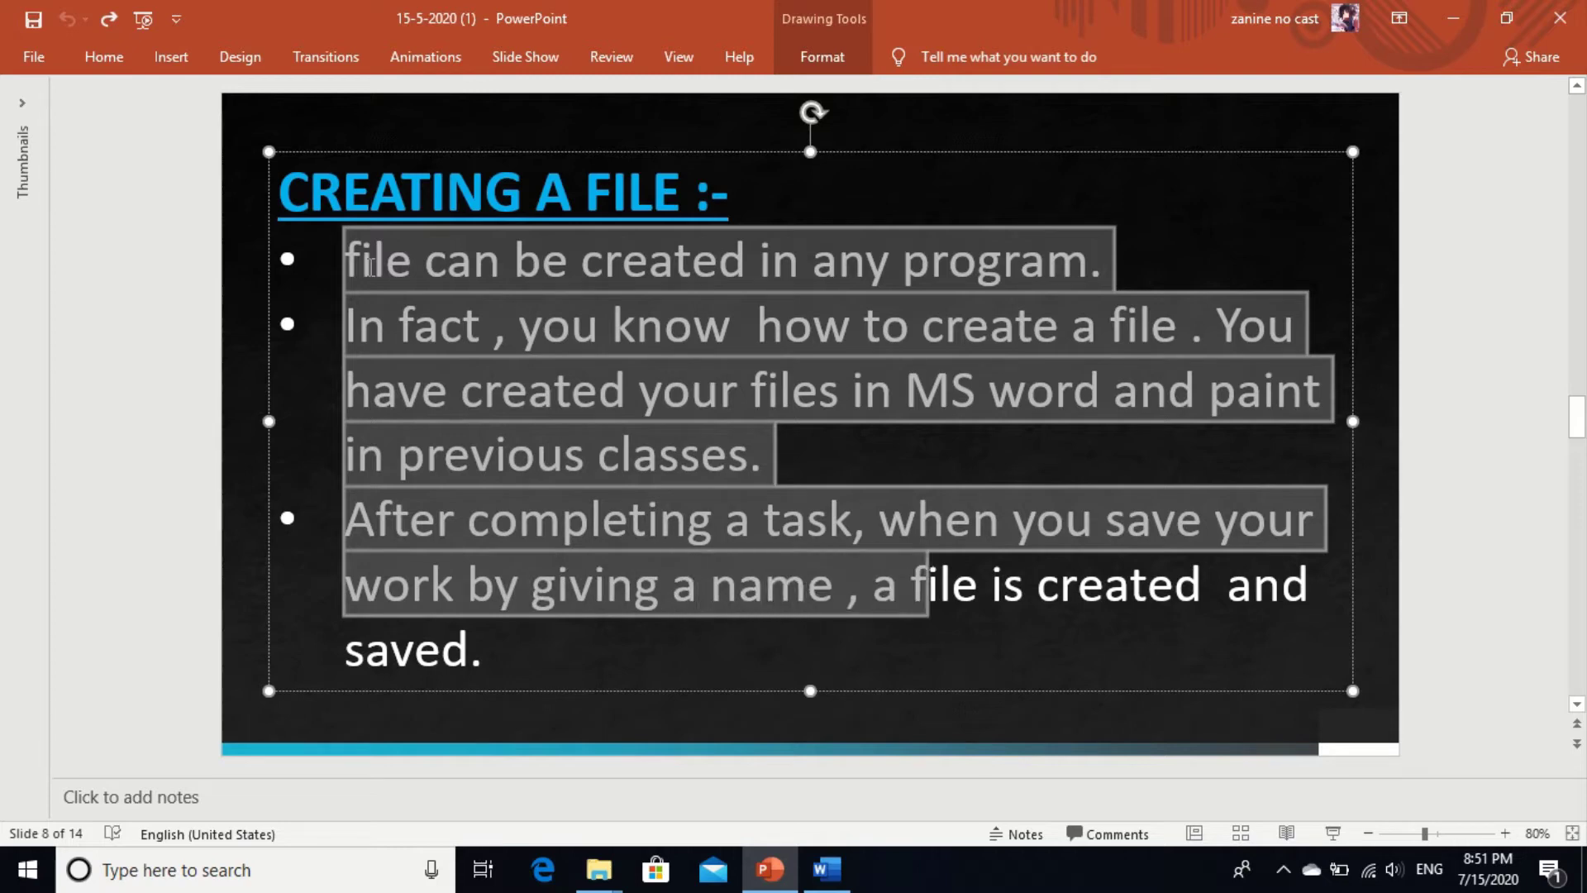
key("shift+Right")
key("shift+Right")
key("shift+Right")
key("shift+Right")
key("shift+Right")
key("shift+Right")
key("shift+Right")
key("shift+Right")
key("shift+Right")
key("shift+Right")
key("shift+Right")
key("shift+Right")
key("shift+Right")
key("shift+Right")
key("shift+Right")
key("shift+Right")
key("shift+Right")
key("shift+Right")
key("shift+Right")
key("shift+Right")
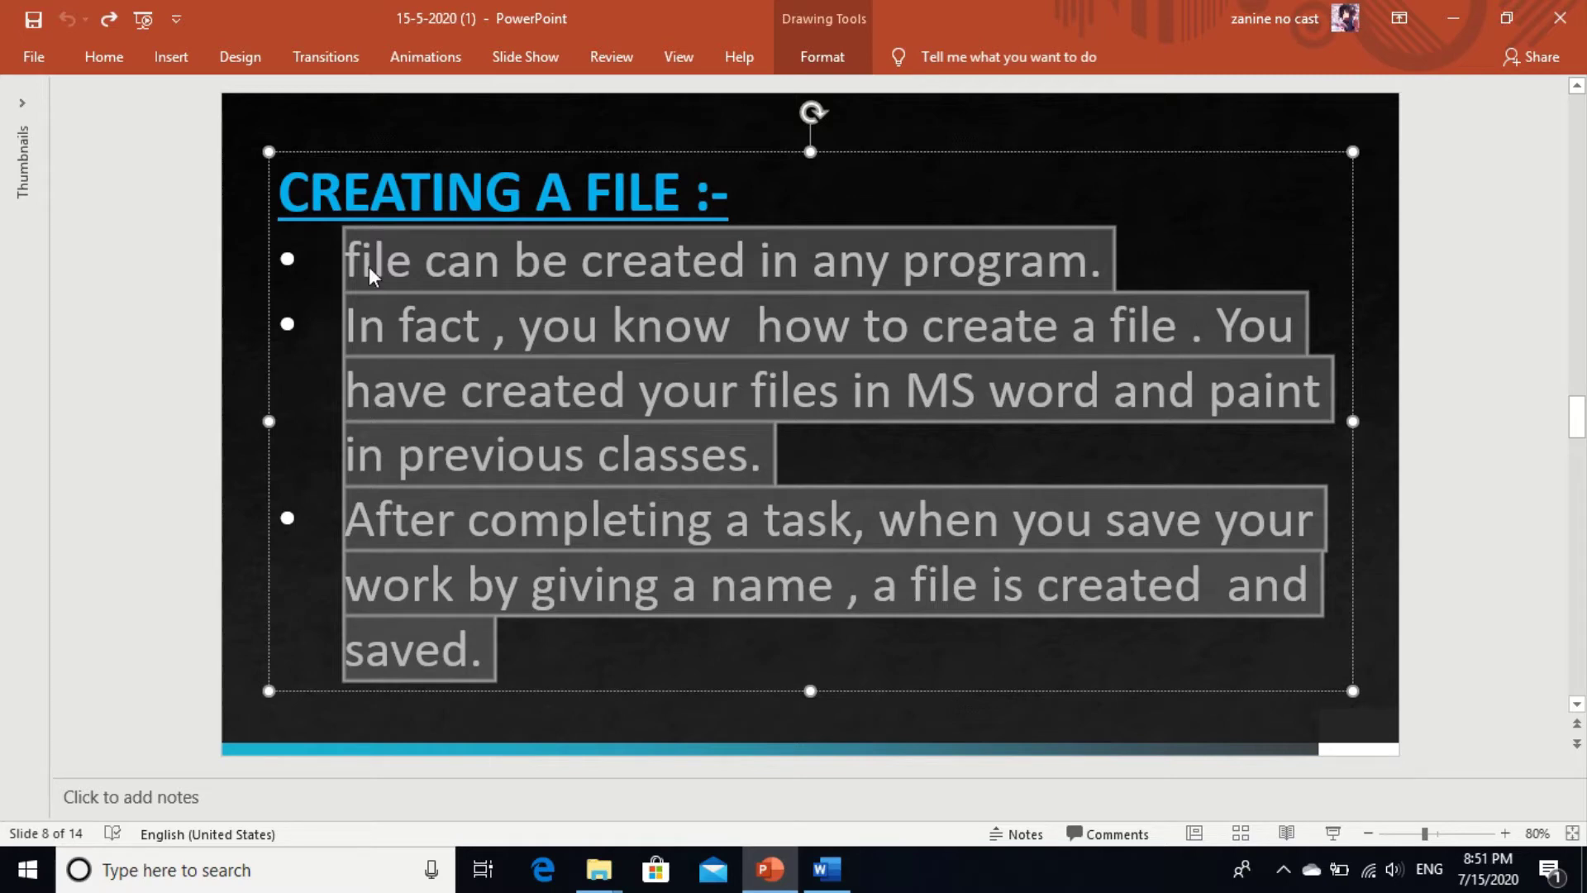
left_click_drag(1580, 438, 1580, 464)
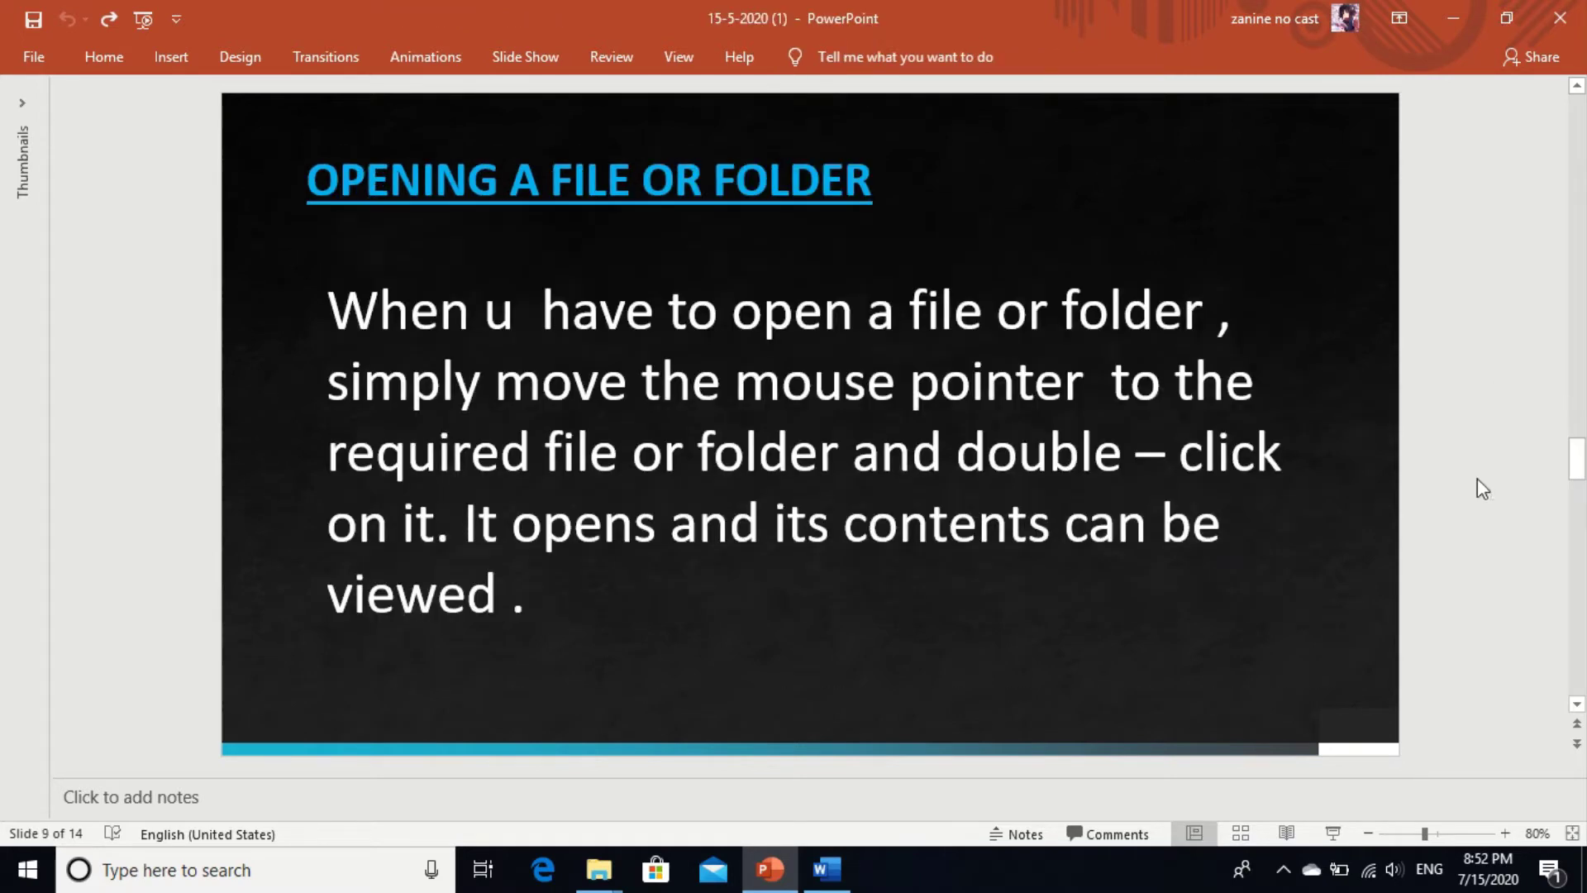
- Highlight slide 9's paragraph from 'When' to the end, then switch to the class4 window
left_click(680, 268)
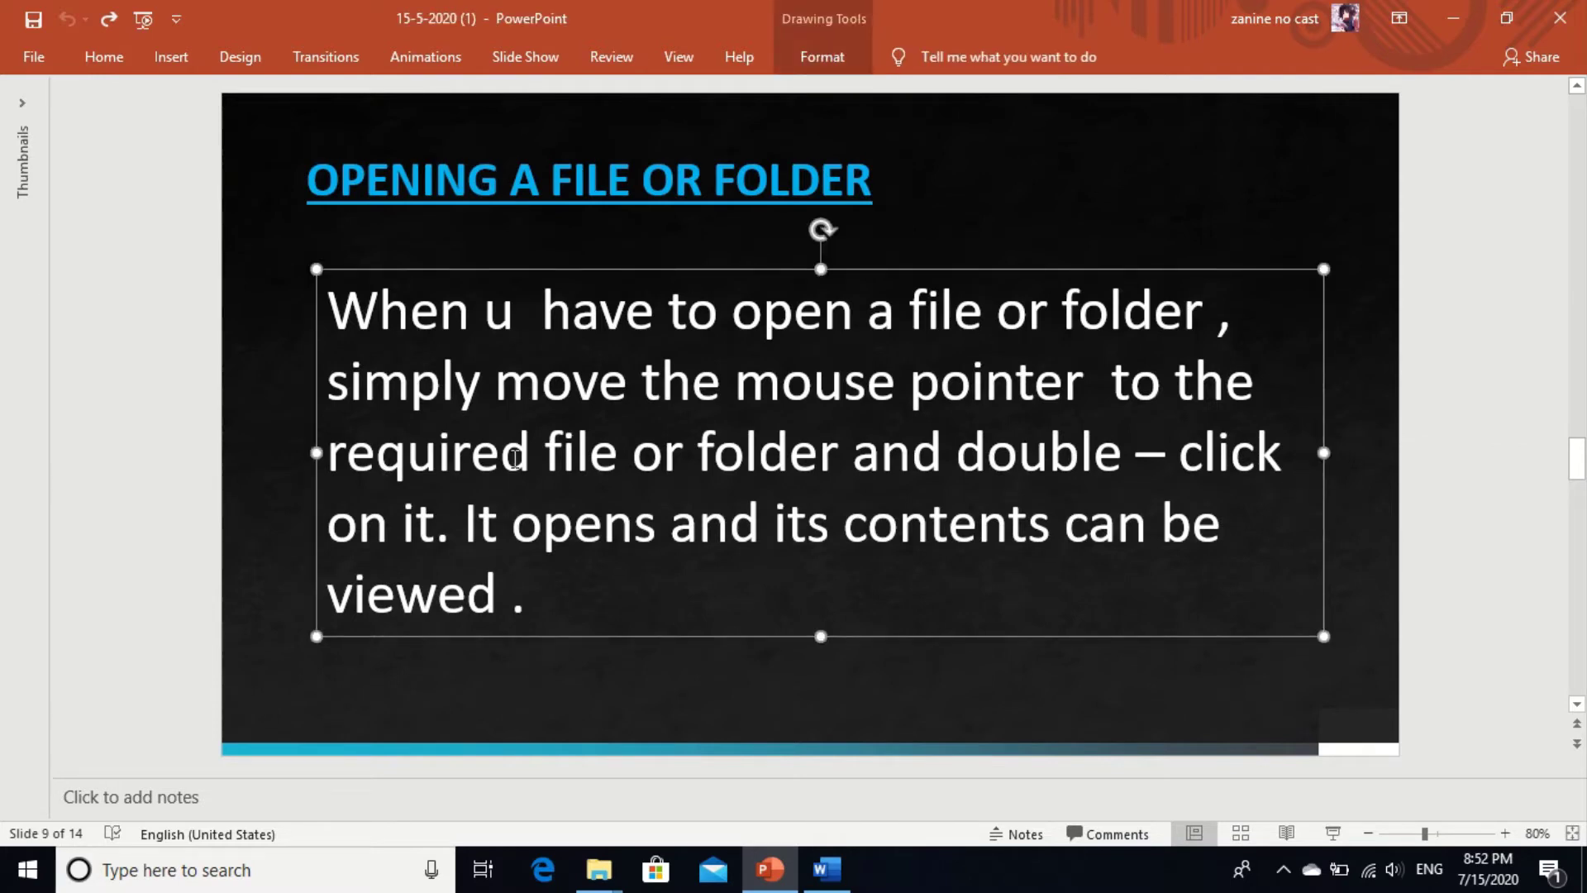
left_click(330, 303)
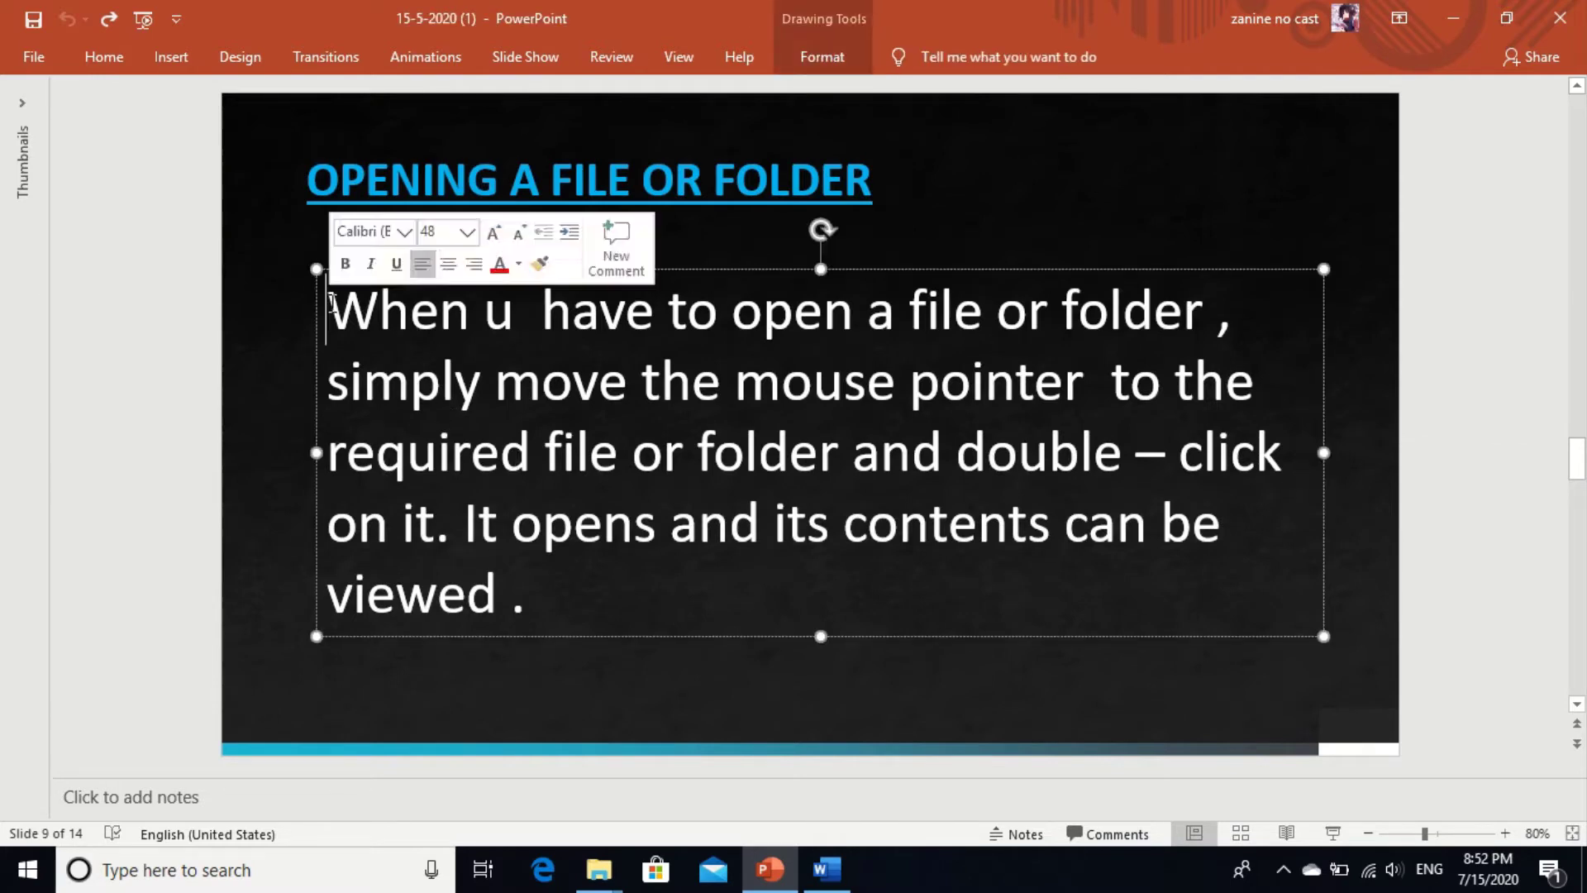
key("shift+Right")
key("shift+Right")
key("shift+Right")
key("shift+Right")
key("shift+Right")
key("shift+Right")
key("shift+Right")
key("shift+Right")
key("shift+Right")
key("shift+Right")
key("shift+Right")
key("shift+Right")
key("shift+Right")
key("shift+Right")
key("shift+Right")
key("shift+Right")
key("shift+Right")
key("shift+Right")
key("shift+Right")
key("shift+Right")
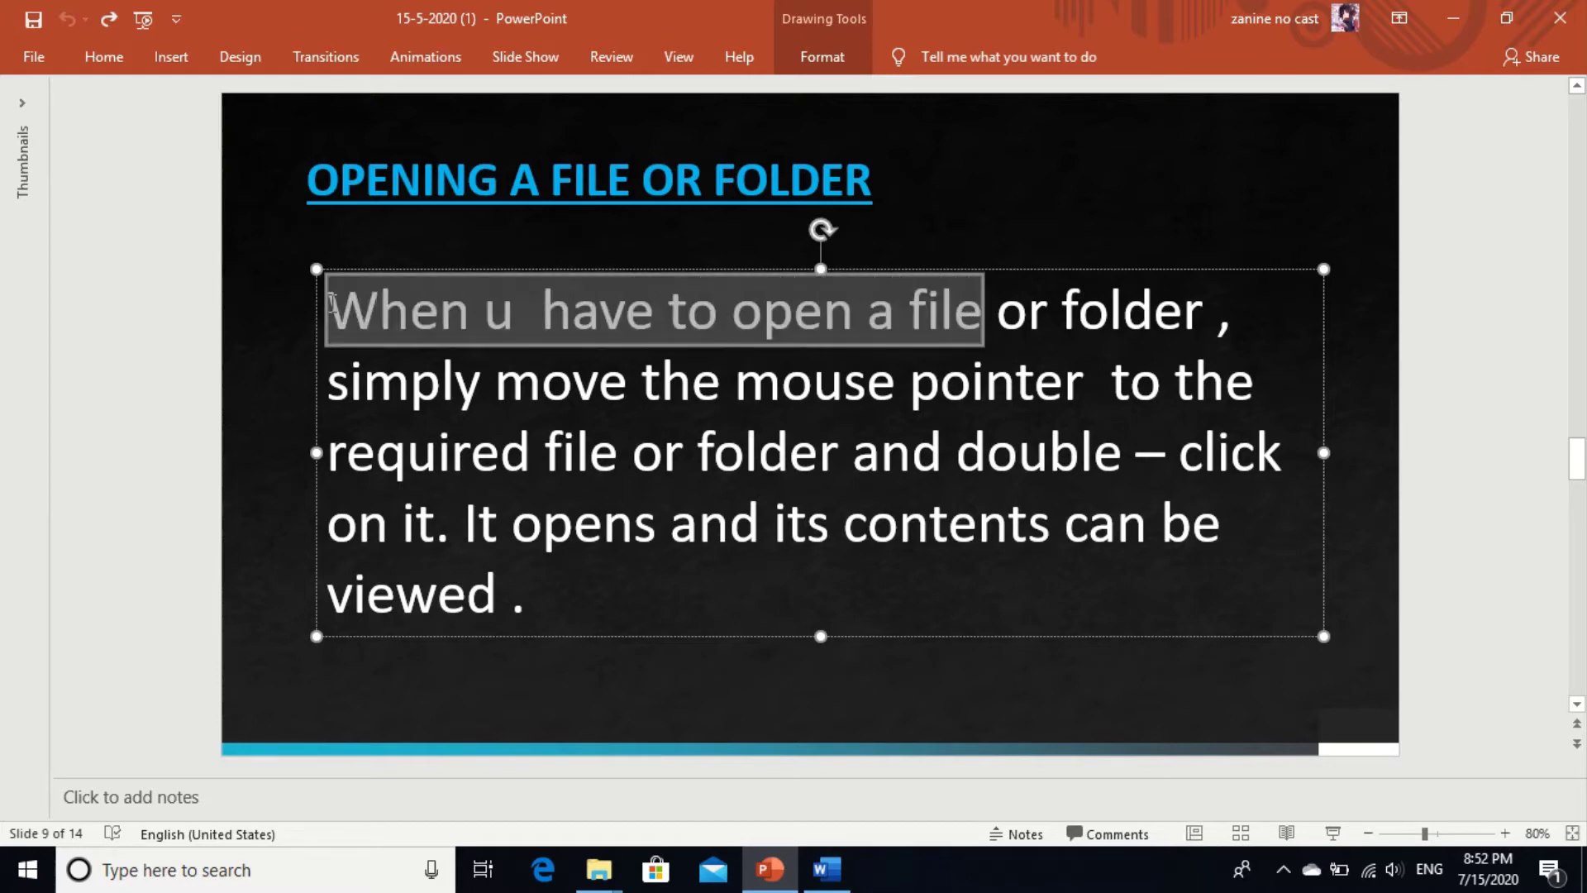
key("shift+Right")
key("shift+Right")
key("shift+Right")
key("shift+Right")
key("shift+Right")
key("shift+Right")
key("shift+Right")
key("shift+Right")
key("shift+Right")
key("shift+Right")
key("shift+Right")
key("shift+Right")
key("shift+Right")
key("shift+Right")
key("shift+Right")
key("shift+Right")
key("shift+Right")
key("shift+Right")
key("shift+Right")
key("shift+Right")
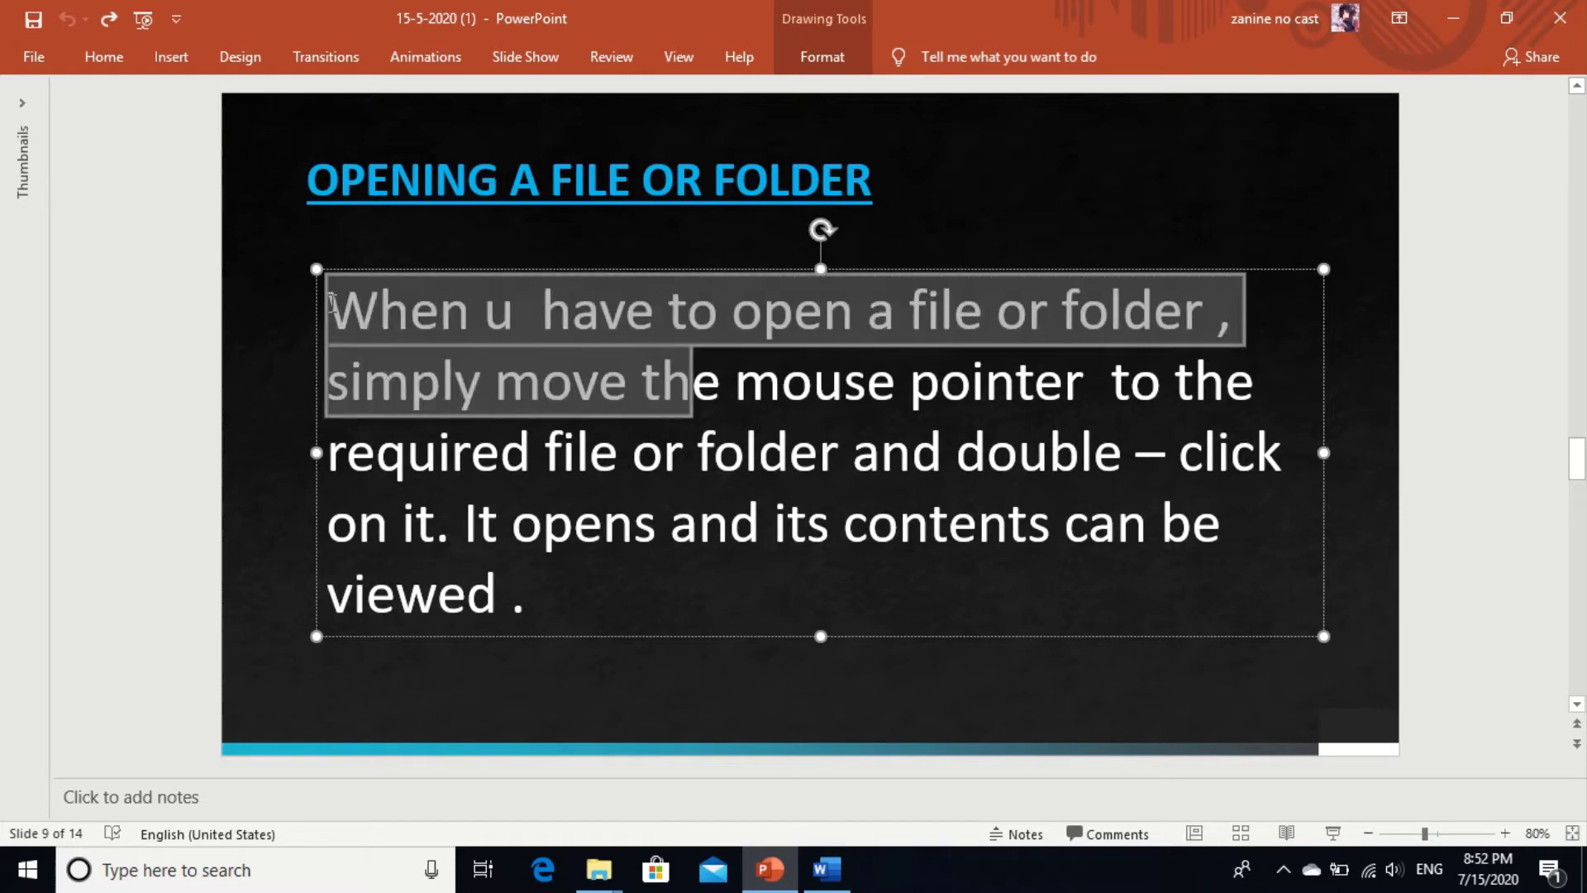
key("shift+Right")
key("shift+Right")
key("shift+Right")
key("shift+Right")
key("shift+Right")
key("shift+Right")
key("shift+Right")
key("shift+Right")
key("shift+Right")
key("shift+Right")
key("shift+Right")
key("shift+Right")
key("shift+Right")
key("shift+Right")
key("shift+Right")
key("shift+Right")
key("shift+Right")
key("shift+Right")
key("shift+Right")
key("shift+Right")
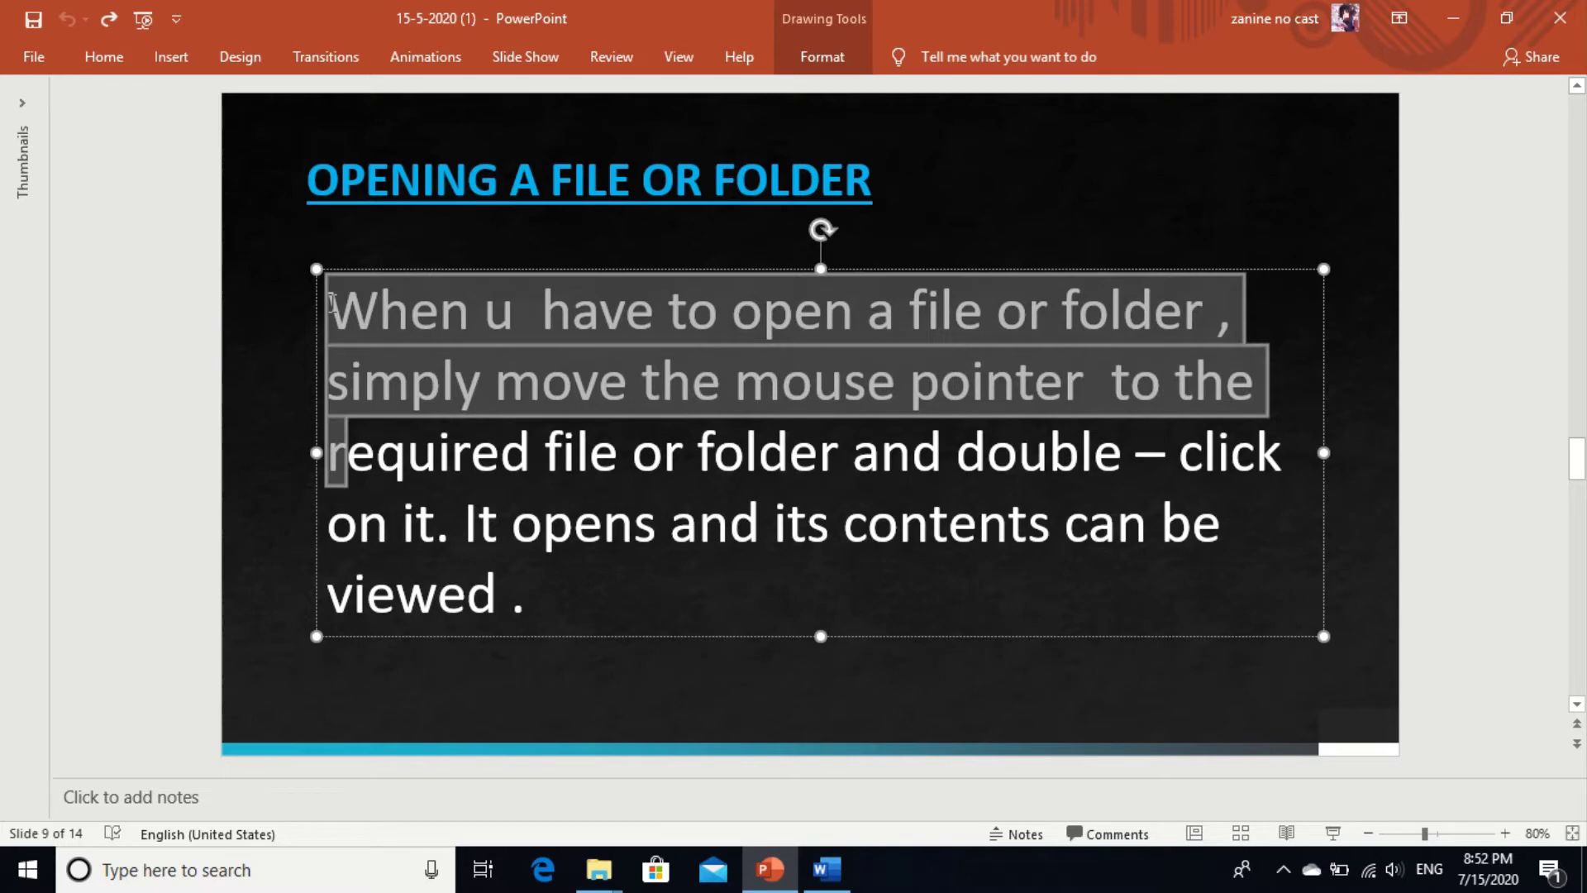
key("shift+Right")
key("shift+Right")
key("shift+Right")
key("shift+Right")
key("shift+Right")
key("shift+Right")
key("shift+Right")
key("shift+Right")
key("shift+Right")
key("shift+Right")
key("shift+Right")
key("shift+Right")
key("shift+Right")
key("shift+Right")
key("shift+Right")
key("shift+Right")
key("shift+Right")
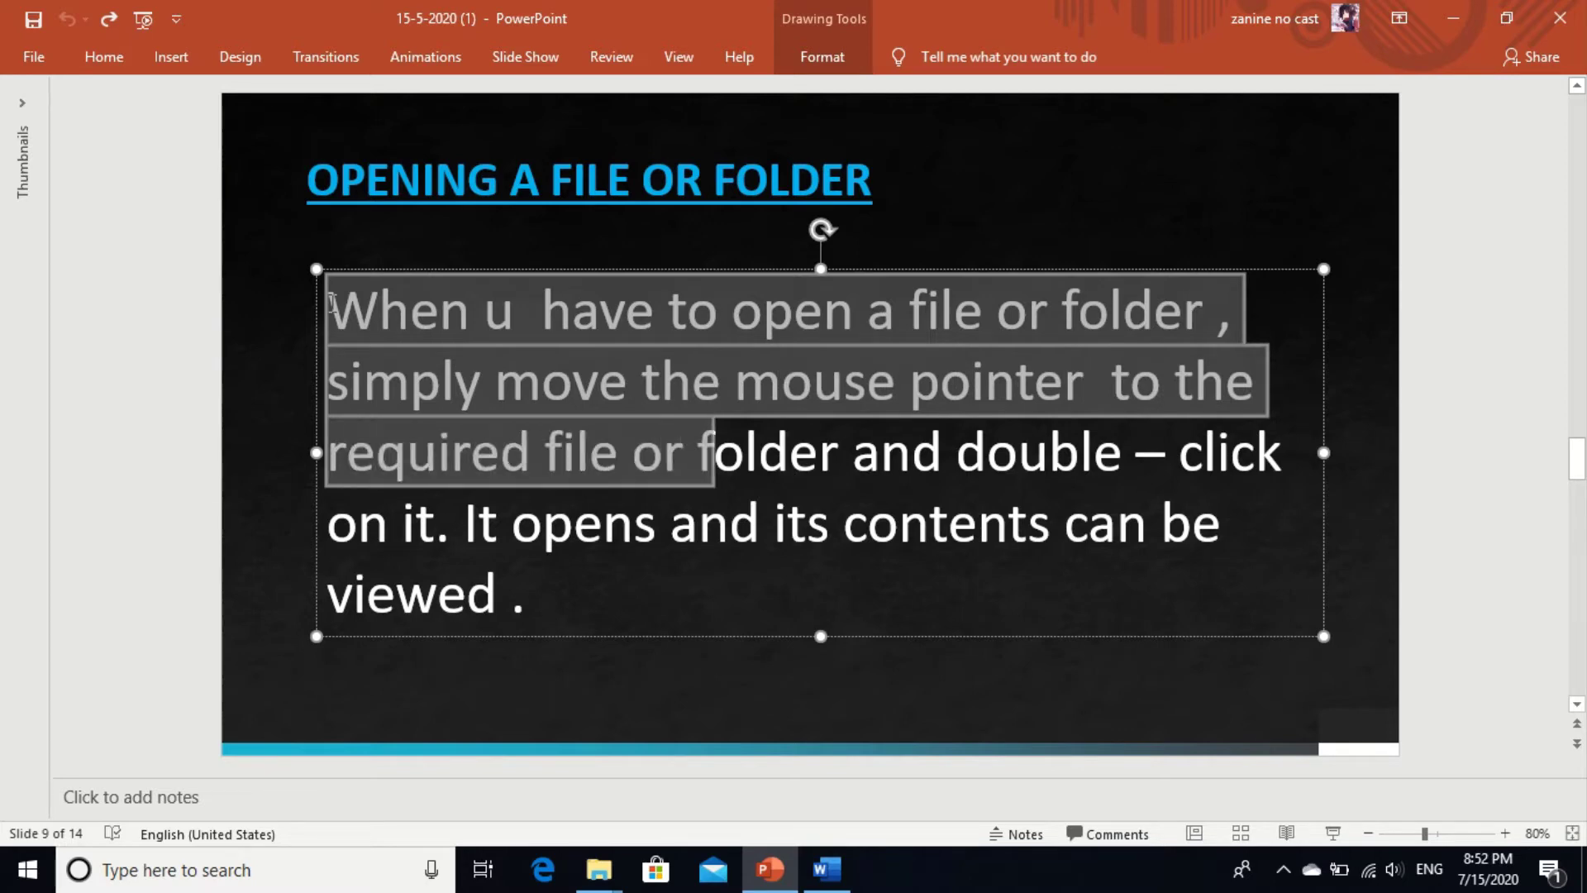
key("shift+Right")
key("shift+Right")
key("shift+Right")
key("shift+Right")
key("shift+Right")
key("shift+Right")
key("shift+Right")
key("shift+Right")
key("shift+Right")
key("shift+Right")
key("shift+Right")
key("shift+Right")
key("shift+Right")
key("shift+Right")
key("shift+Right")
key("shift+Right")
key("shift+Right")
key("shift+Right")
key("shift+Right")
key("shift+Right")
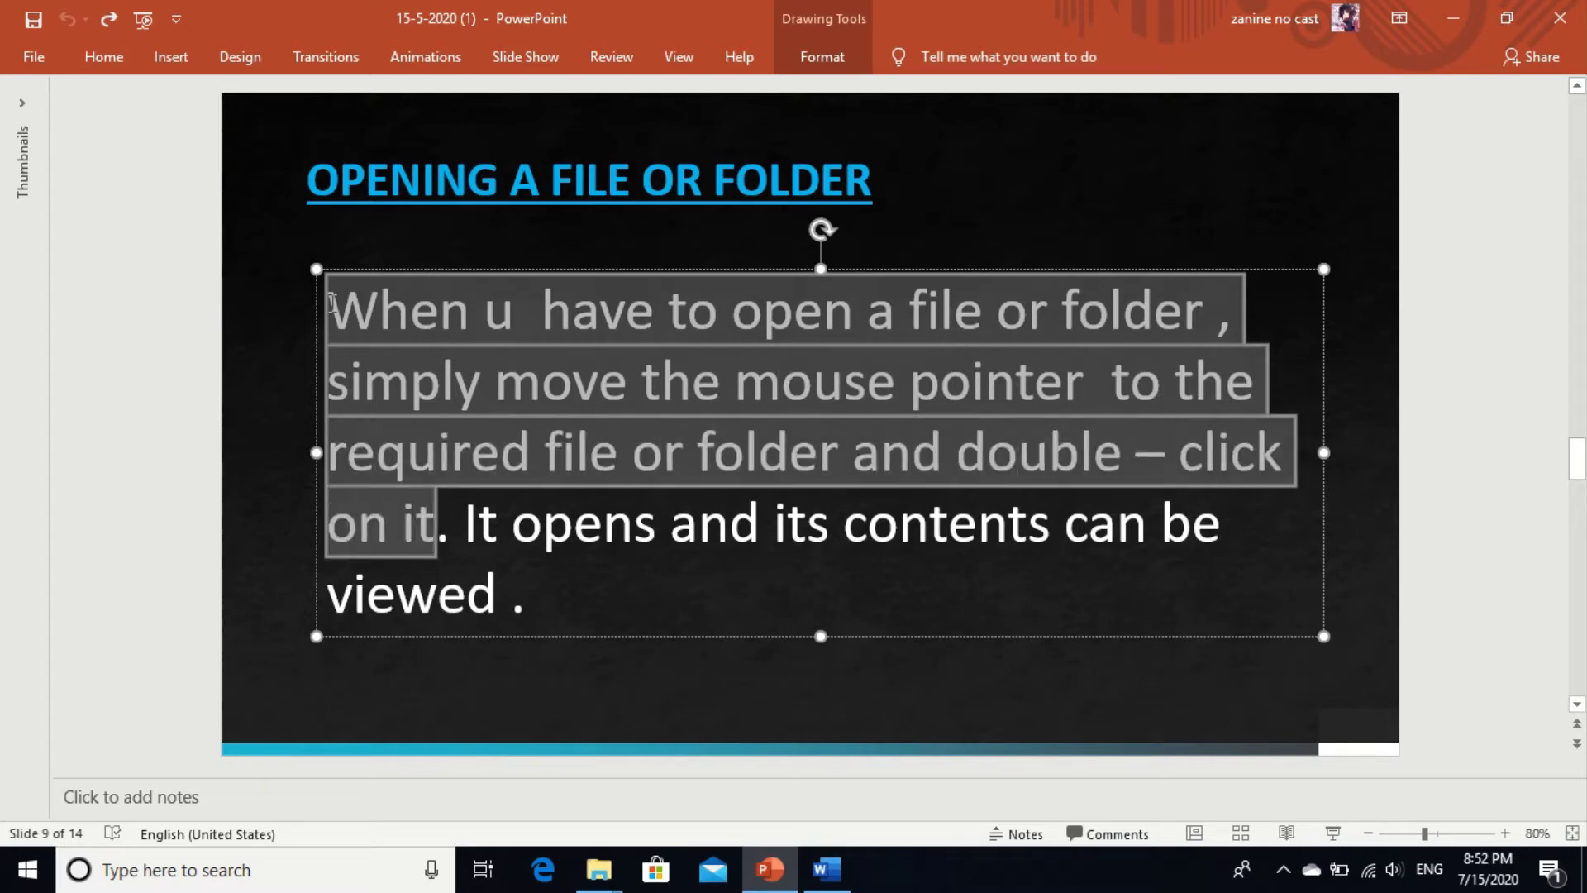
key("shift+Right")
key("shift+Right")
key("shift+Right")
key("shift+Right")
key("shift+Right")
key("shift+Right")
key("shift+Right")
key("shift+Right")
key("shift+Right")
key("shift+Right")
key("shift+Right")
key("shift+Right")
key("shift+Right")
key("shift+Right")
key("shift+Right")
key("shift+Right")
key("shift+Right")
key("shift+Right")
key("shift+Right")
key("shift+Right")
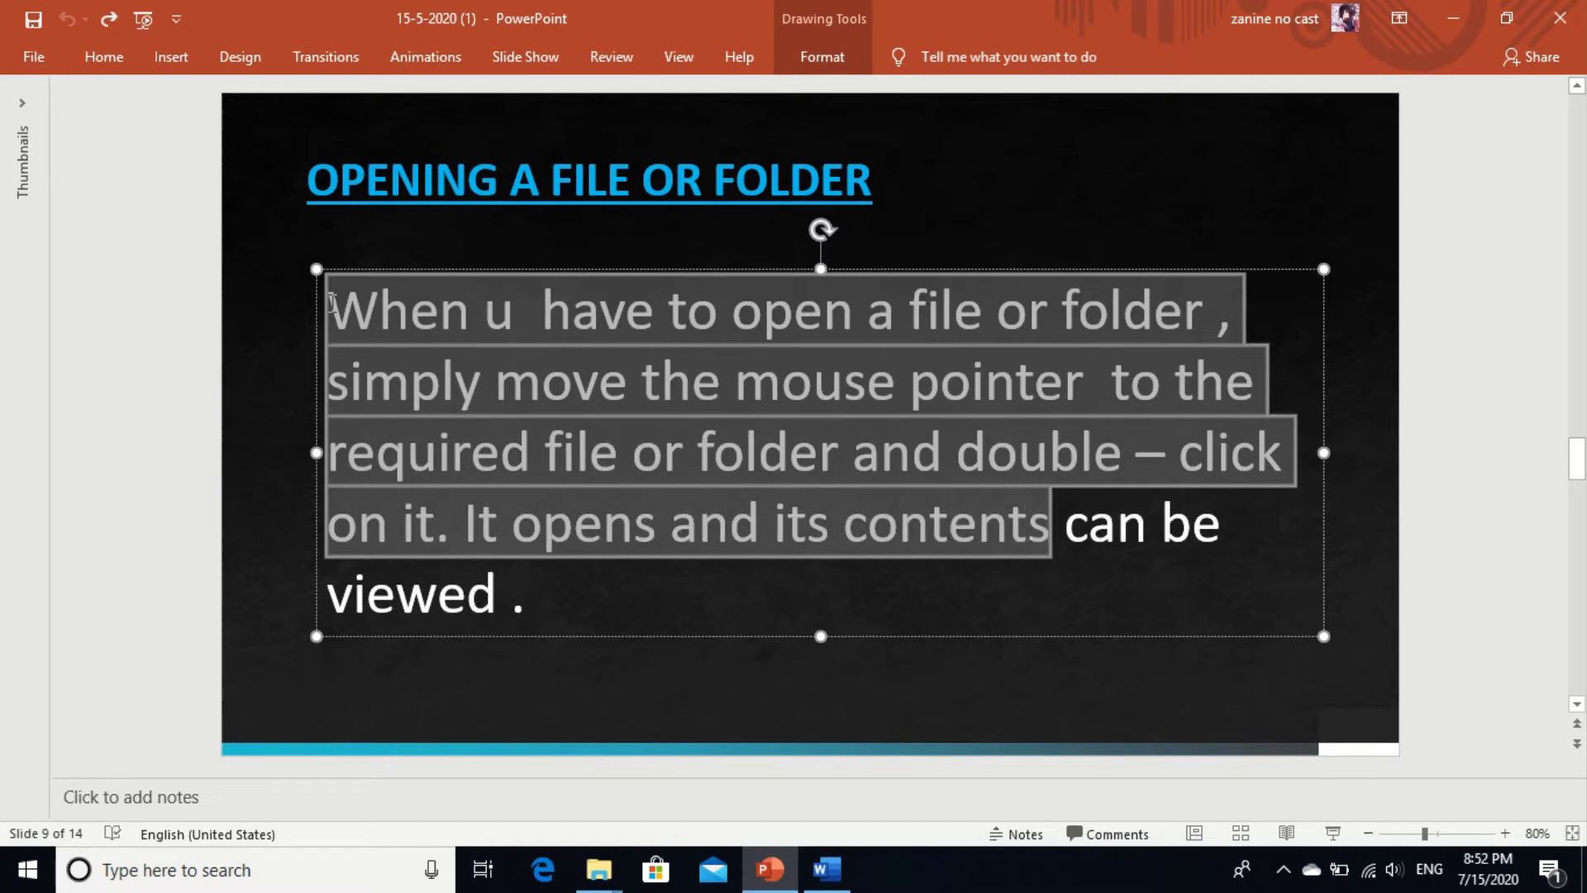
key("shift+Right")
key("shift+Right")
key("shift+Right")
key("shift+Right")
key("shift+Right")
key("shift+Right")
key("shift+Right")
key("shift+Right")
key("shift+Right")
key("shift+Right")
key("shift+Right")
key("shift+Right")
key("shift+Right")
key("shift+Right")
key("shift+Right")
key("shift+Right")
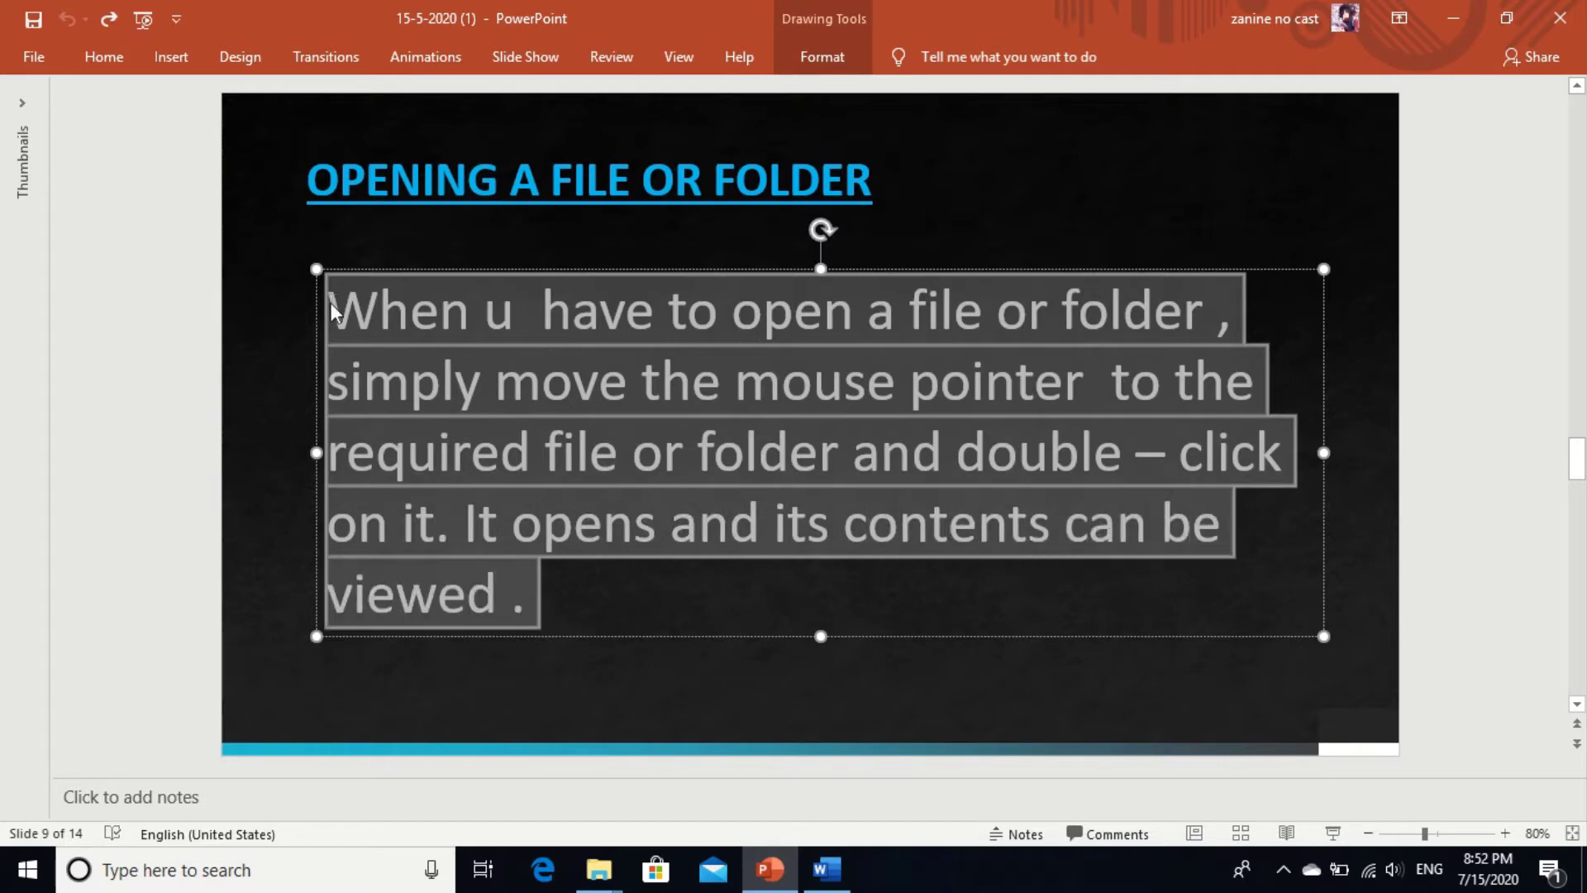
key("alt+Tab")
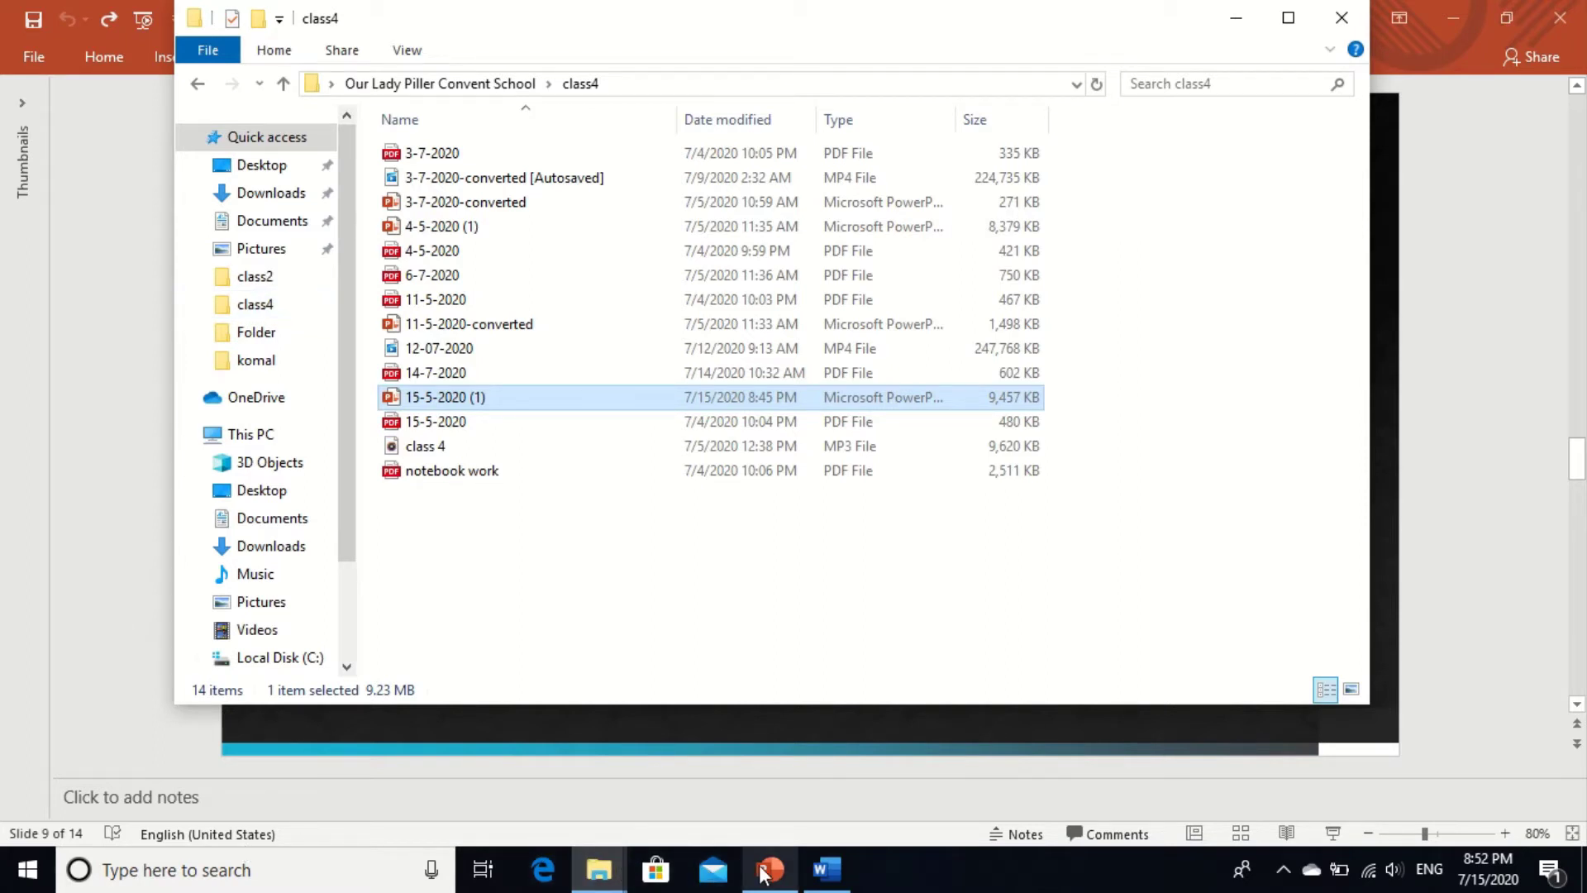
- In Document1, type '1) Single click – select the file' and start item 2 with 'double click'
mouse_move(809, 874)
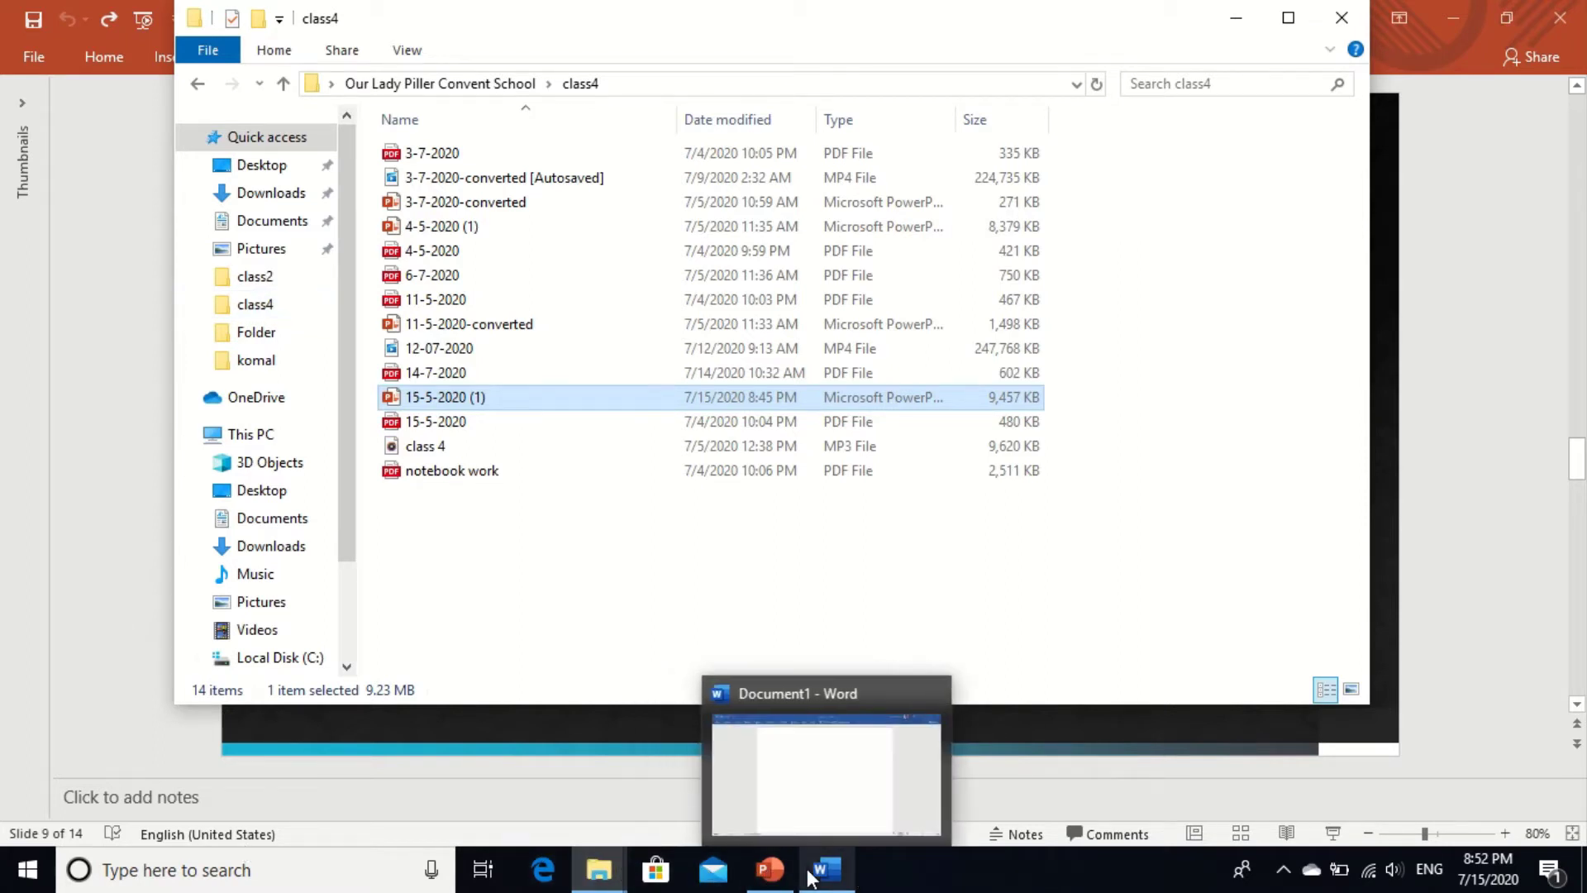
left_click(807, 814)
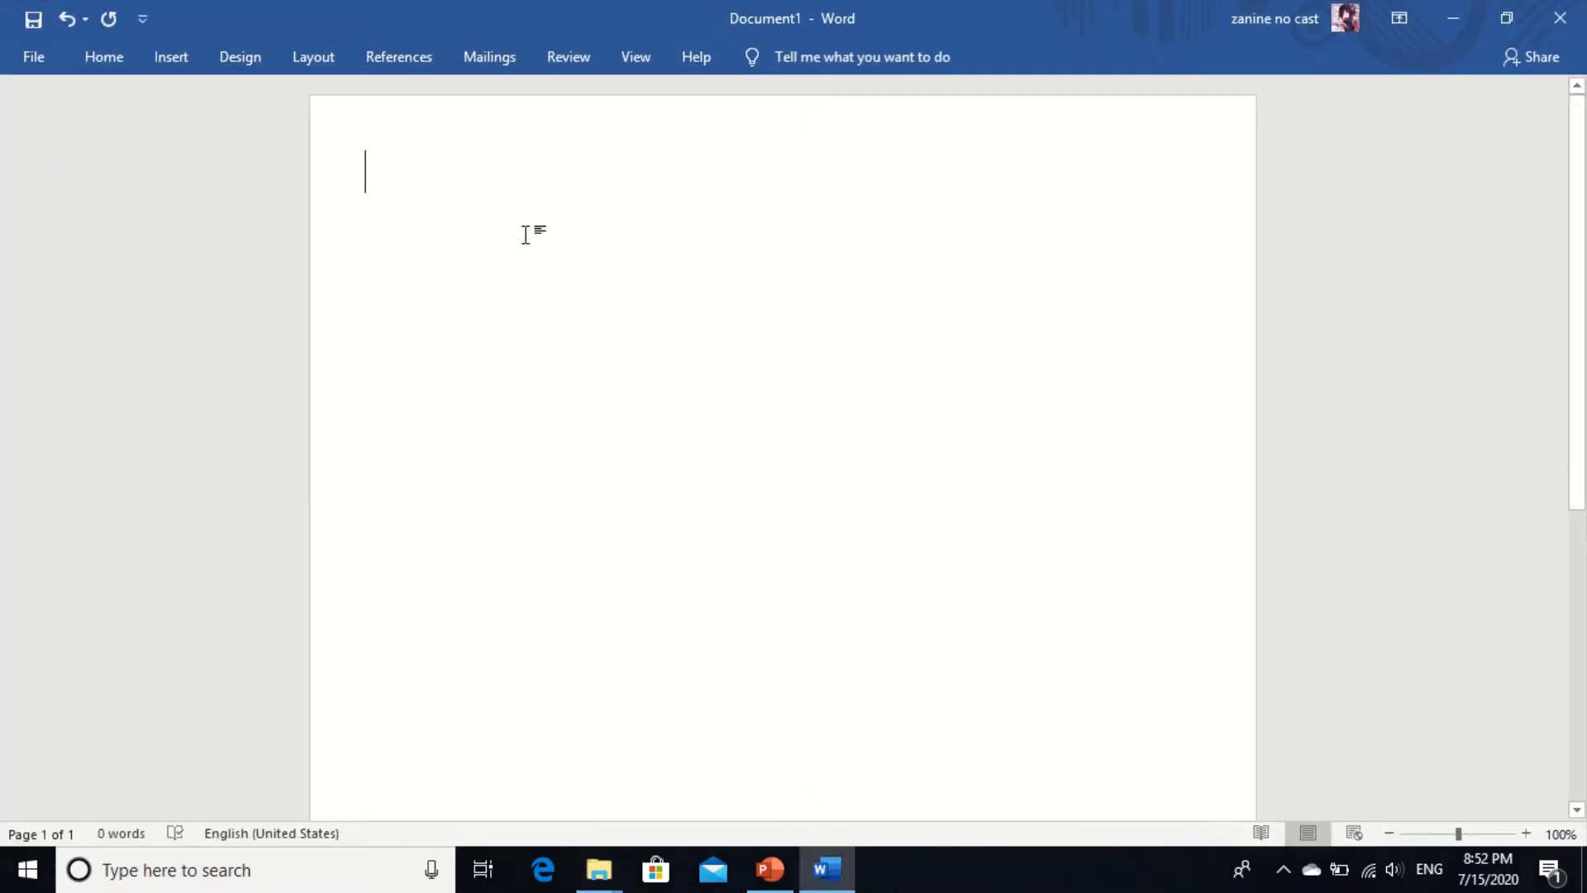
type("1) ")
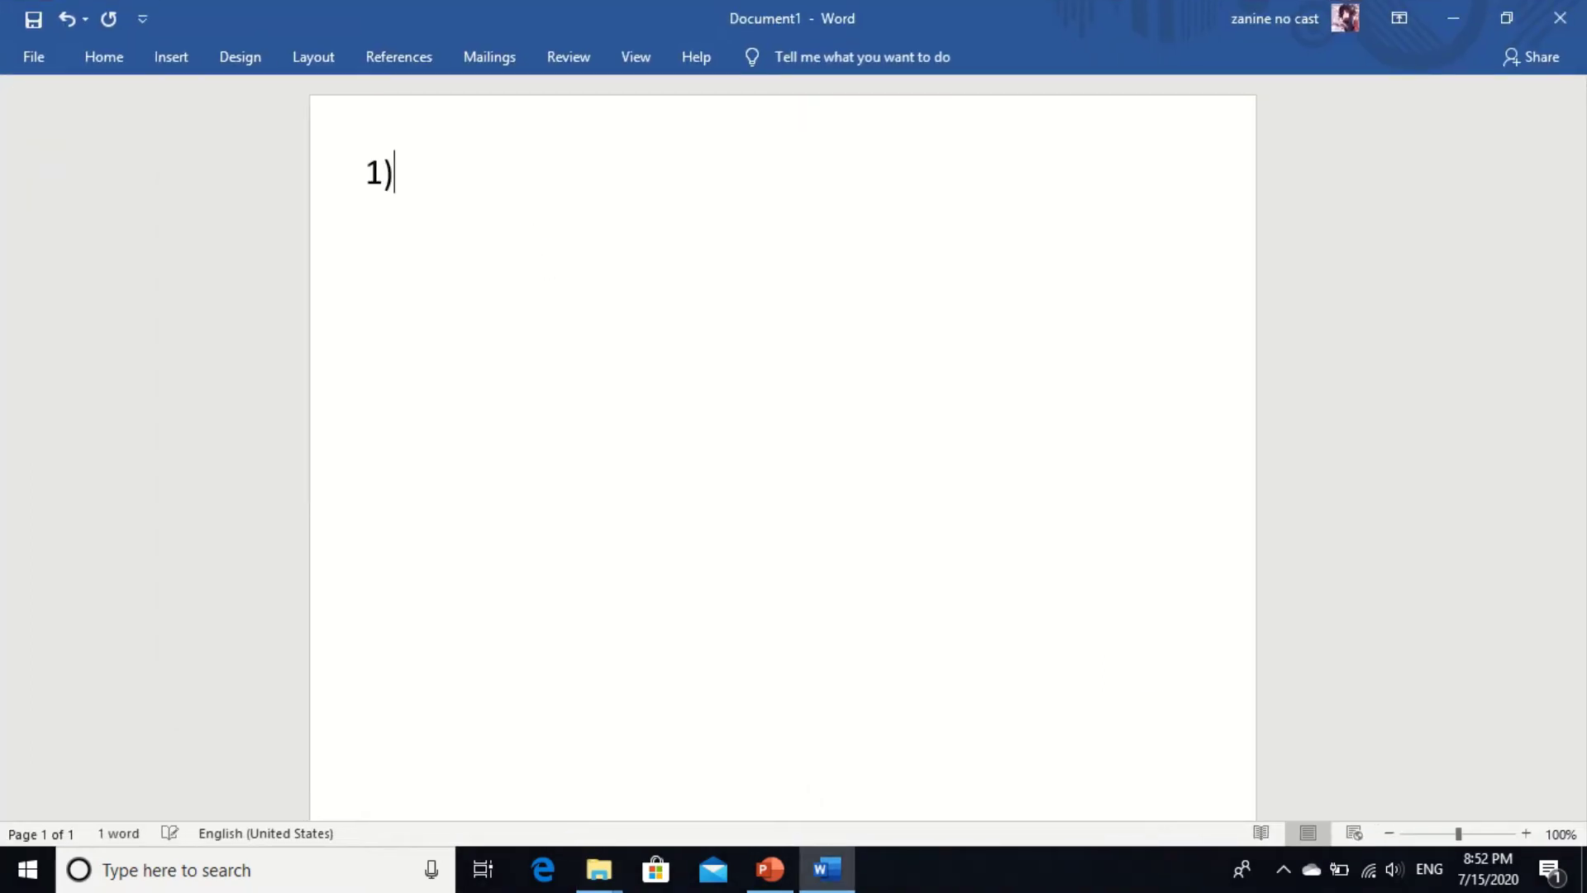
type("Si")
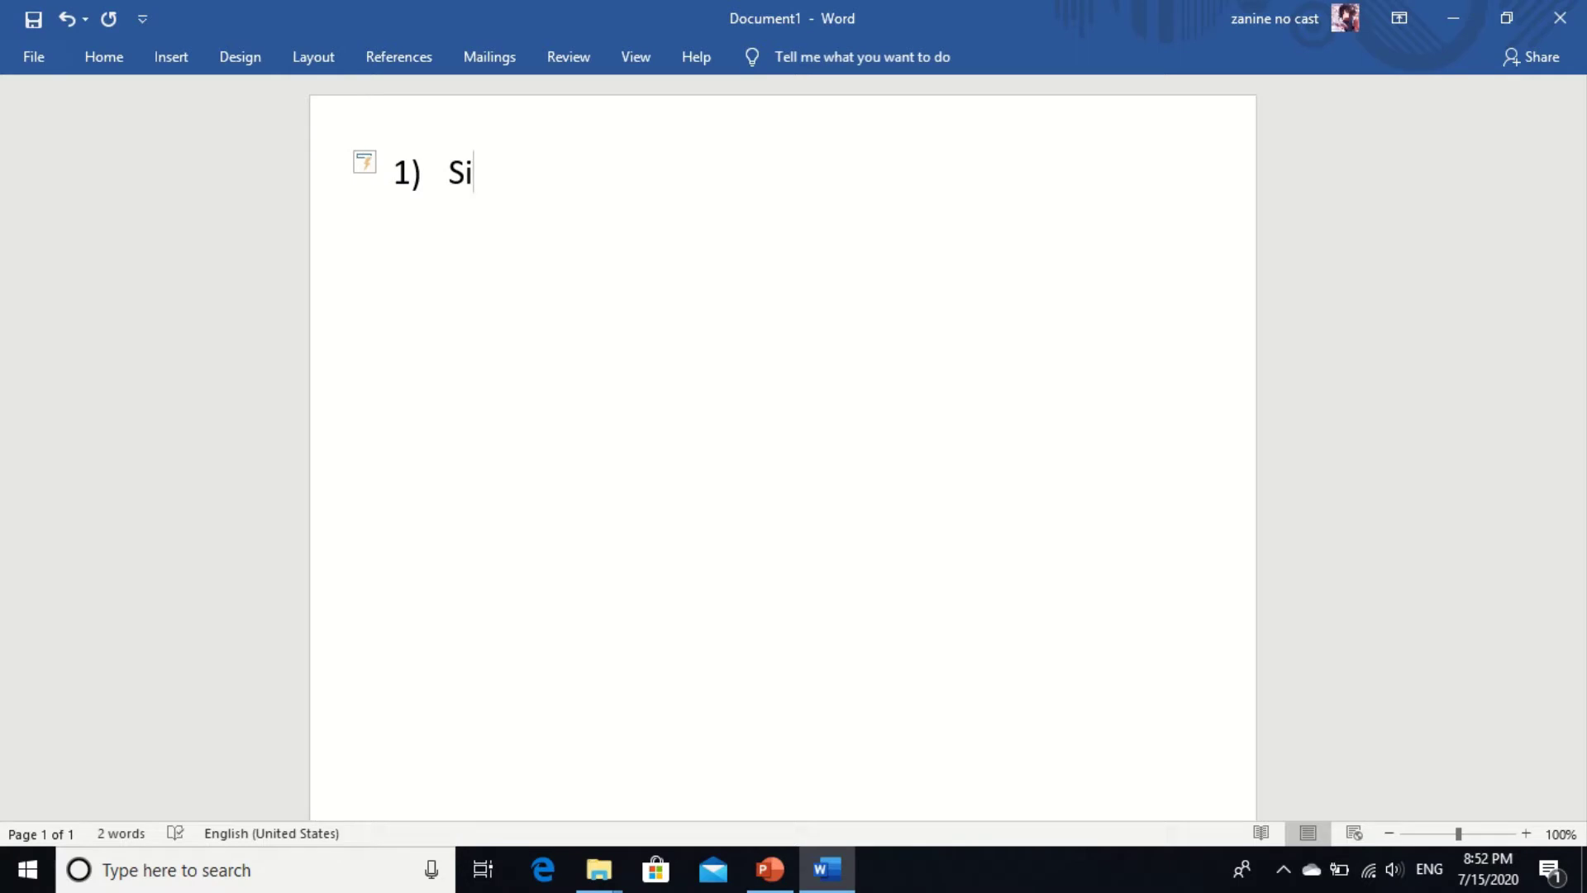
type("nglw")
key("BackSpace")
type("e click ")
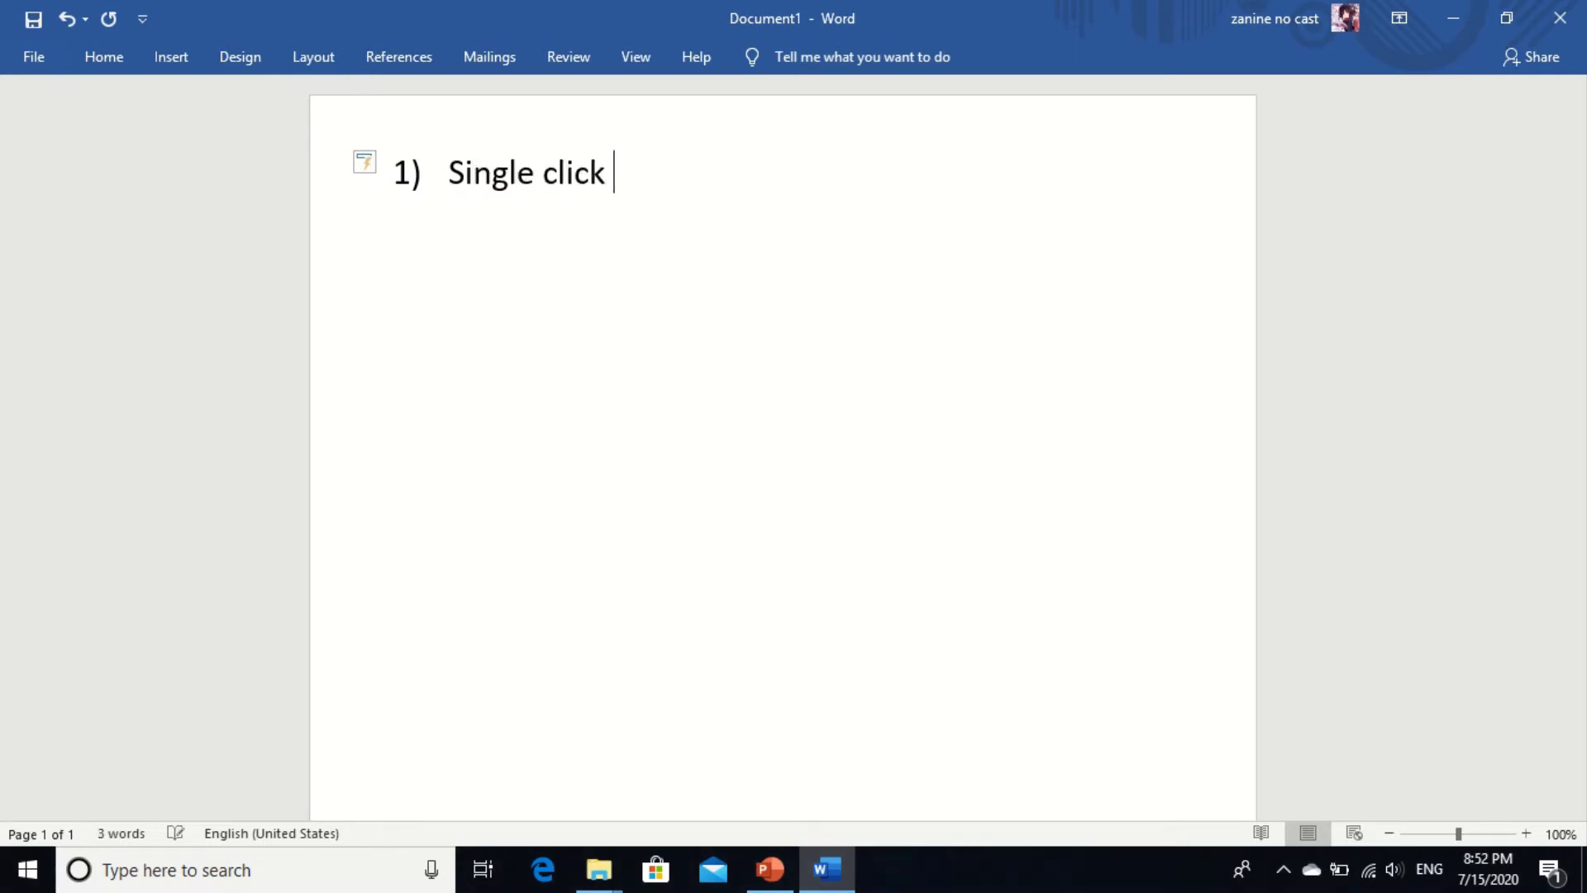
type("-")
key("Return")
type("doubl")
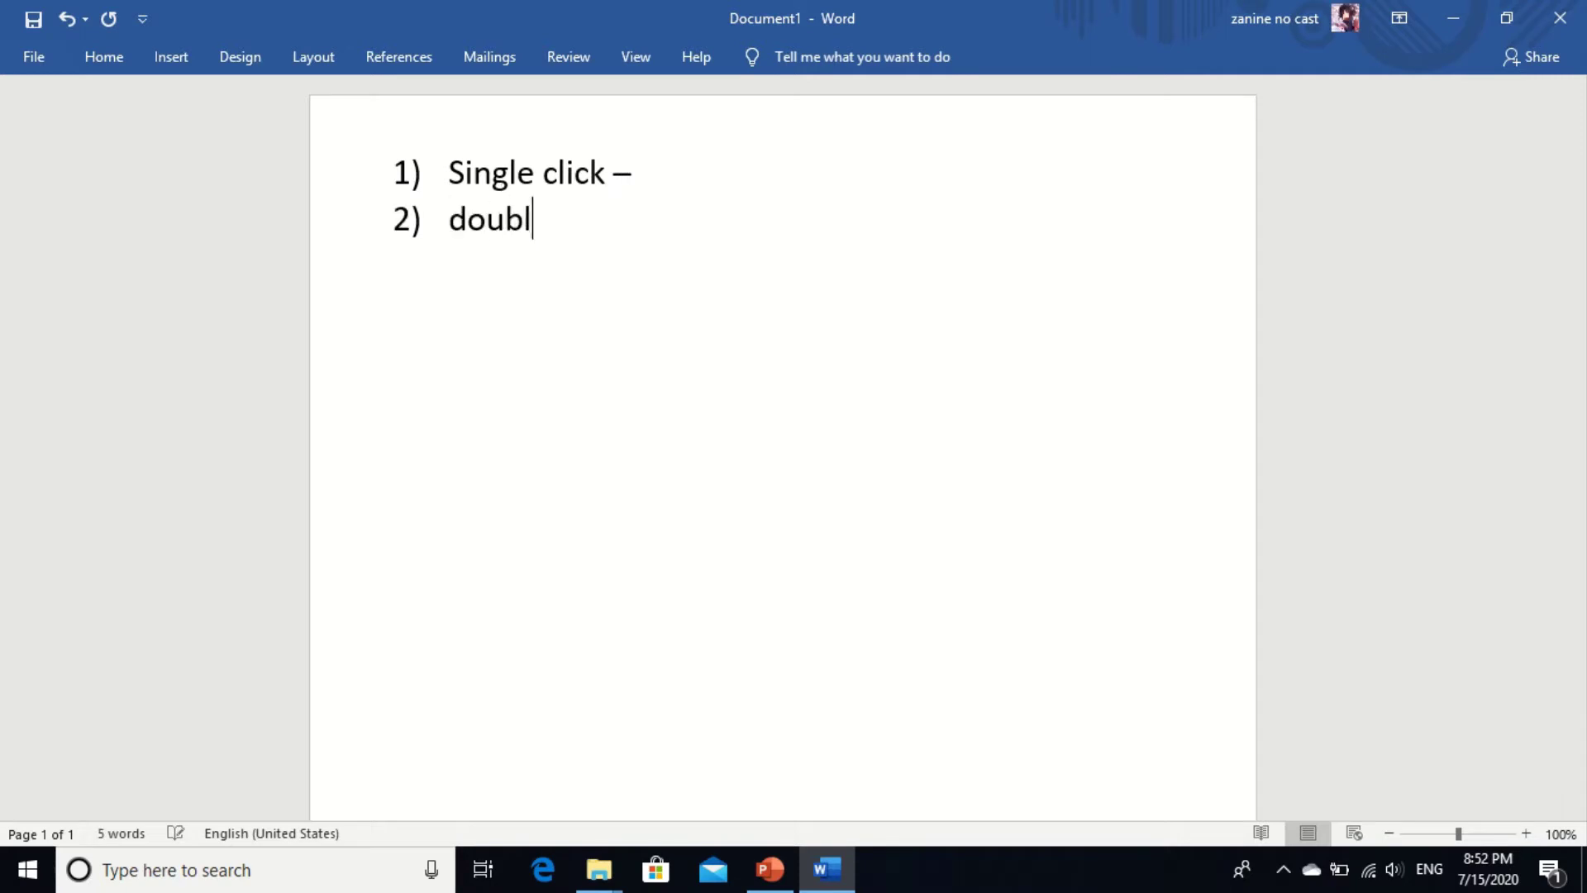
type("e click -")
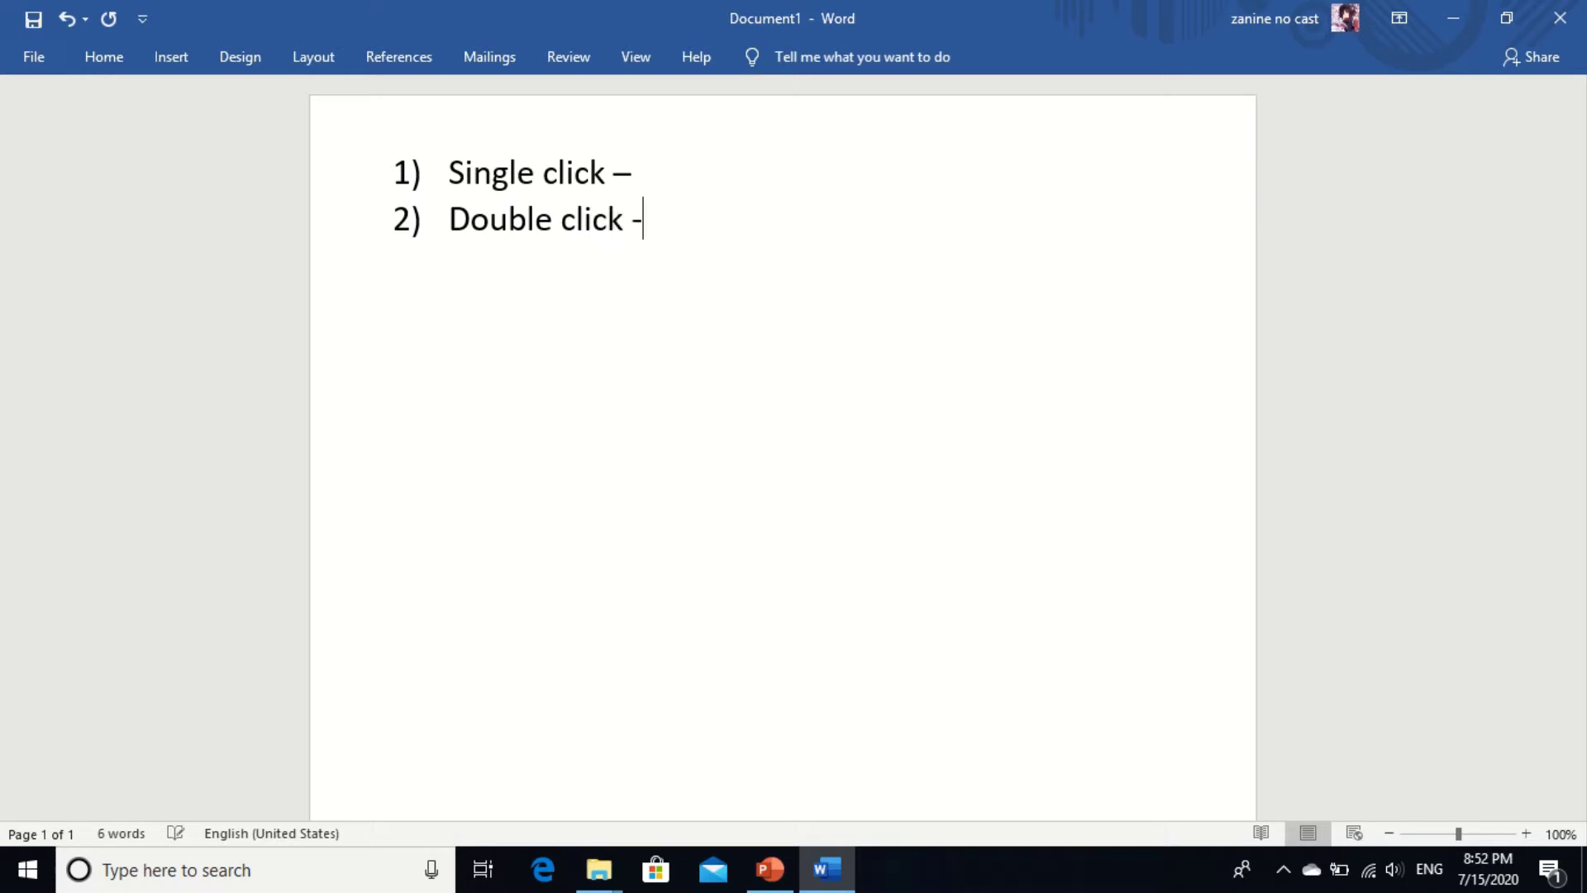
left_click(638, 173)
type("select ")
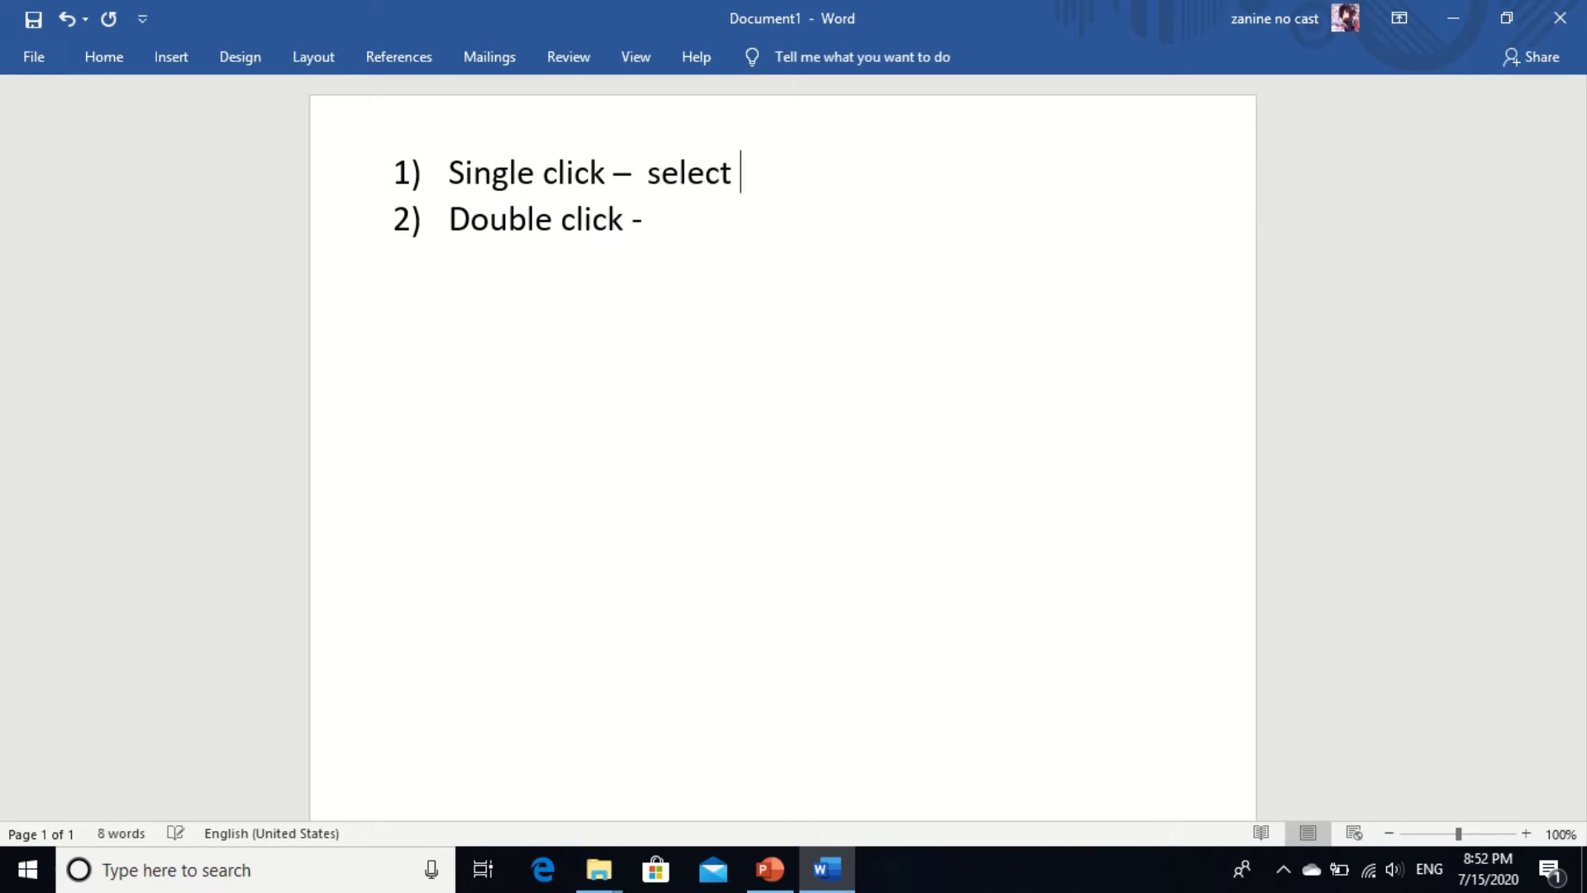
type("the file")
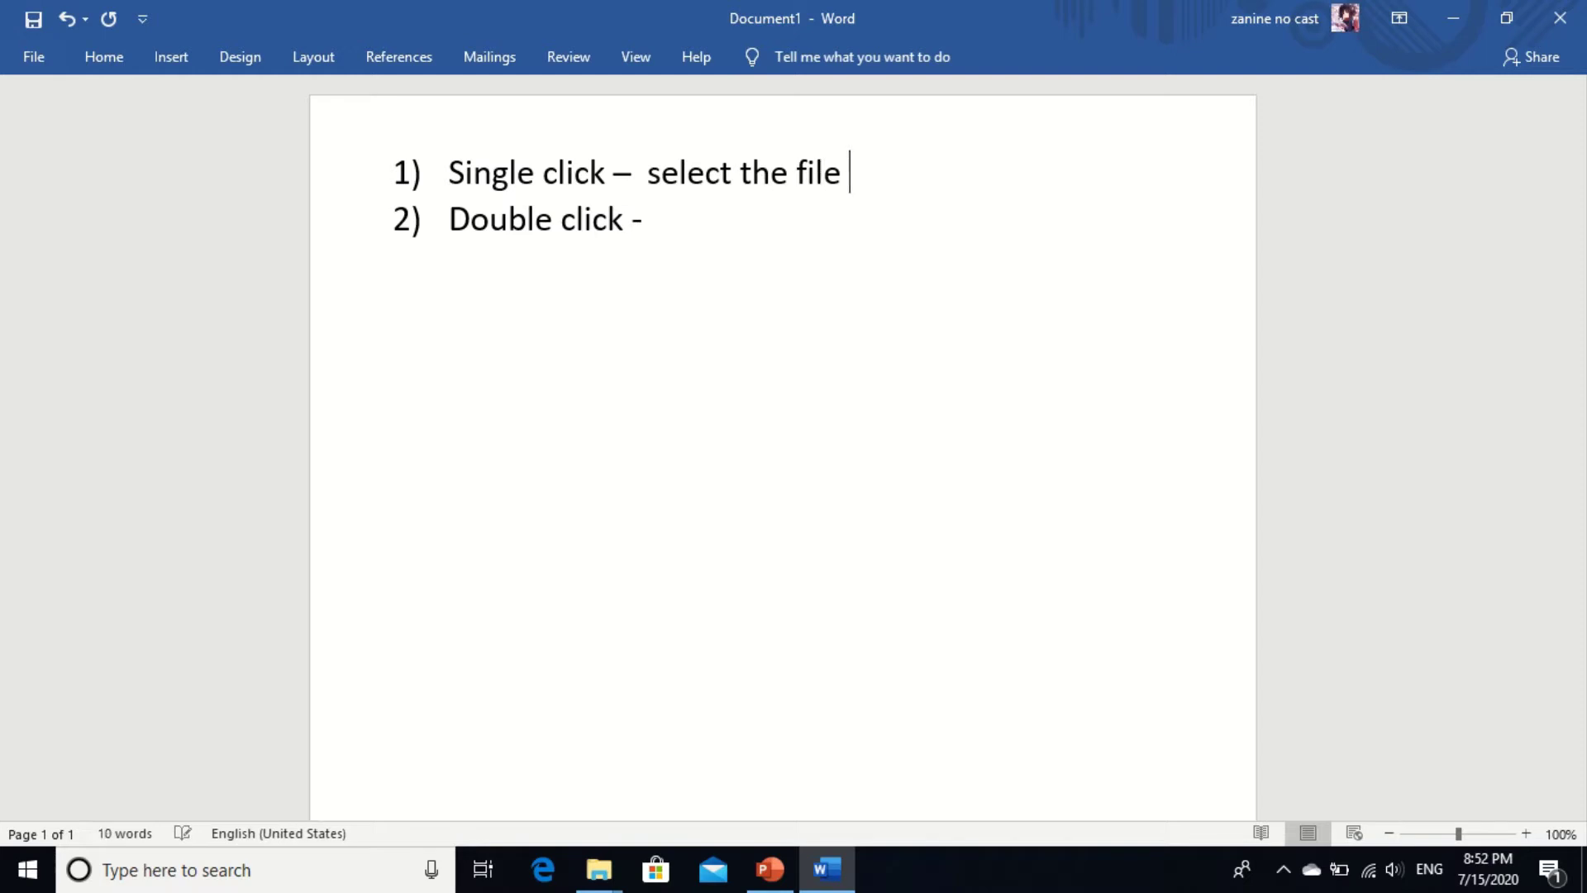
- Complete item 2 so it reads 'Double click – open the file'
mouse_move(464, 11)
left_click(632, 70)
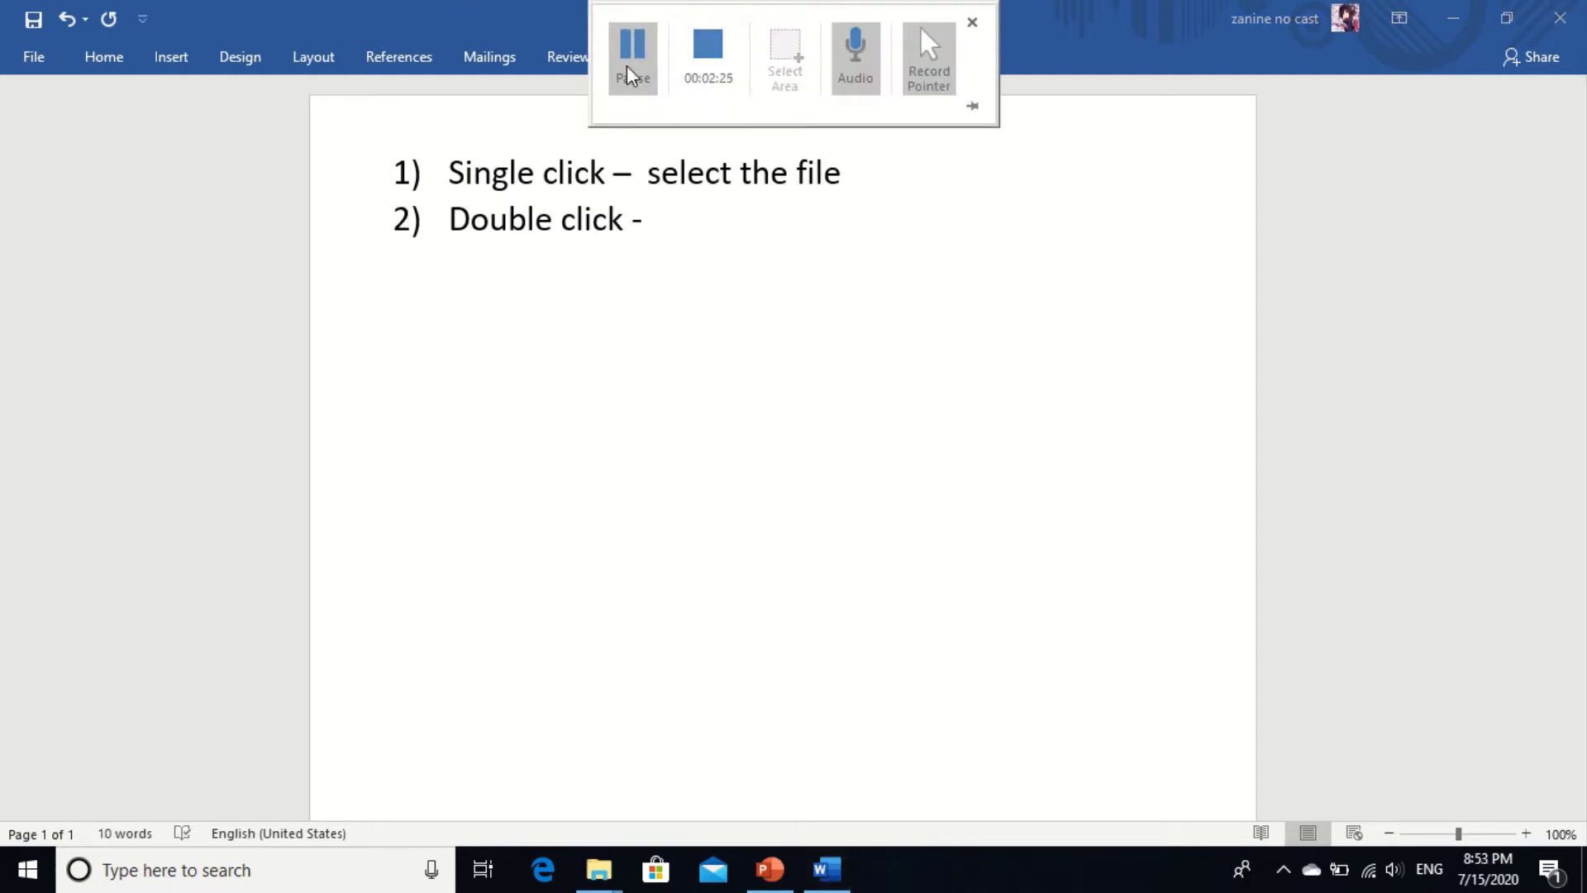
left_click(632, 74)
double_click(665, 225)
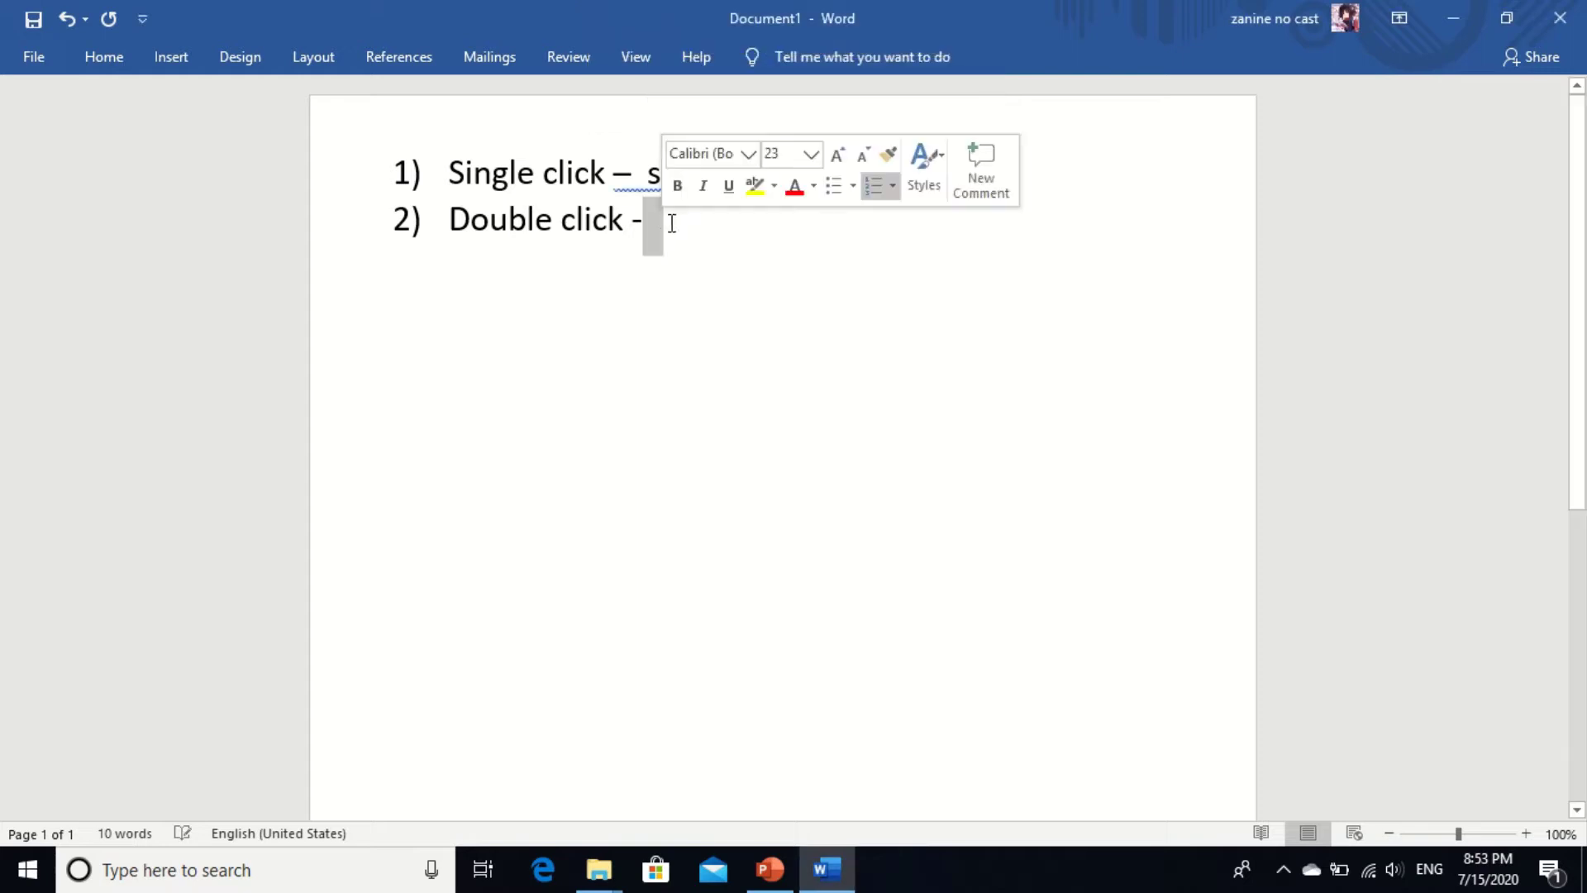
left_click(672, 224)
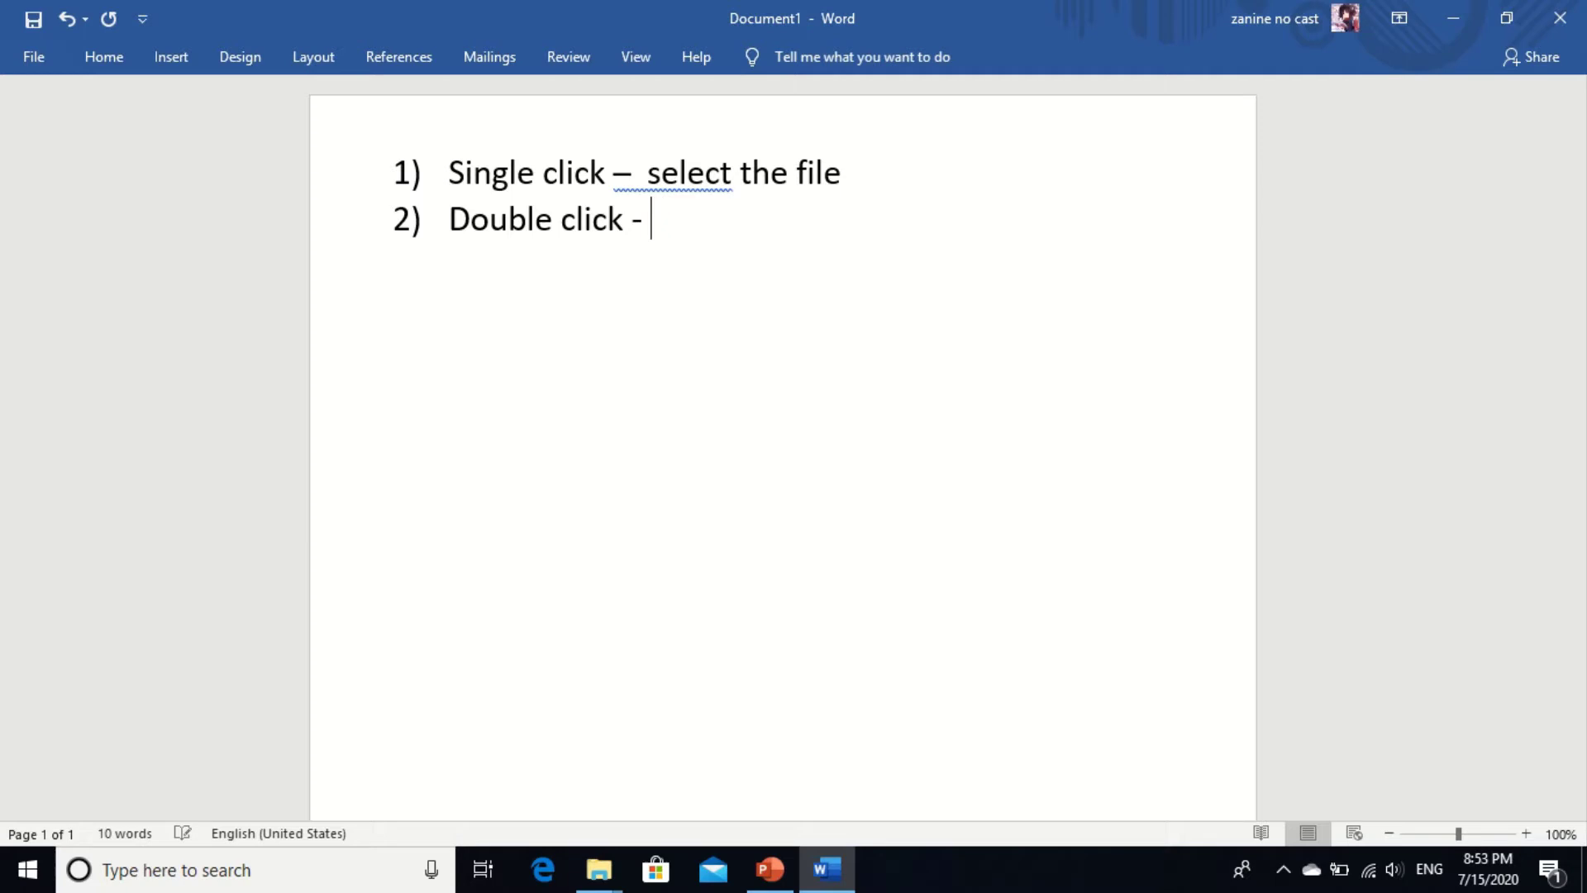
type("open  the file")
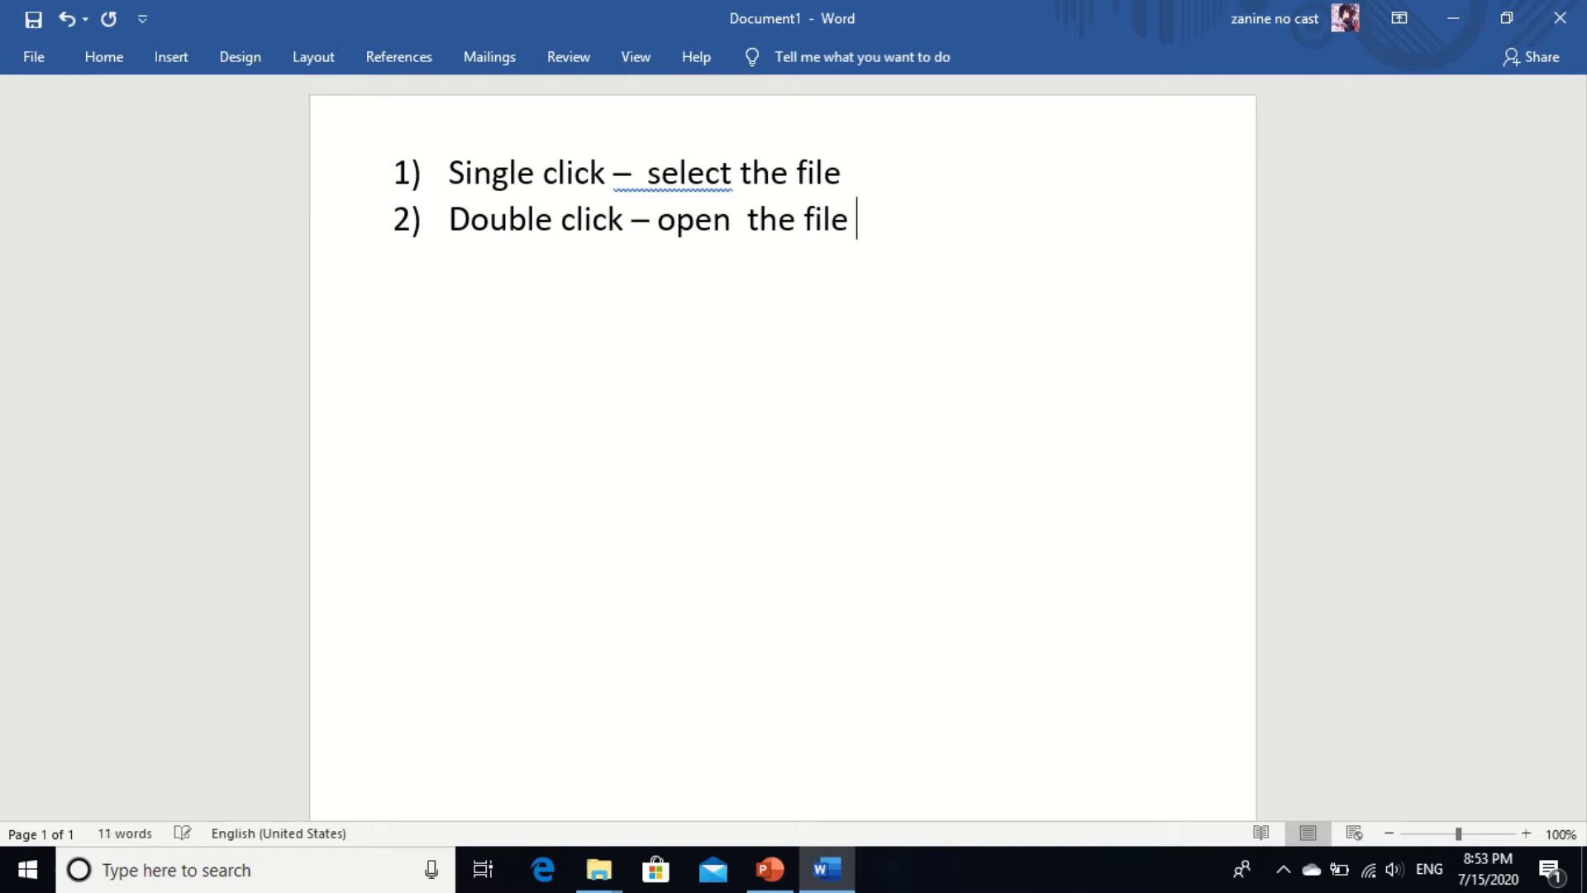
left_click(850, 173)
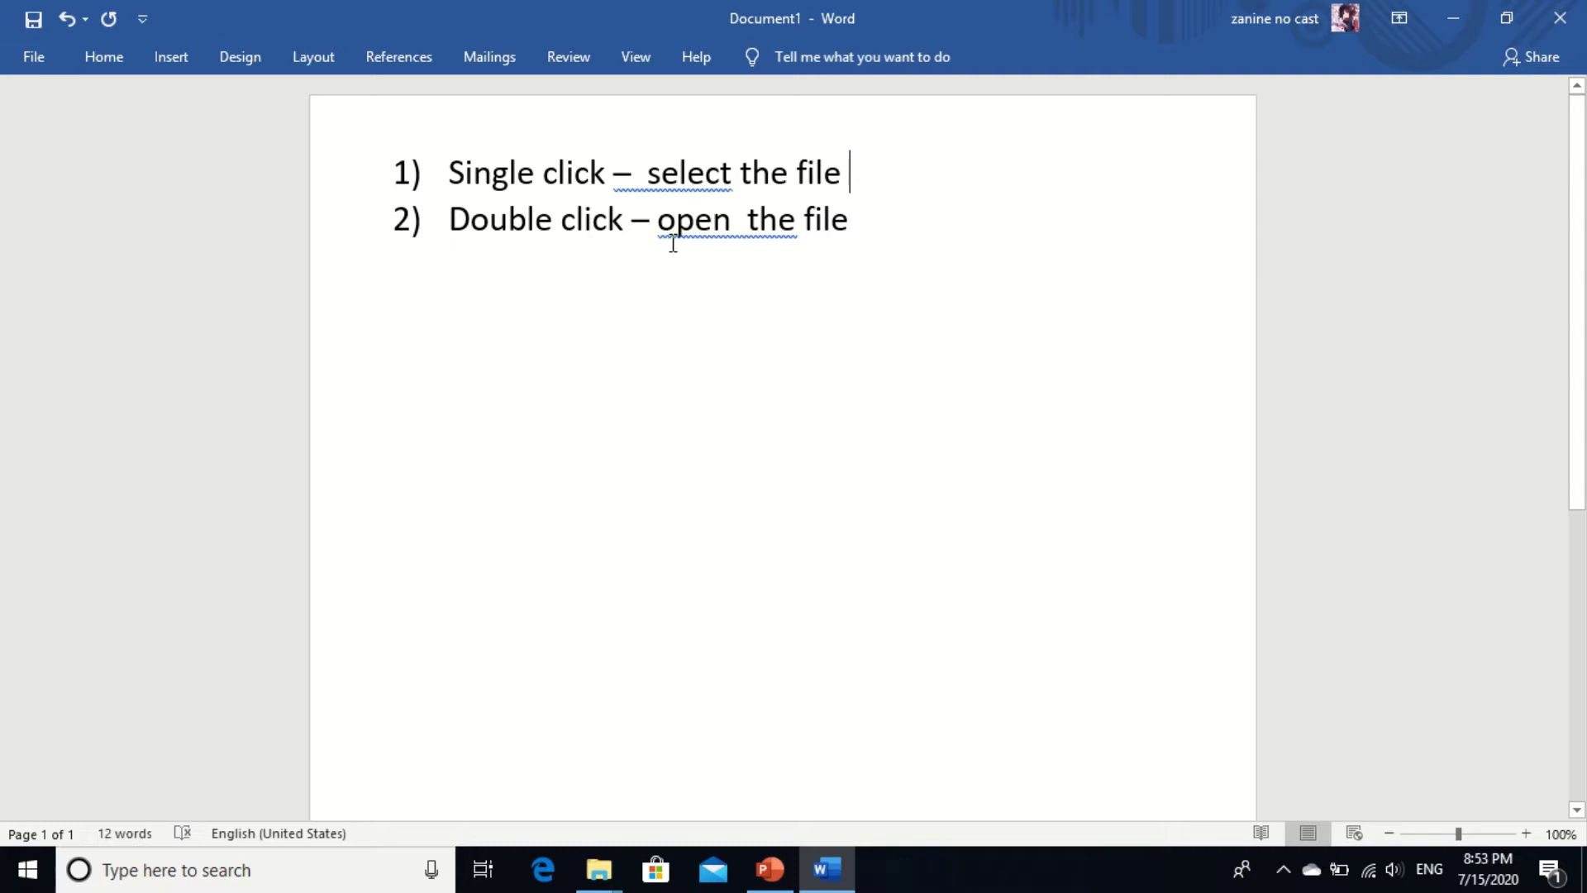
left_click(652, 224)
key("Up")
left_click(652, 225)
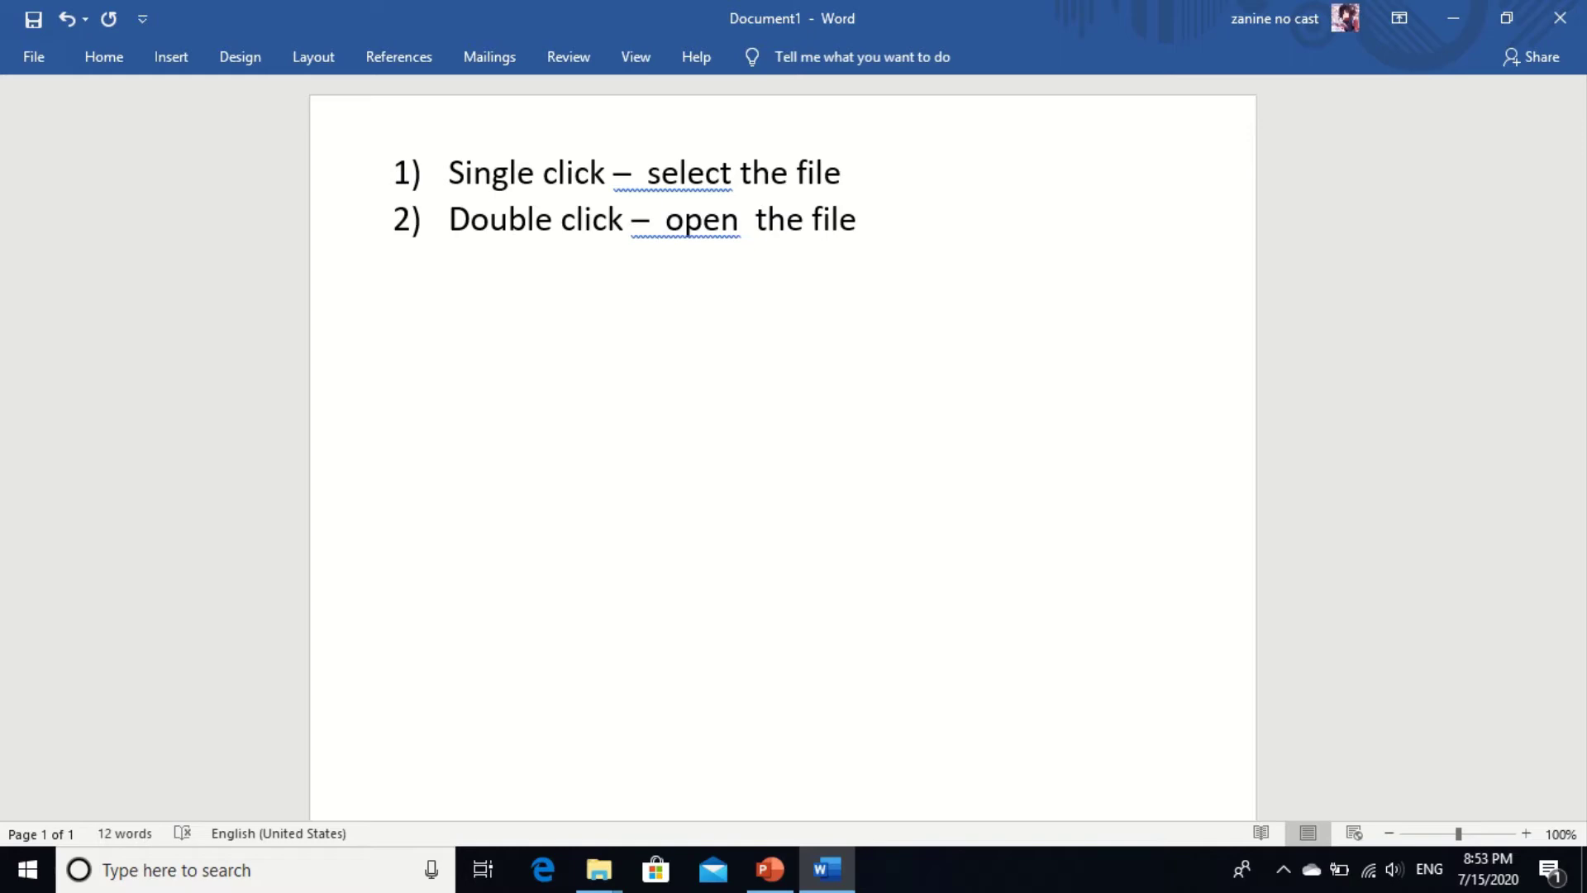
- Open MyinnerFolder to show it is empty, close it, and return to class4
key("alt+Tab")
key("alt+Tab")
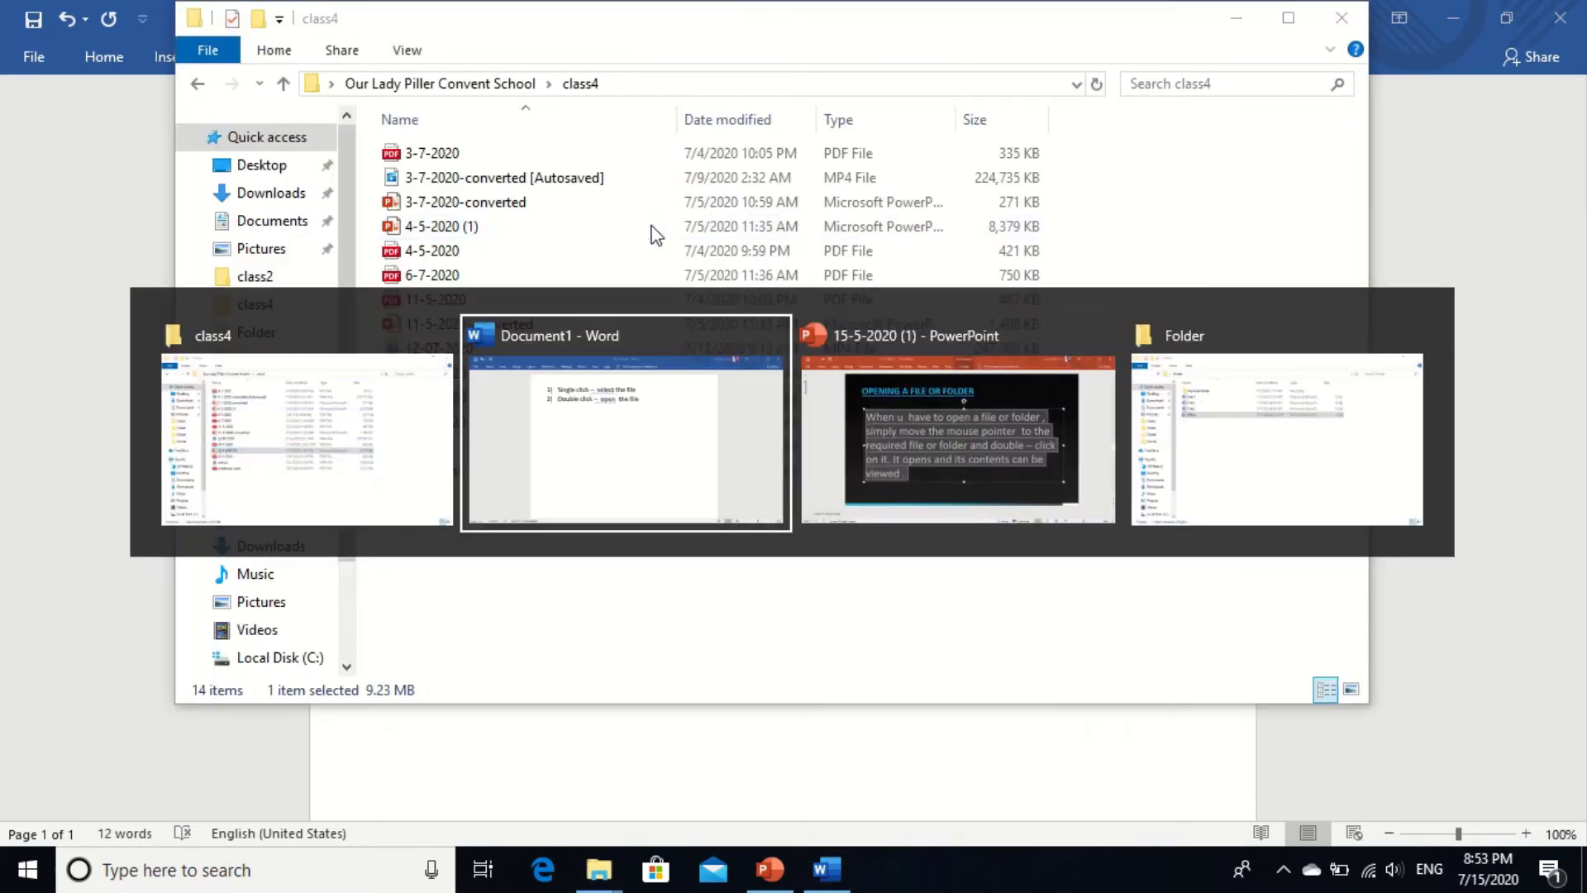
key("alt+Tab")
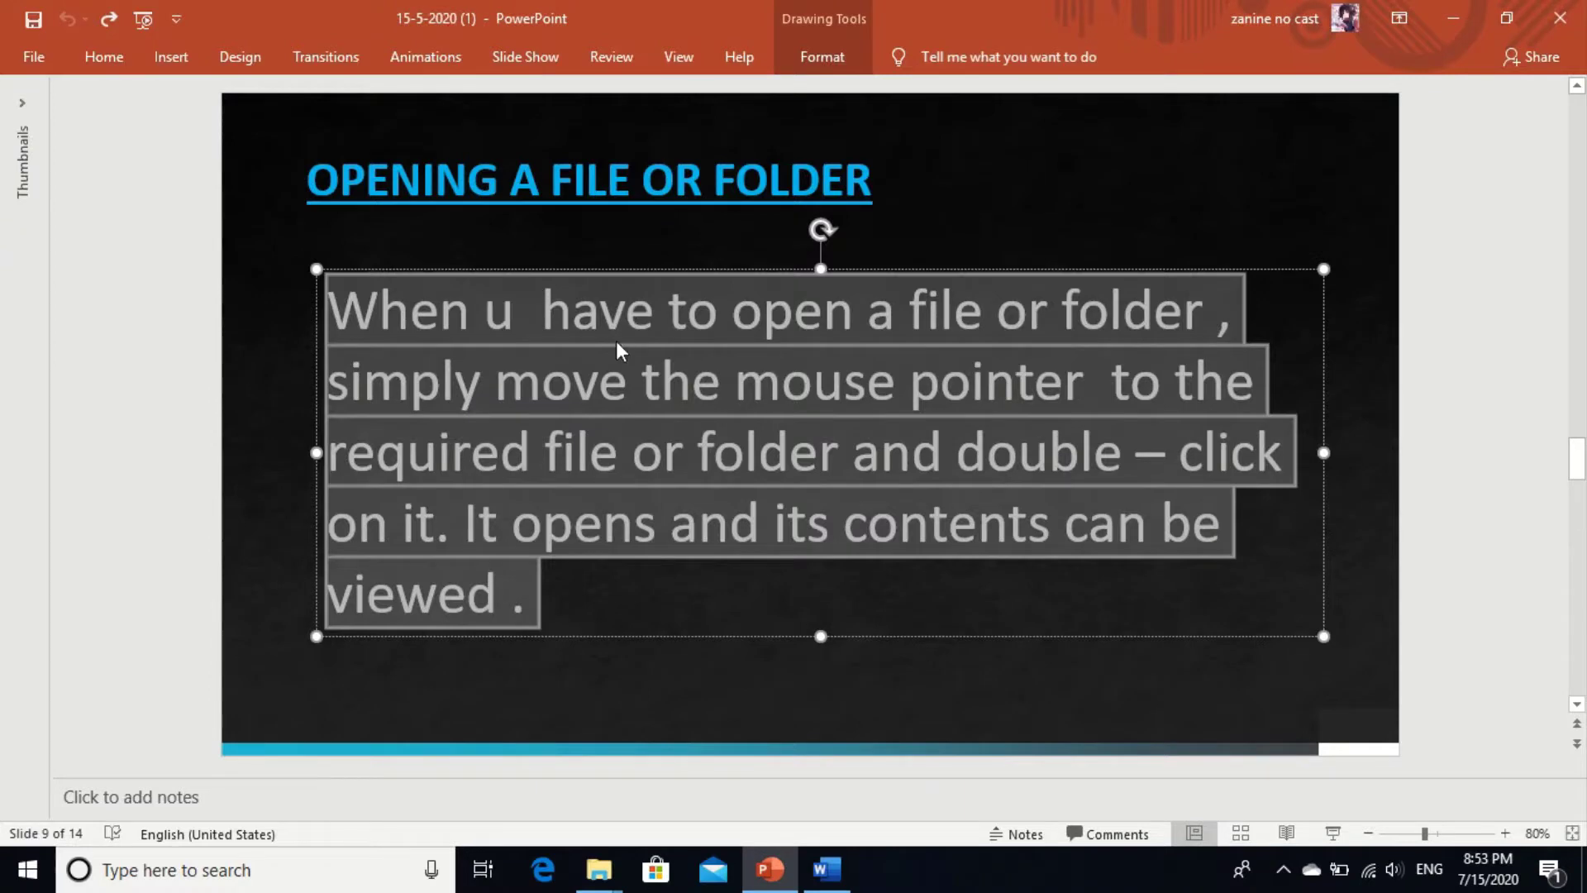
key("alt+Tab")
key("alt+Tab")
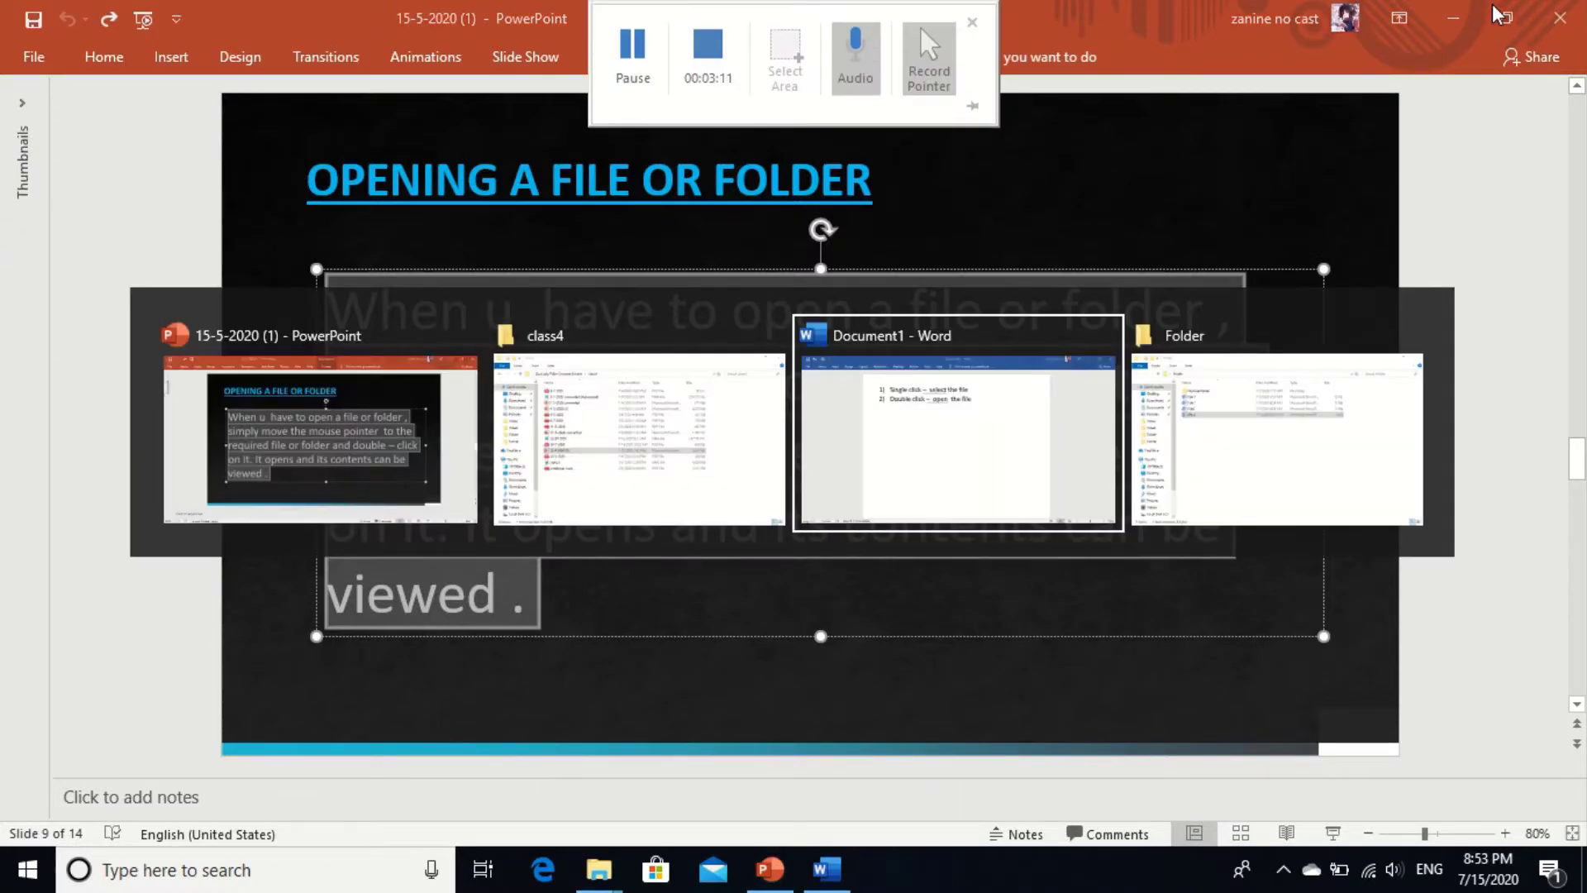
key("alt+Tab")
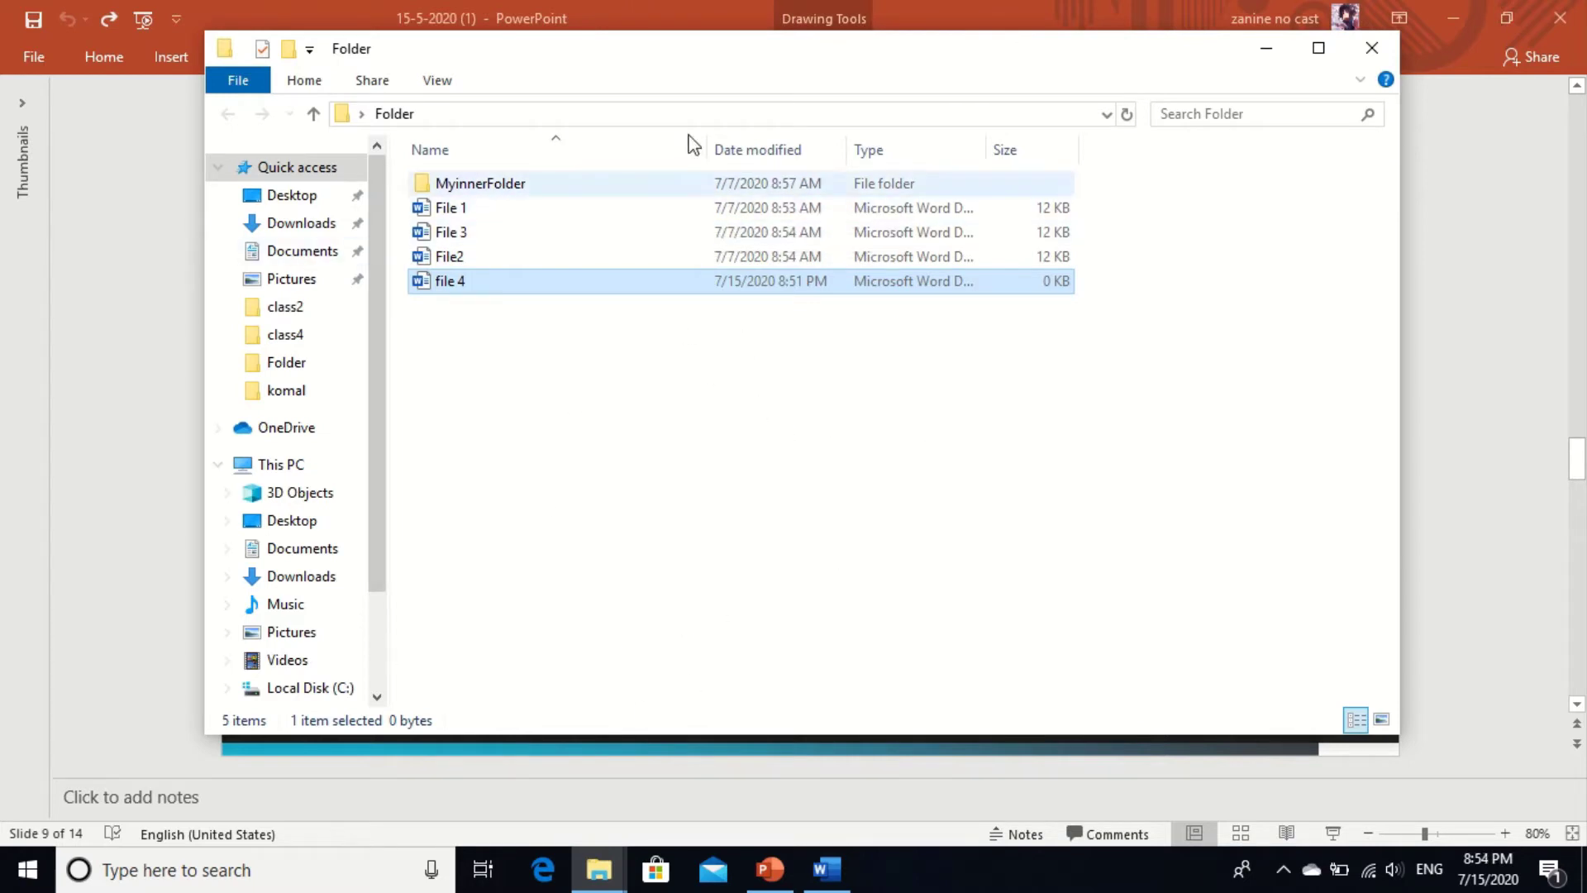
double_click(599, 190)
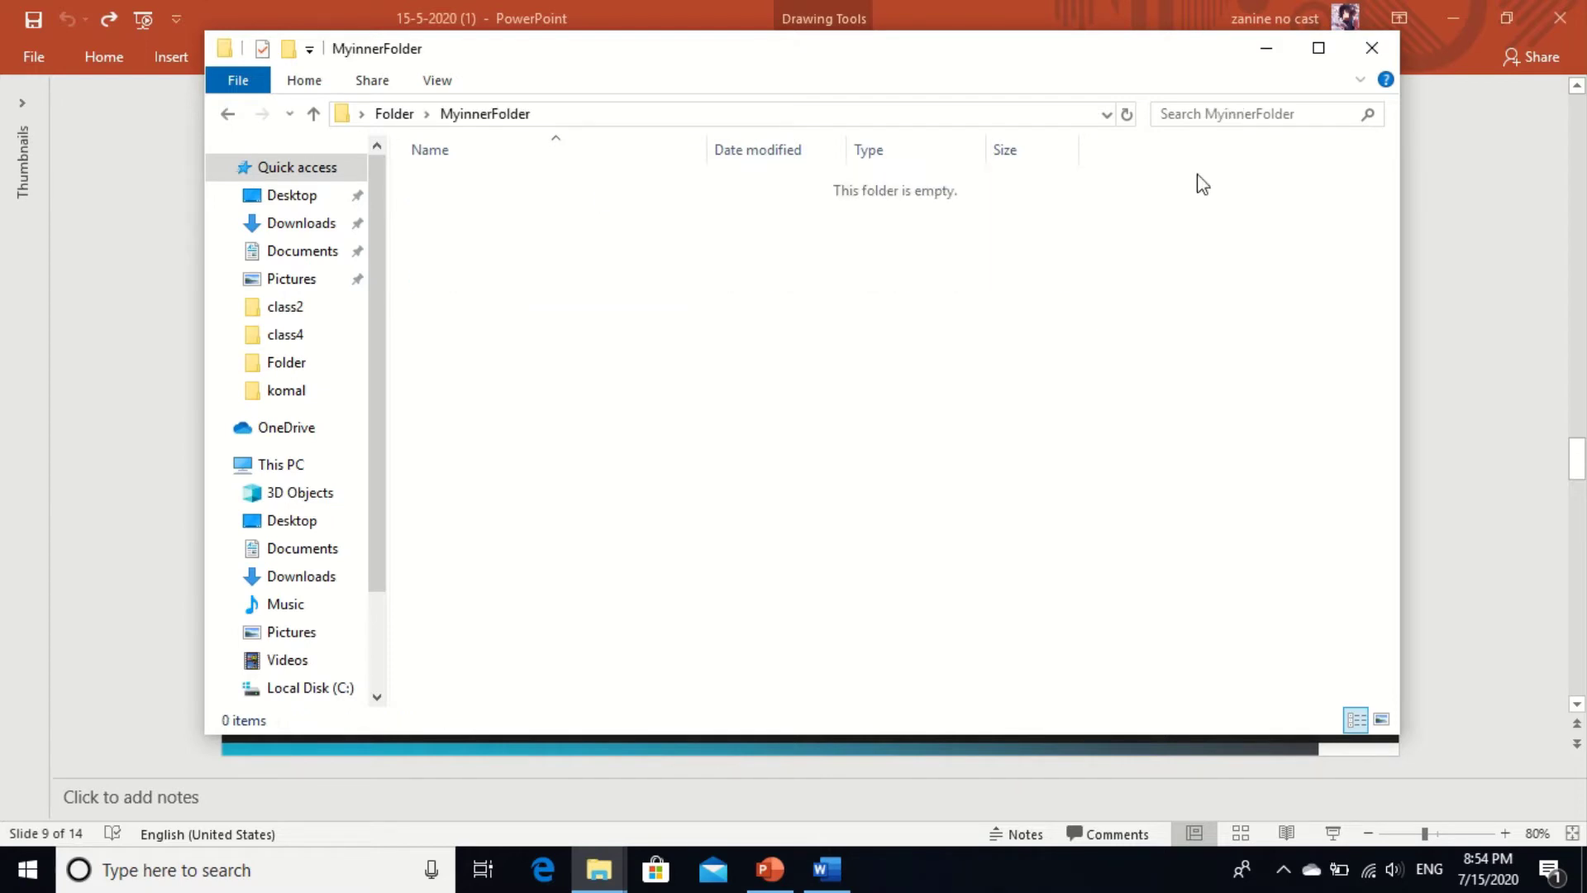
left_click(1371, 49)
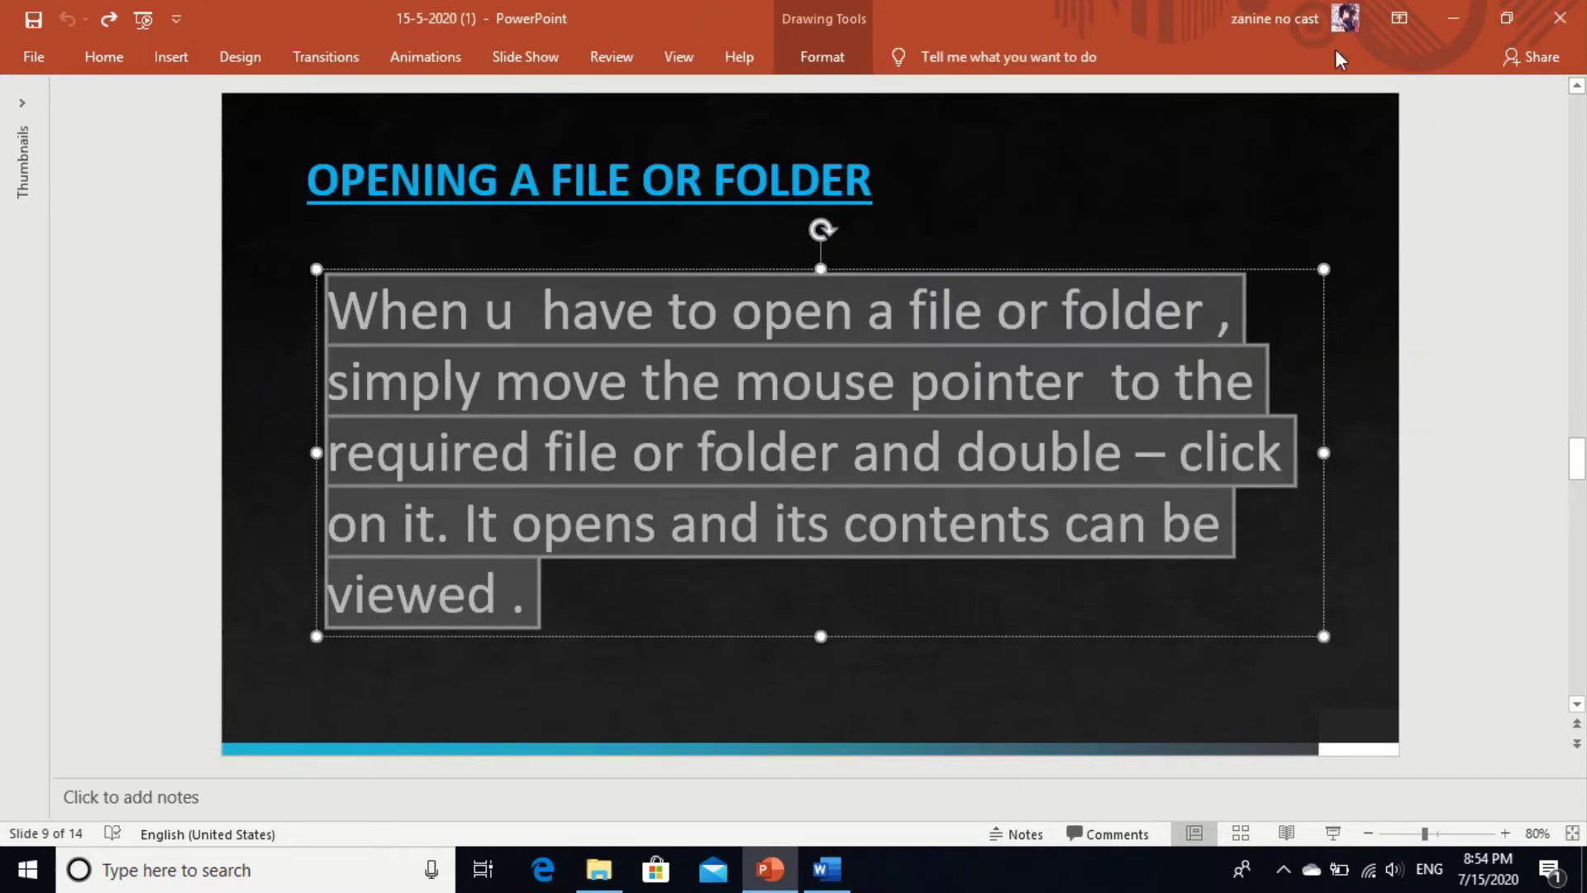
key("alt+Tab")
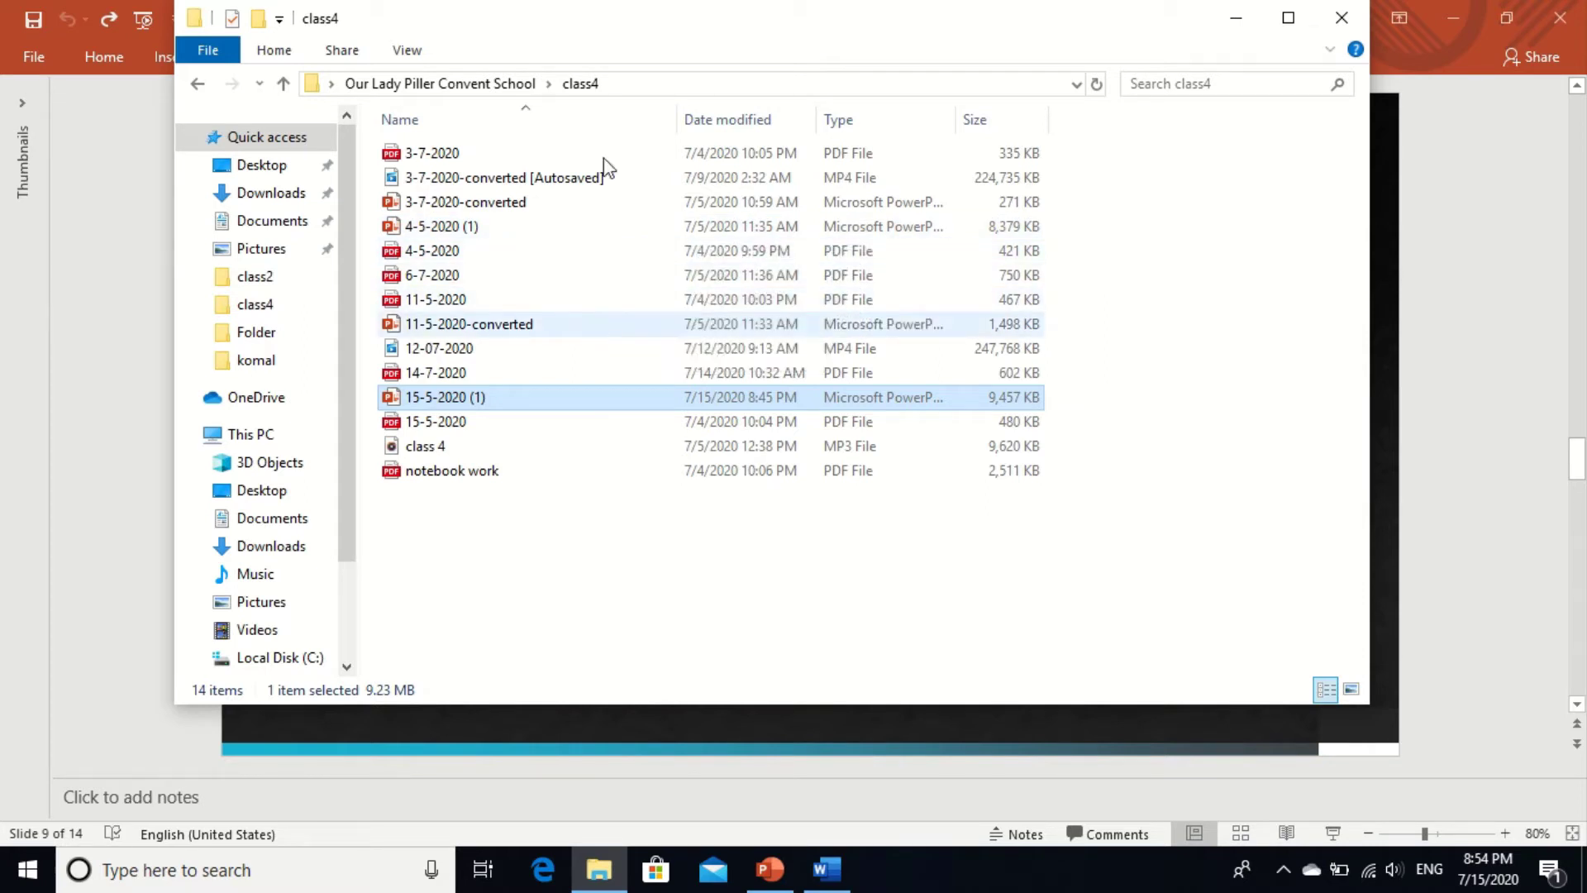
- Open the 4-5-2020 (1) presentation and advance to slide 10 on renaming
double_click(602, 231)
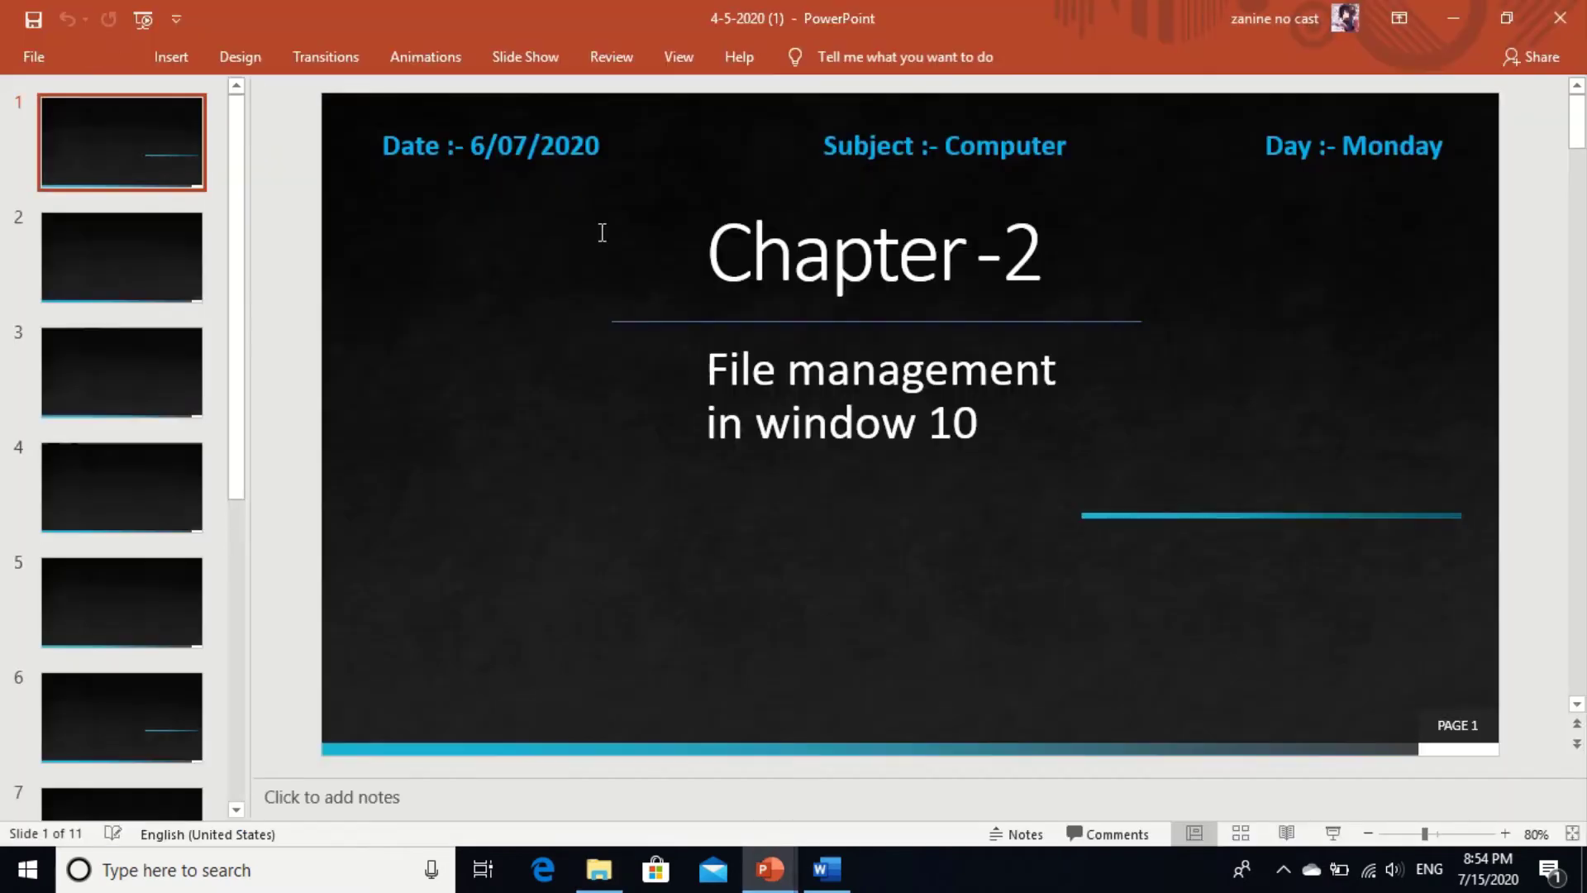
mouse_move(921, 28)
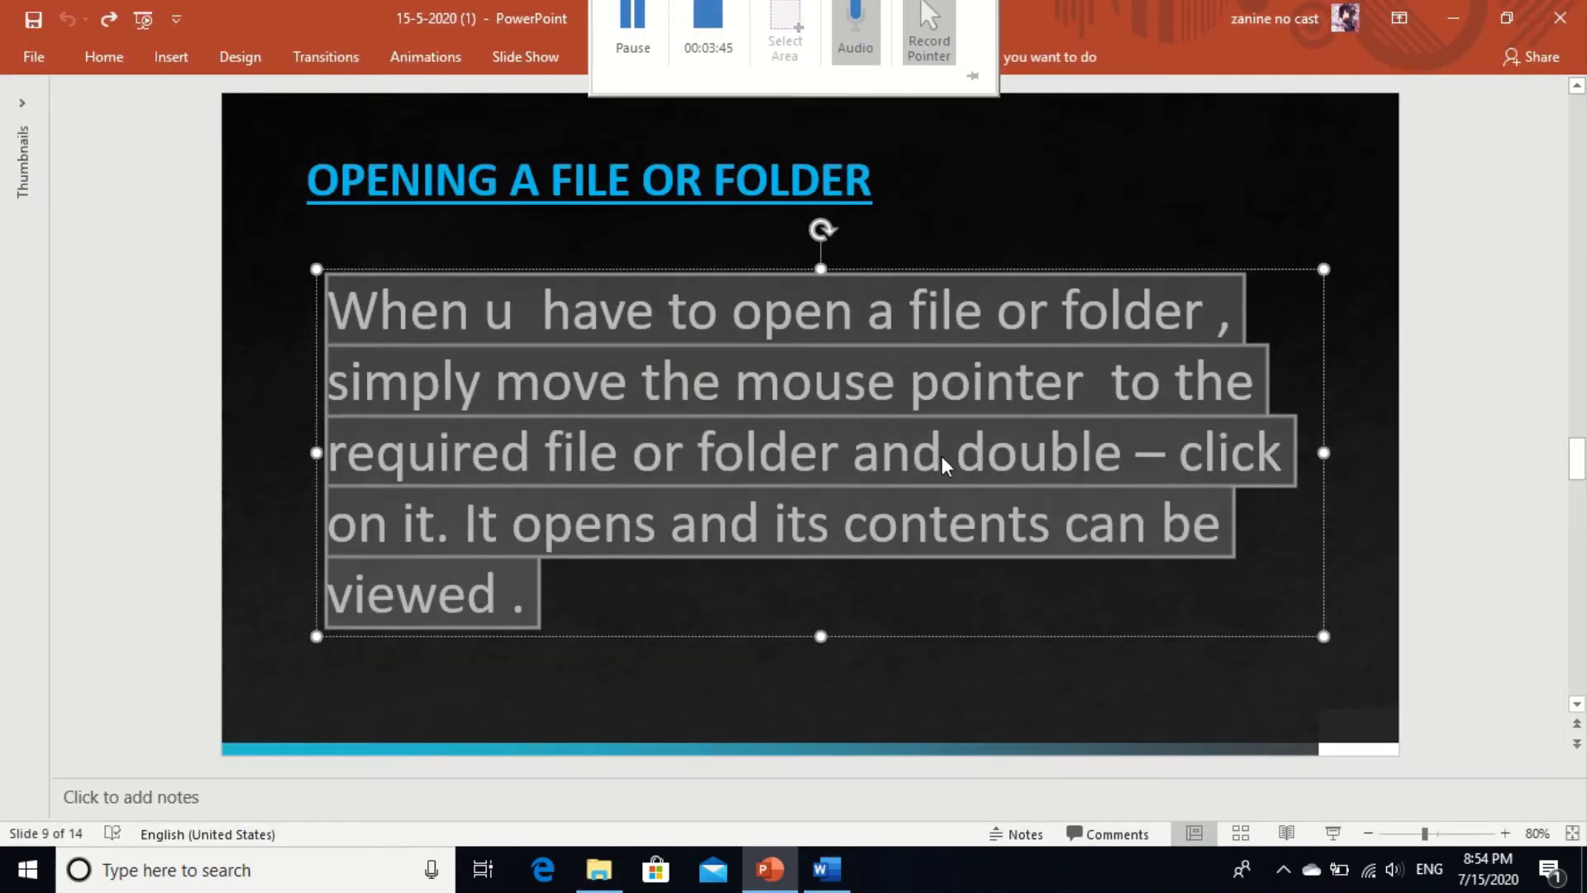
left_click(915, 590)
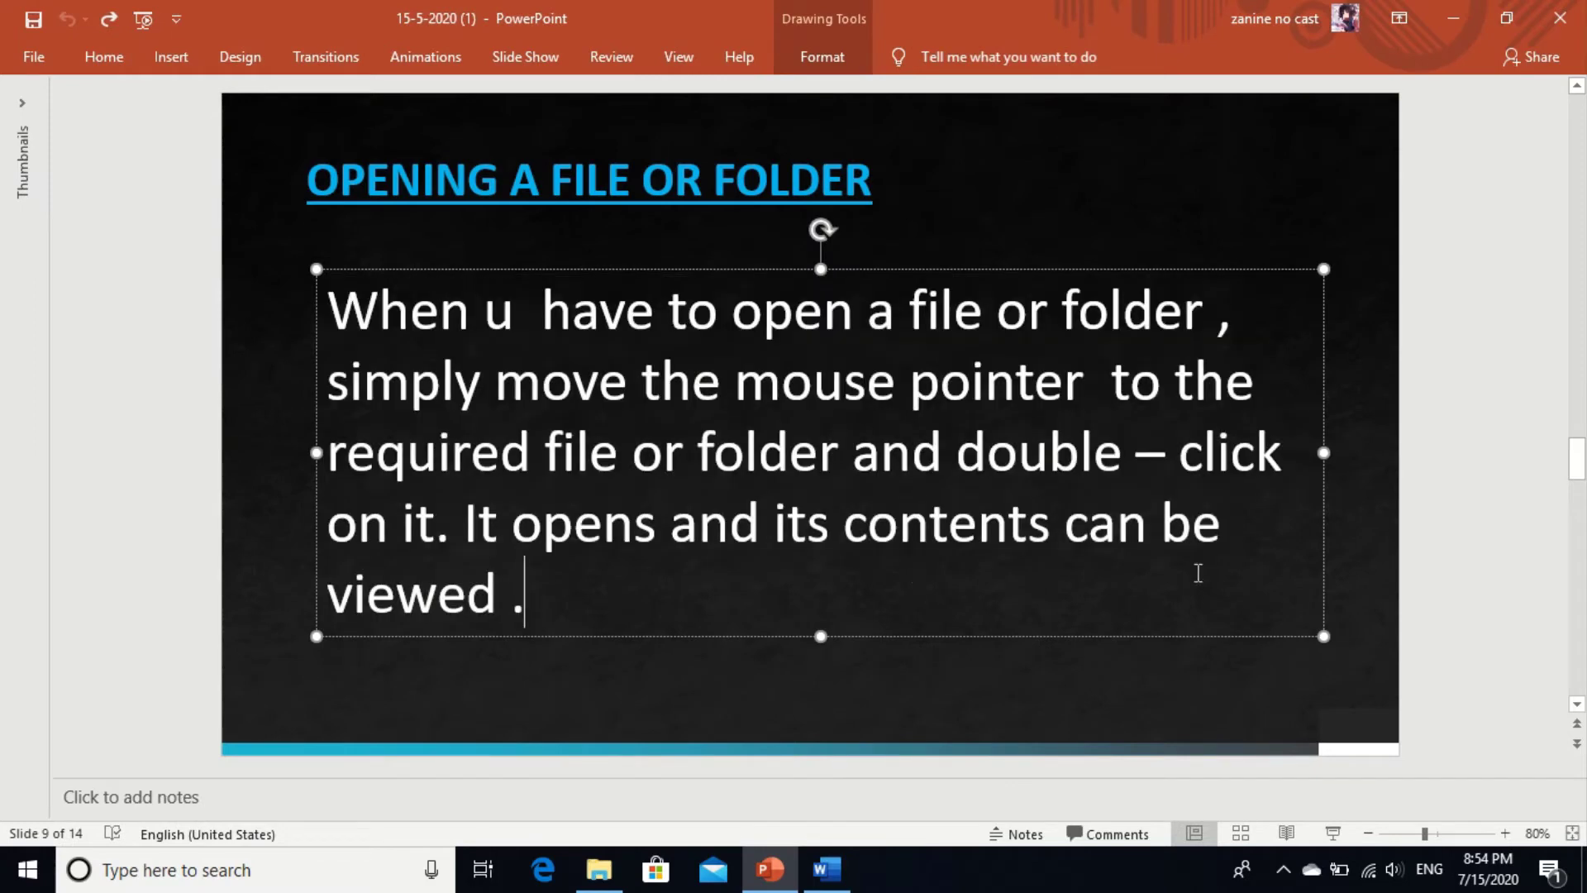
left_click(1577, 703)
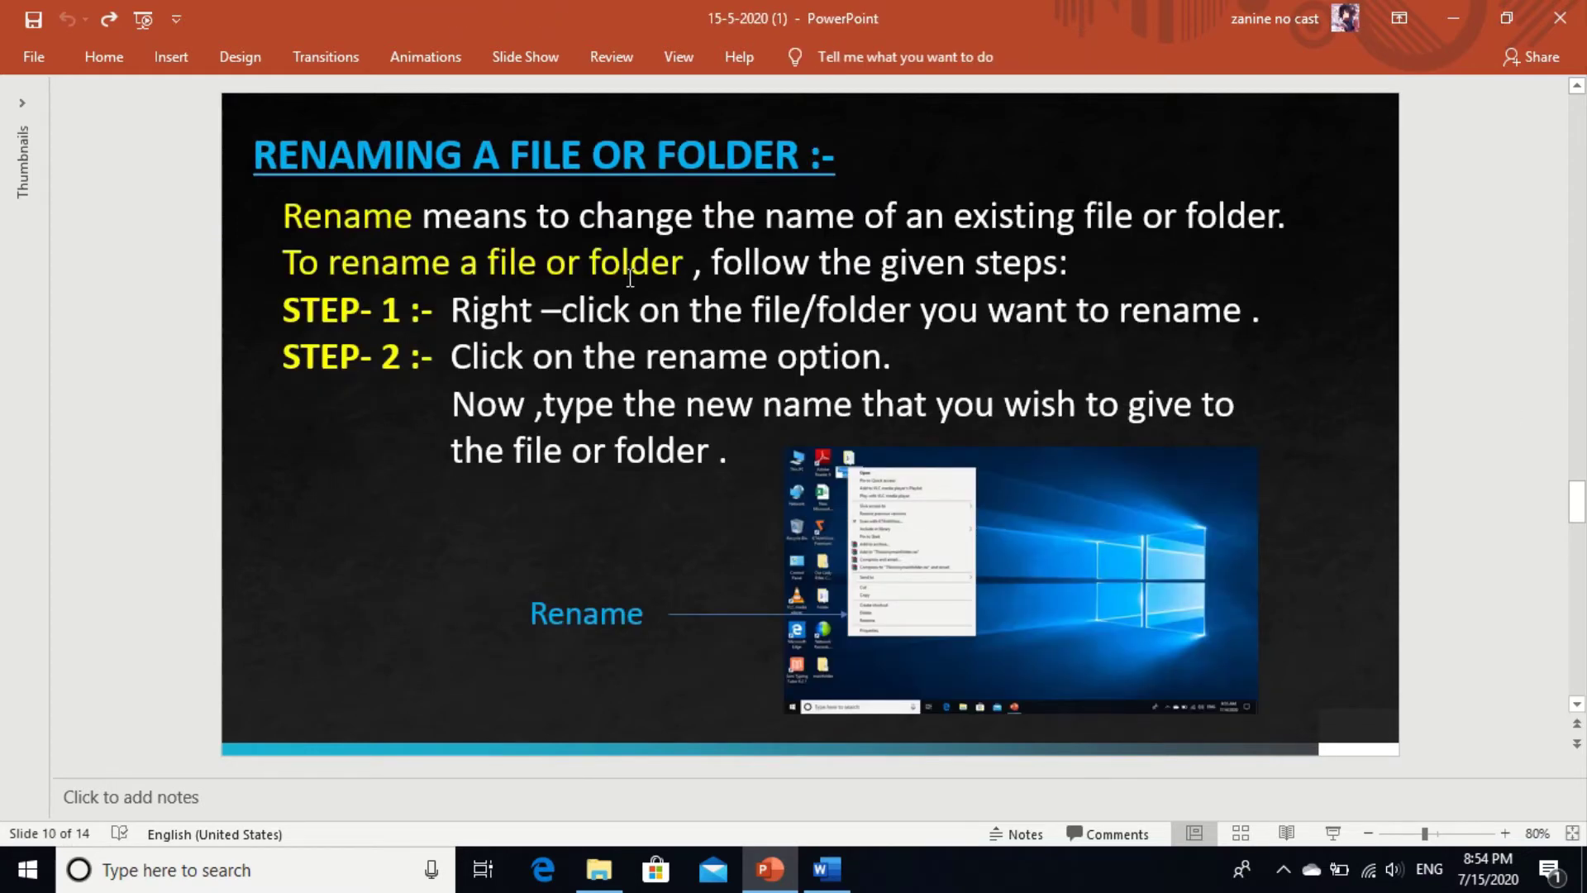
- Show Desktop in Explorer, close Explorer, and minimize PowerPoint and Word
key("alt")
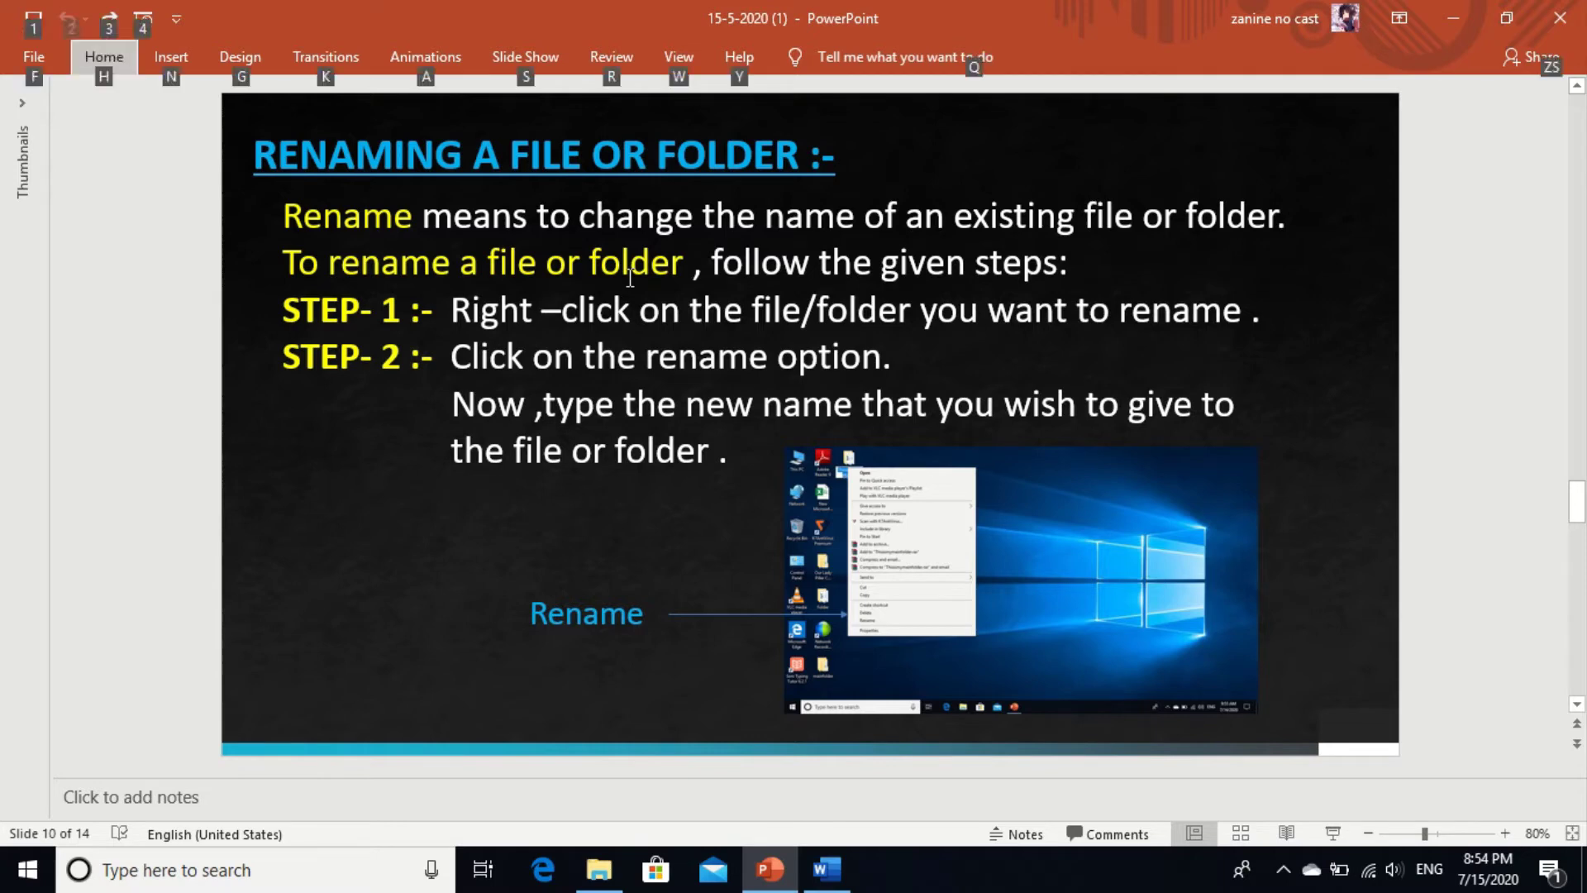
key("alt+Tab")
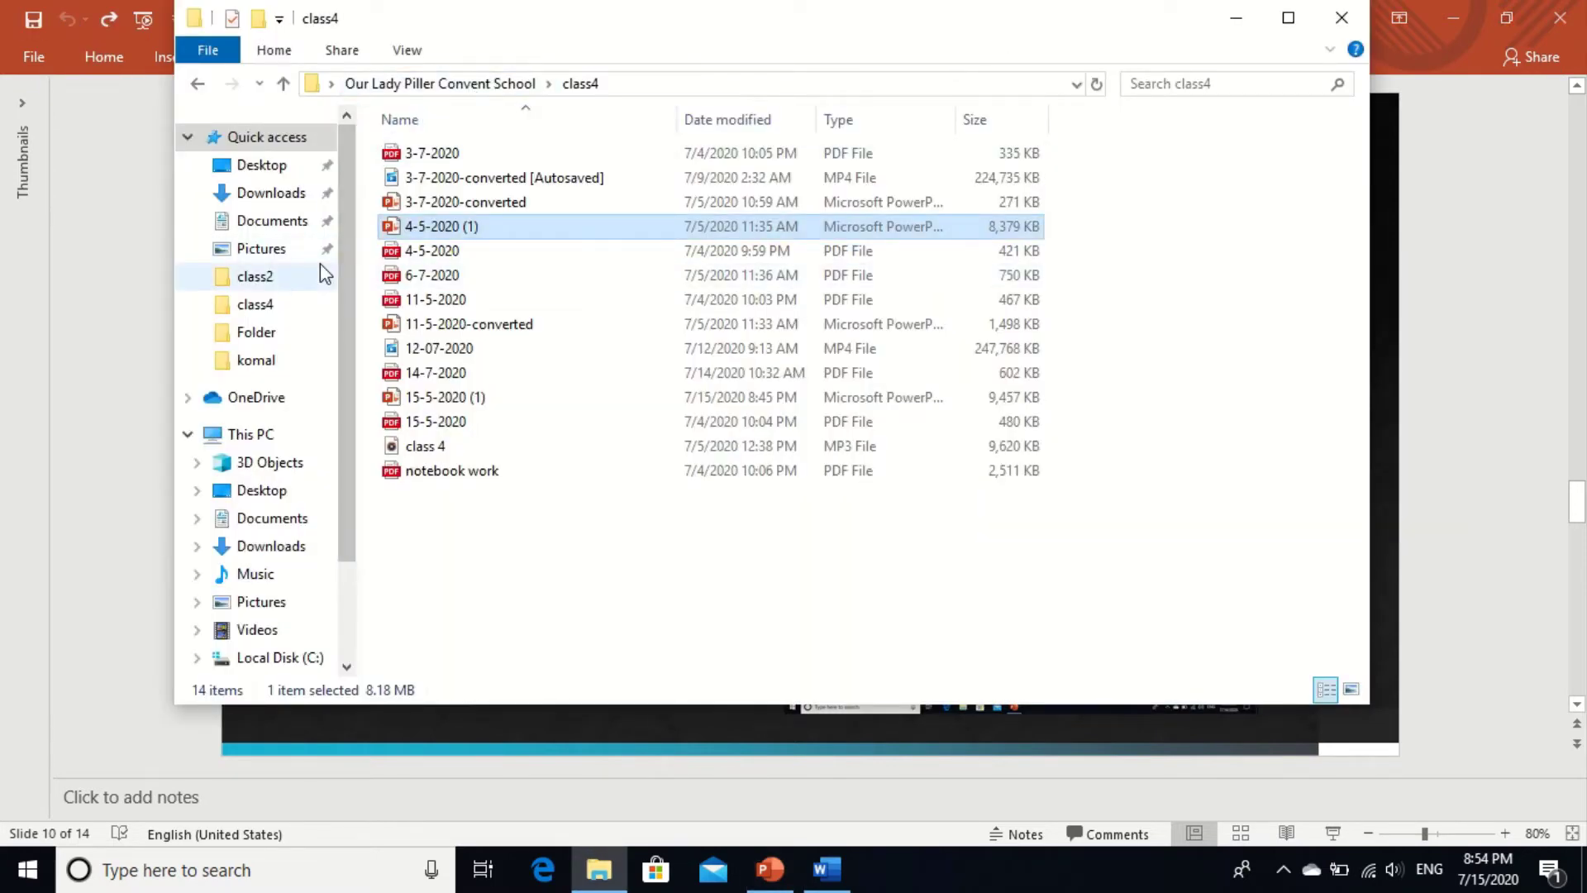
left_click(275, 498)
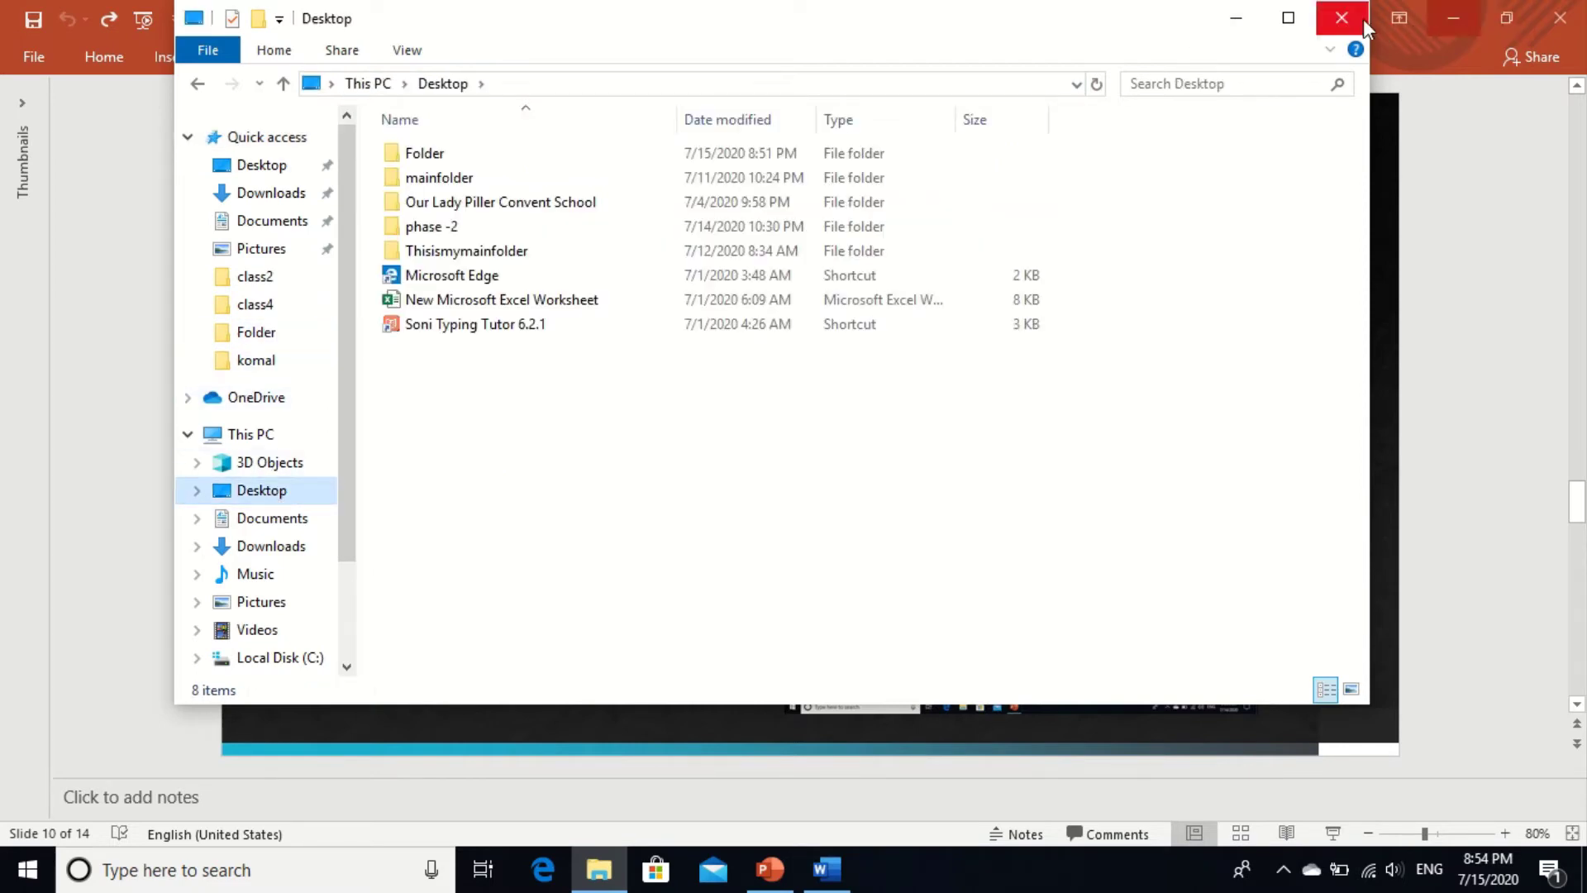
left_click(1342, 18)
left_click(1446, 10)
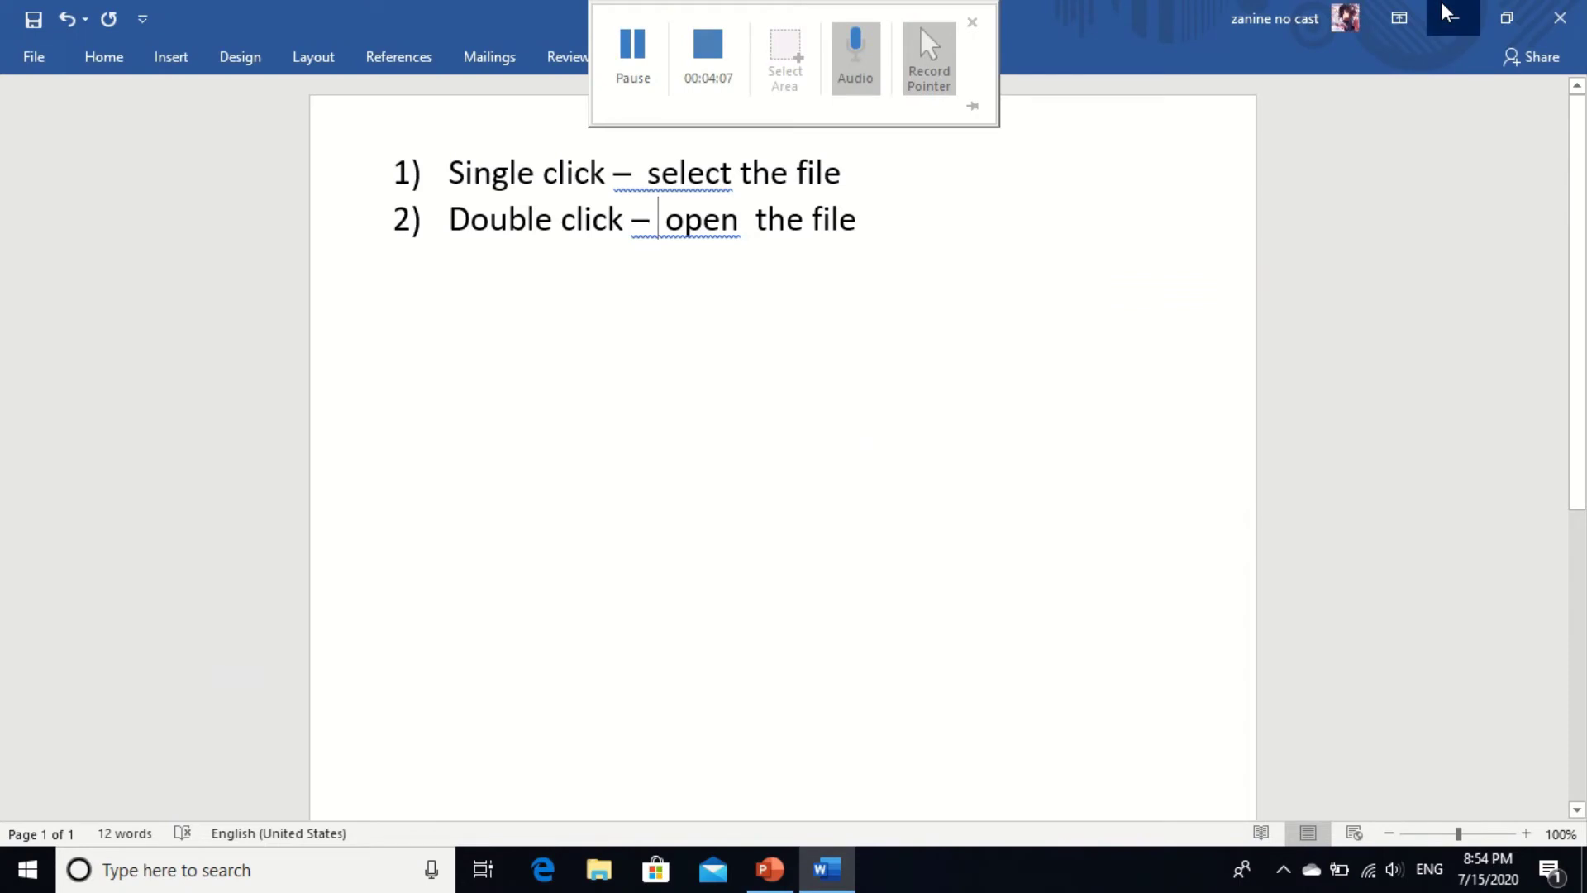
left_click(1447, 12)
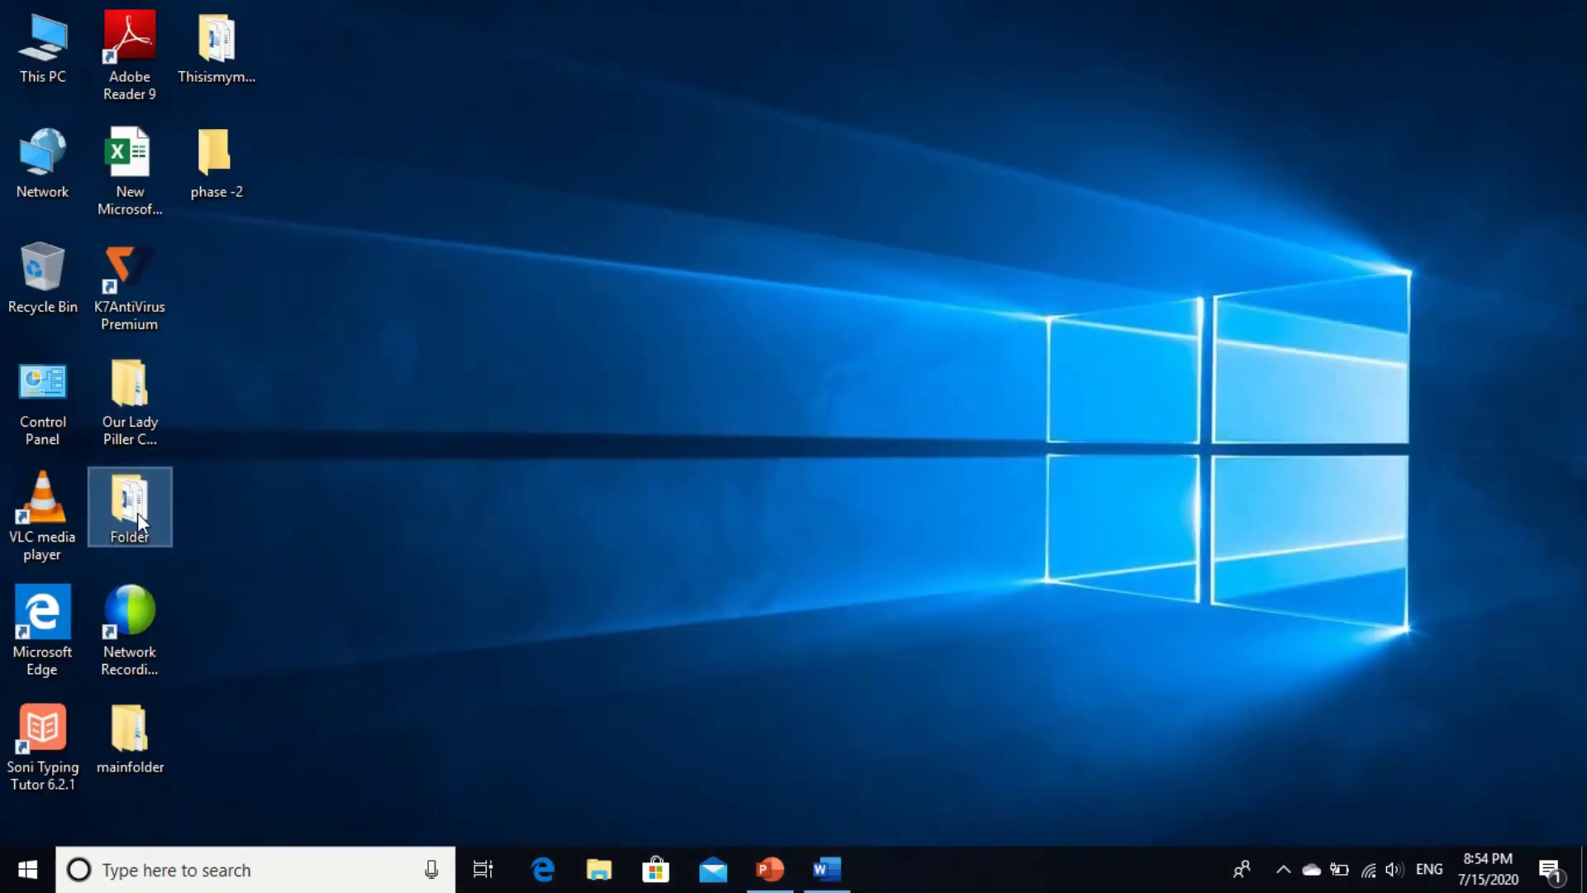
- Rename the desktop folder Thisismymainfolder to 'renamed folder' using the right-click Rename option
left_click(216, 69)
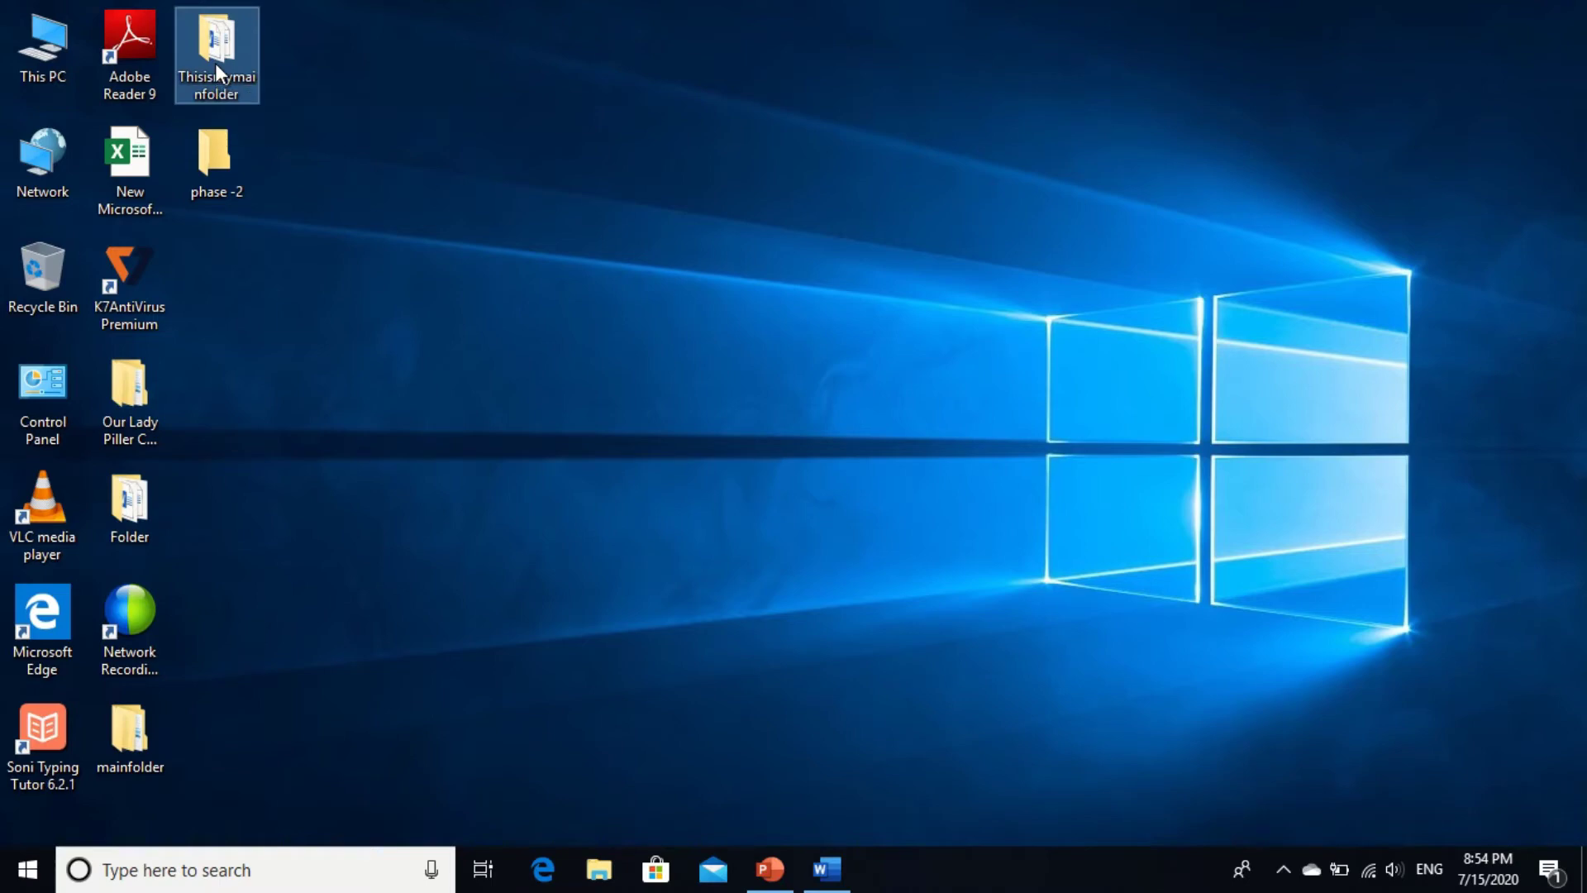
right_click(216, 65)
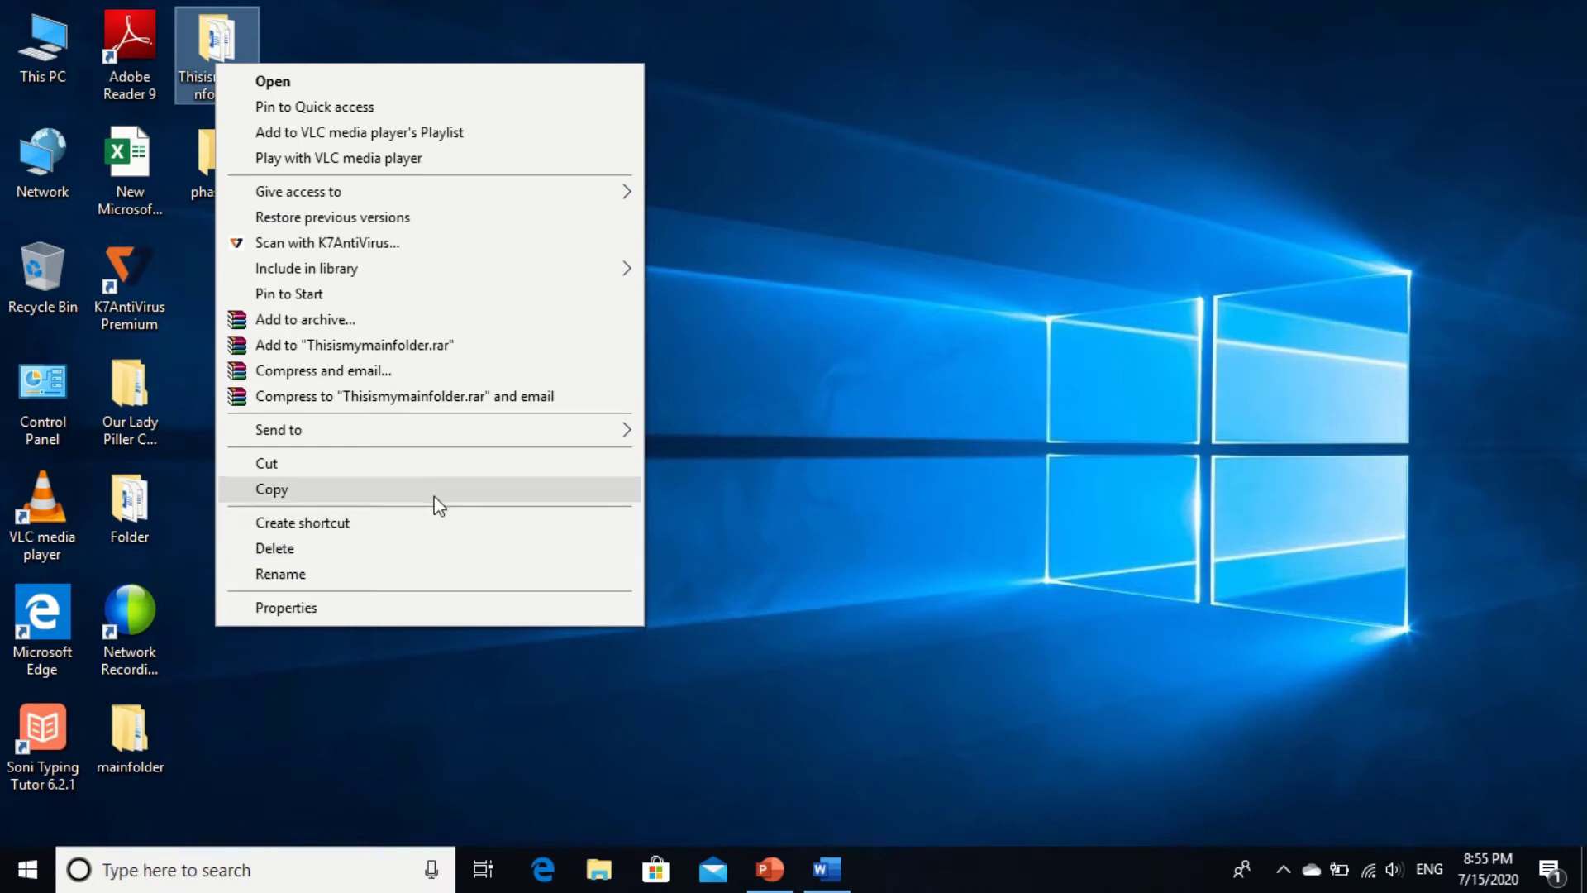
left_click(414, 574)
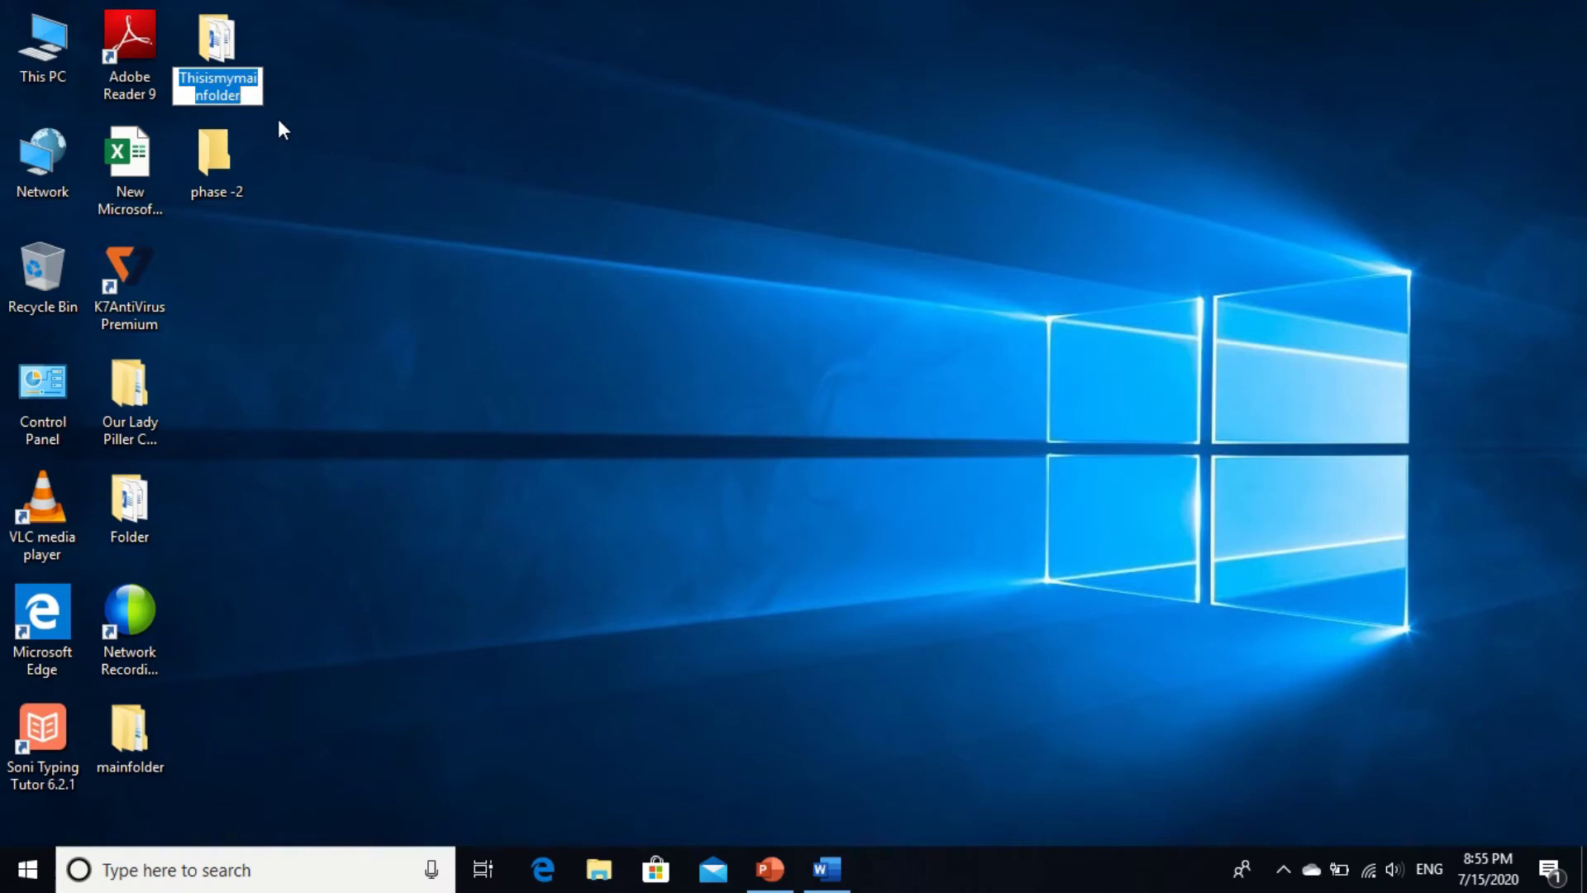
key("BackSpace")
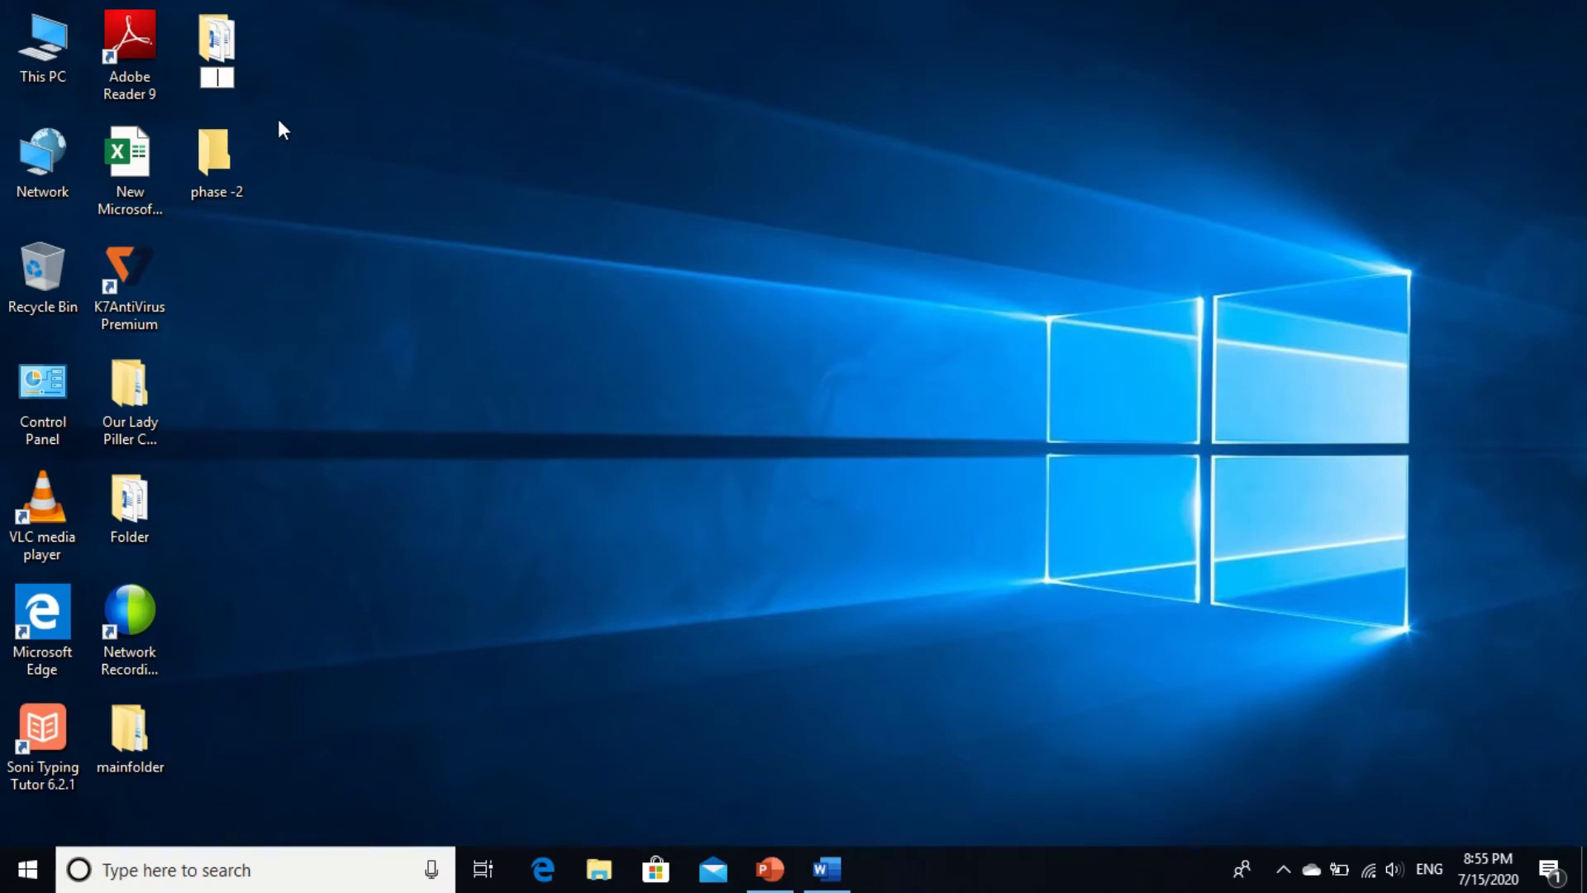
type("renamed fiolder")
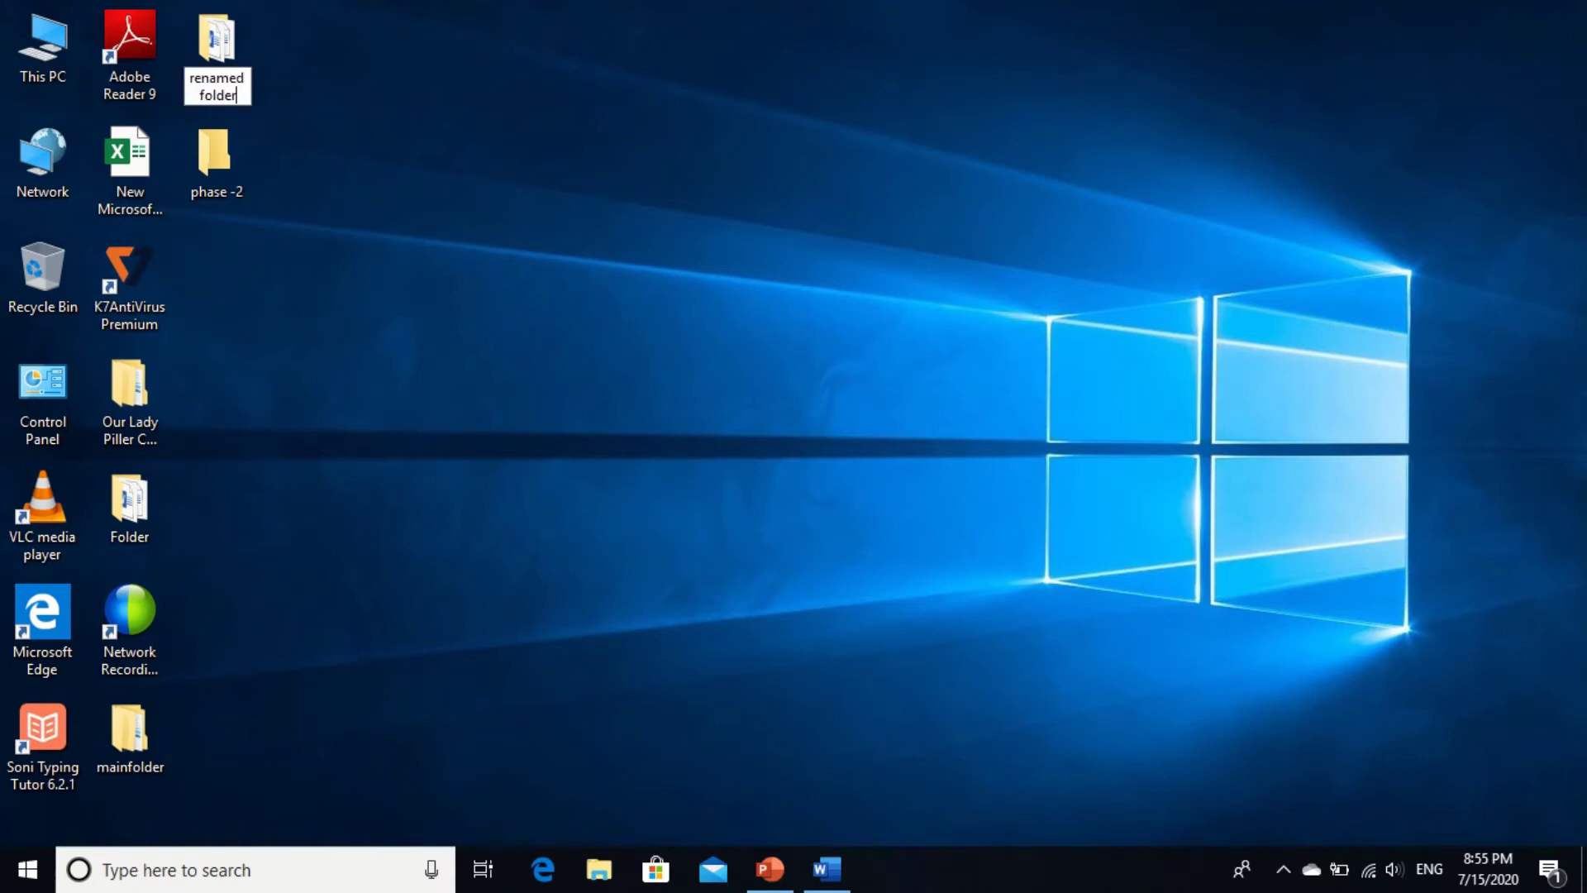
key("Return")
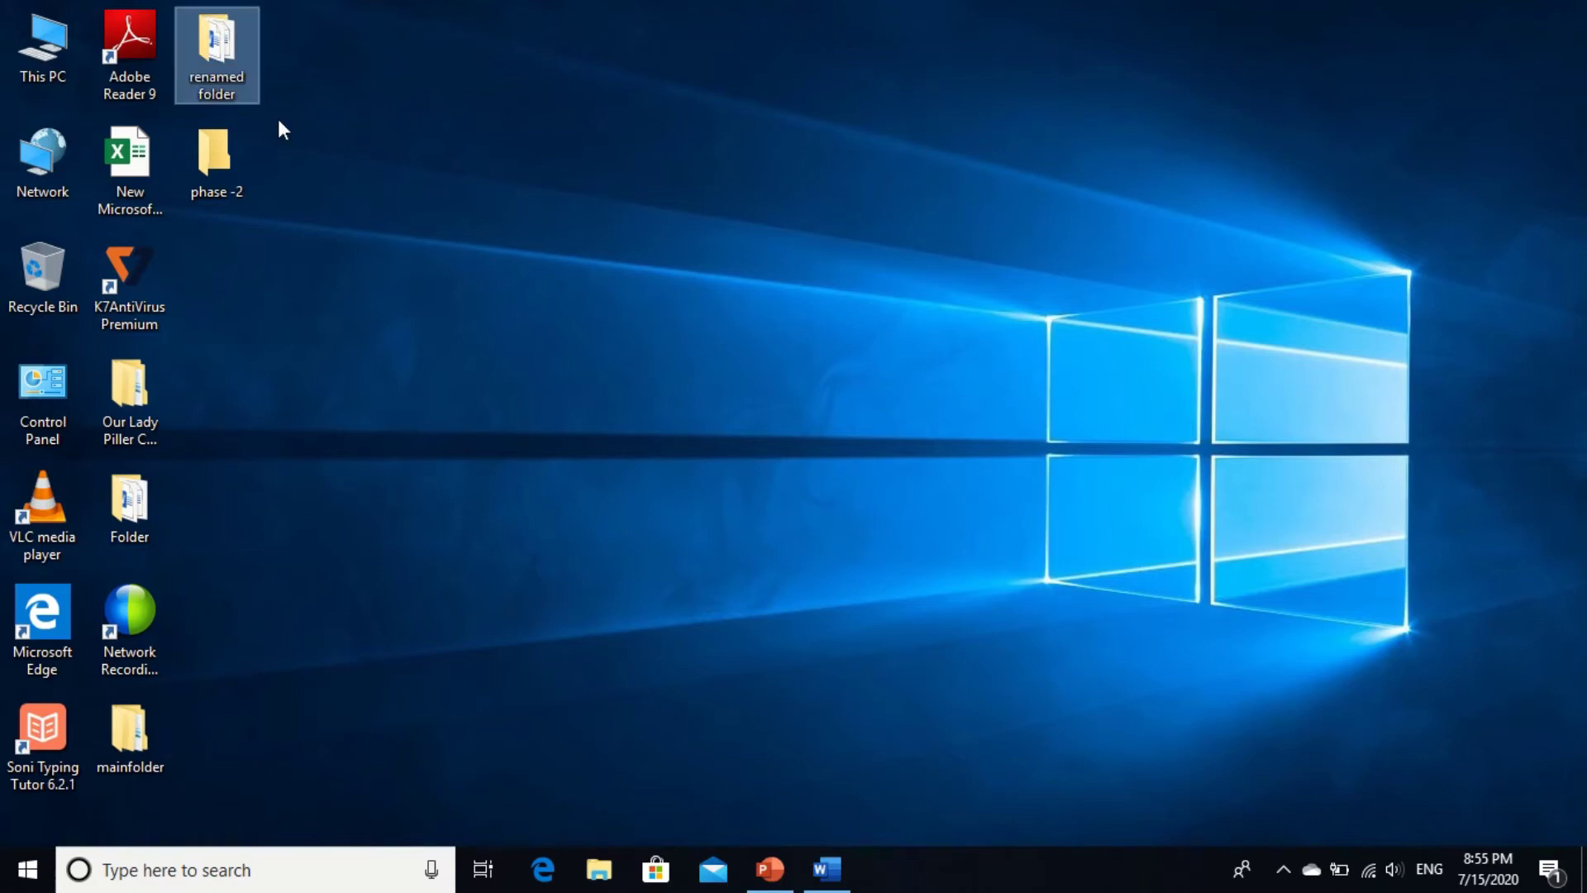
left_click(234, 88)
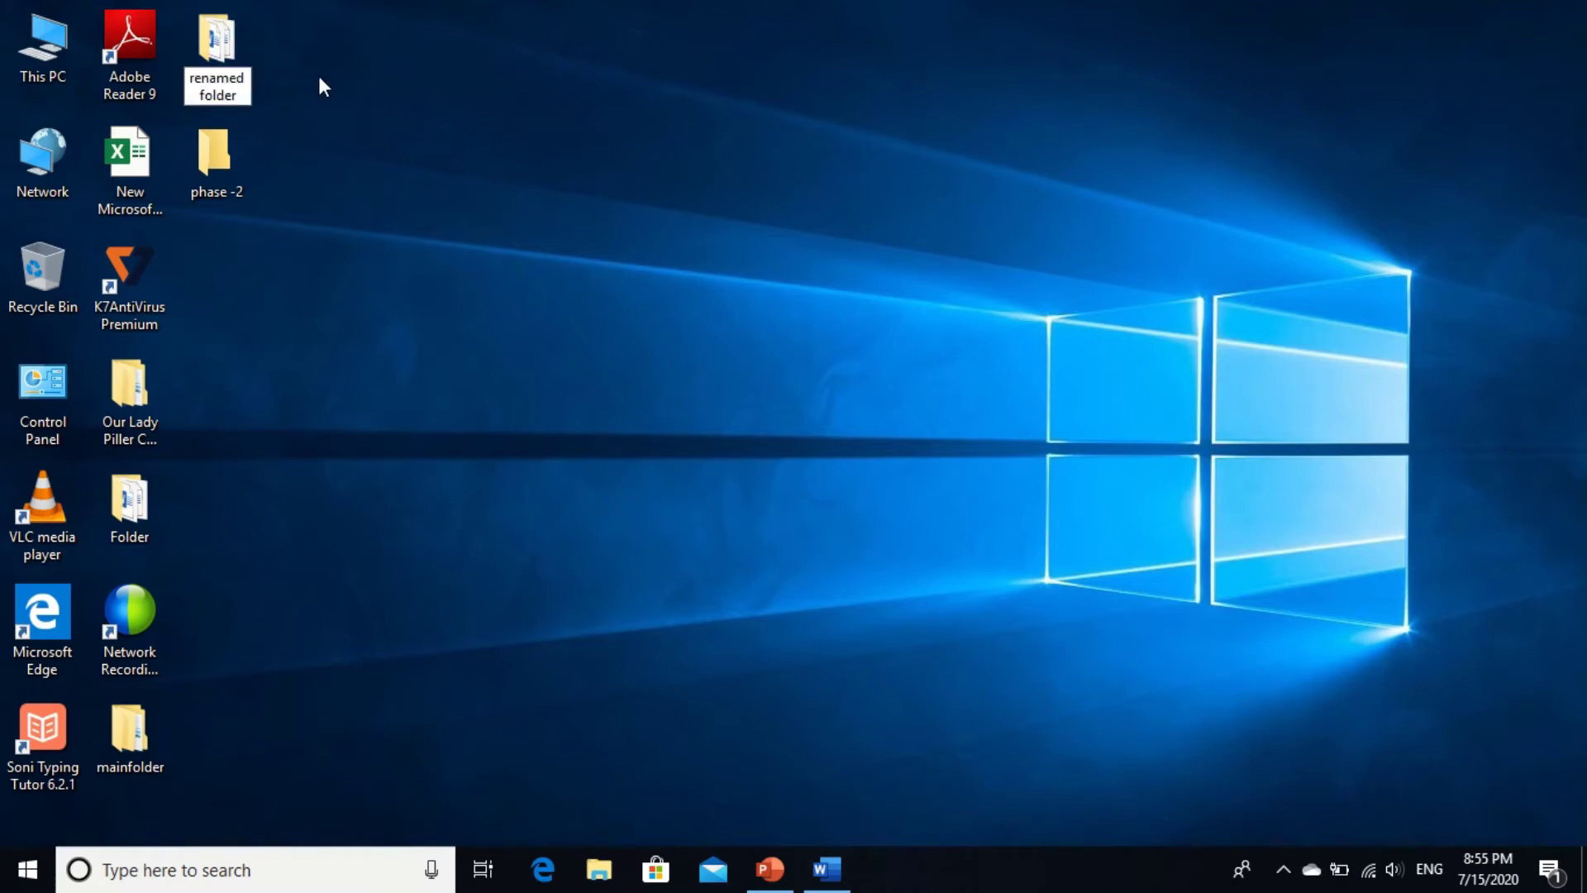
key("Escape")
- Inside renamed folder, rename the file 1 document to 'renamed file', then return to Word
double_click(232, 65)
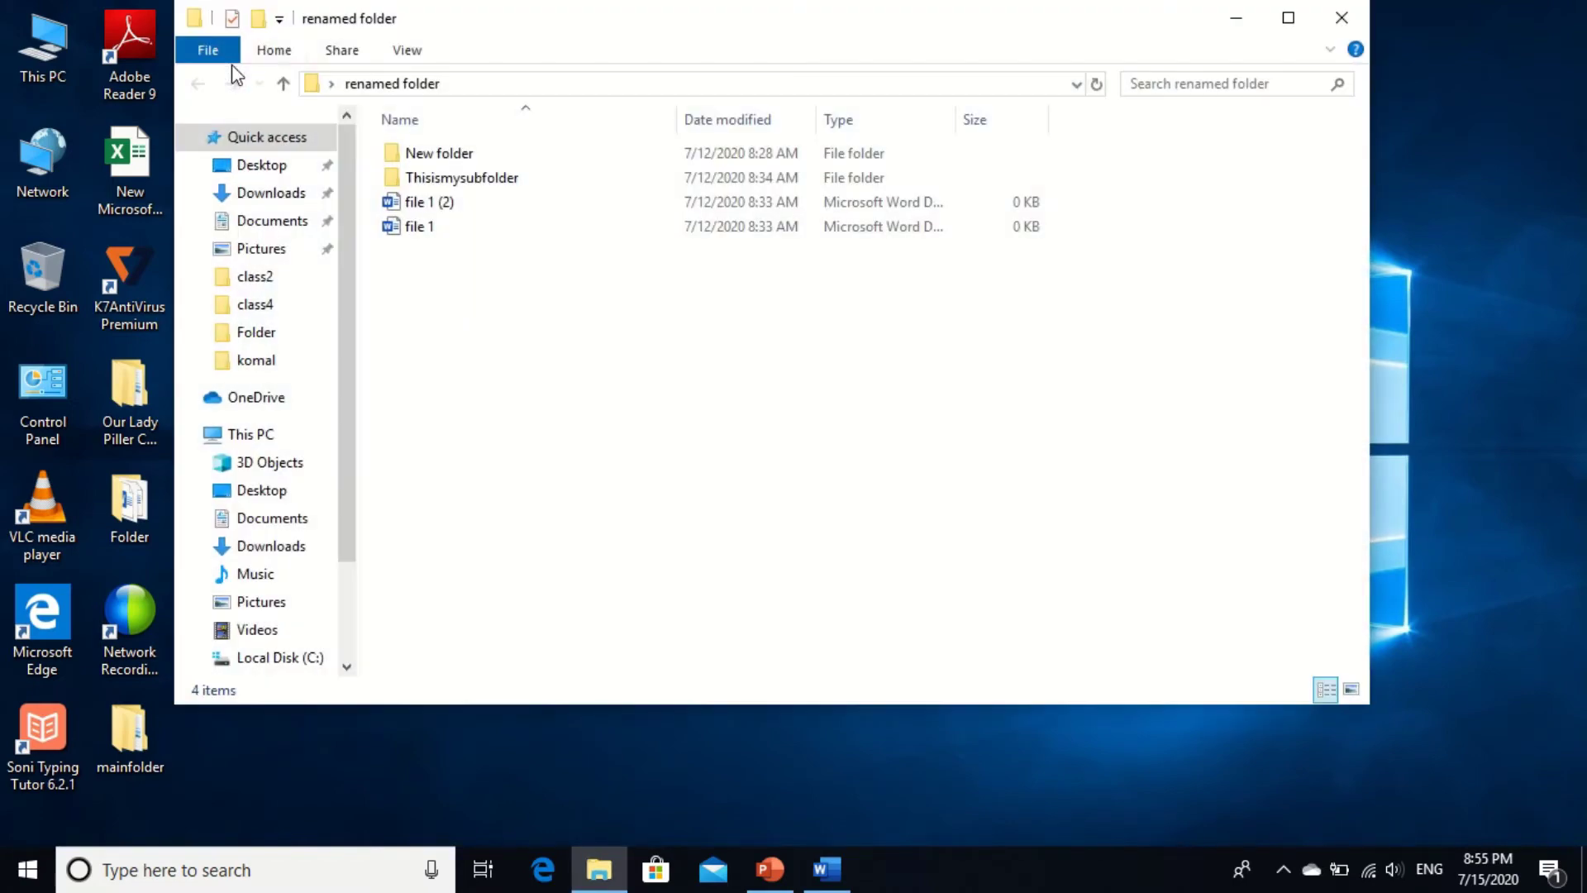
left_click(438, 235)
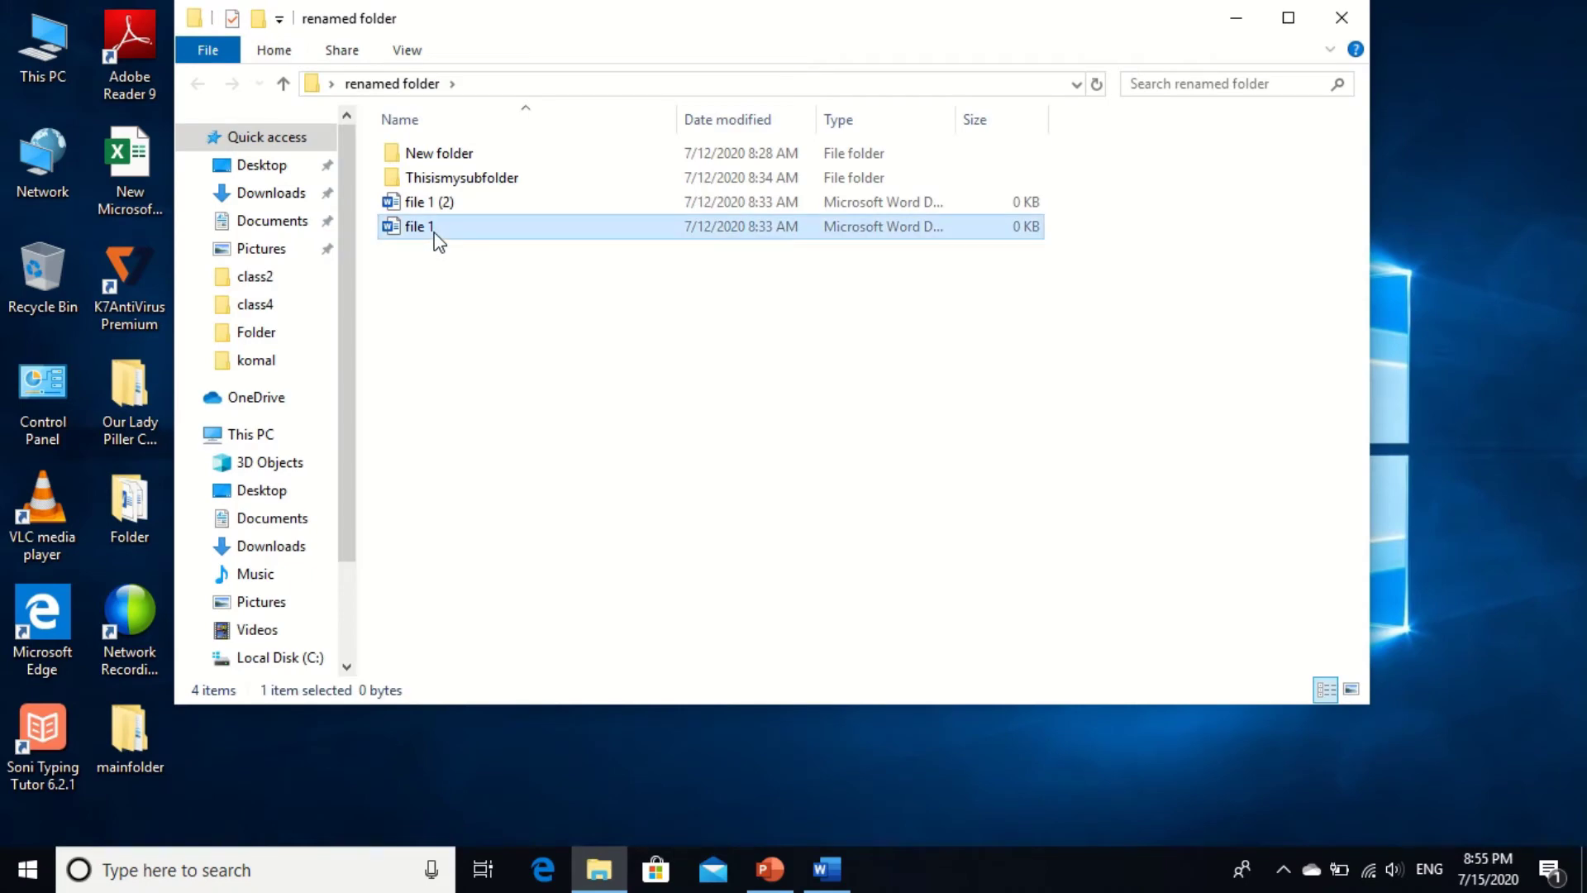
right_click(436, 233)
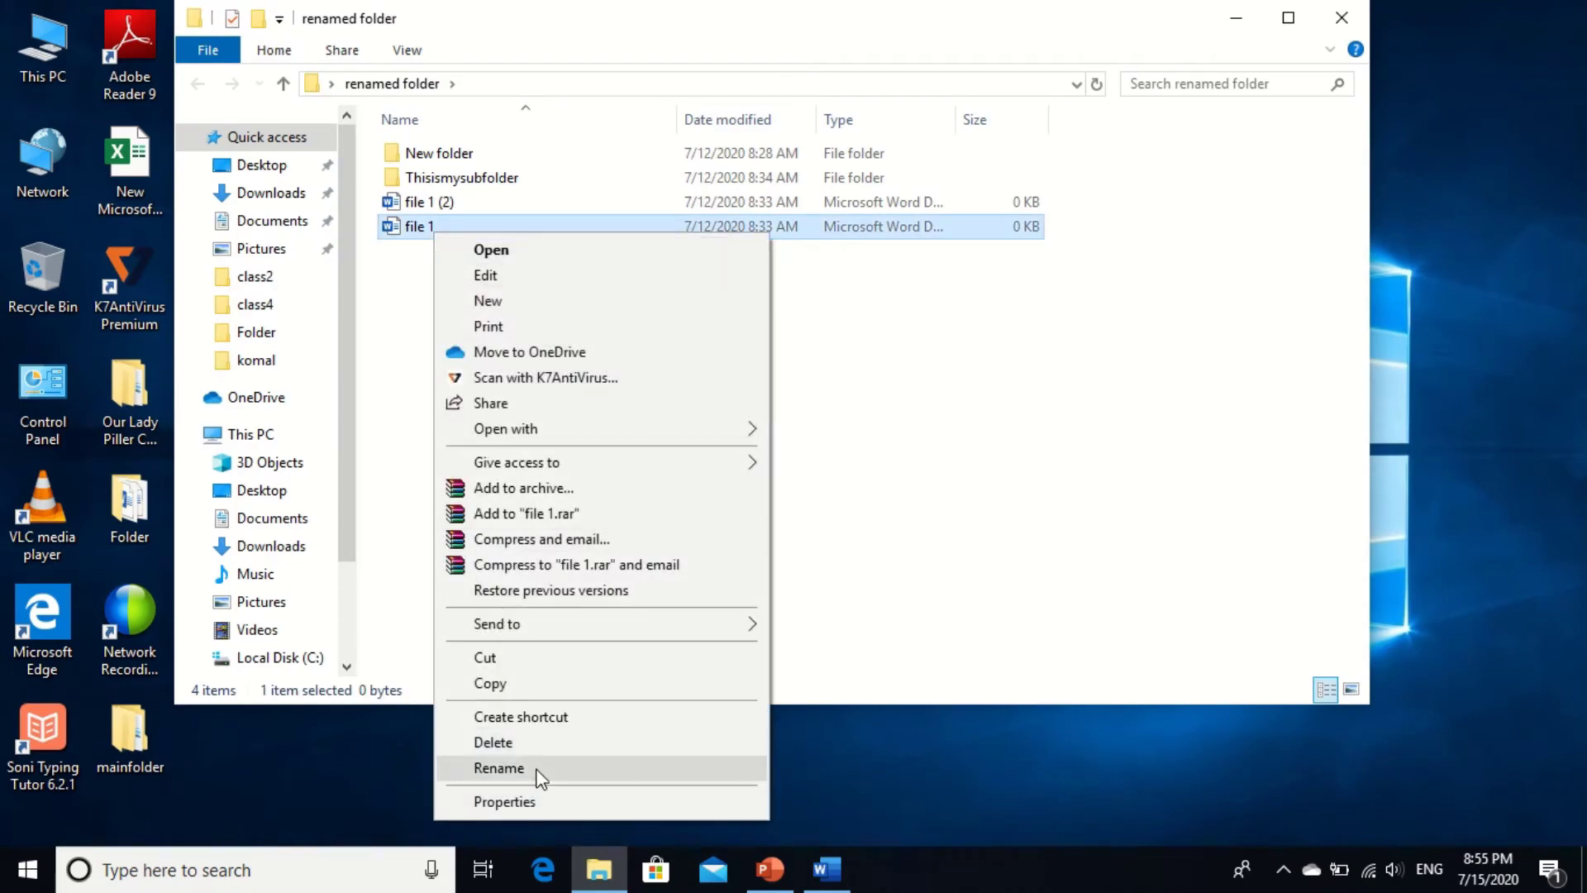
left_click(498, 767)
key("BackSpace")
type("file")
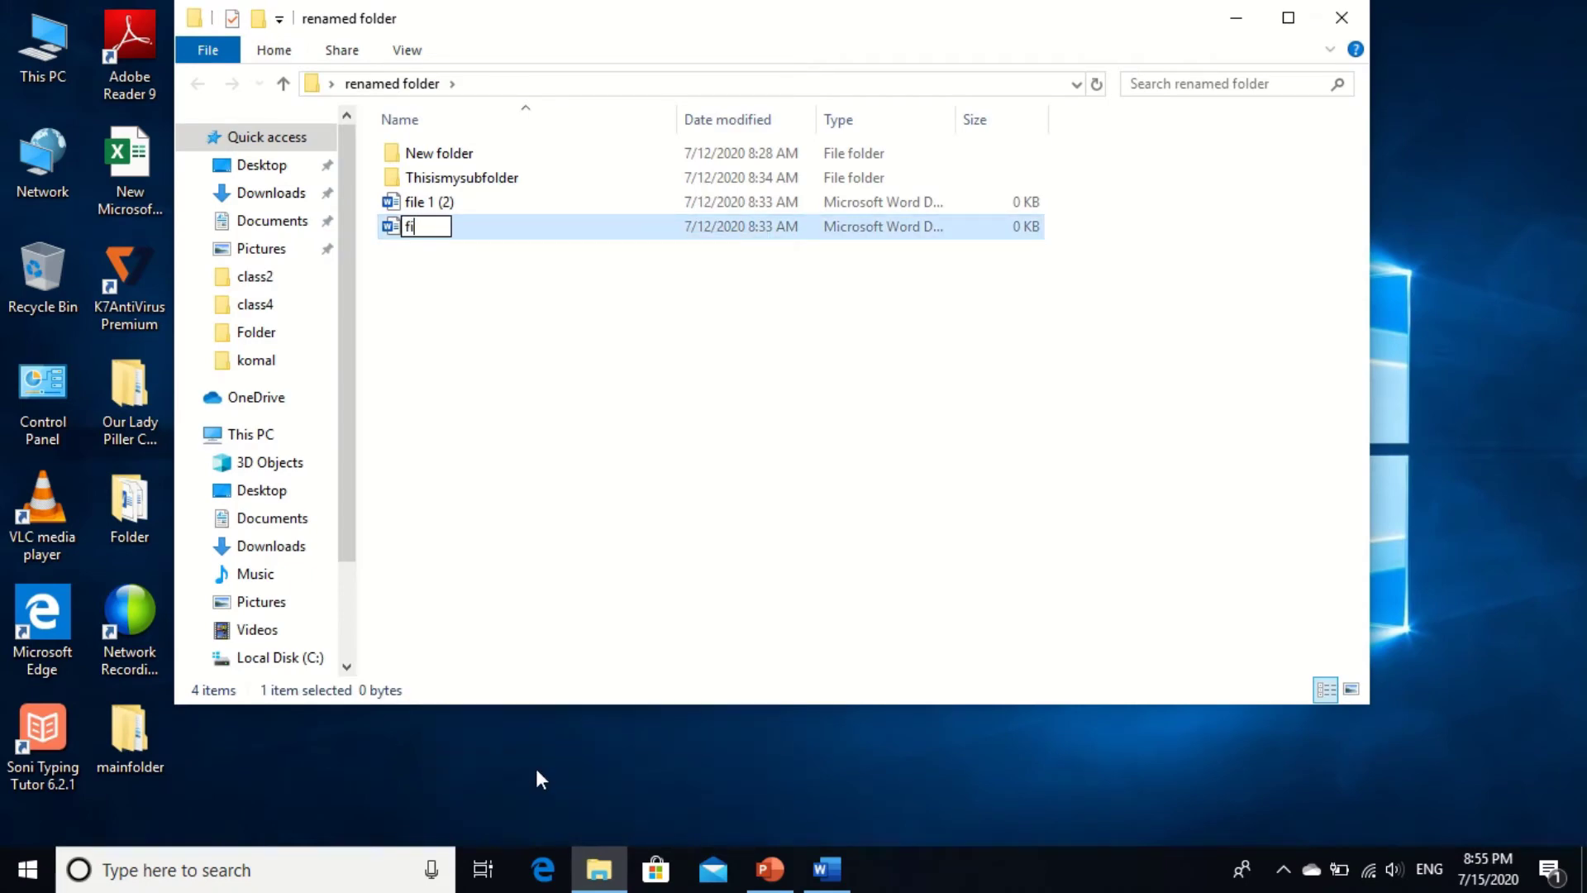
key("BackSpace")
key("BackSpace")
key("BackSpace")
key("BackSpace")
type("renamed ")
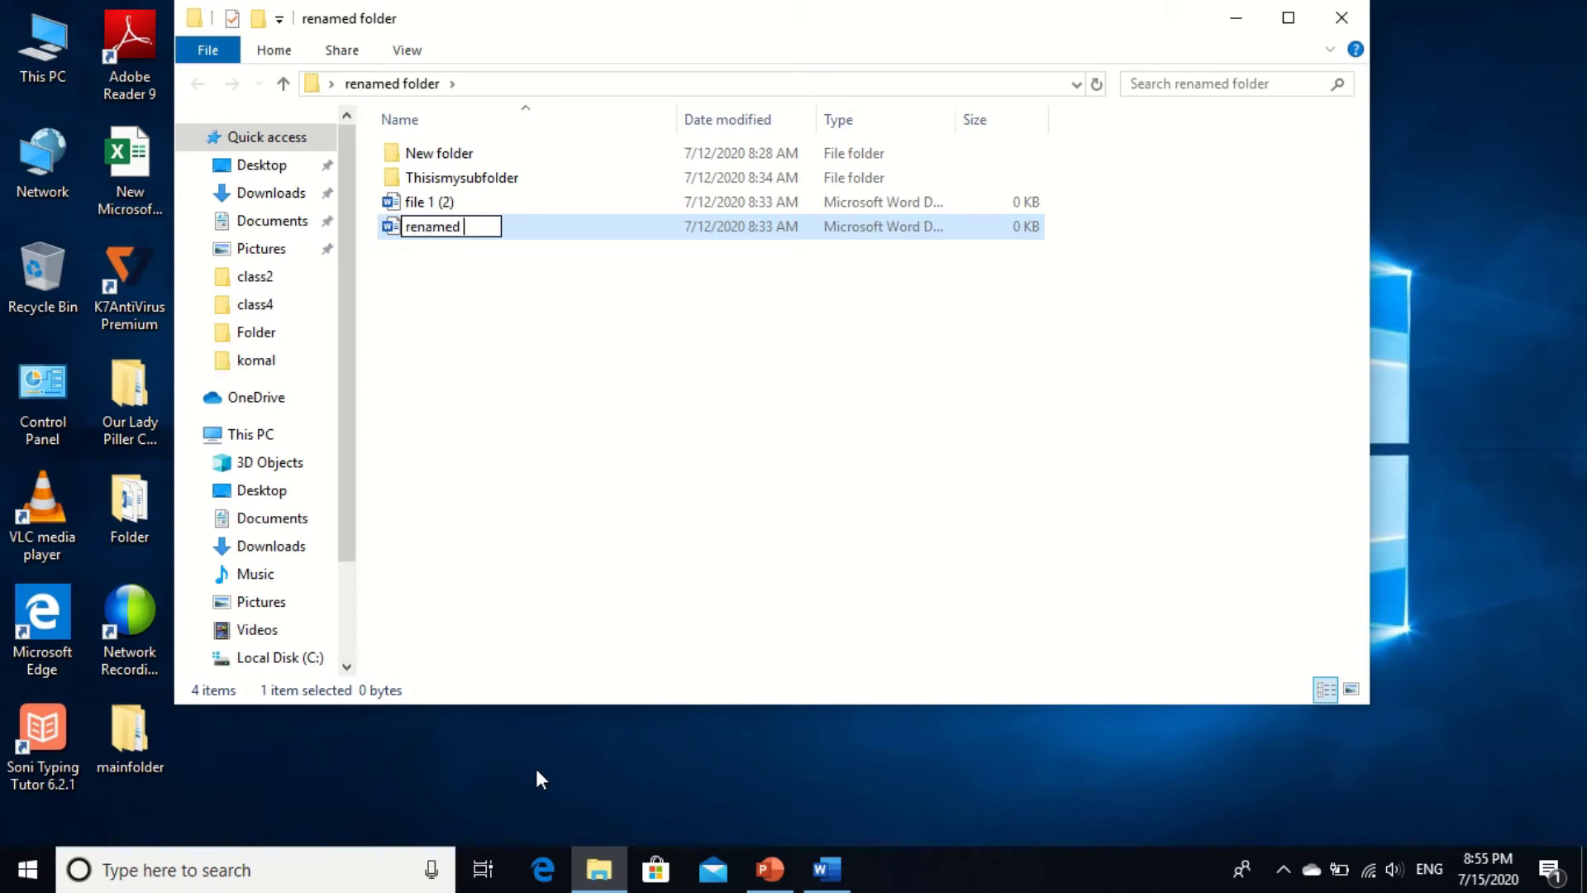
type("file")
key("Return")
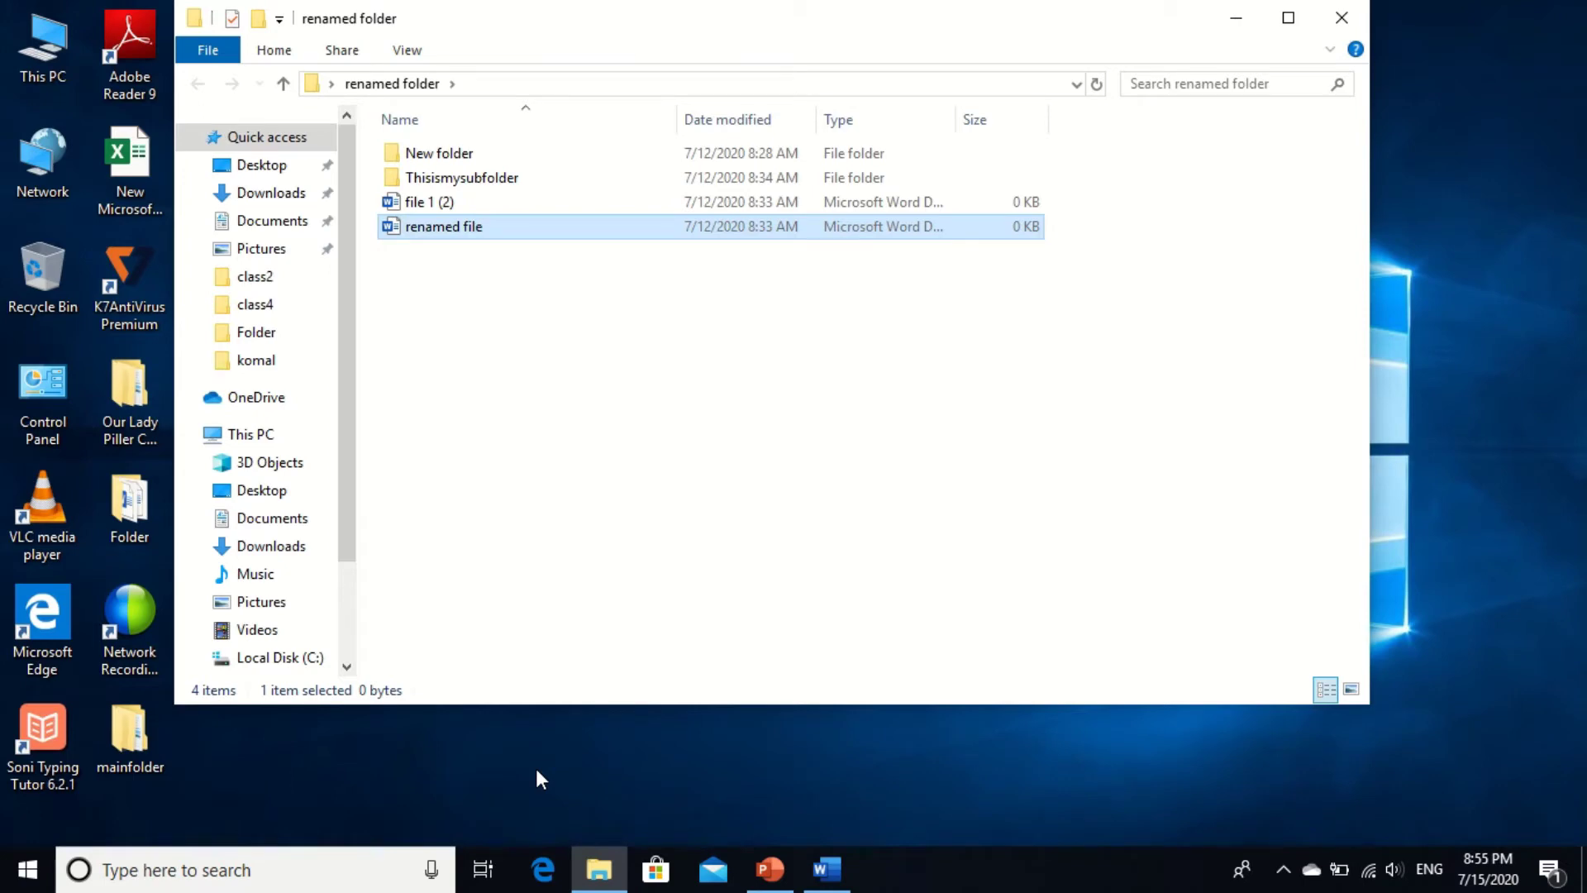
key("alt+Tab")
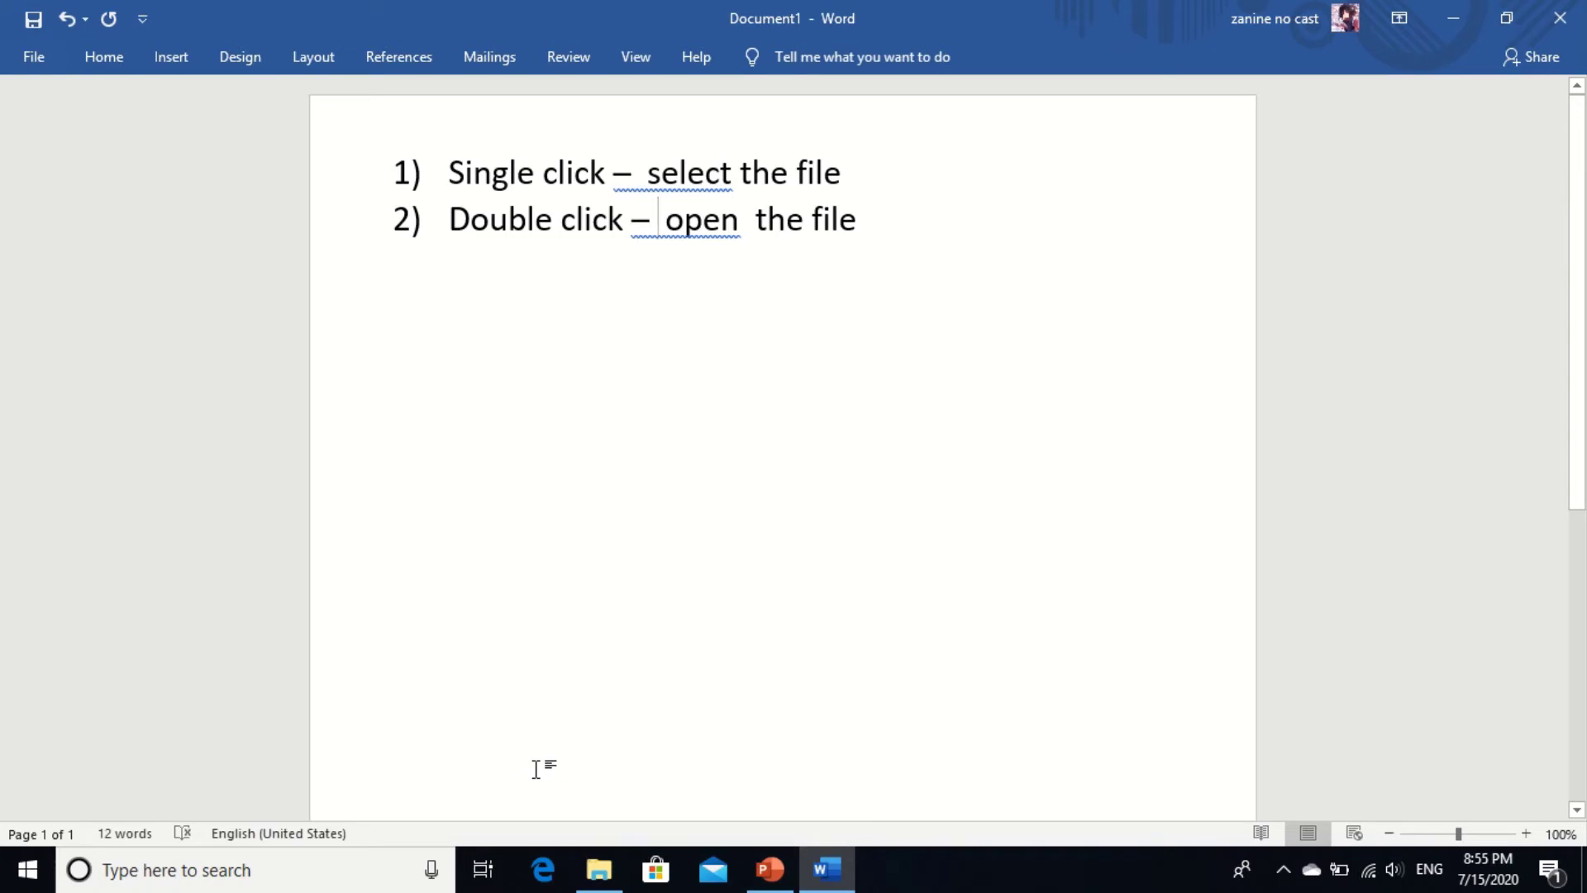
- Switch to PowerPoint and go to slide 11, Selecting Multiple Files or Folders
key("alt+Tab")
key("alt+Tab")
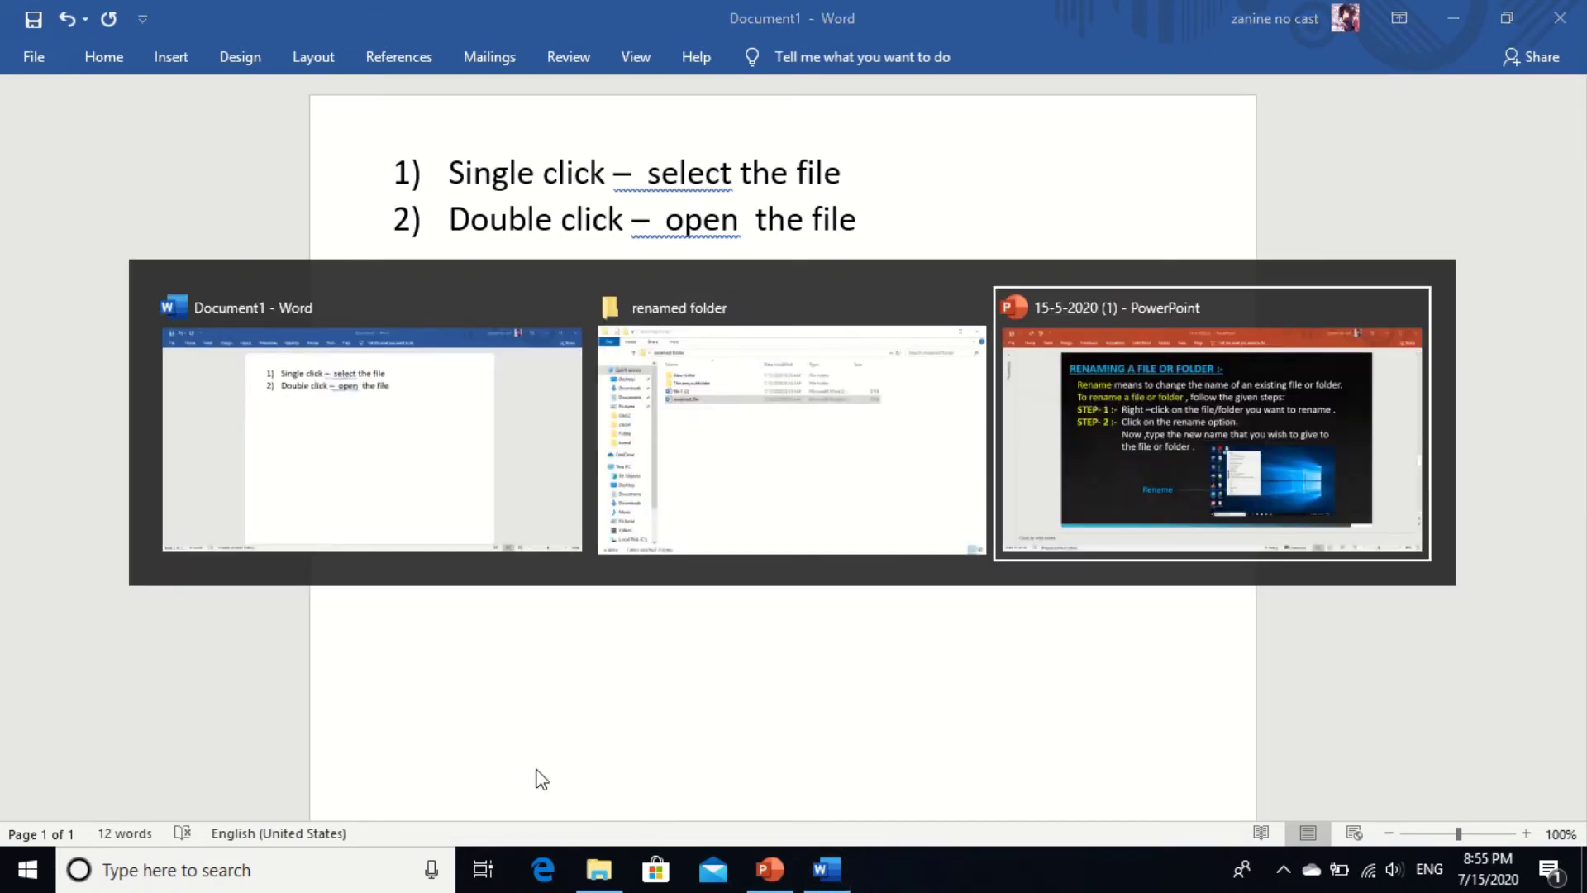
key("Page_Down")
key("Page_Down")
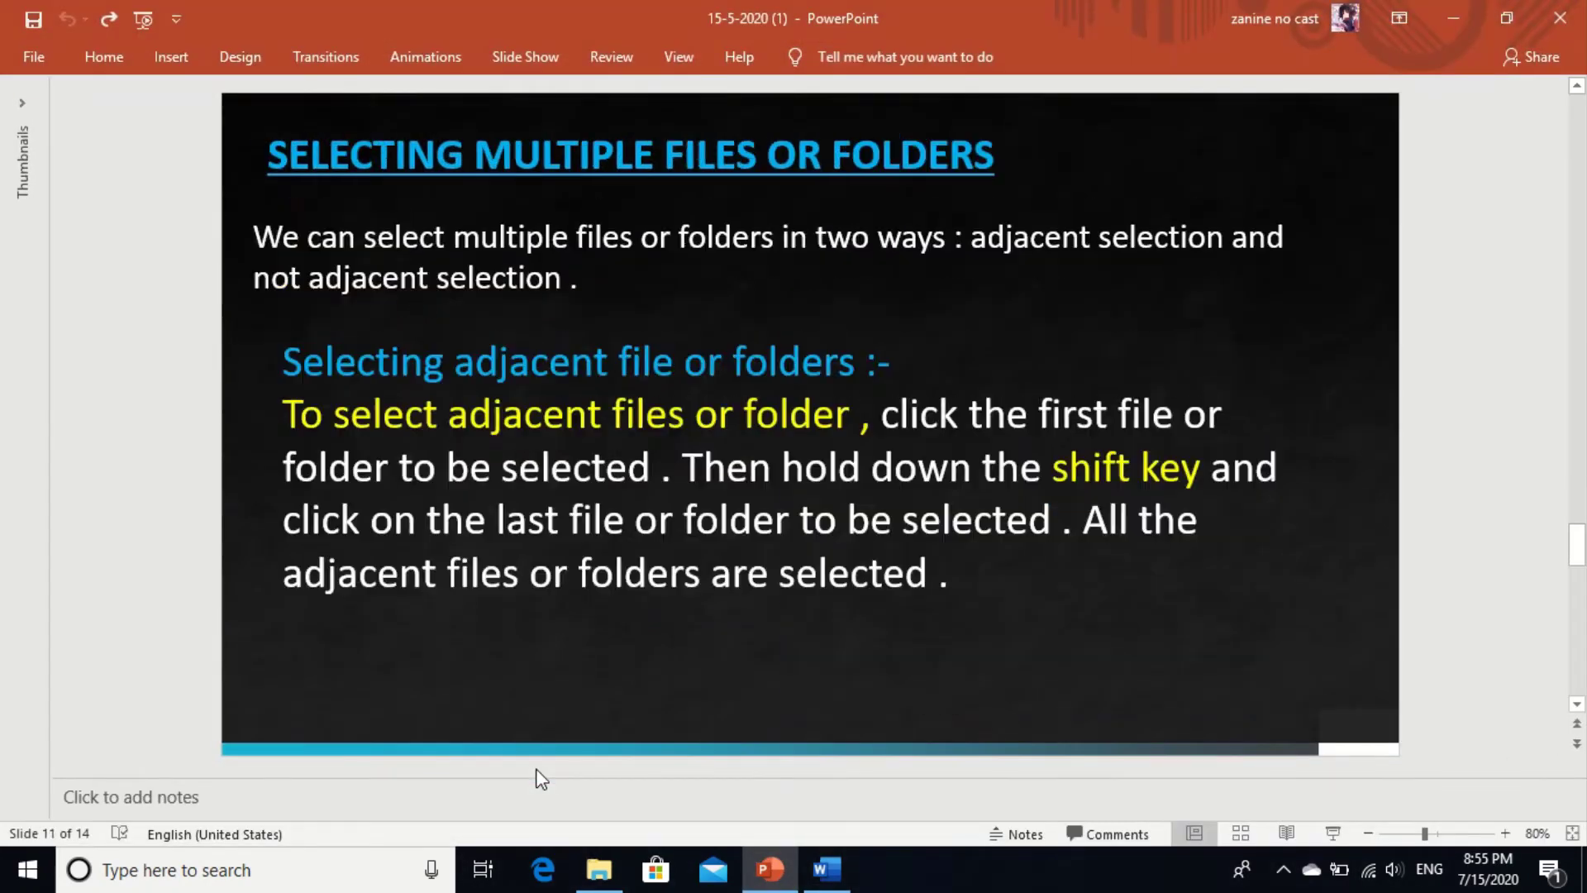
key("Page_Up")
key("Page_Up")
key("Page_Down")
- Highlight the adjacent-selection steps from 'click' through 'folder to be selected'
left_click(891, 423)
key("shift+Right")
key("shift+Right")
key("shift+Right")
key("shift+Right")
key("shift+Right")
key("shift+Right")
key("shift+Right")
key("shift+Right")
key("shift+Right")
key("shift+Right")
key("shift+Right")
key("shift+Right")
key("shift+Right")
key("shift+Right")
key("shift+Right")
key("shift+Right")
key("shift+Right")
key("shift+Right")
key("shift+Right")
key("shift+Right")
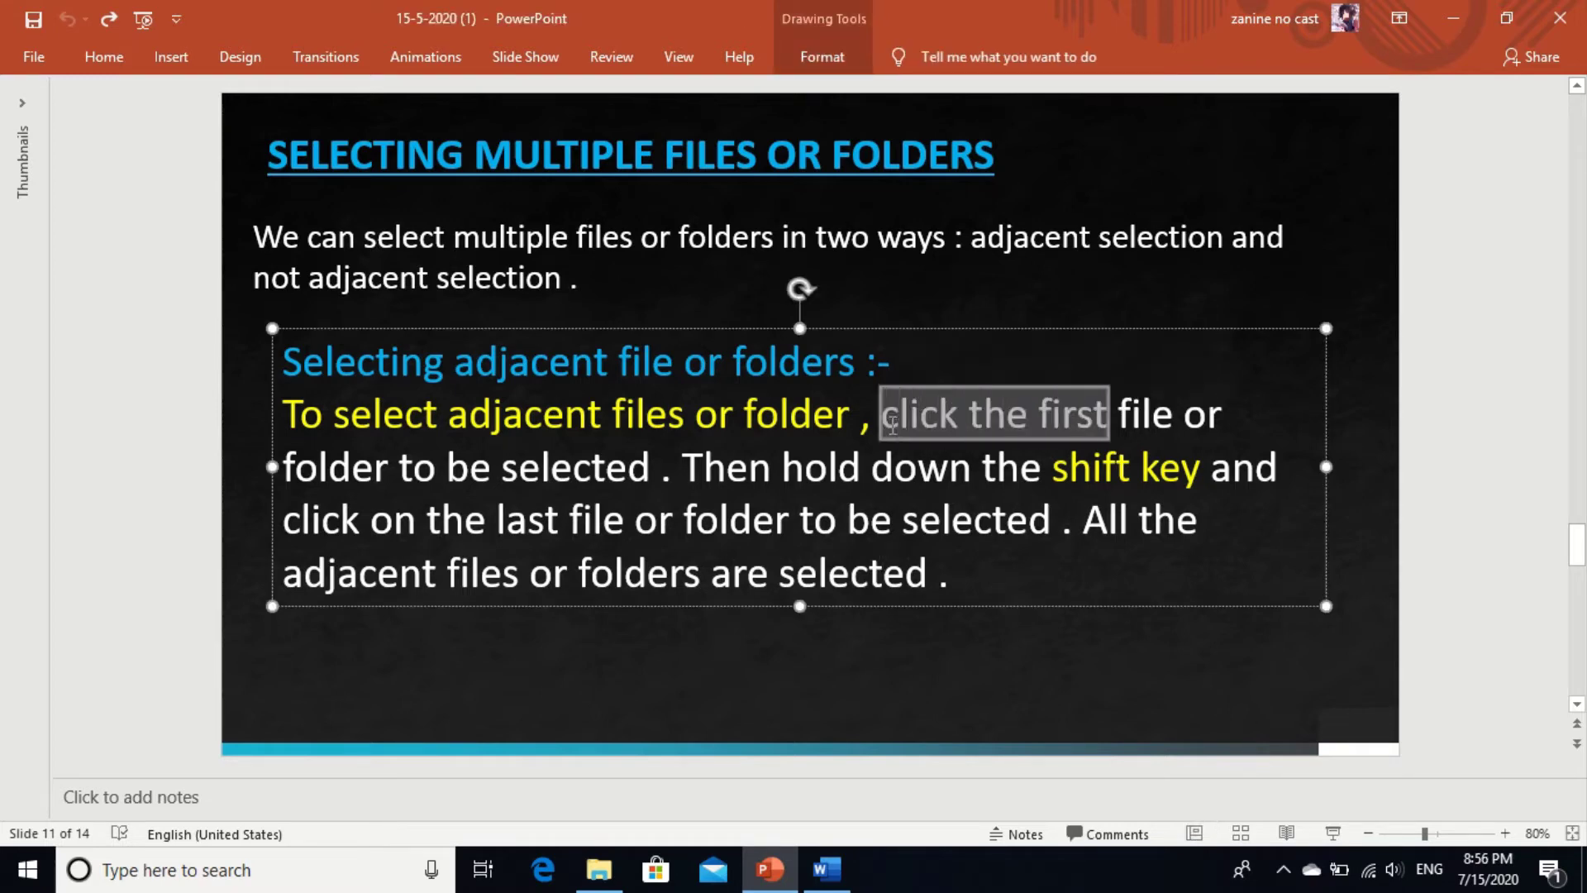
key("shift+Right")
key("shift+Right")
key("shift+Right")
key("shift+Right")
key("shift+Right")
key("shift+Right")
key("shift+Right")
key("shift+Right")
key("shift+Right")
key("shift+Right")
key("shift+Right")
key("shift+Right")
key("shift+Right")
key("shift+Right")
key("shift+Right")
key("shift+Right")
key("shift+Right")
key("shift+Right")
key("shift+Right")
key("shift+Right")
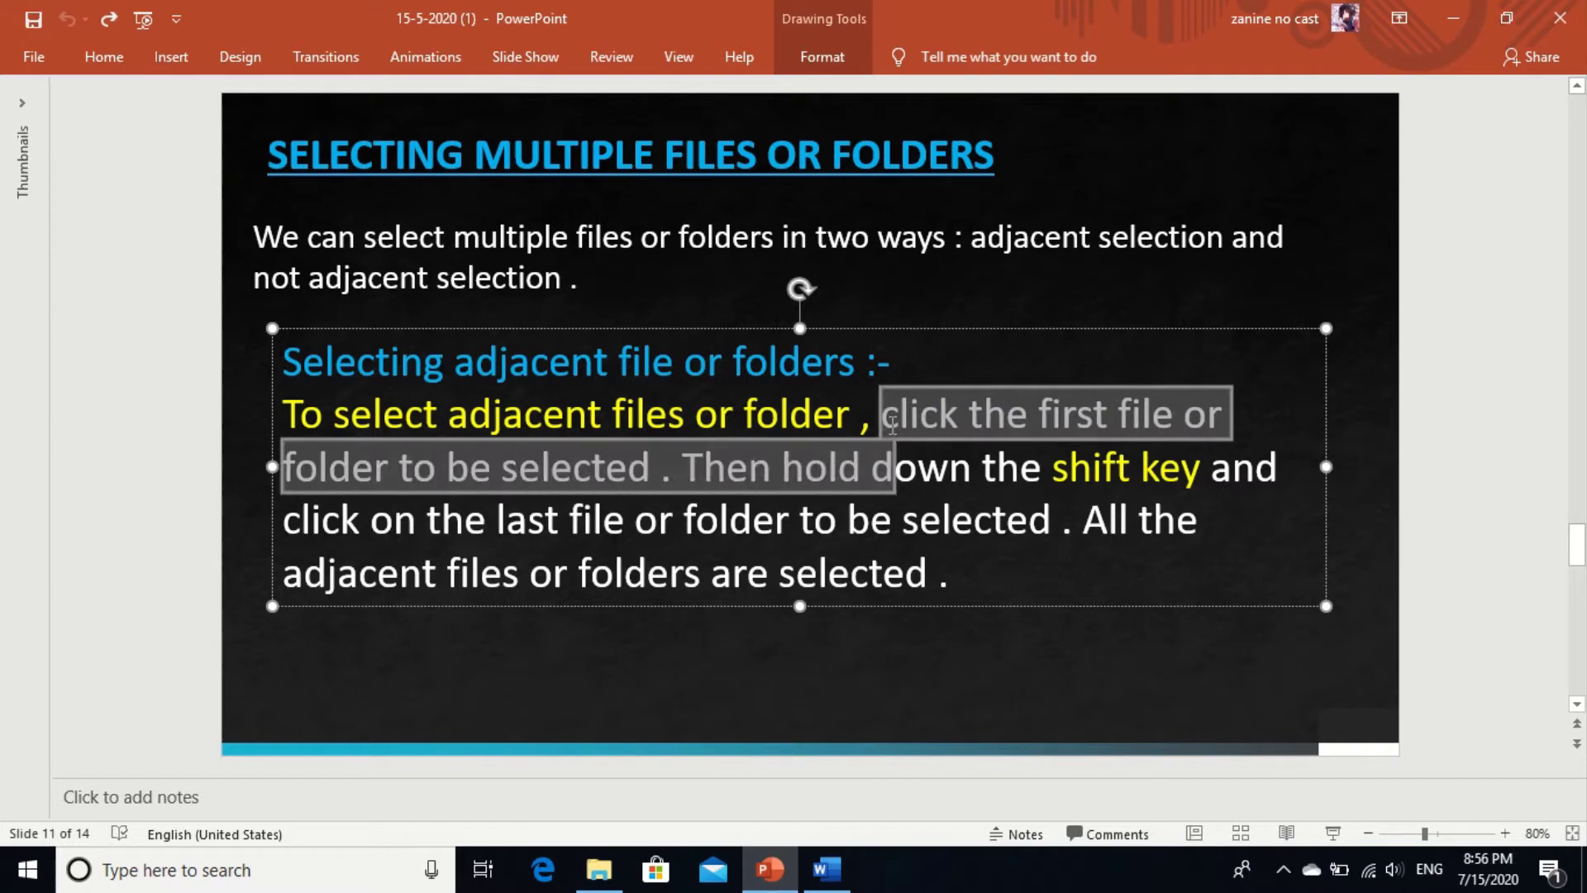
key("shift+Right")
key("shift+Right")
key("shift+Right")
key("shift+Right")
key("shift+Right")
key("shift+Right")
key("shift+Right")
key("shift+Right")
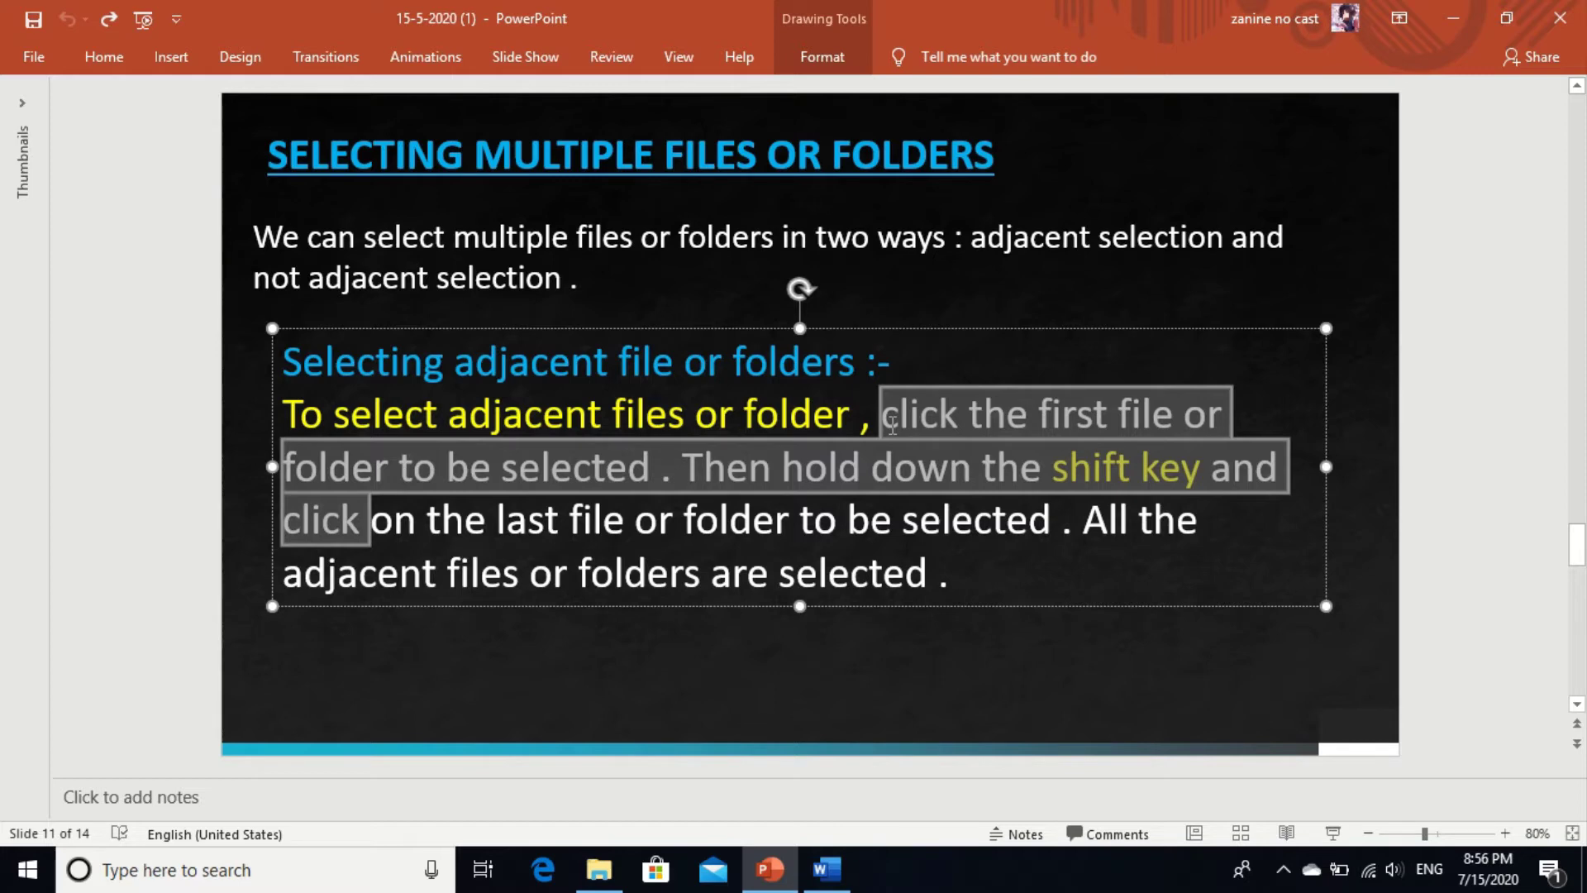
key("shift+Right")
key("shift+Right")
key("shift+Right")
key("shift+Right")
key("shift+Right")
key("shift+Right")
key("shift+Right")
key("shift+Right")
key("shift+Right")
key("shift+Right")
key("shift+Right")
key("shift+Right")
key("shift+Right")
key("shift+Right")
key("shift+Right")
key("shift+Right")
key("shift+Right")
key("shift+Right")
key("shift+Right")
key("shift+Right")
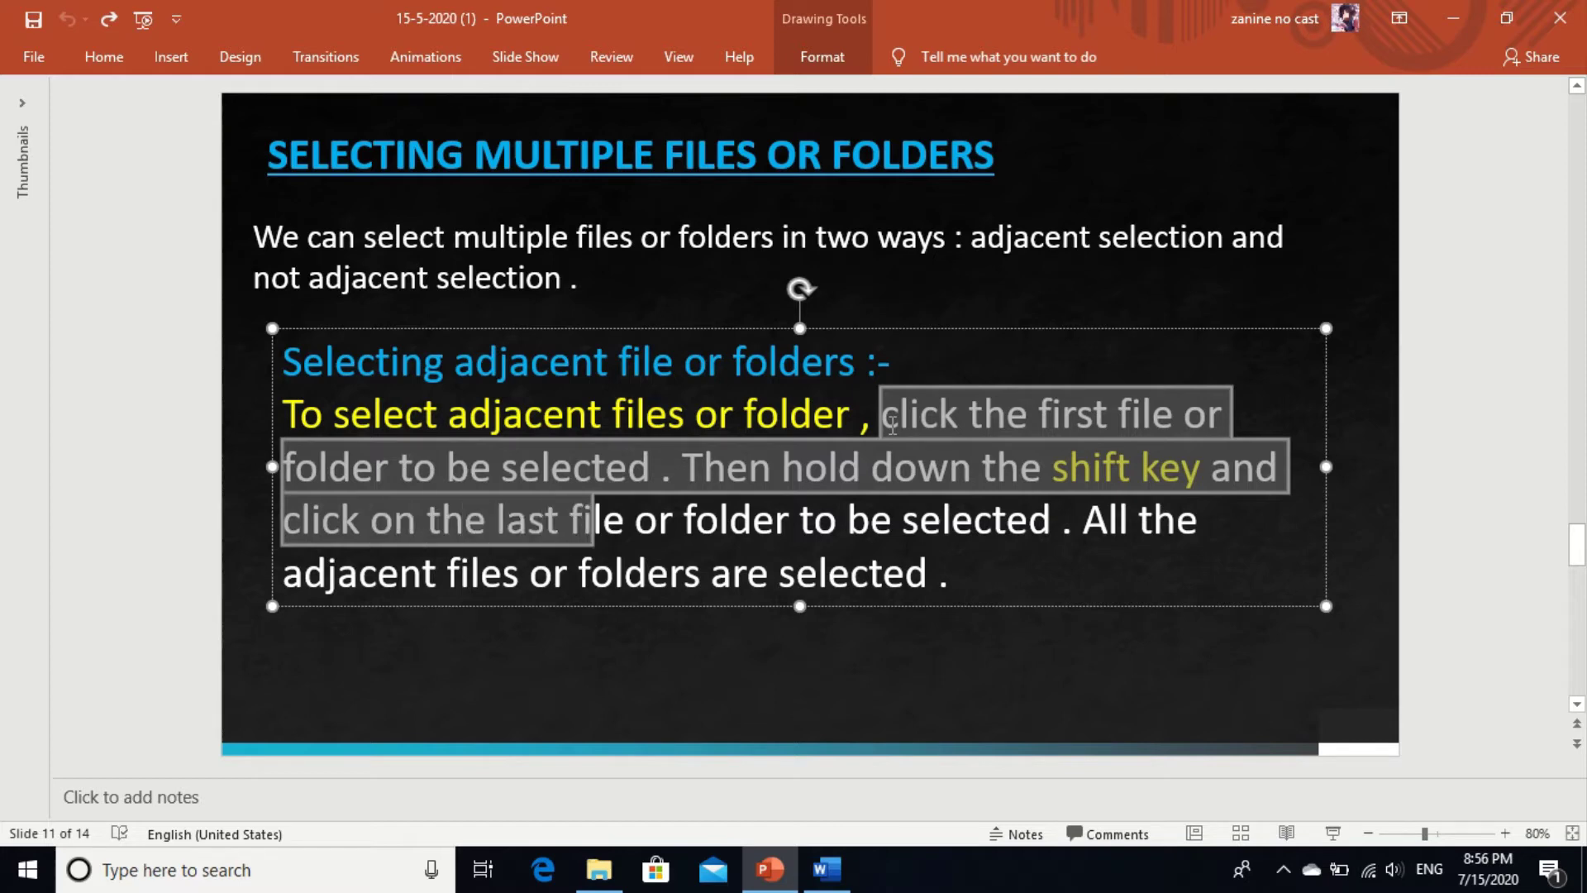
key("shift+Right")
key("shift+Right")
key("shift+Right")
key("shift+Right")
key("shift+Right")
key("shift+Right")
key("shift+Right")
key("shift+Right")
key("shift+Right")
key("shift+Right")
key("shift+Right")
key("shift+Right")
key("shift+Right")
key("shift+Right")
key("shift+Right")
key("shift+Right")
key("shift+Right")
key("shift+Right")
key("shift+Right")
key("shift+Right")
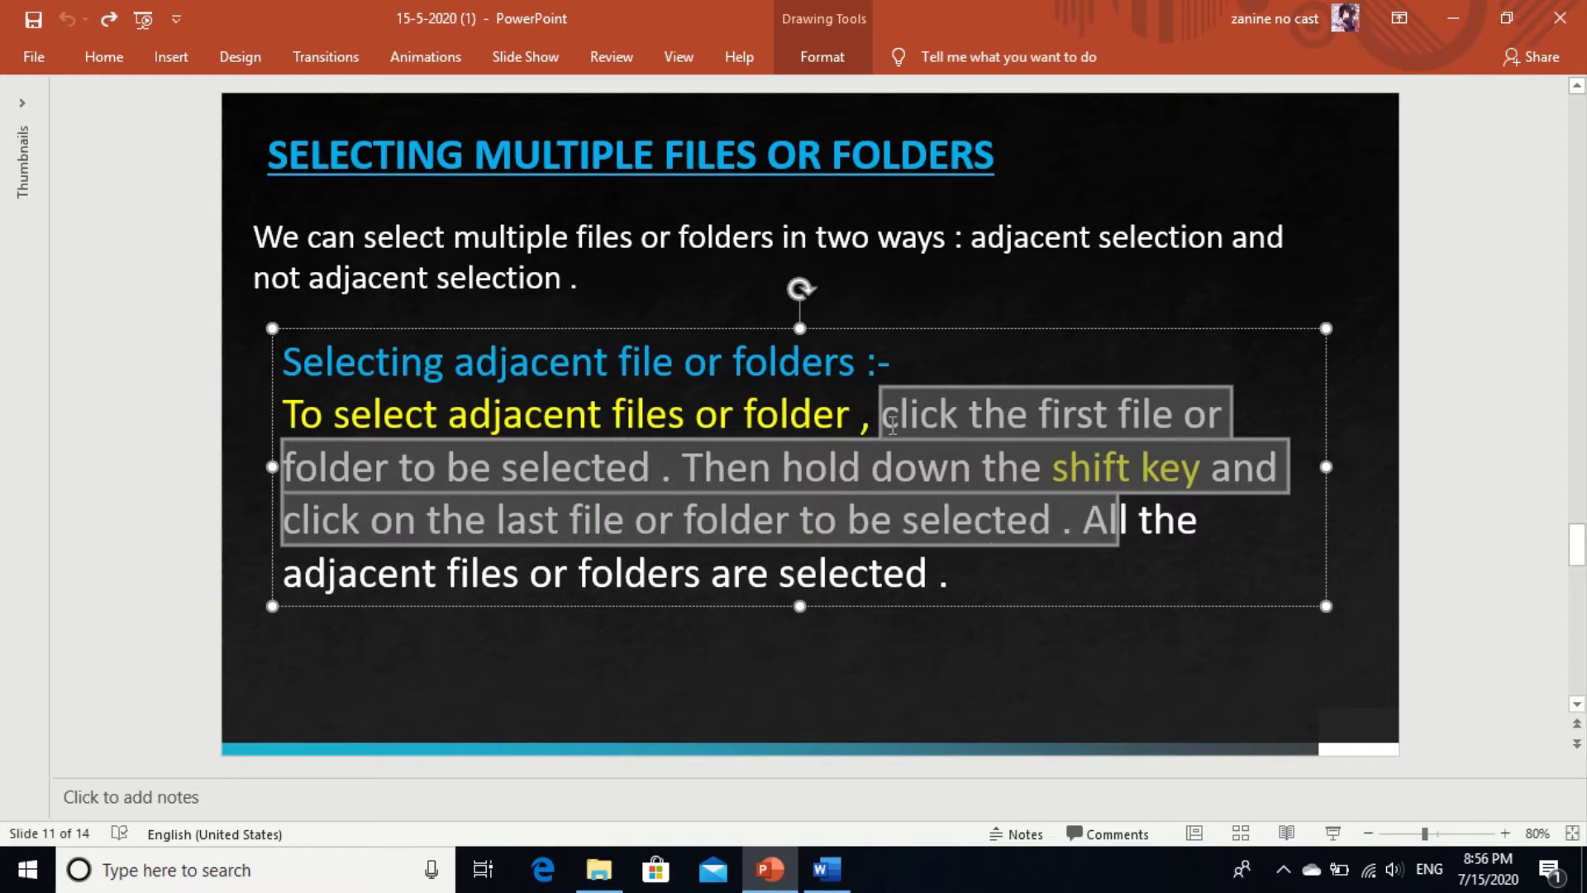
key("shift+Left")
key("shift+Left")
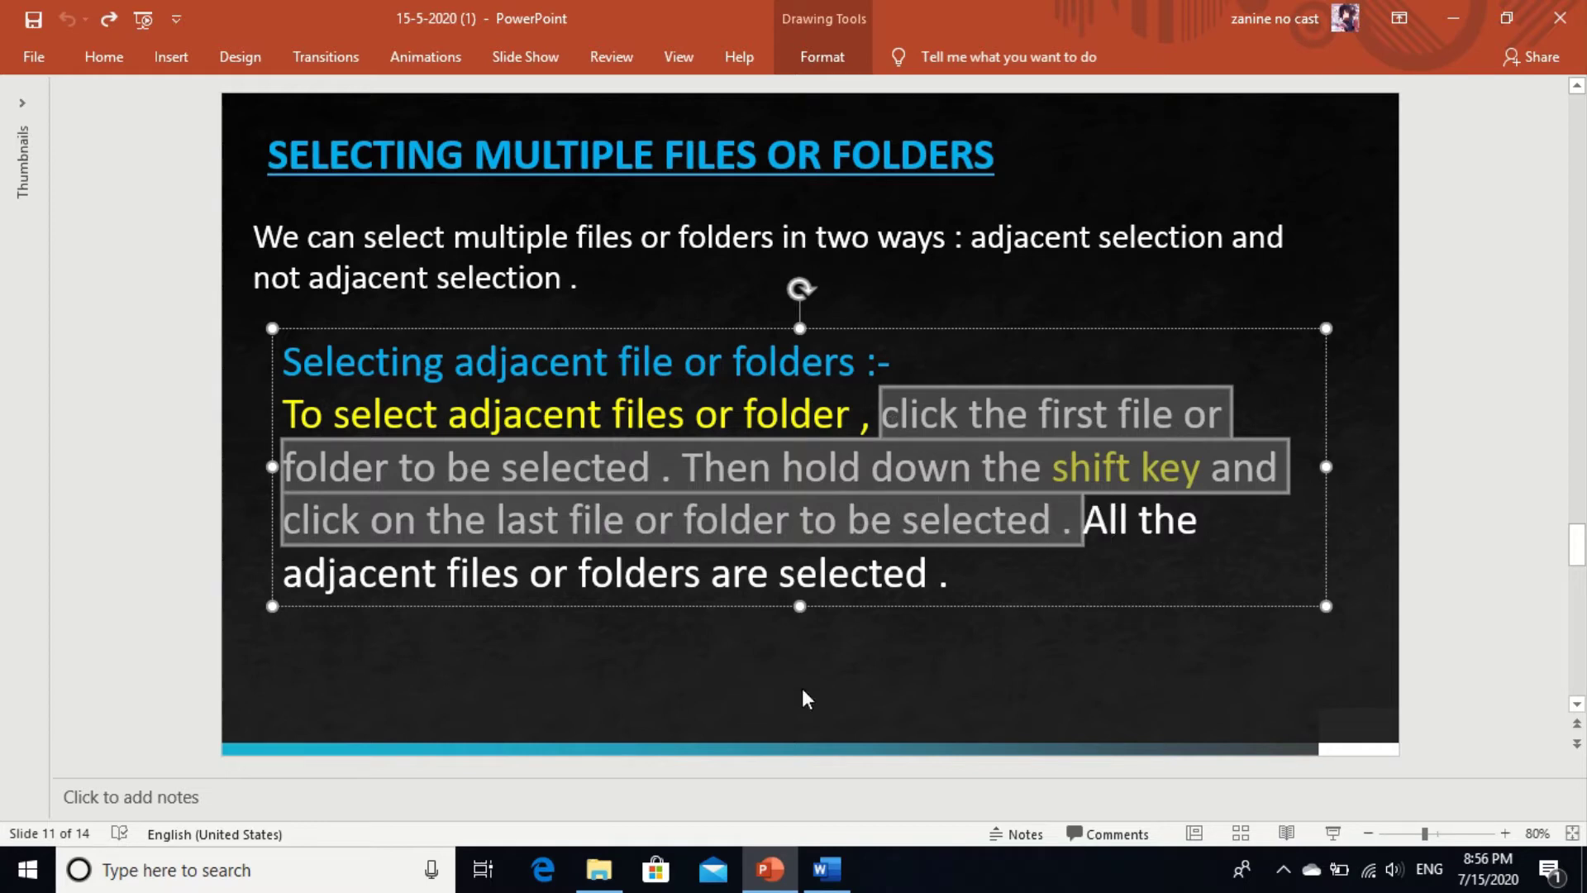
- Bring back File Explorer, dismiss the komal location error, and open the desktop Folder
left_click(599, 869)
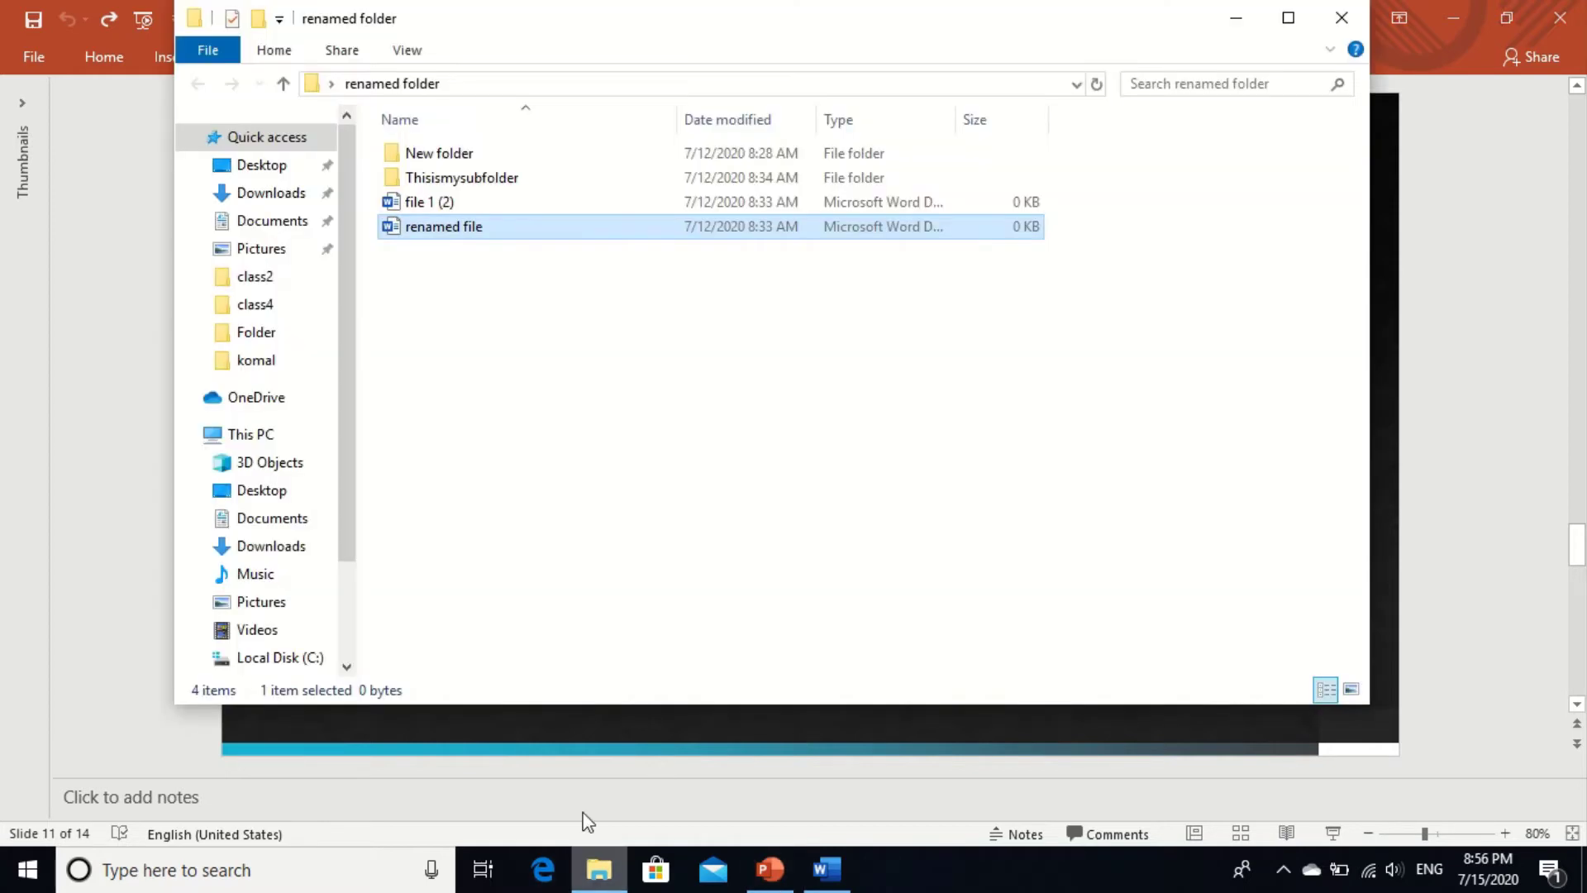
left_click(414, 262)
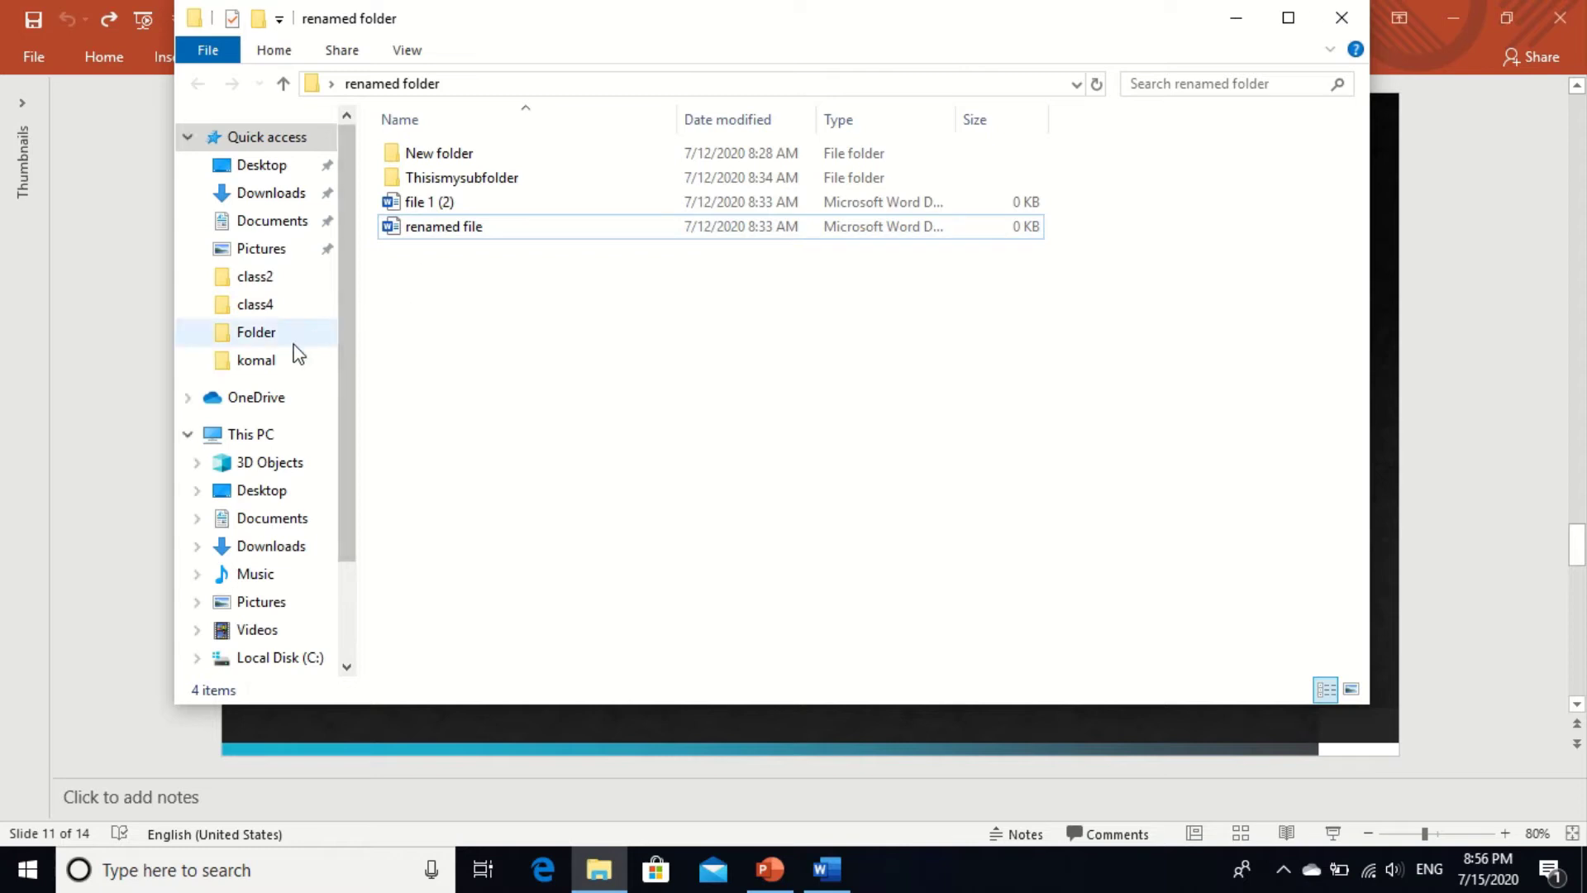
left_click(255, 363)
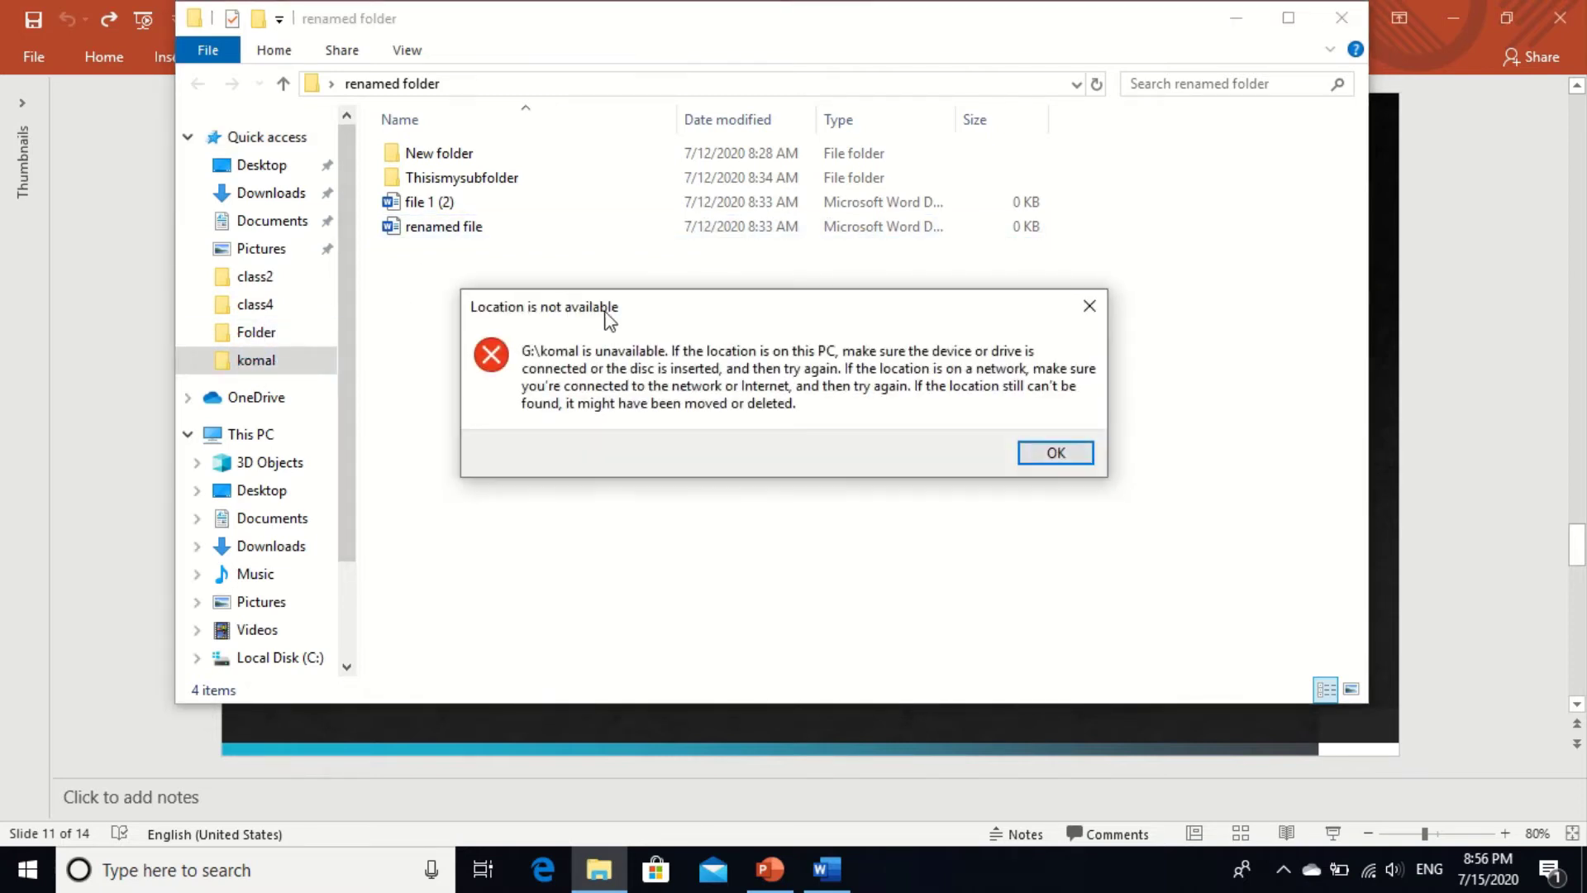
left_click(1084, 314)
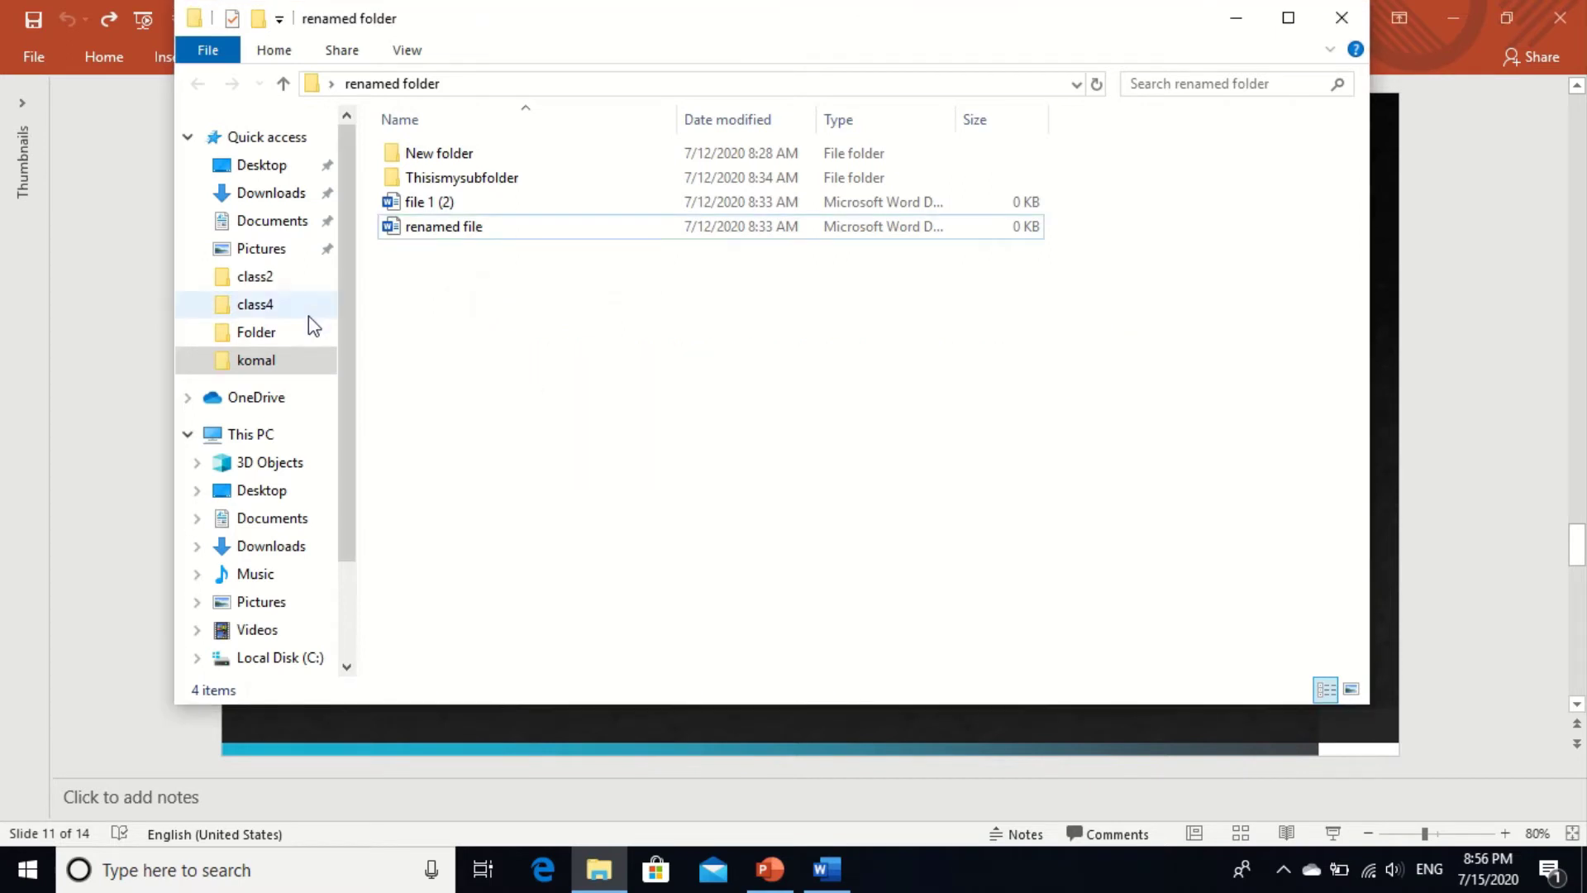
left_click(255, 331)
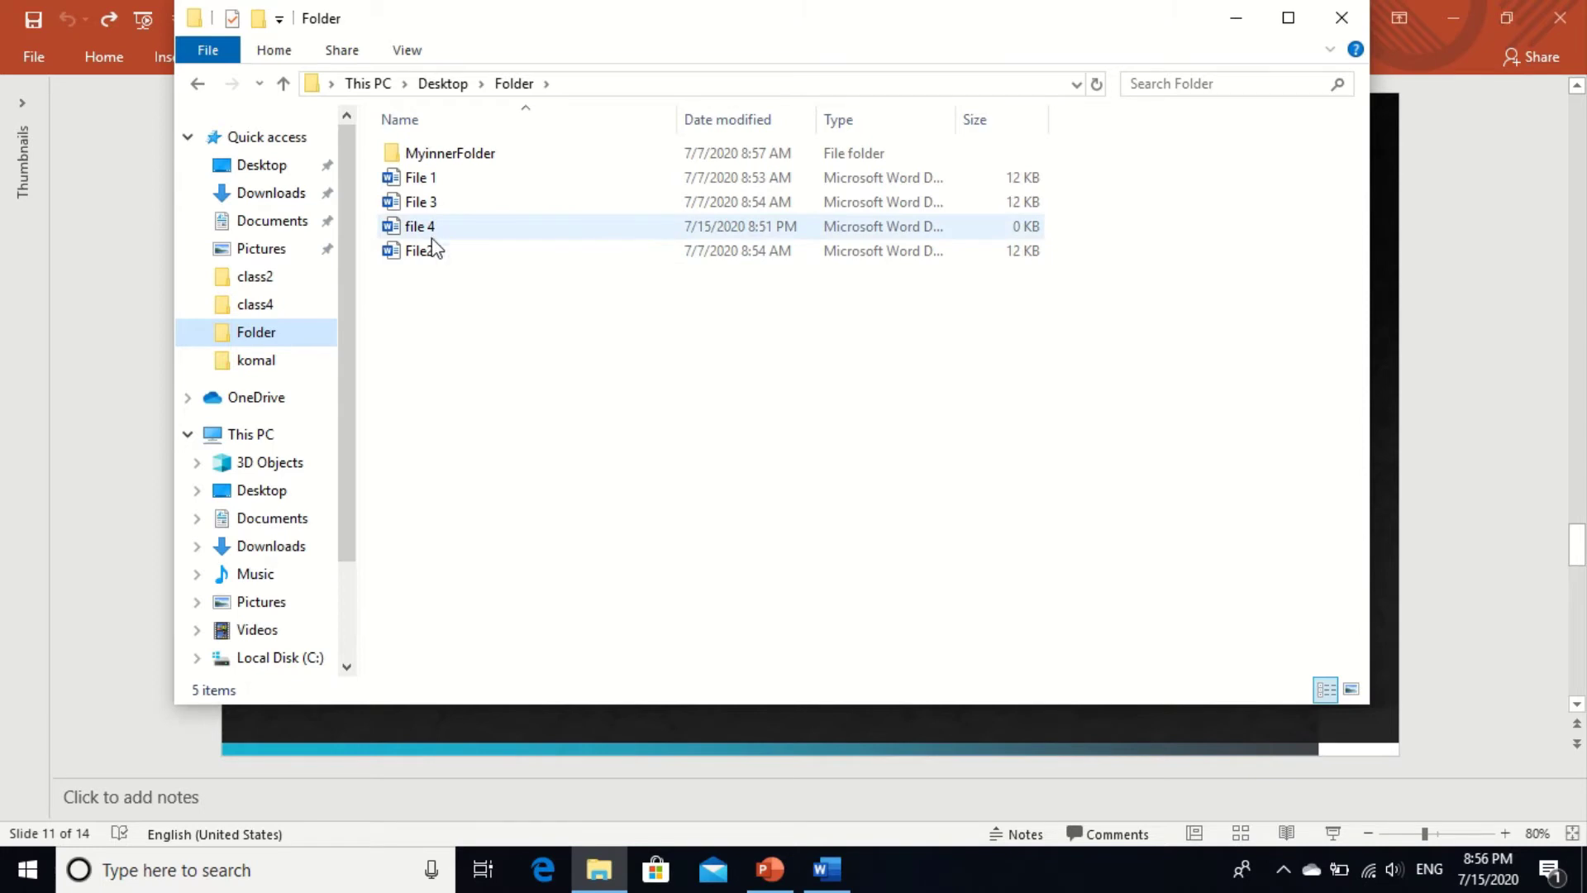
- Select the four adjacent files File 1 through File2, then return to PowerPoint
left_click(420, 183)
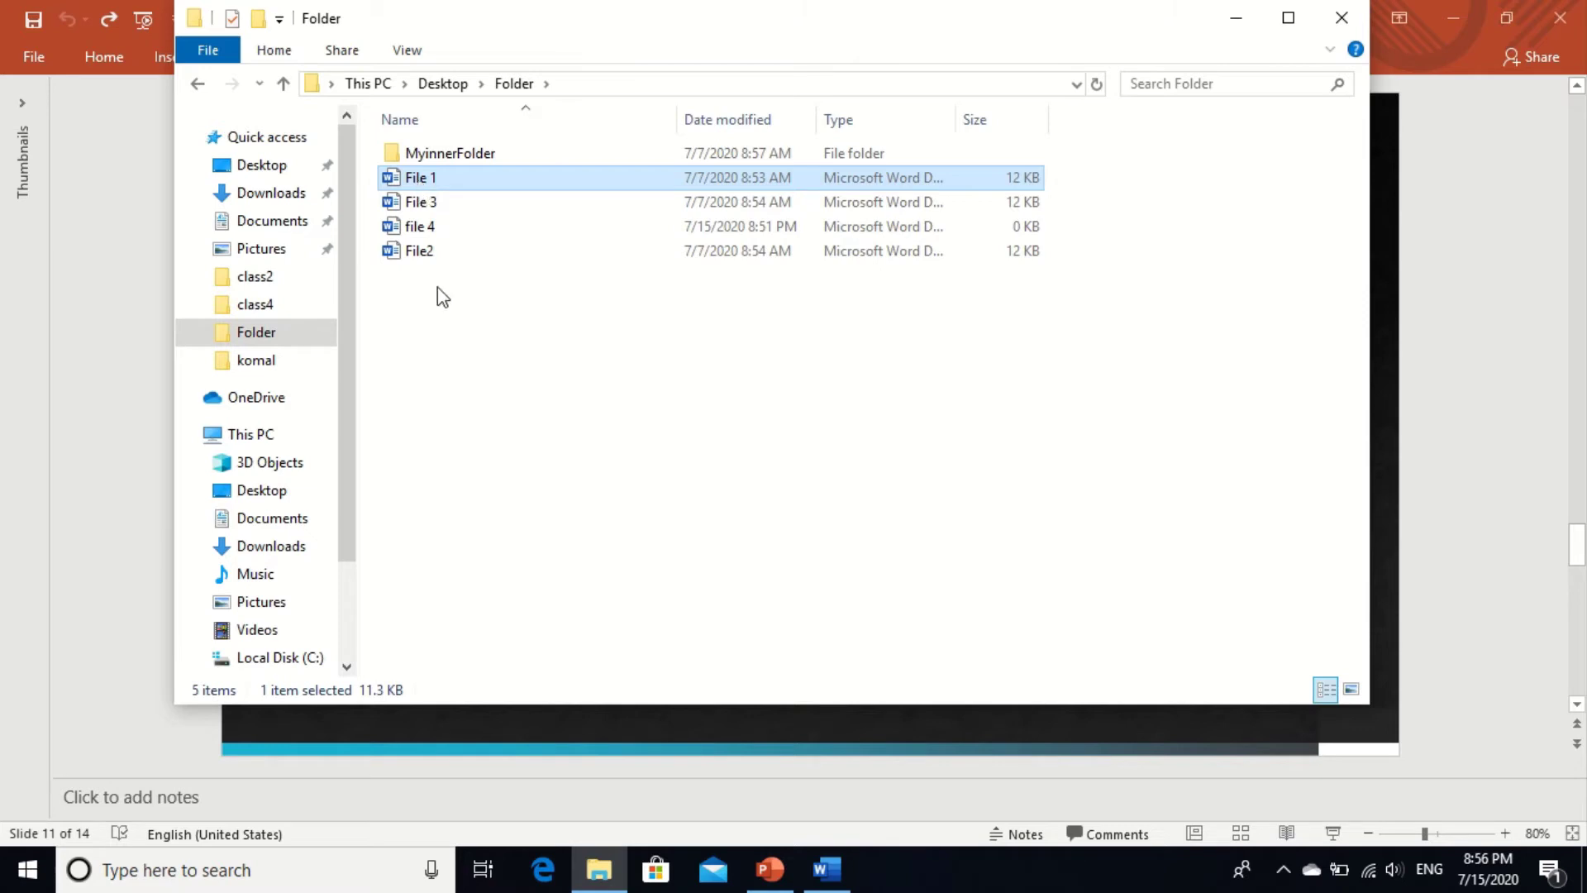
left_click(469, 256, "shift")
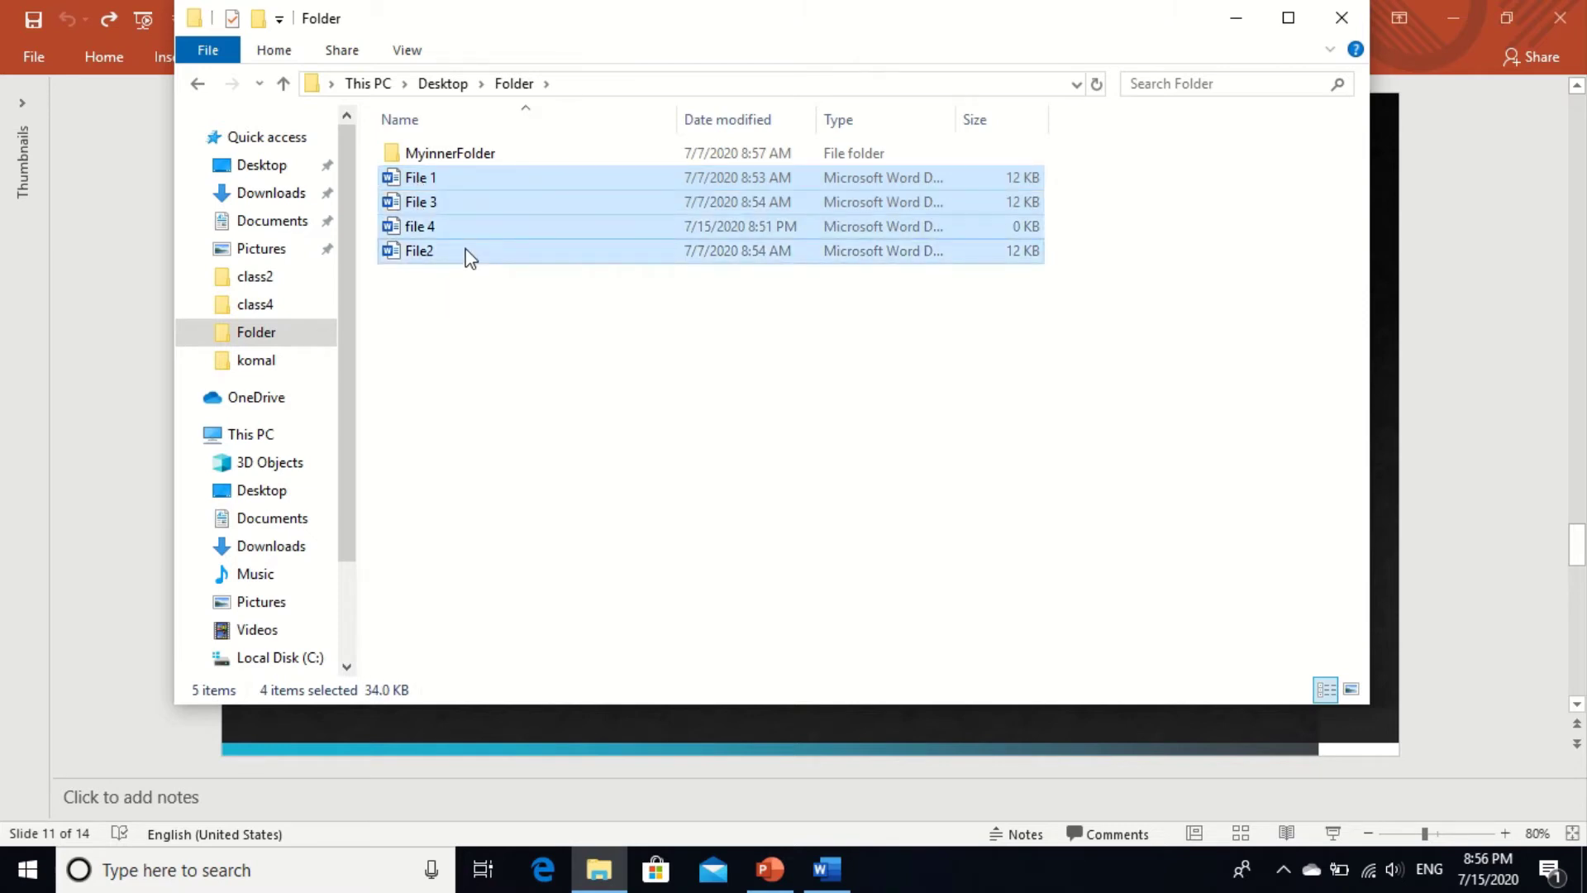
key("alt+Tab")
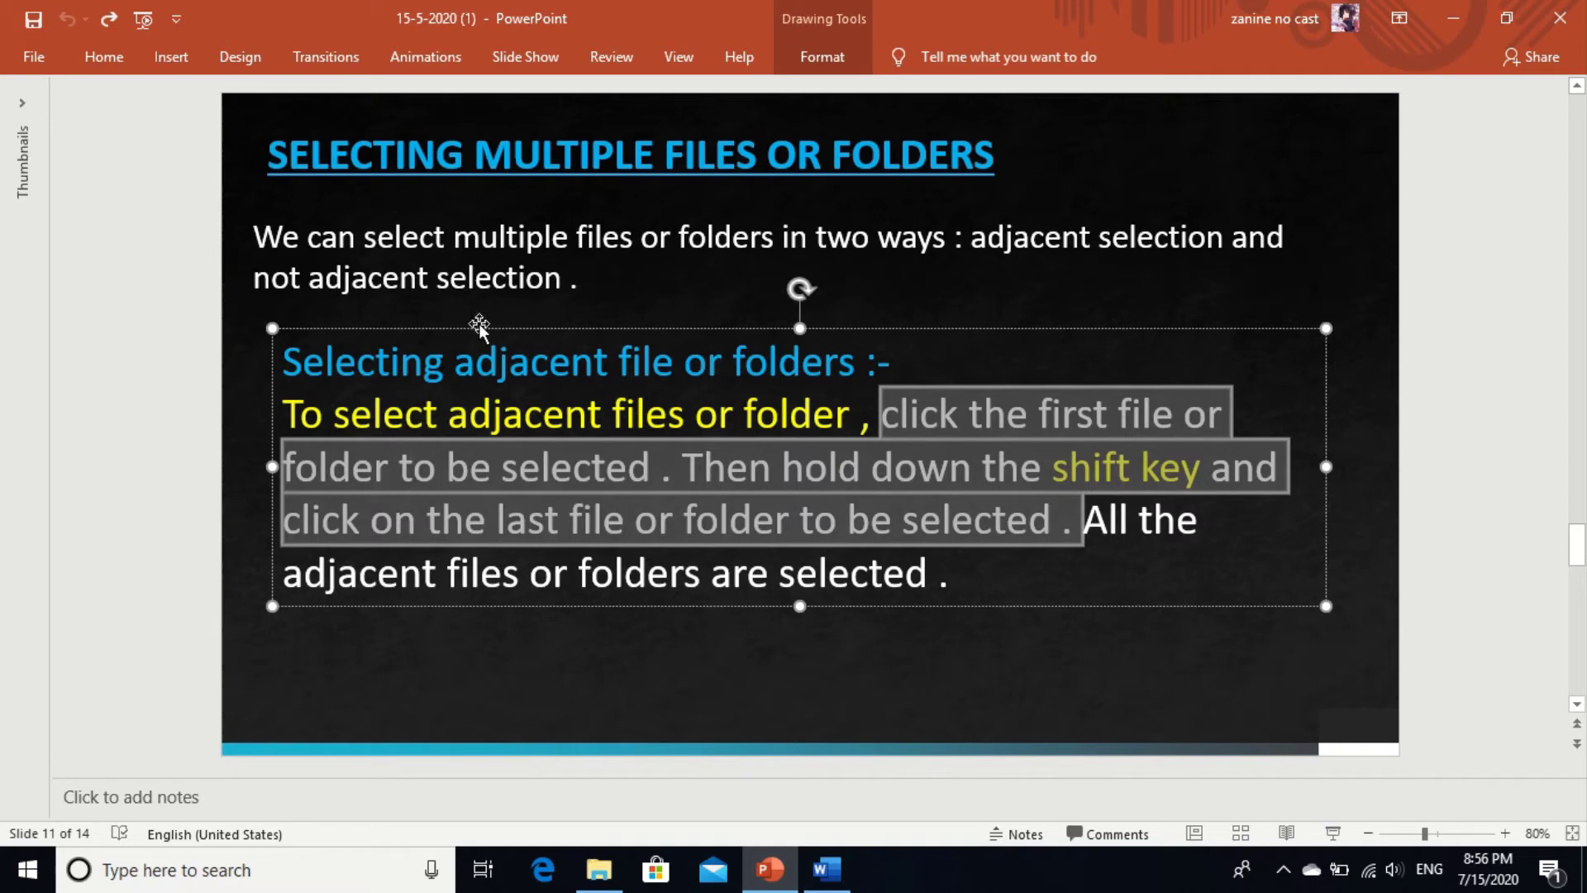
- Advance to slide 12 and highlight its control-key instructions from 'control' to 'files'
left_click(1576, 707)
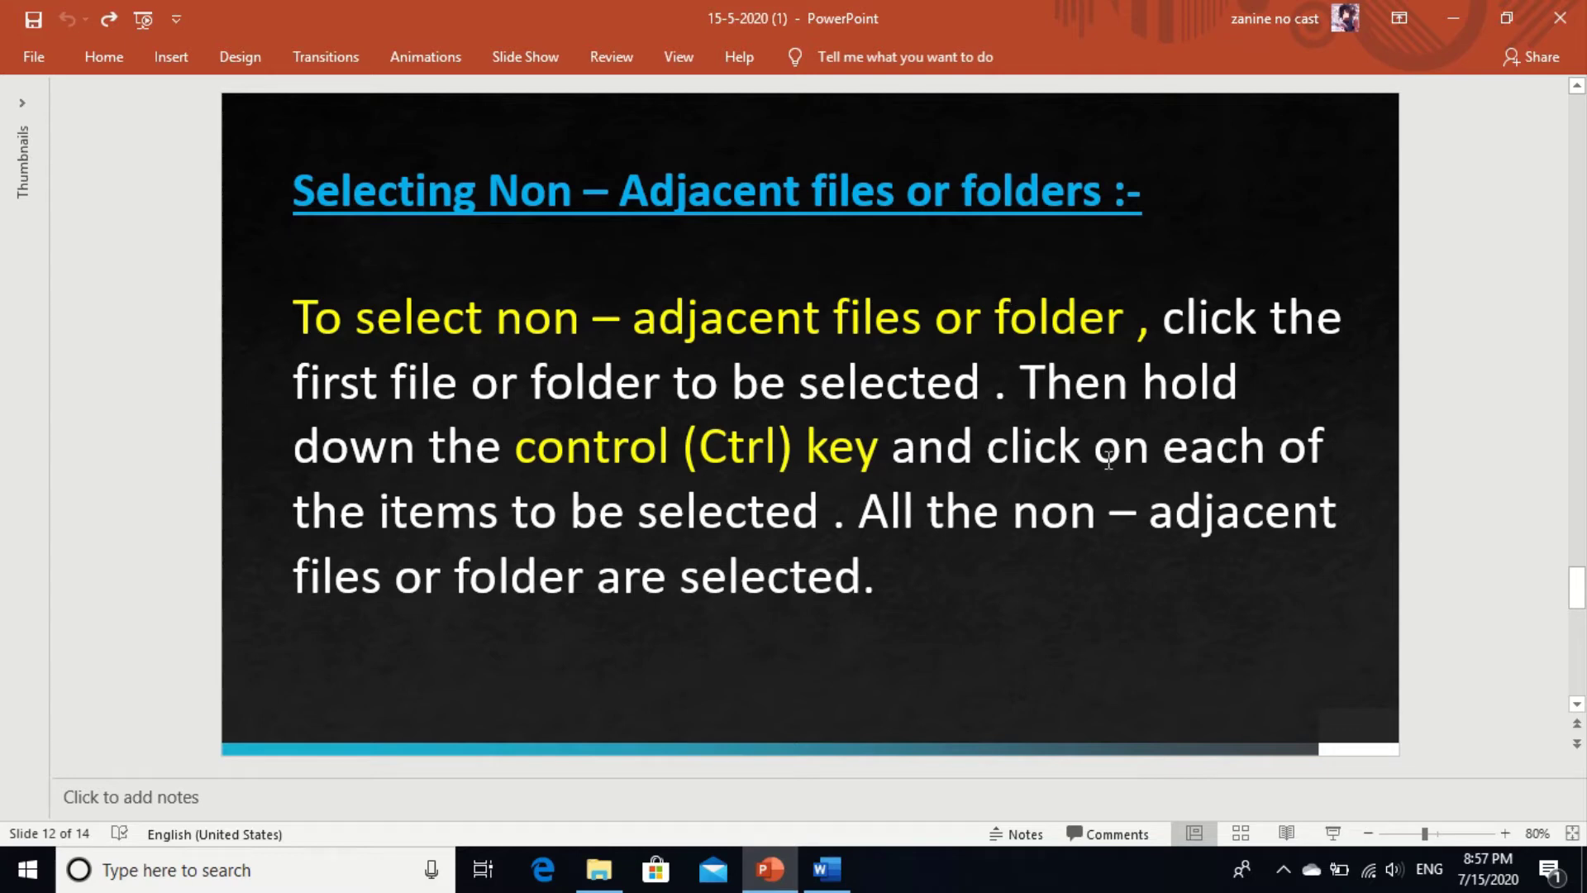
left_click(550, 486)
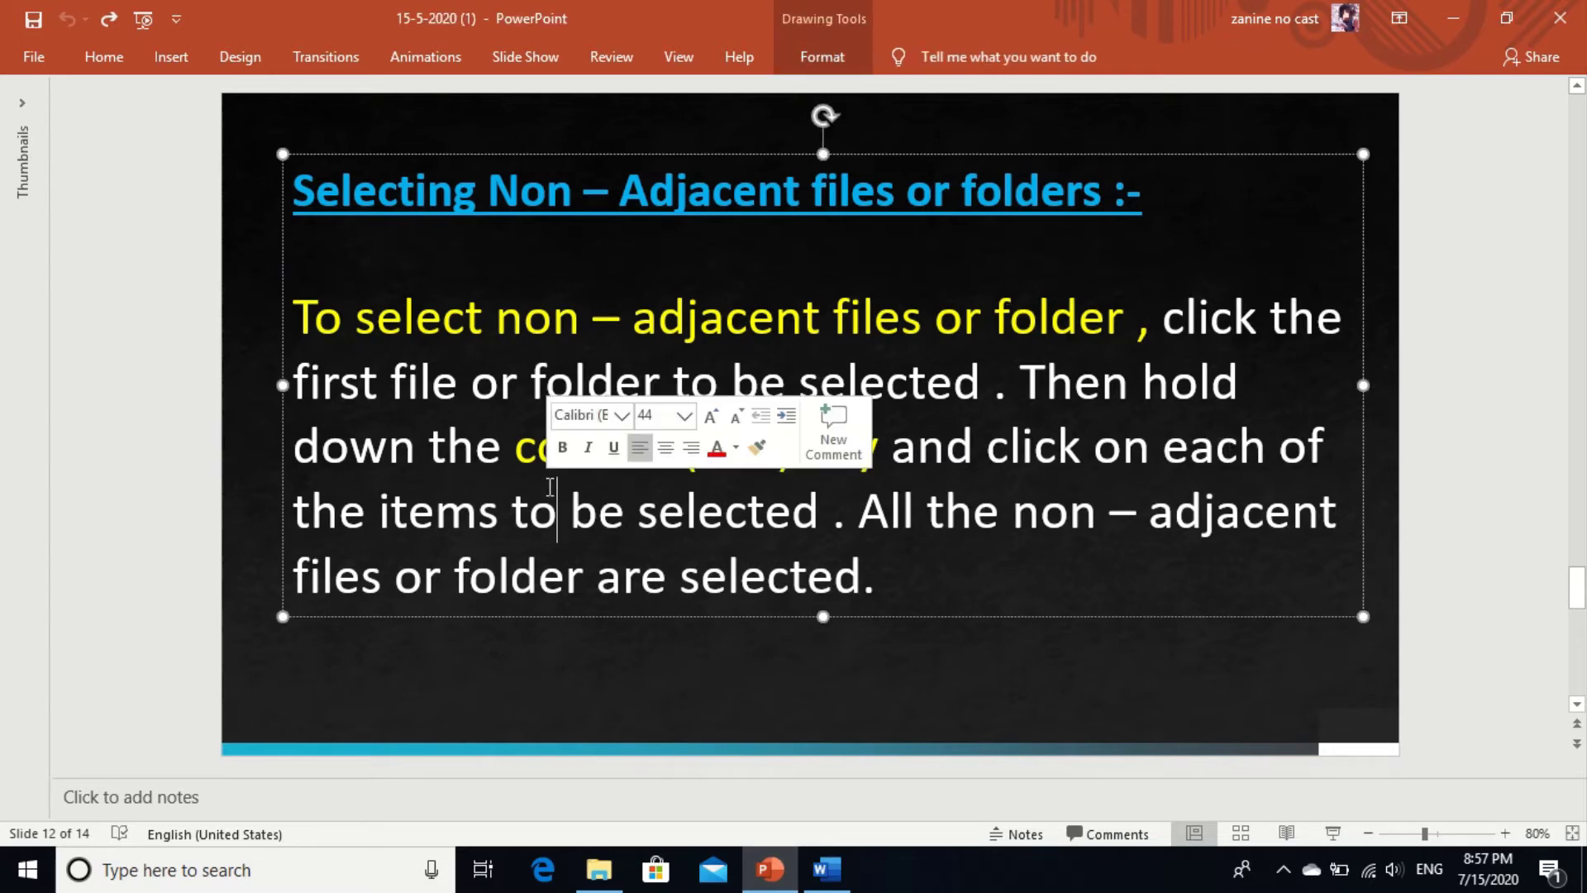
key("Left")
key("Left")
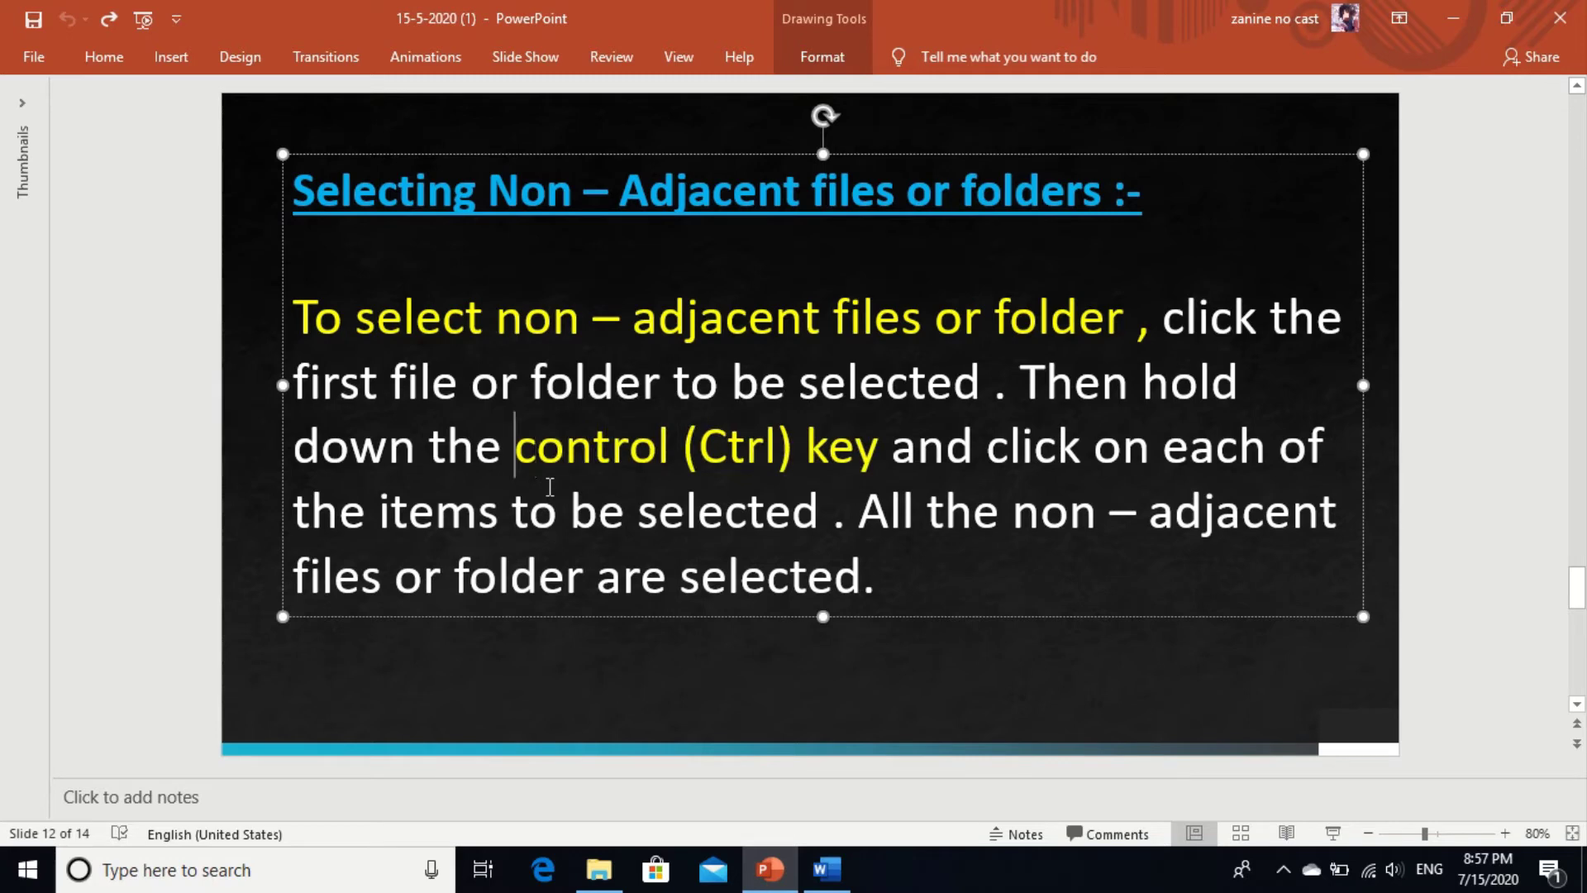
key("shift+Right")
key("shift+Right")
key("shift+Right")
key("shift+Right")
key("shift+Right")
key("shift+Right")
key("shift+Right")
key("shift+Right")
key("shift+Right")
key("shift+Right")
key("shift+Right")
key("shift+Right")
key("shift+Right")
key("shift+Right")
key("shift+Right")
key("shift+Right")
key("shift+Right")
key("shift+Right")
key("shift+Right")
key("shift+Right")
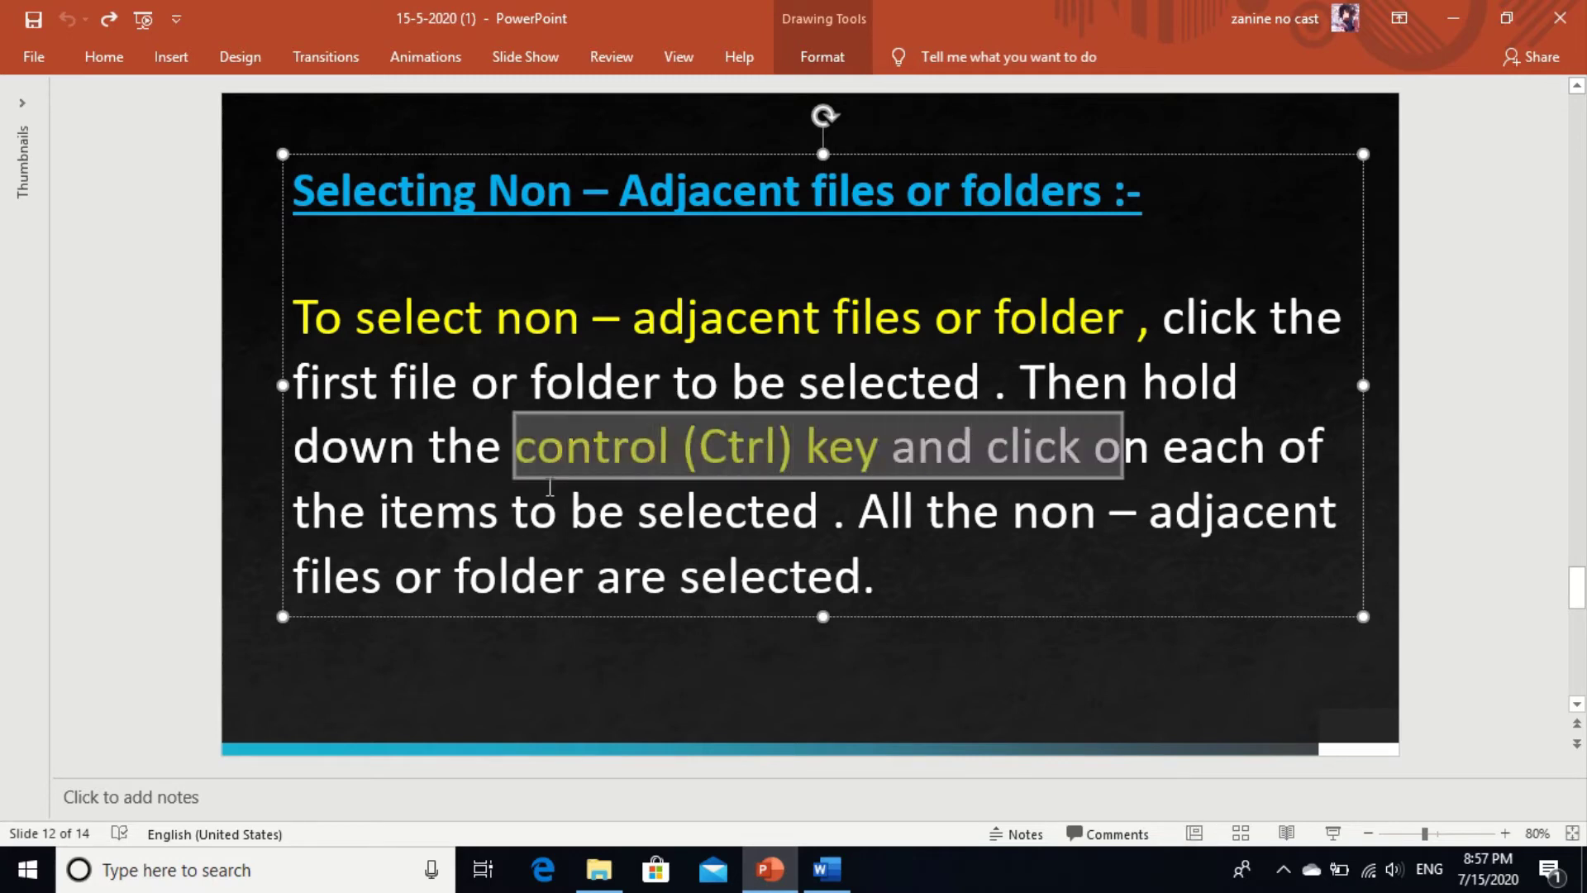
key("shift+Right")
key("shift+Right")
key("shift+Right")
key("shift+Right")
key("shift+Right")
key("shift+Right")
key("shift+Right")
key("shift+Right")
key("shift+Right")
key("shift+Right")
key("shift+Right")
key("shift+Right")
key("shift+Right")
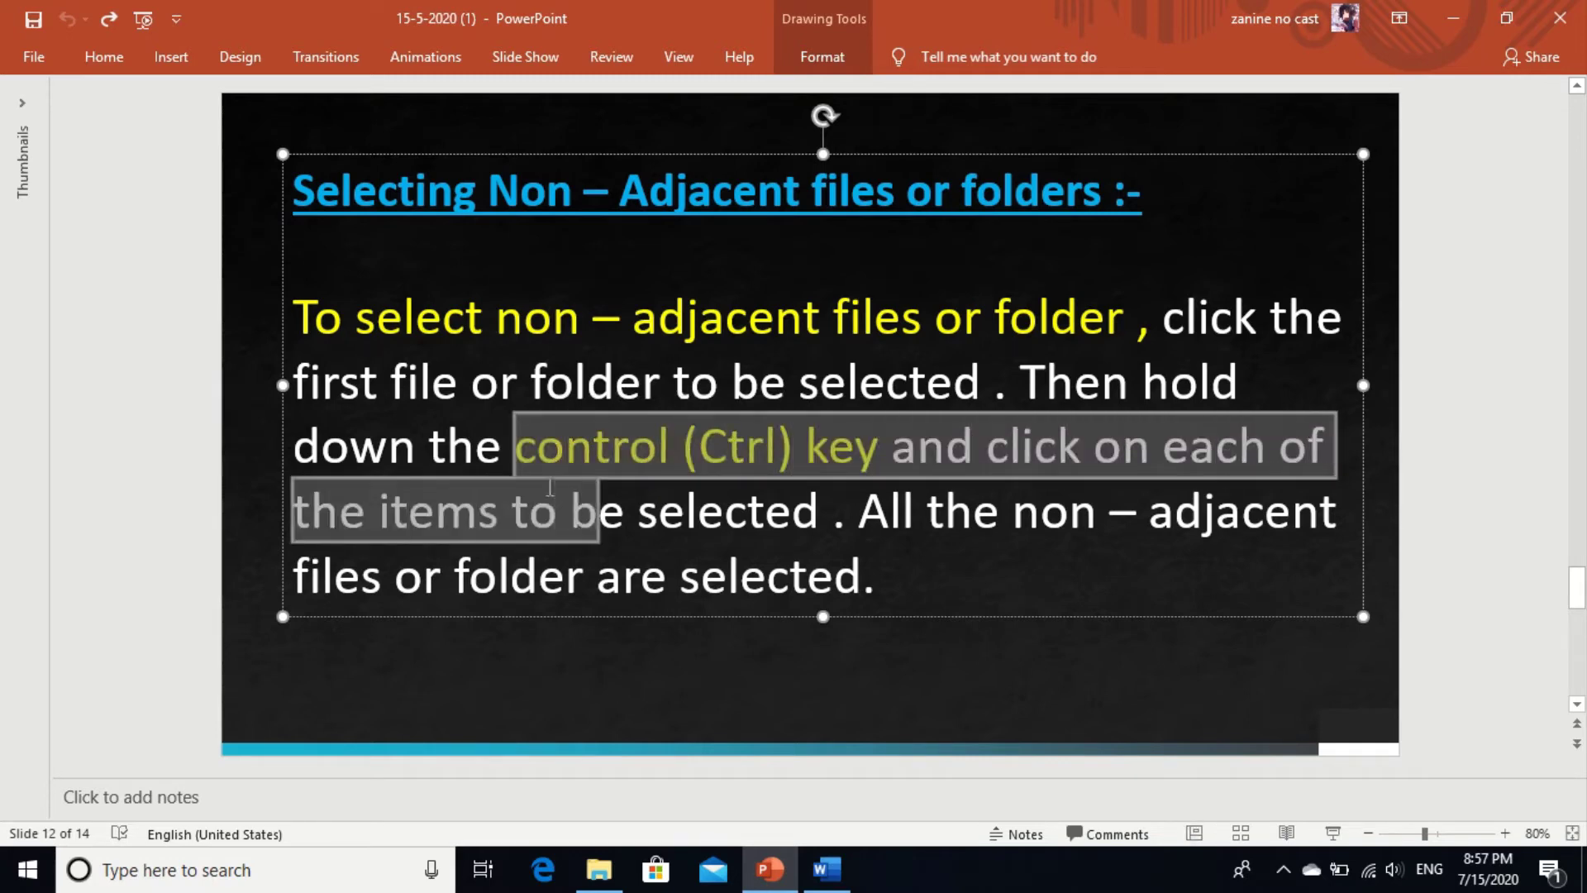
key("shift+Right")
key("shift+Right")
key("shift+Right")
key("shift+Right")
key("shift+Right")
key("shift+Right")
key("shift+Right")
key("shift+Right")
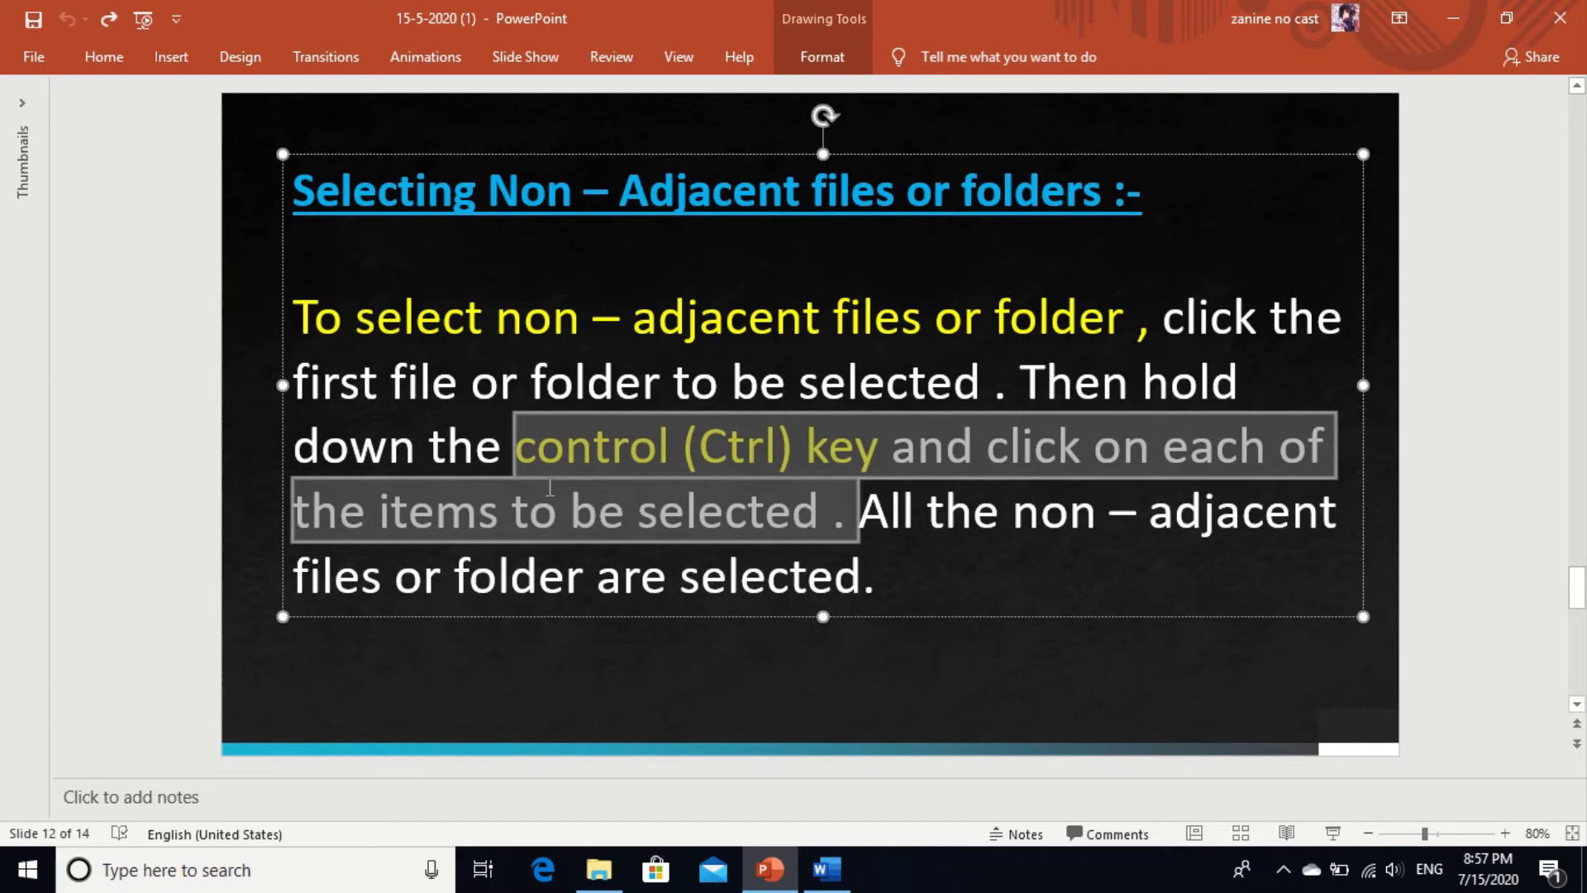
key("shift+Right")
key("shift+Right")
key("shift+Right")
key("shift+Right")
key("shift+Right")
key("shift+Right")
key("shift+Right")
key("shift+Right")
key("shift+Right")
key("shift+Right")
key("shift+Right")
key("shift+Right")
key("shift+Right")
key("shift+Right")
key("shift+Right")
key("shift+Right")
key("shift+Right")
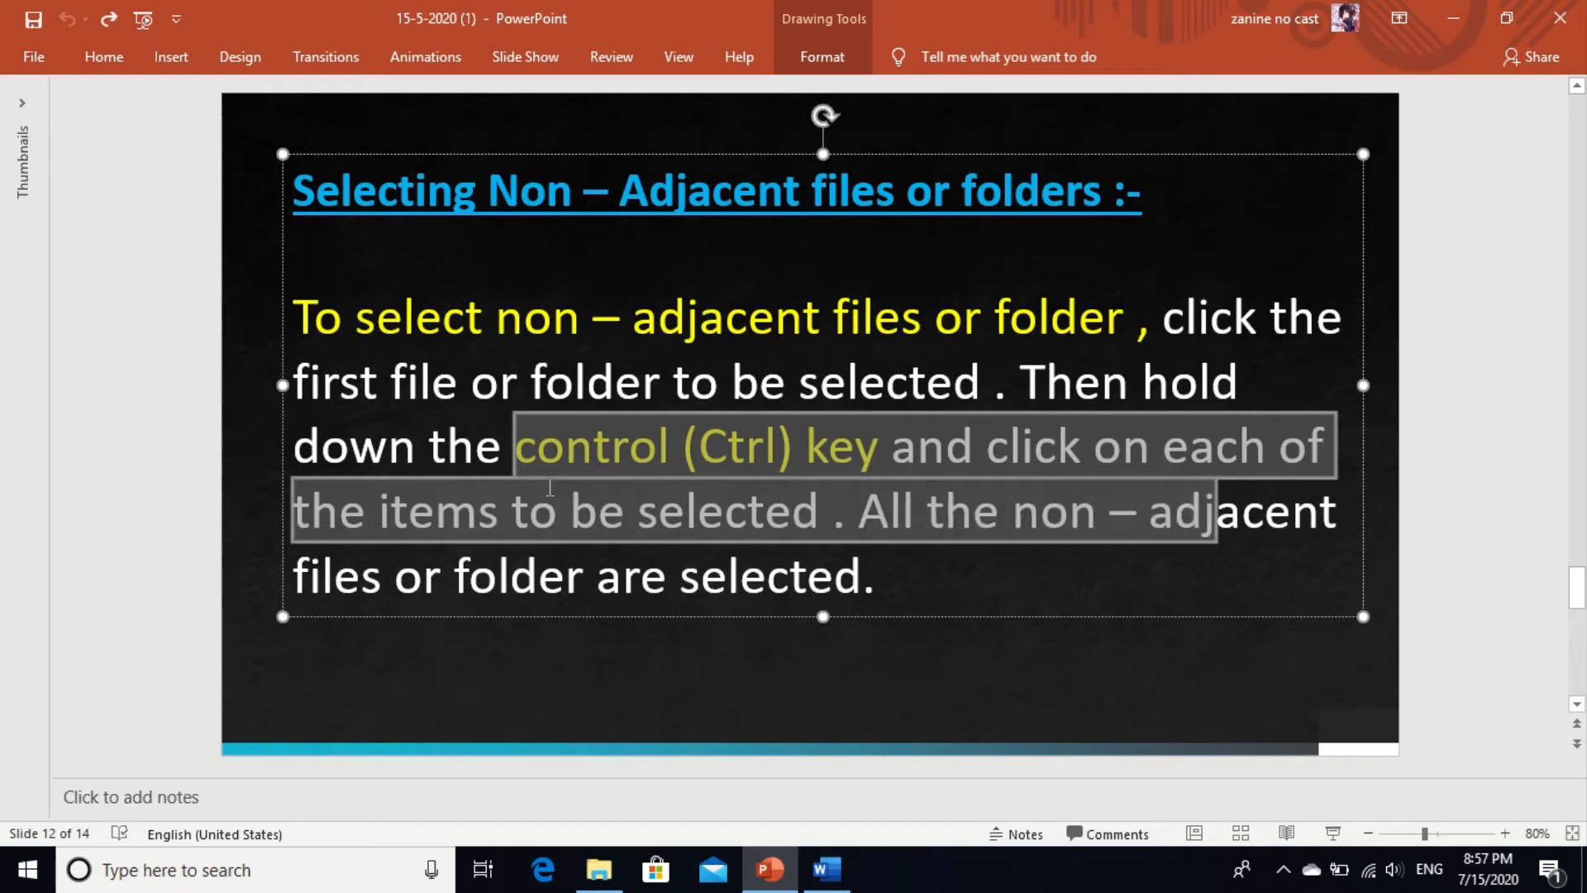
key("shift+Right")
key("shift+Right")
key("shift+Right")
key("shift+Right")
key("shift+Right")
key("shift+Right")
key("shift+Right")
key("shift+Right")
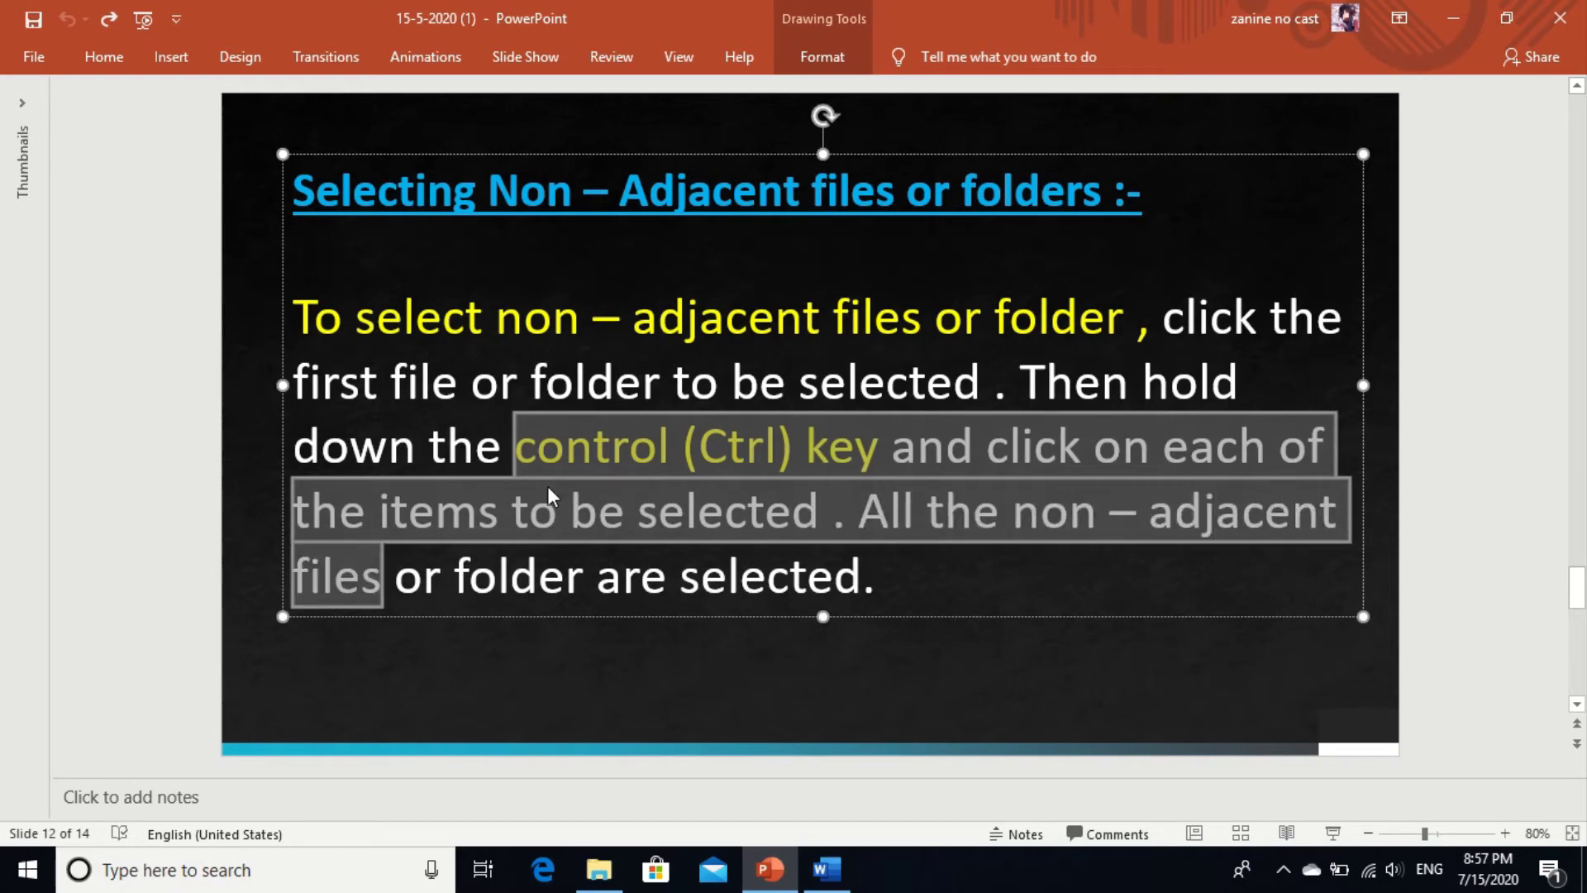
key("alt+Tab")
- Select non-adjacent File 1 and file 4 together twice, then return to the slides
left_click(553, 497)
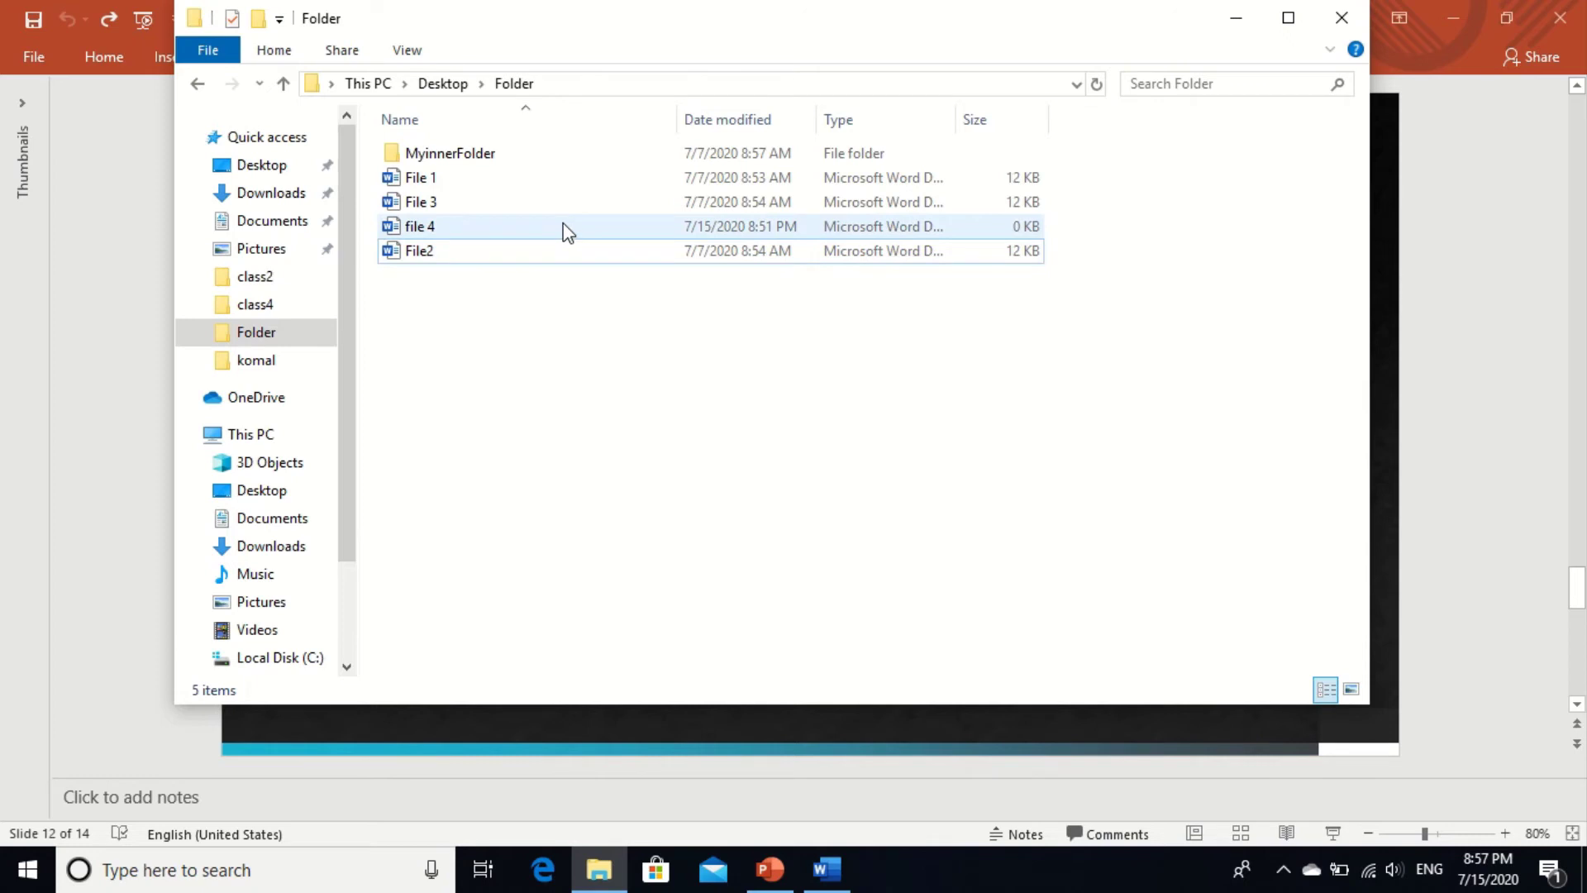
left_click(643, 168)
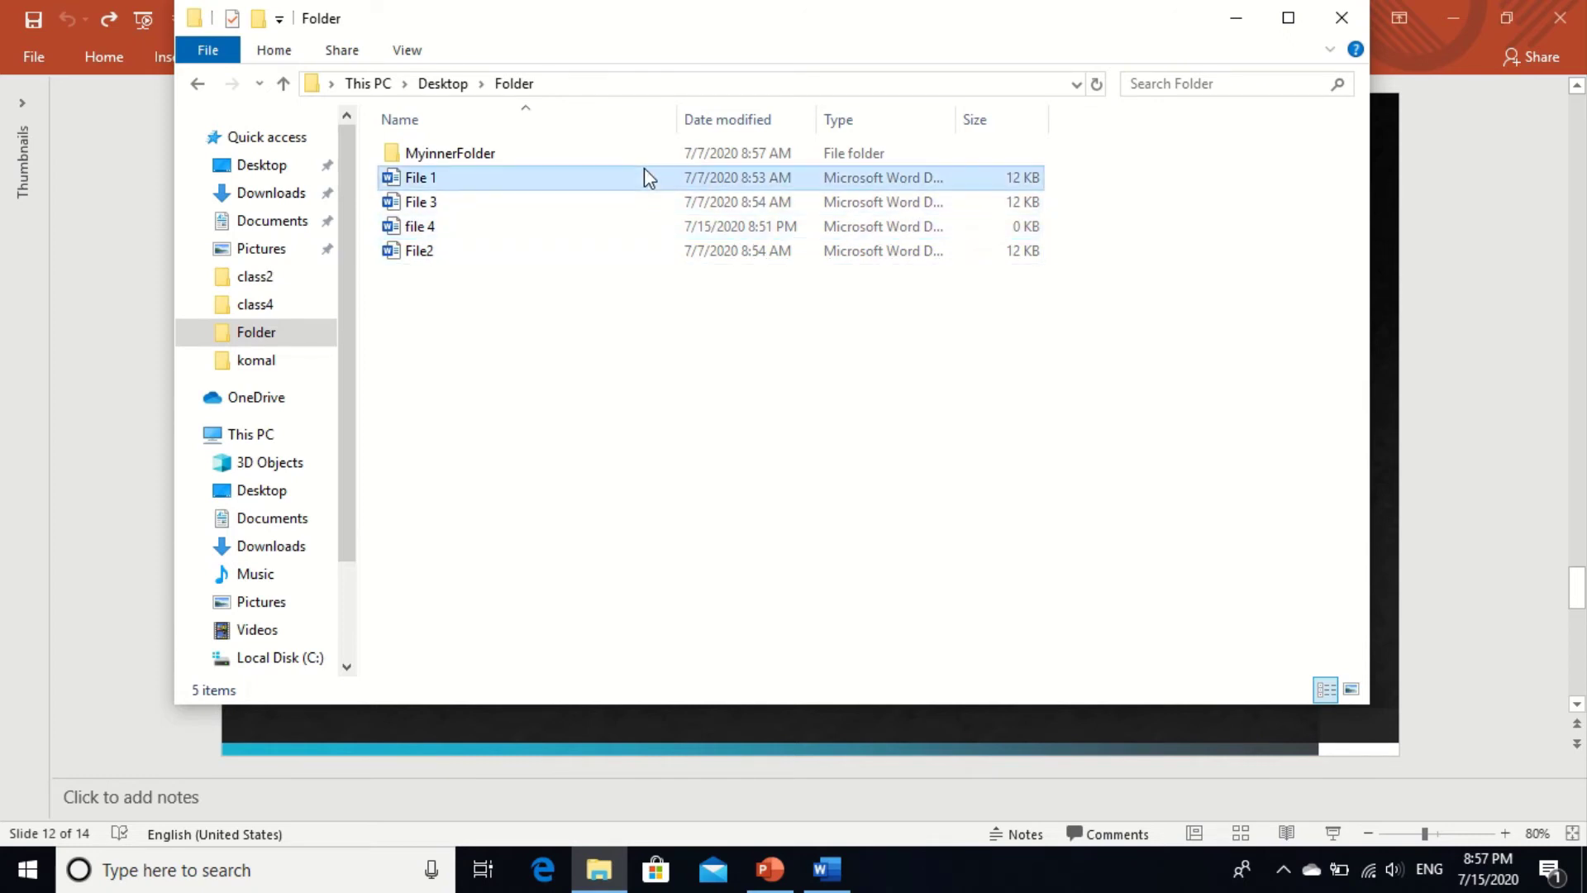
left_click(631, 237, "ctrl")
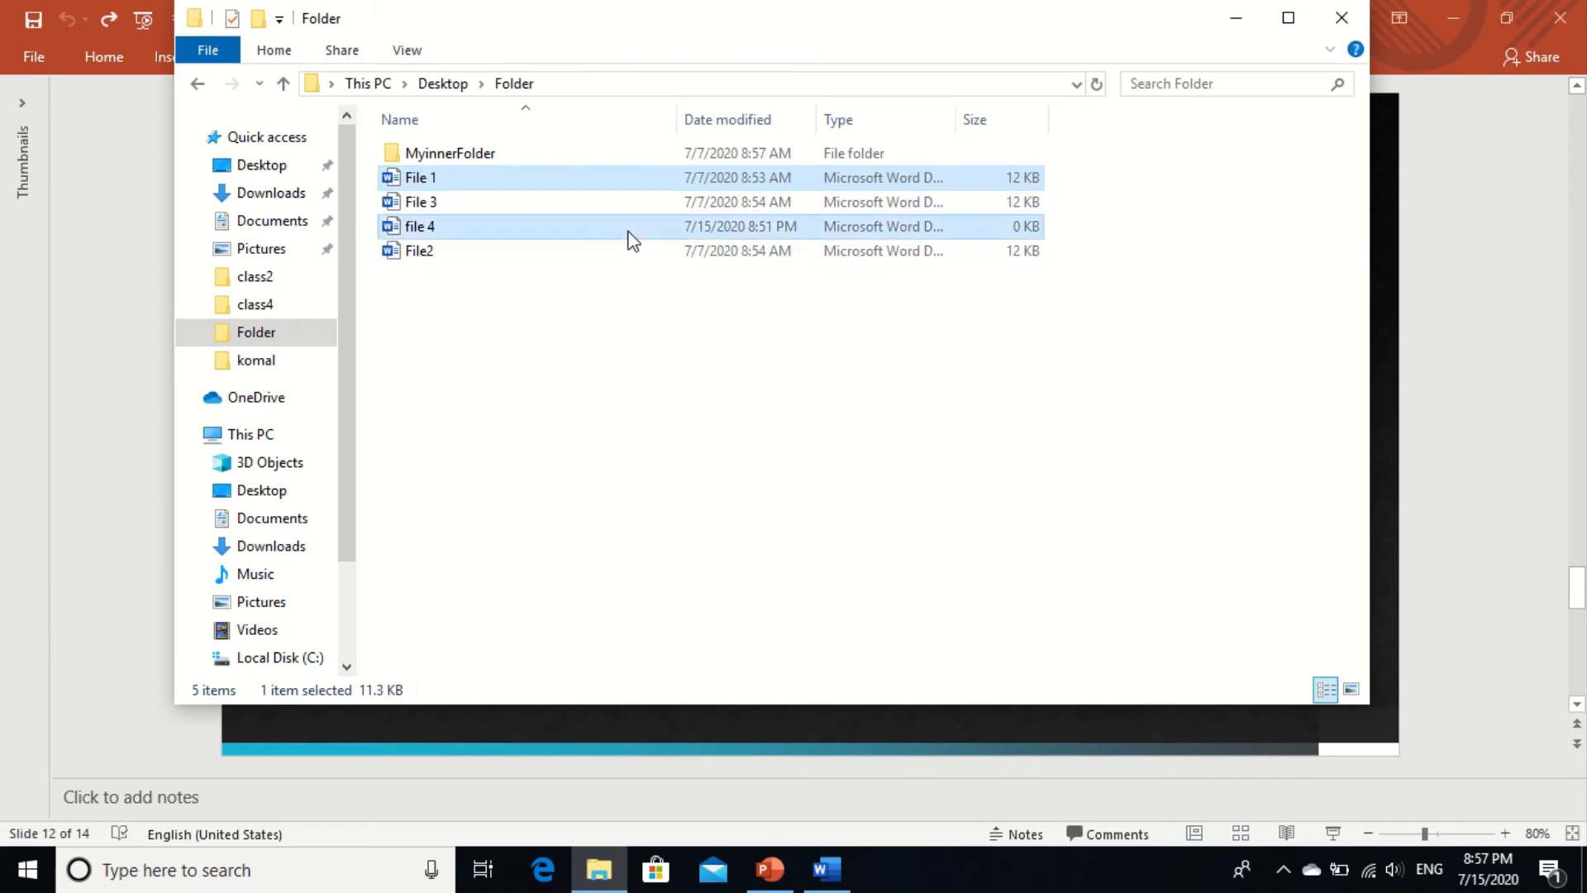
left_click(642, 355)
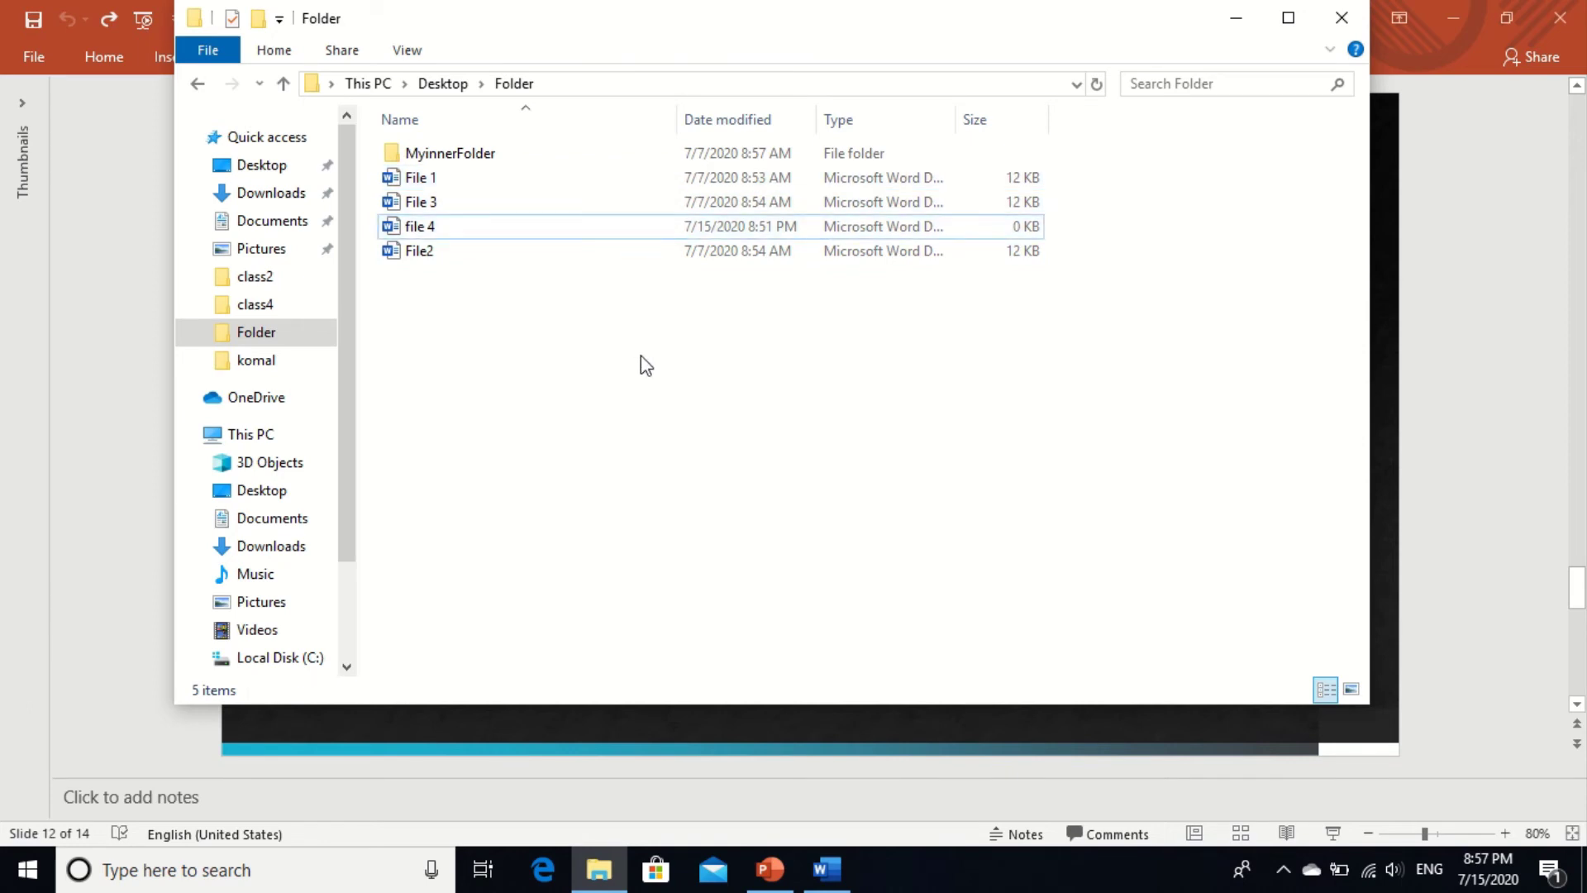
left_click(650, 186)
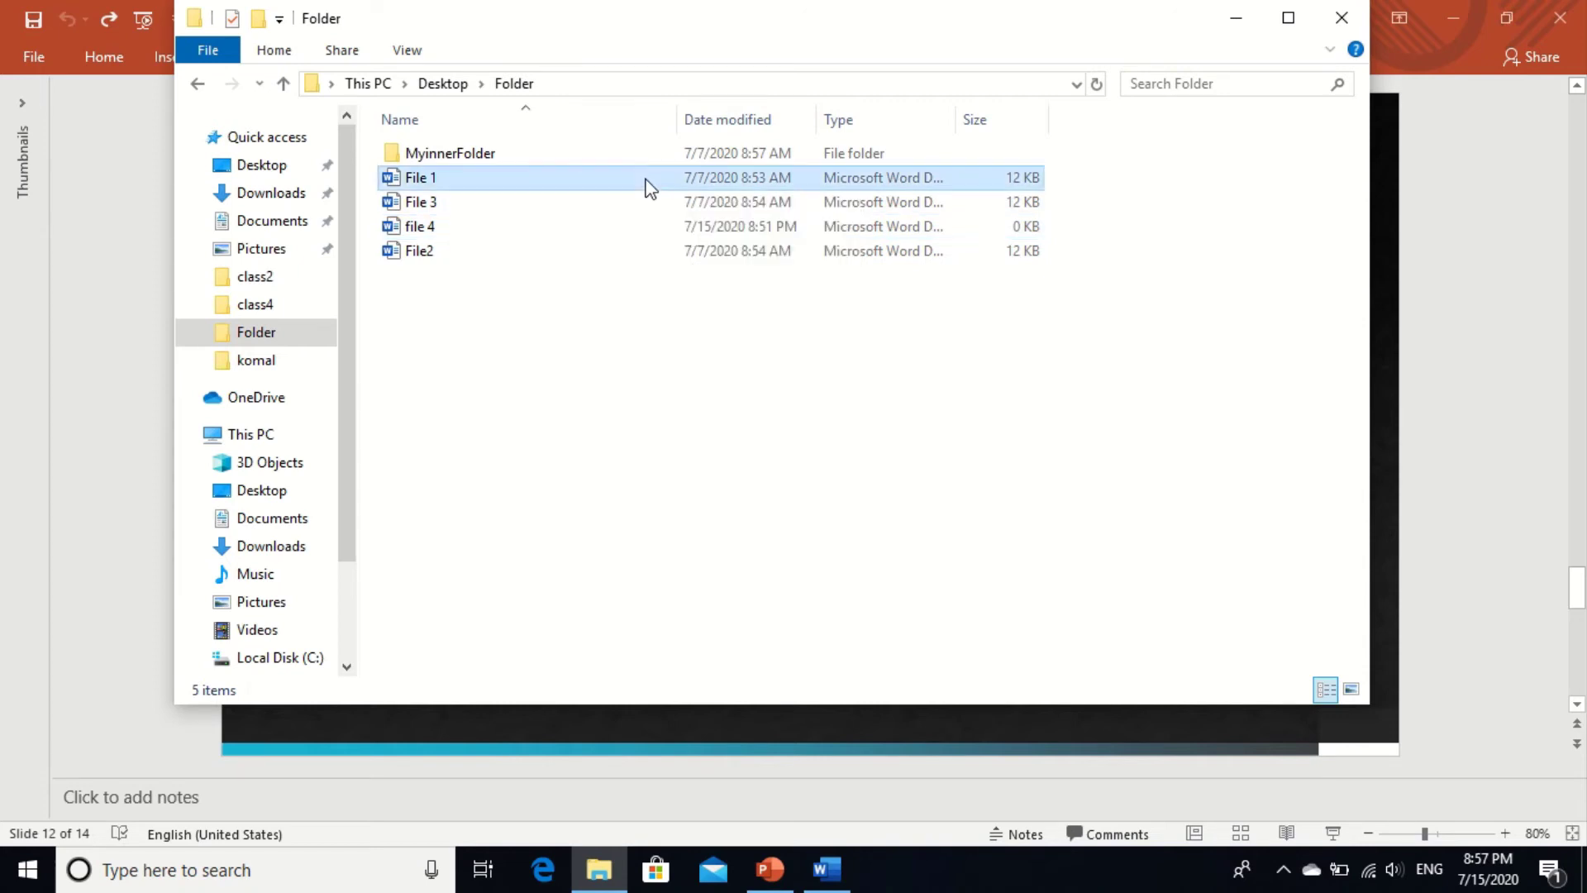
left_click(637, 235, "ctrl")
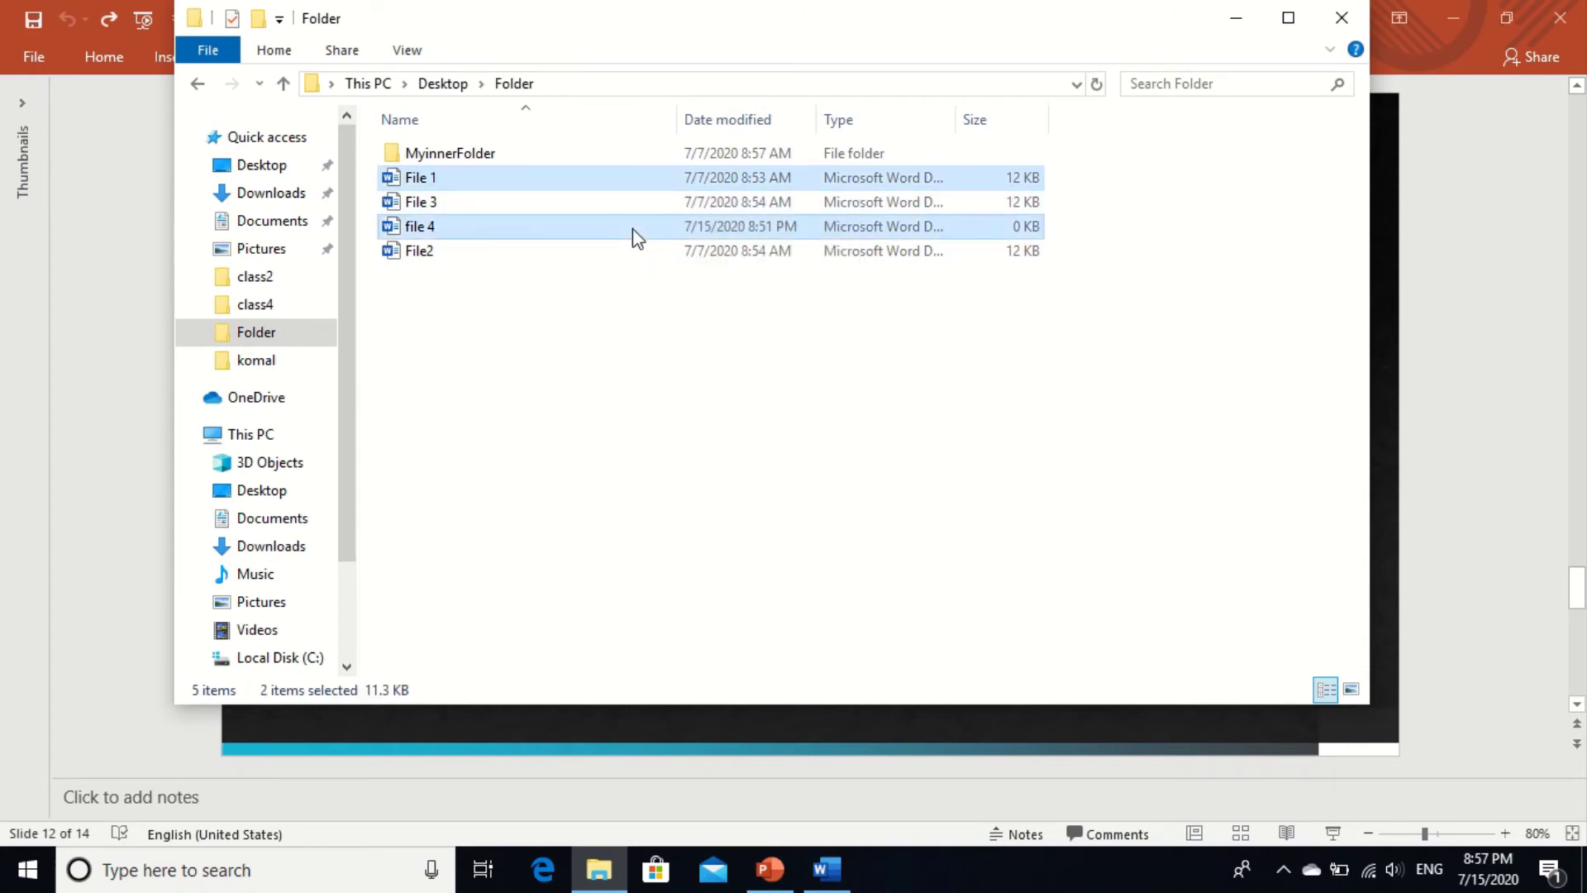
key("alt+Tab")
left_click(644, 322)
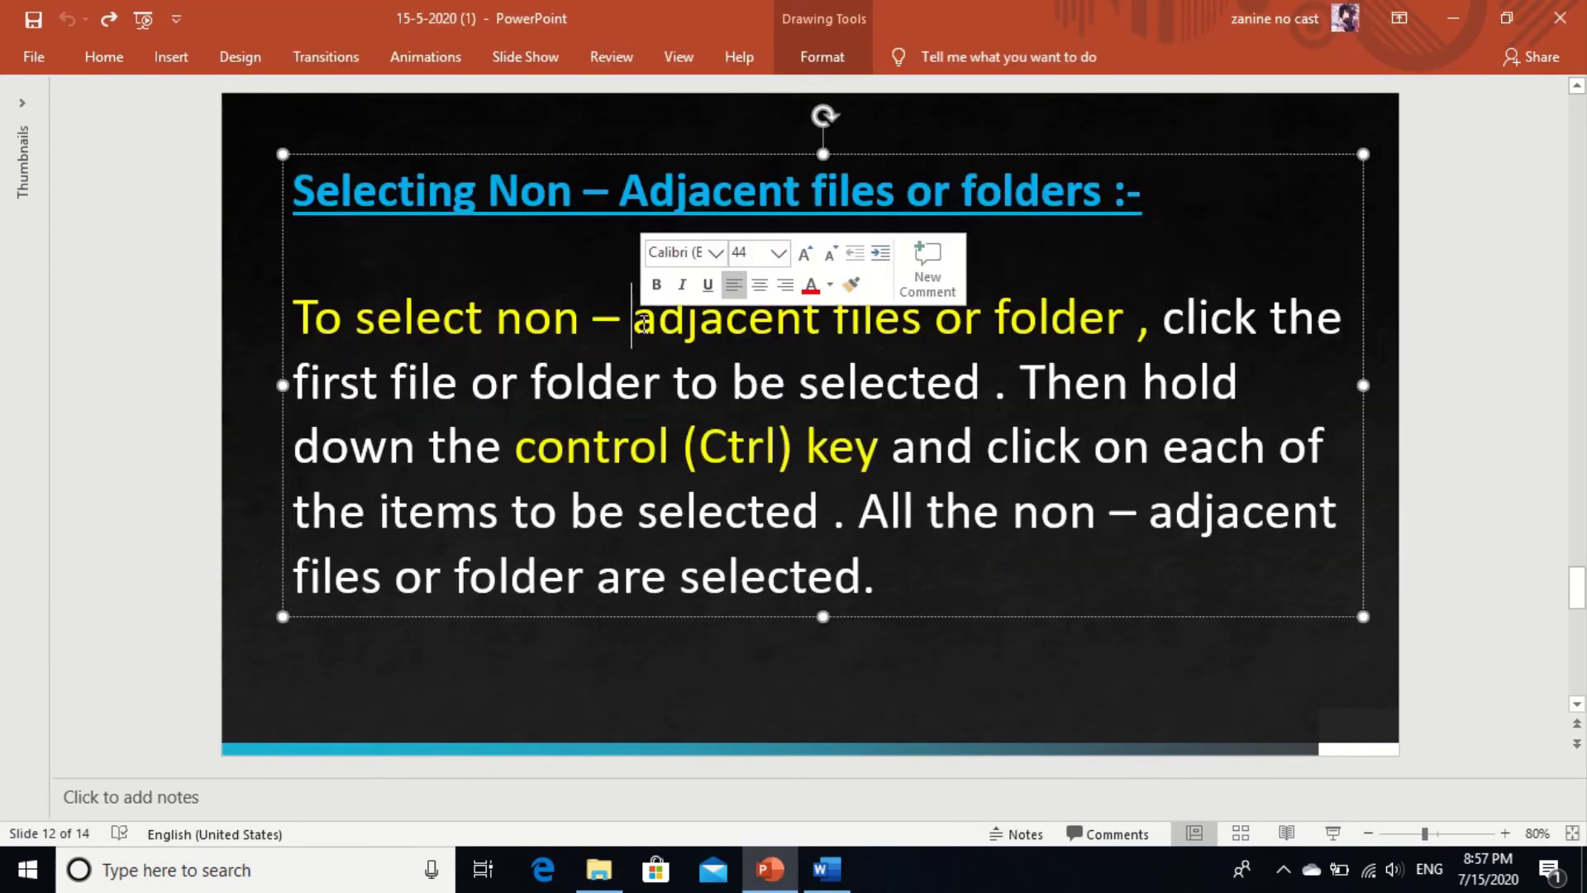
- Advance to slide 13 on deleting files, then minimize PowerPoint and Explorer
left_click(1576, 706)
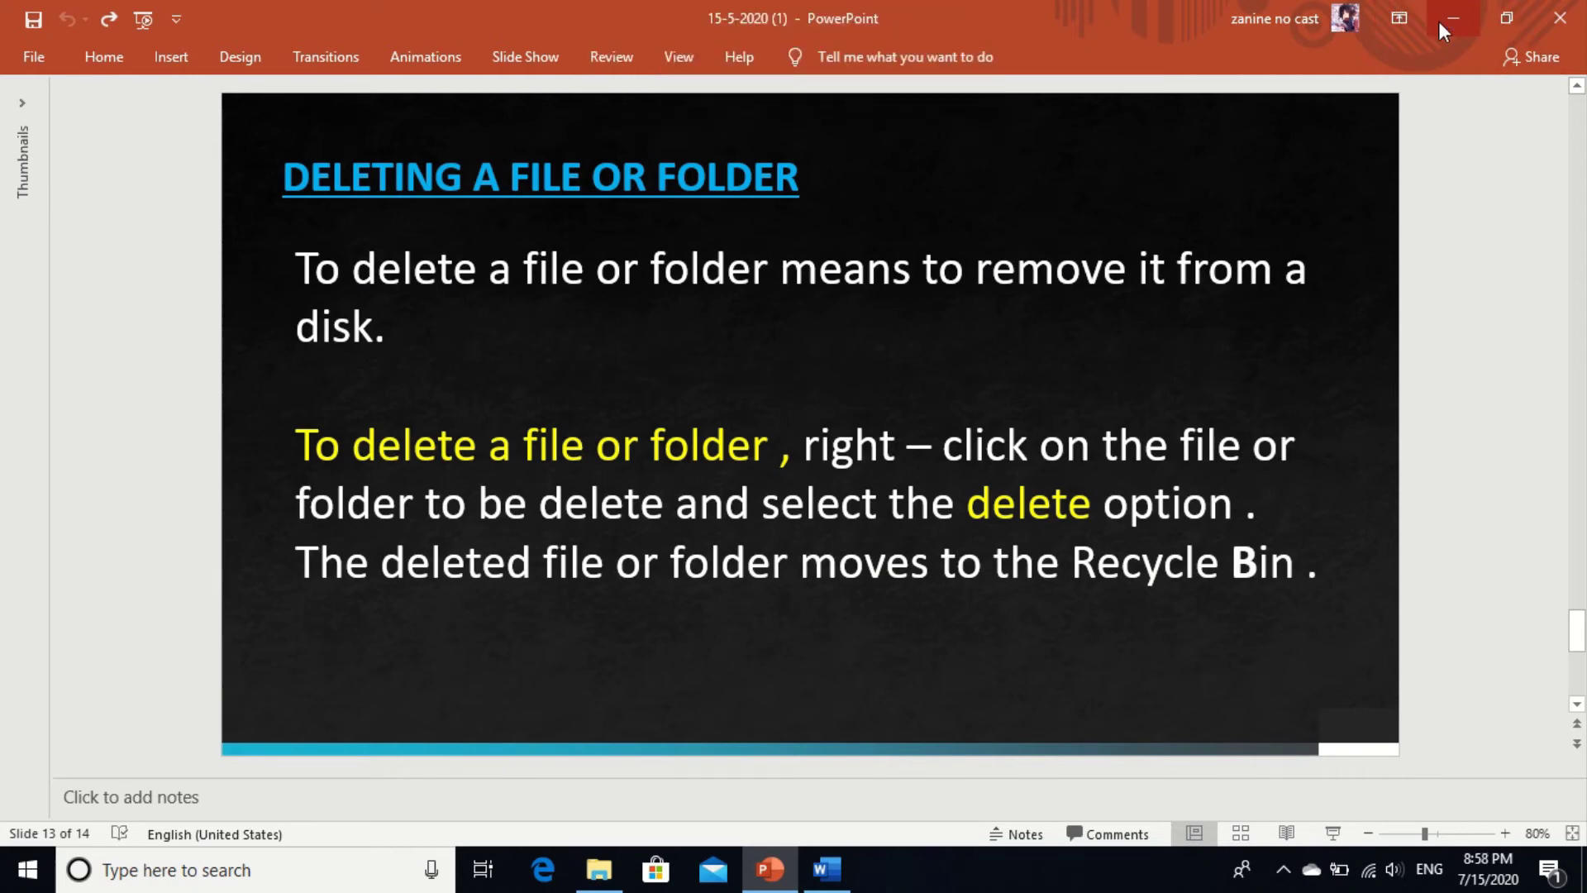
mouse_move(1053, 3)
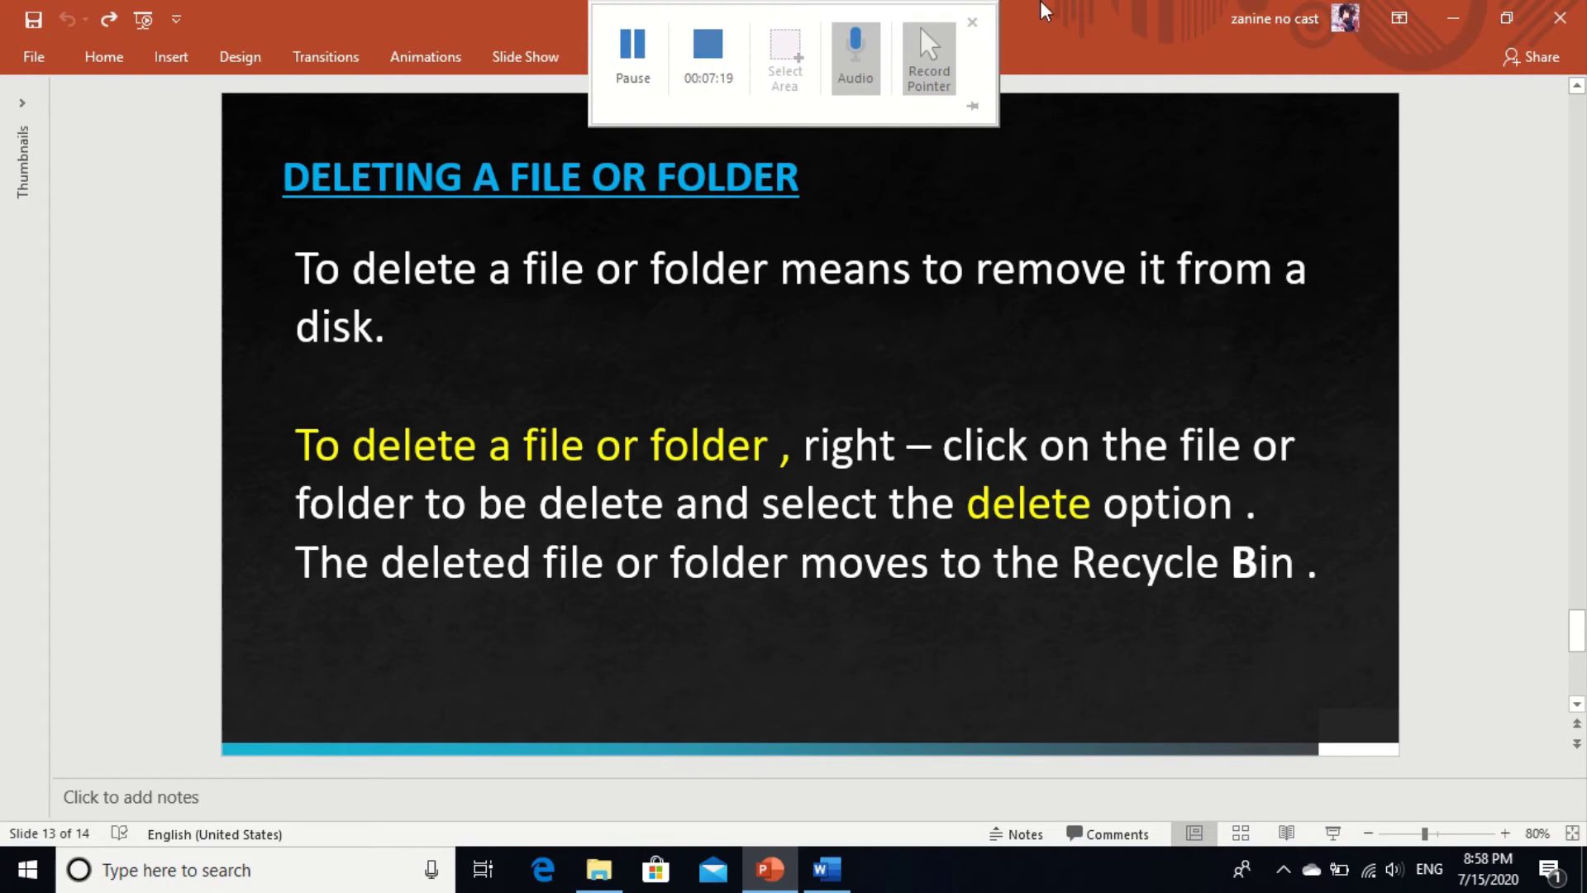
left_click(1454, 20)
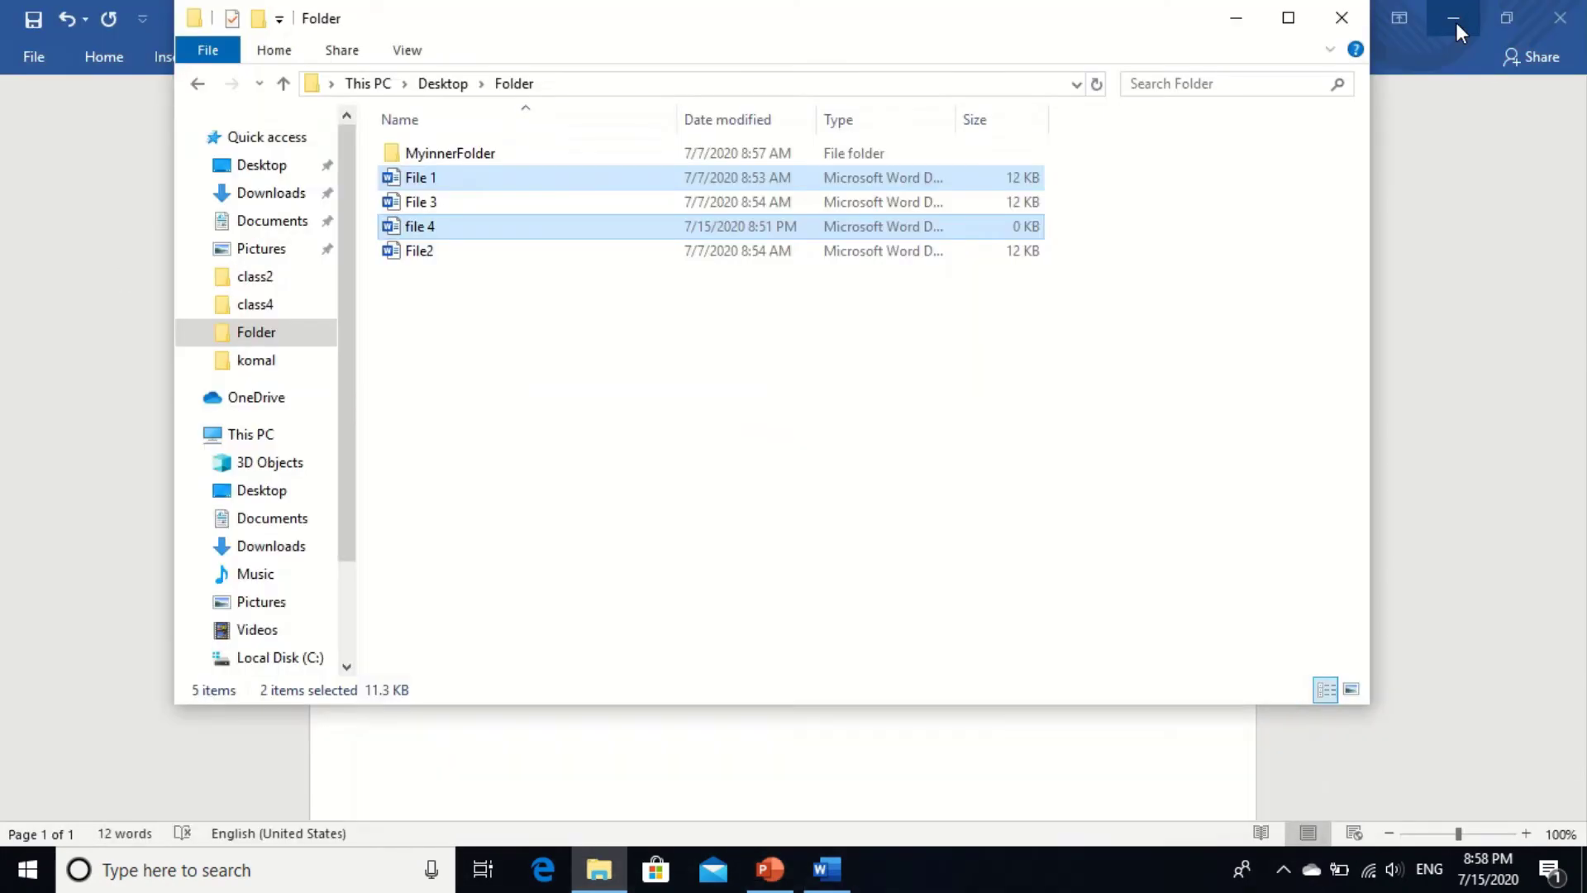
left_click(1236, 20)
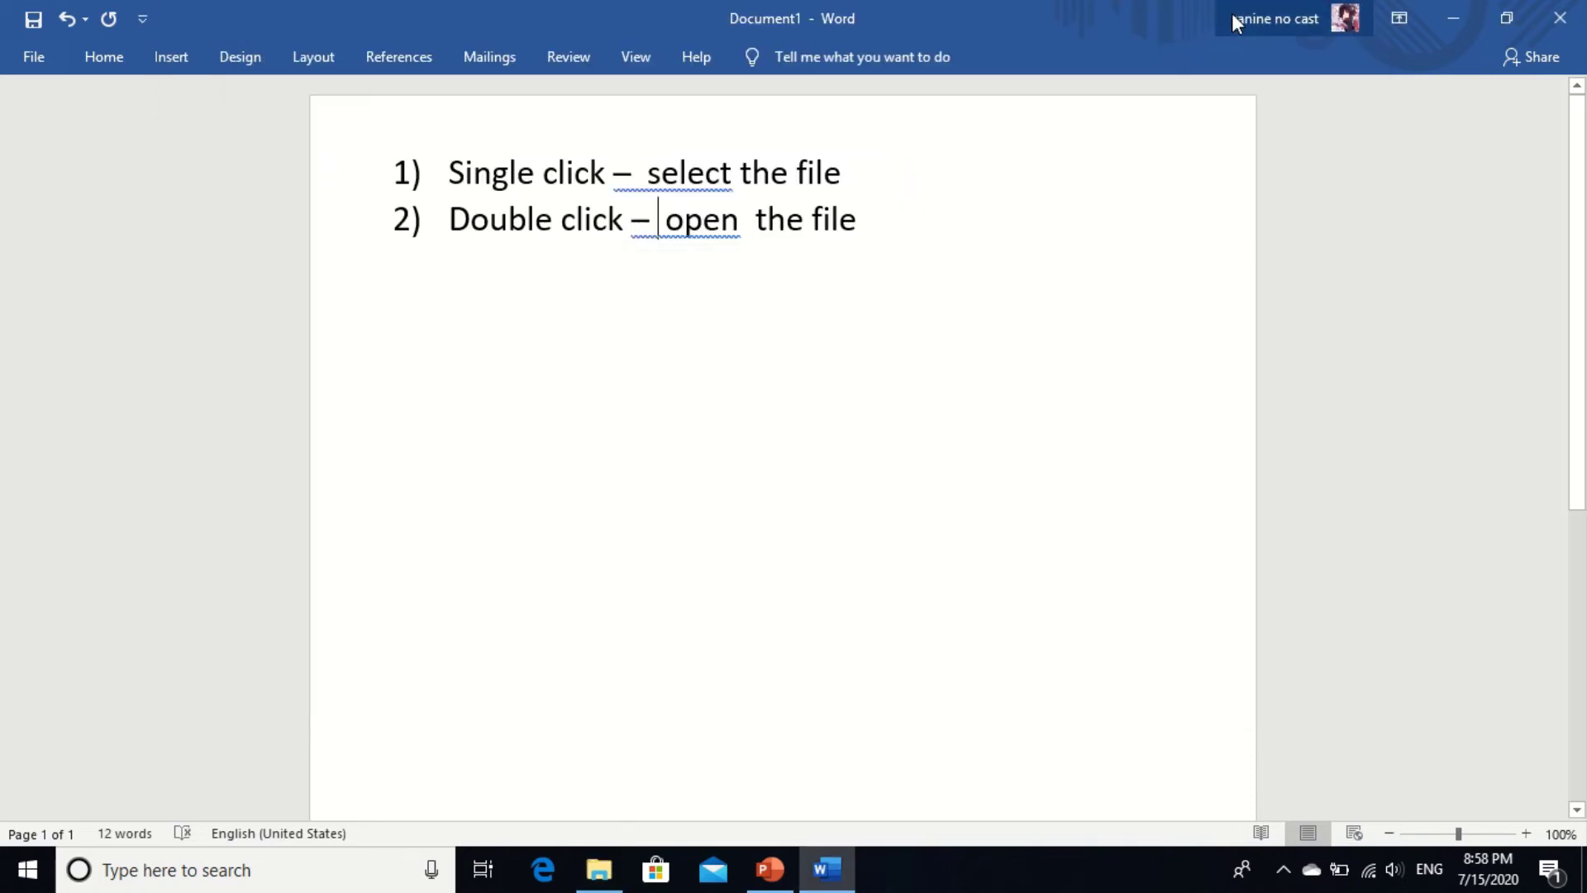
- Minimize Word and delete the desktop Folder from its right-click menu
left_click(1454, 20)
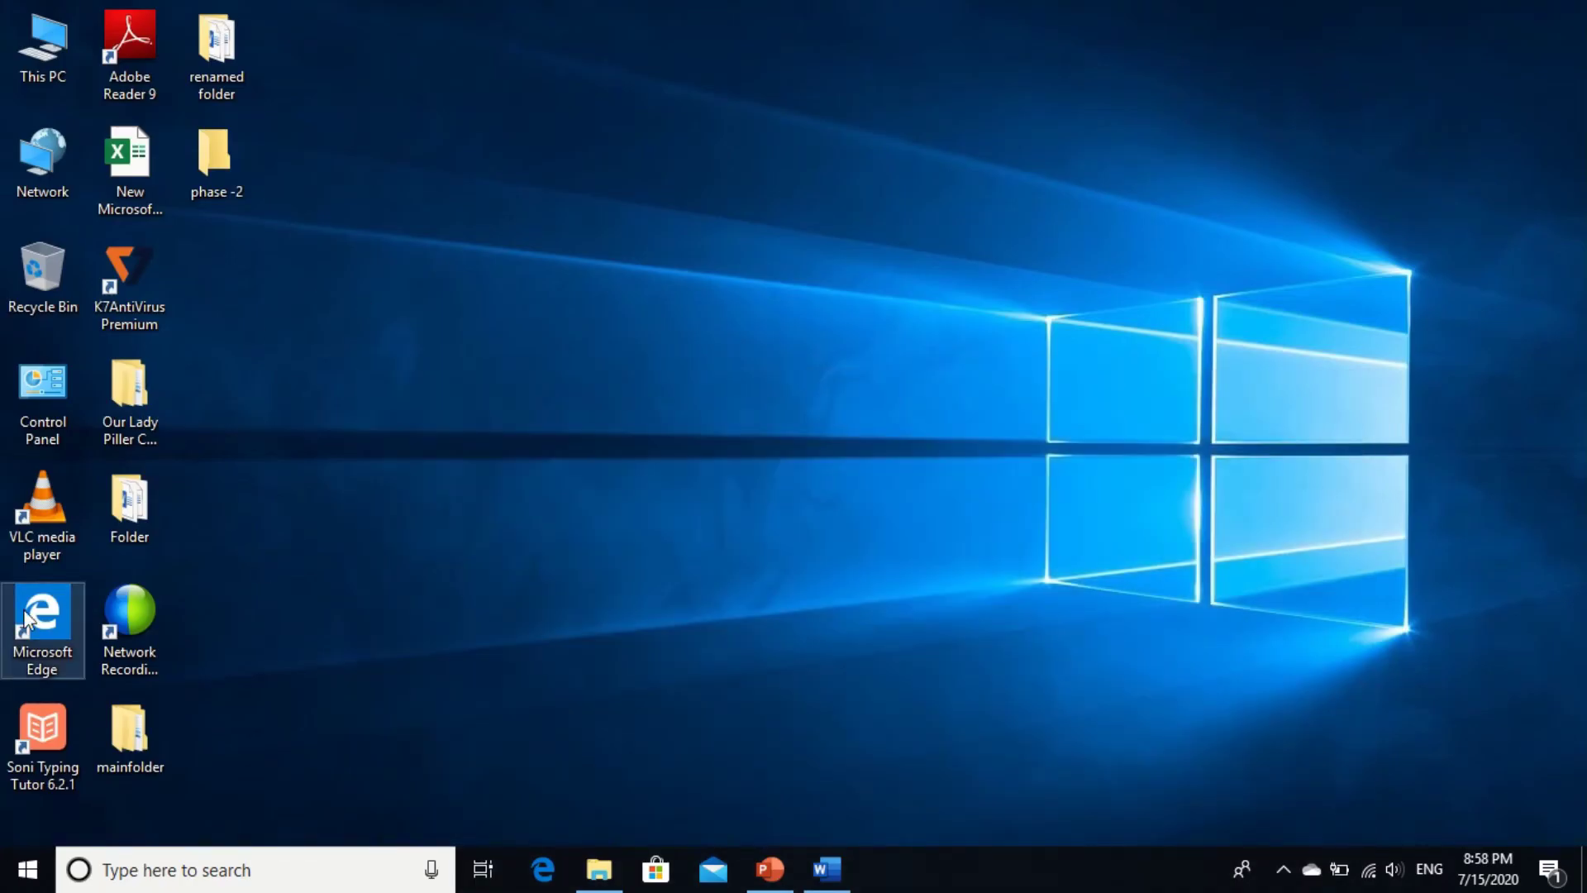
right_click(128, 504)
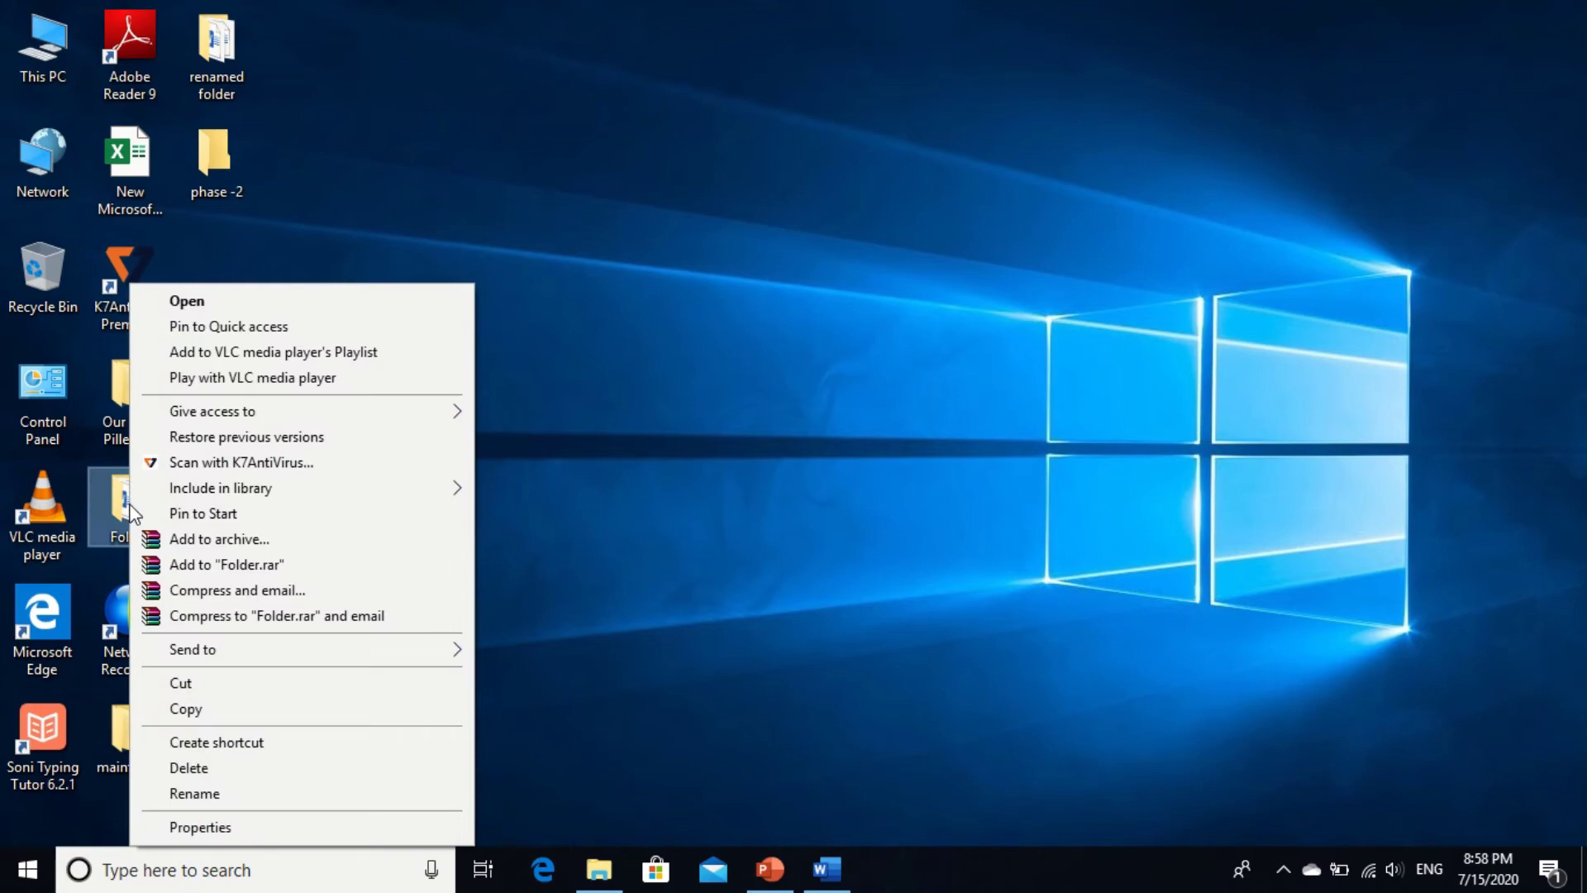
left_click(200, 767)
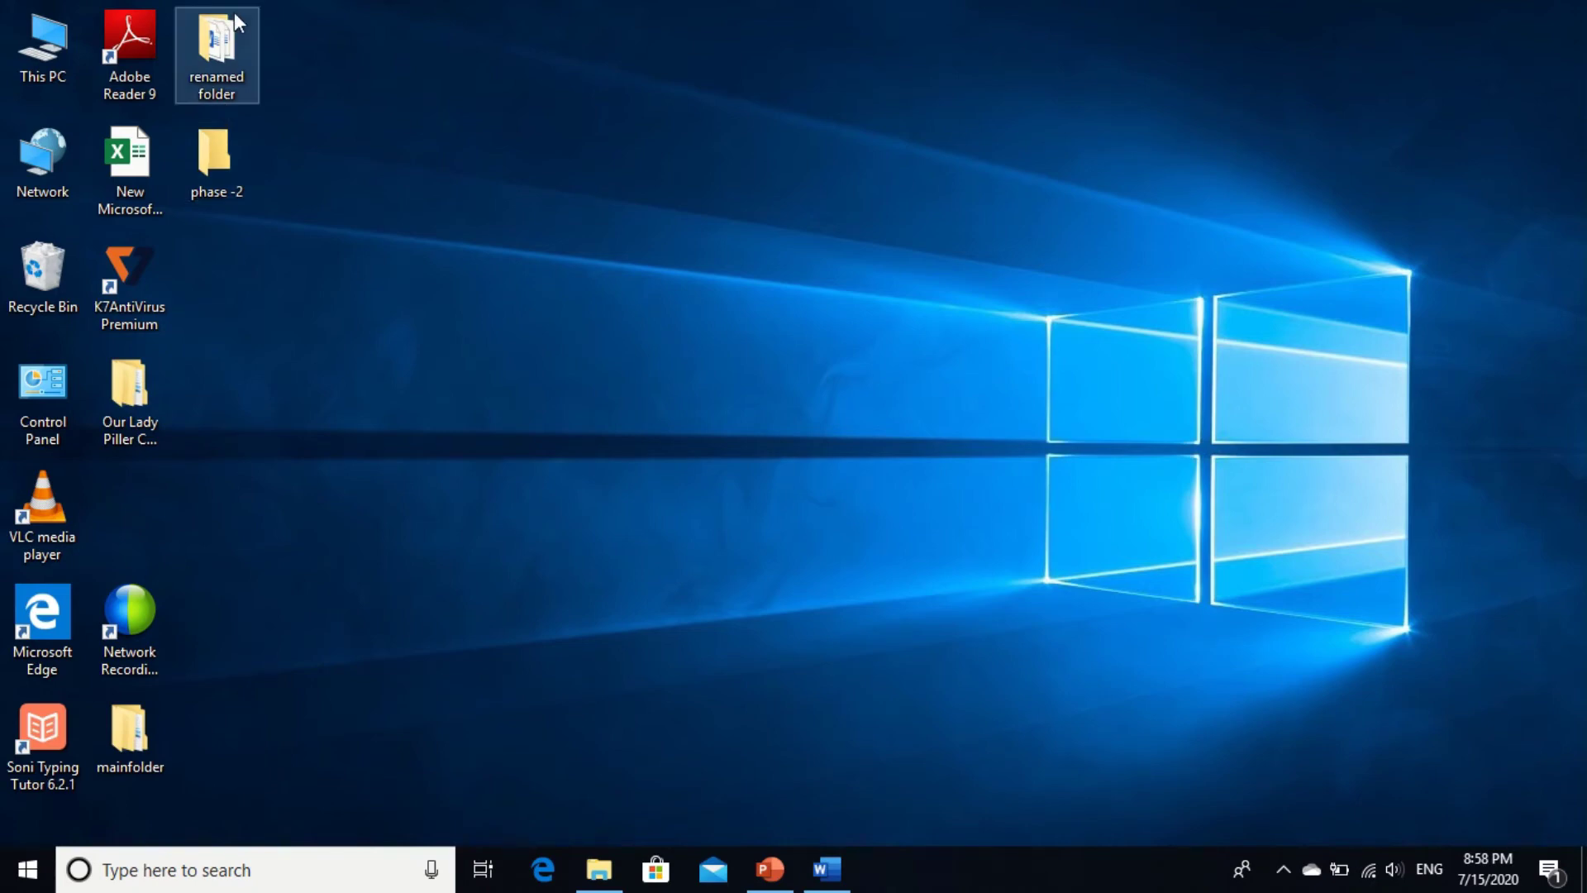
- Delete the renamed folder from the desktop and switch back to PowerPoint's slide 13
left_click(229, 49)
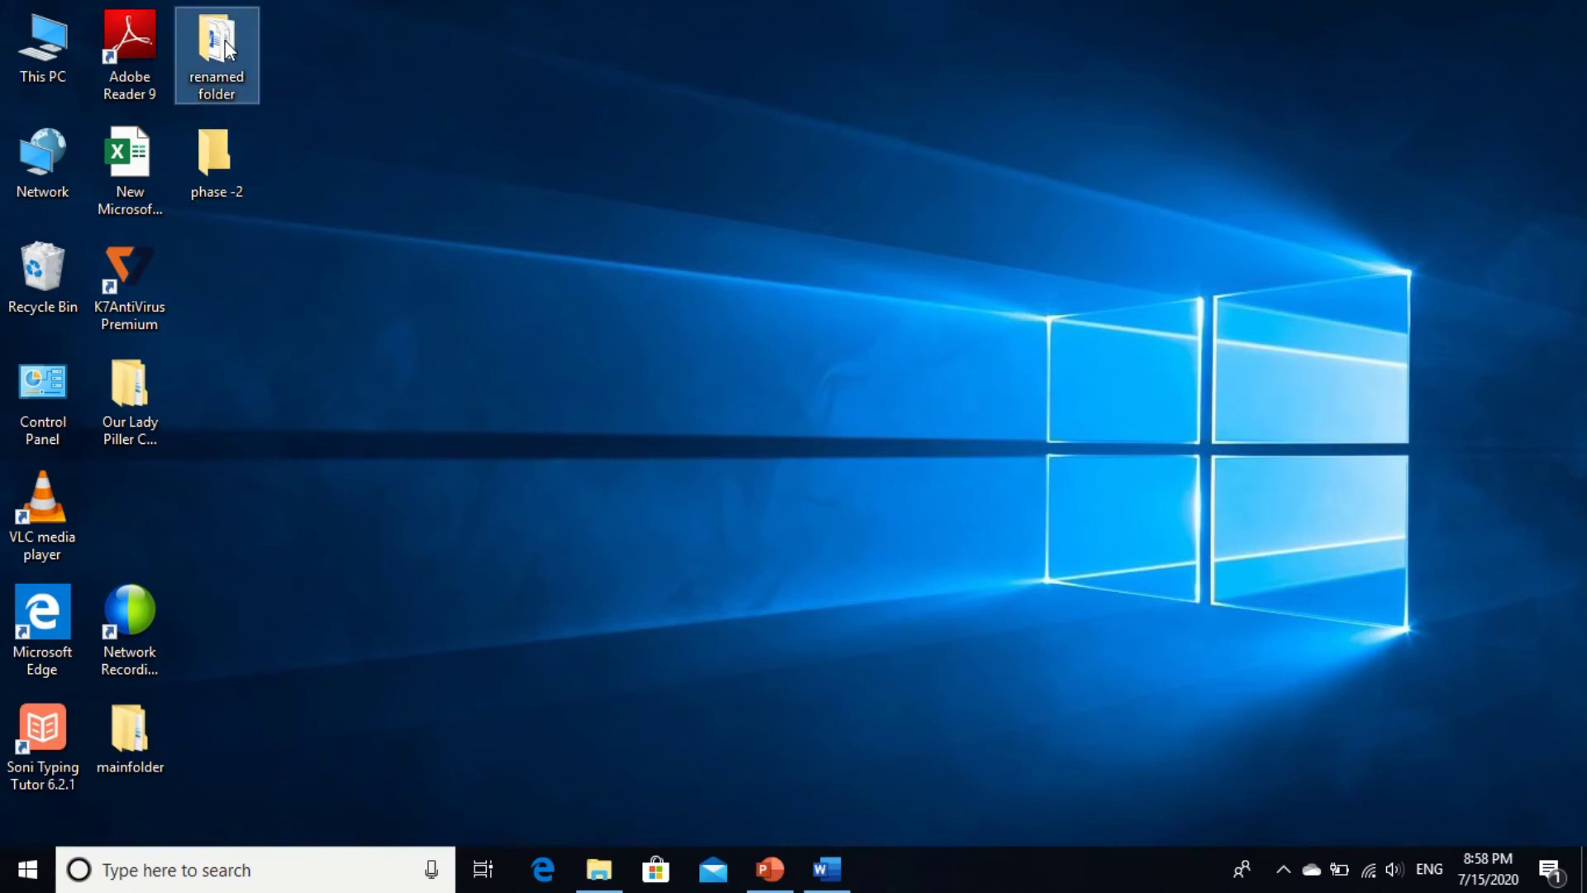
mouse_move(228, 50)
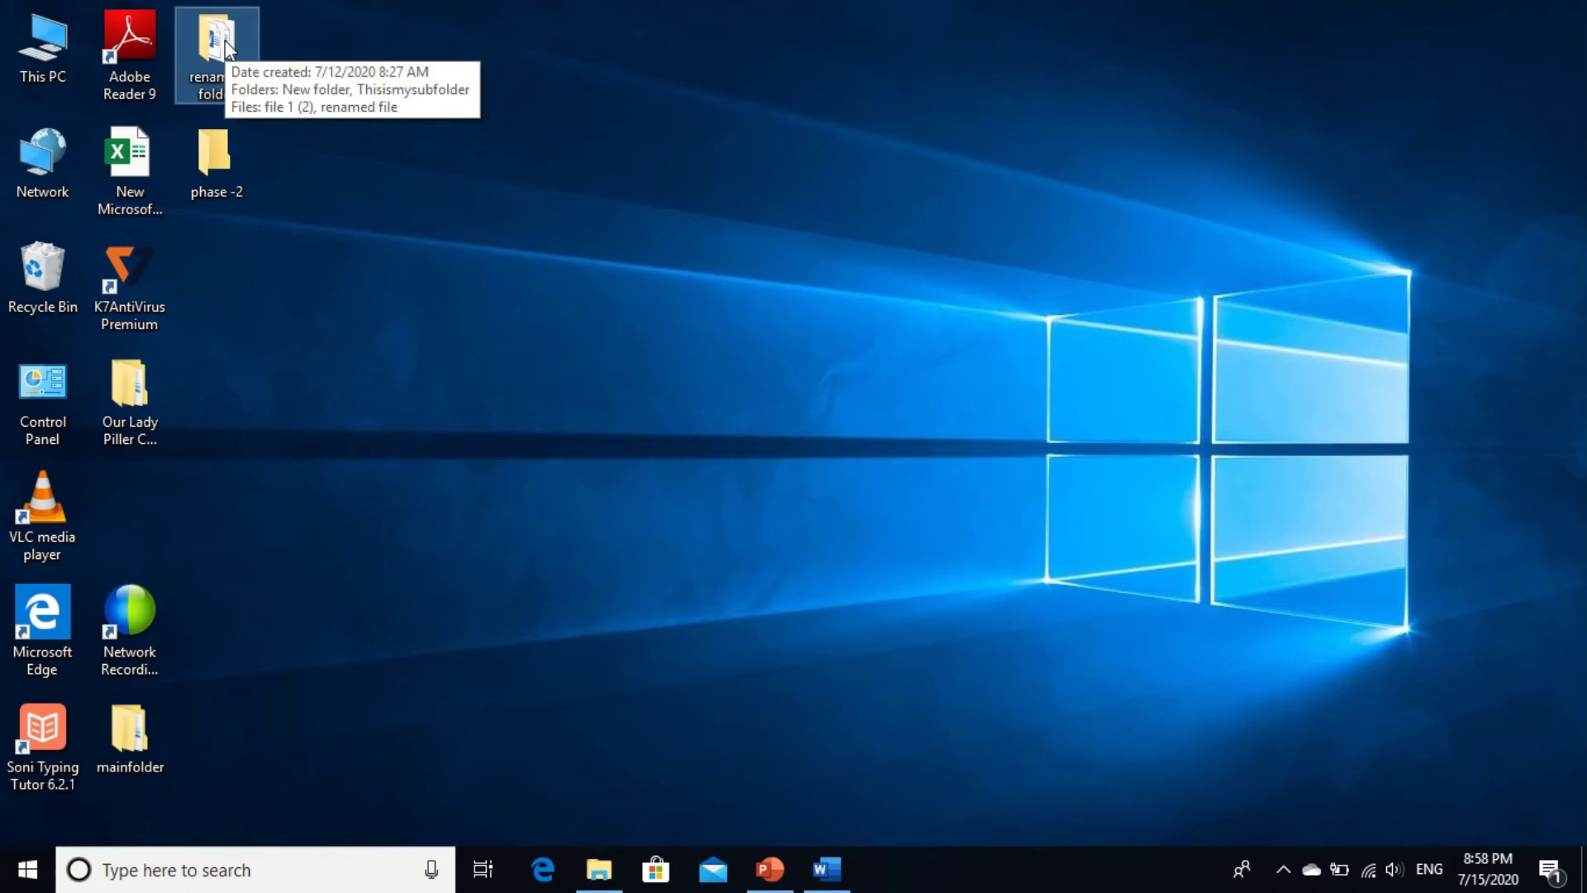
key("Delete")
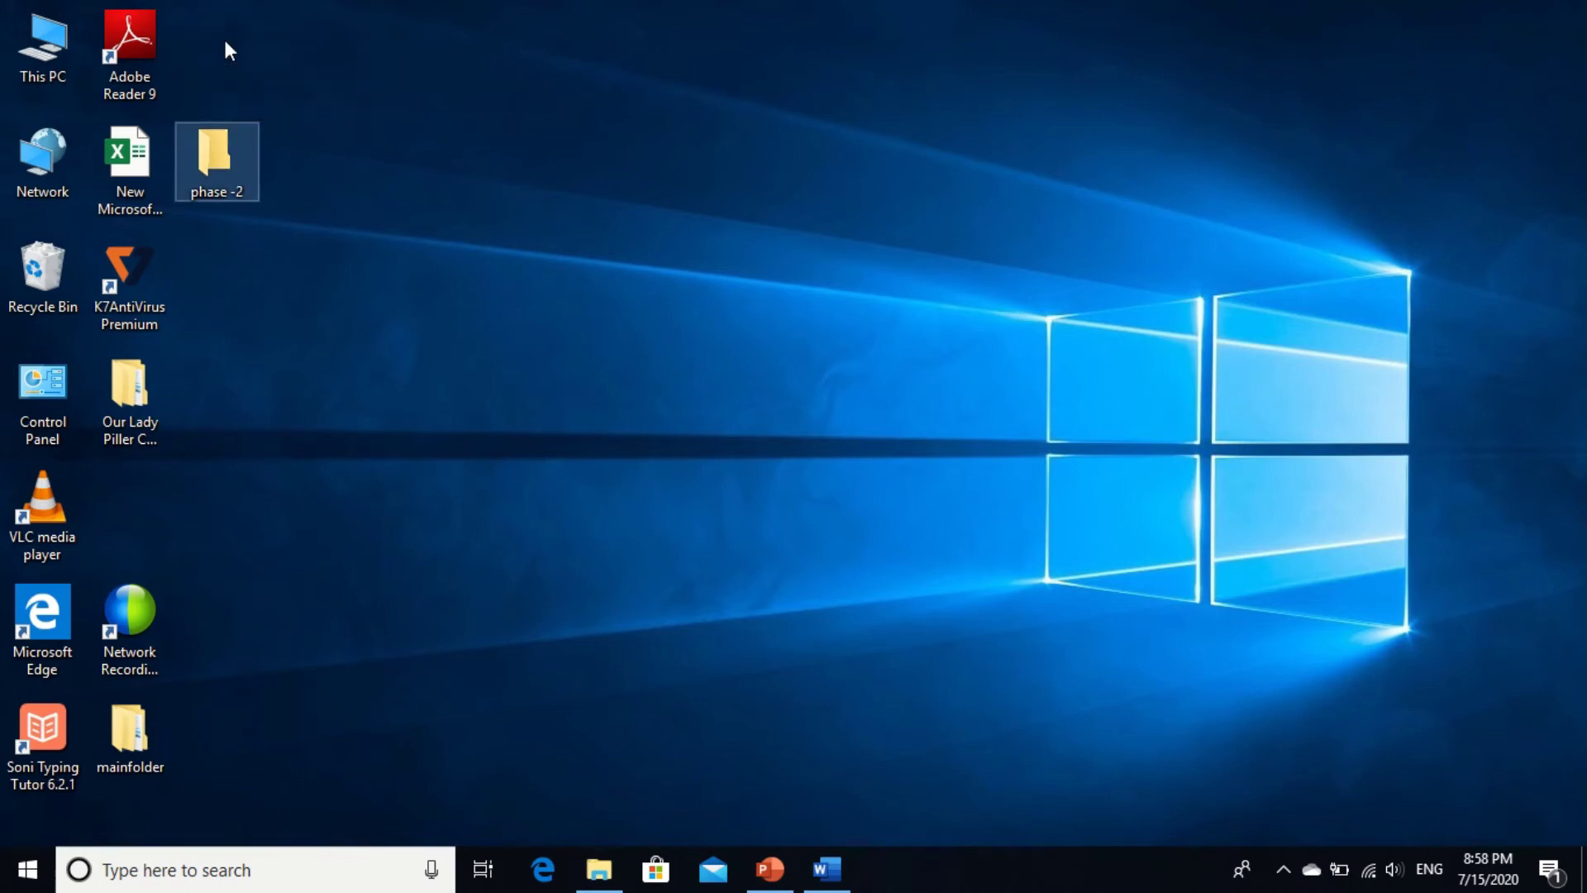
left_click(229, 50)
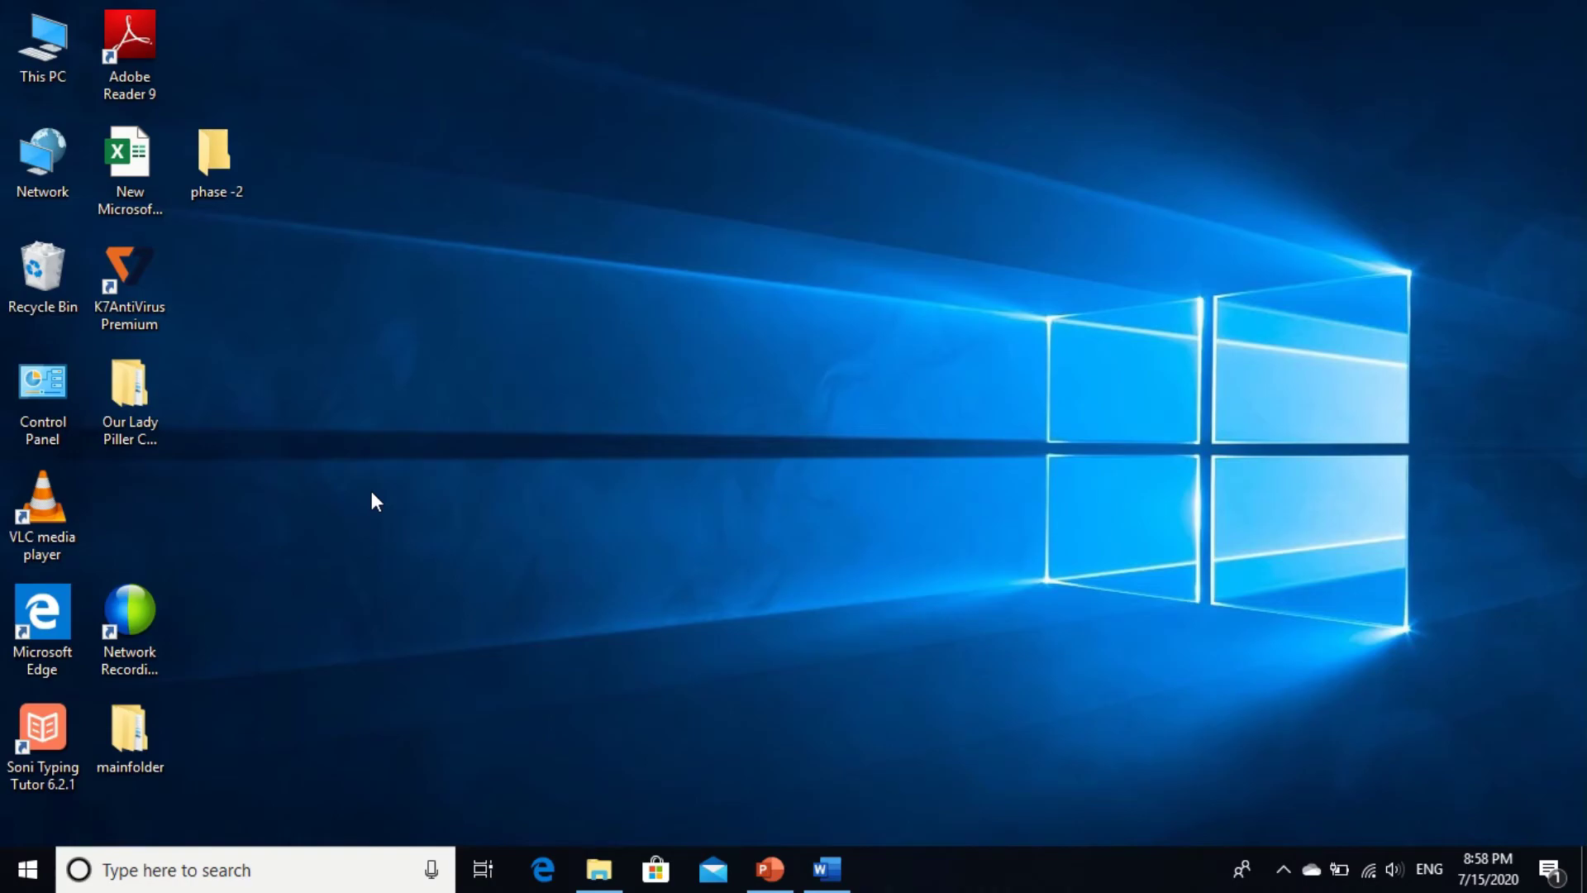
key("alt+Tab")
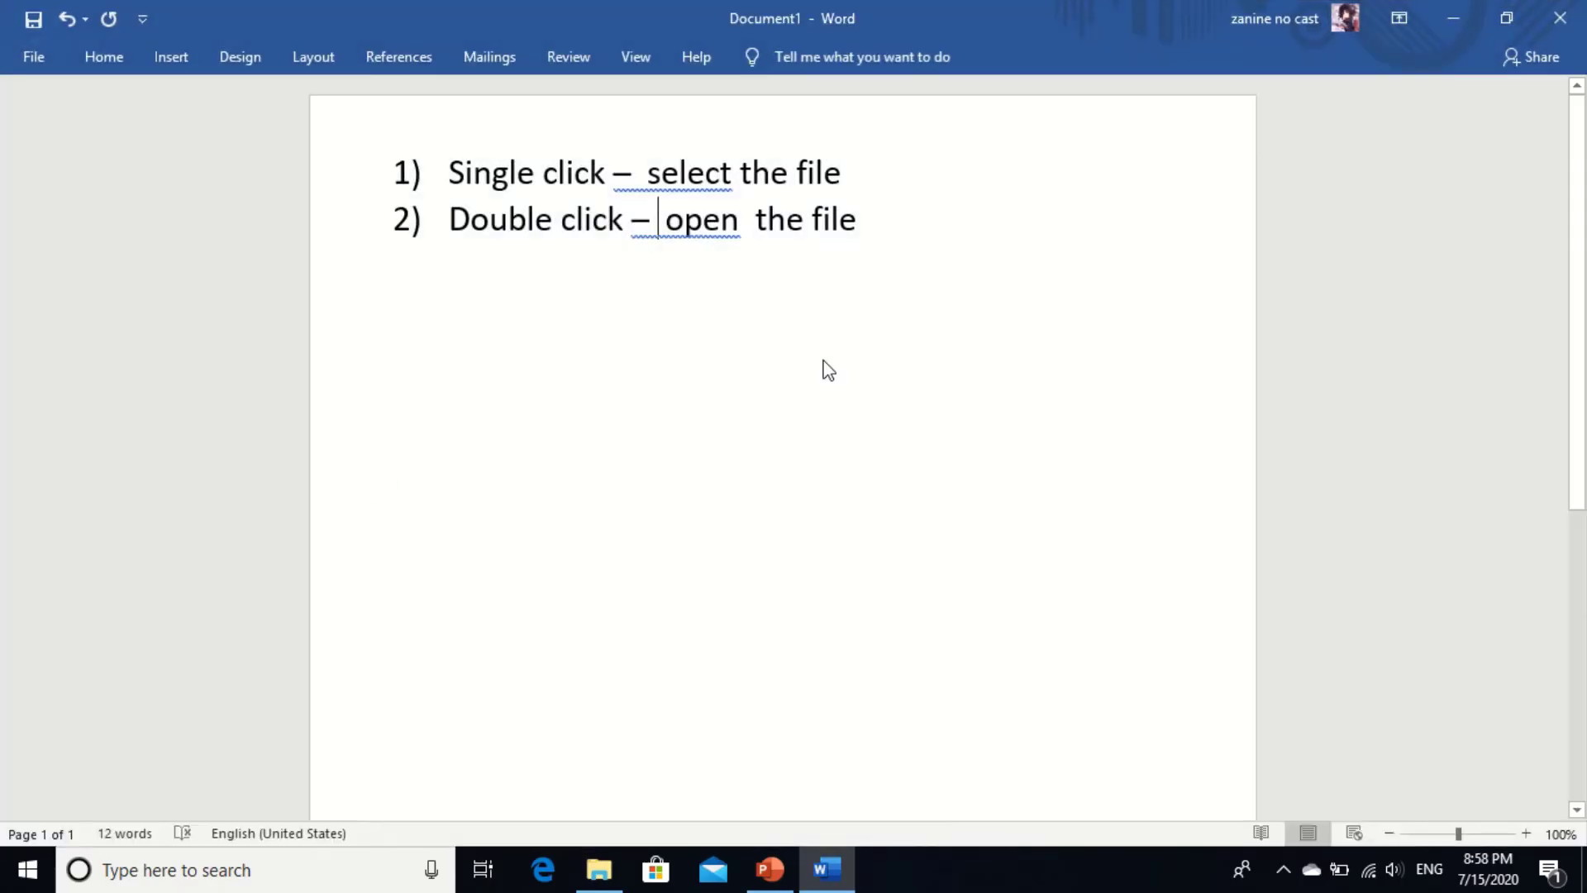
key("alt+Tab")
key("Tab")
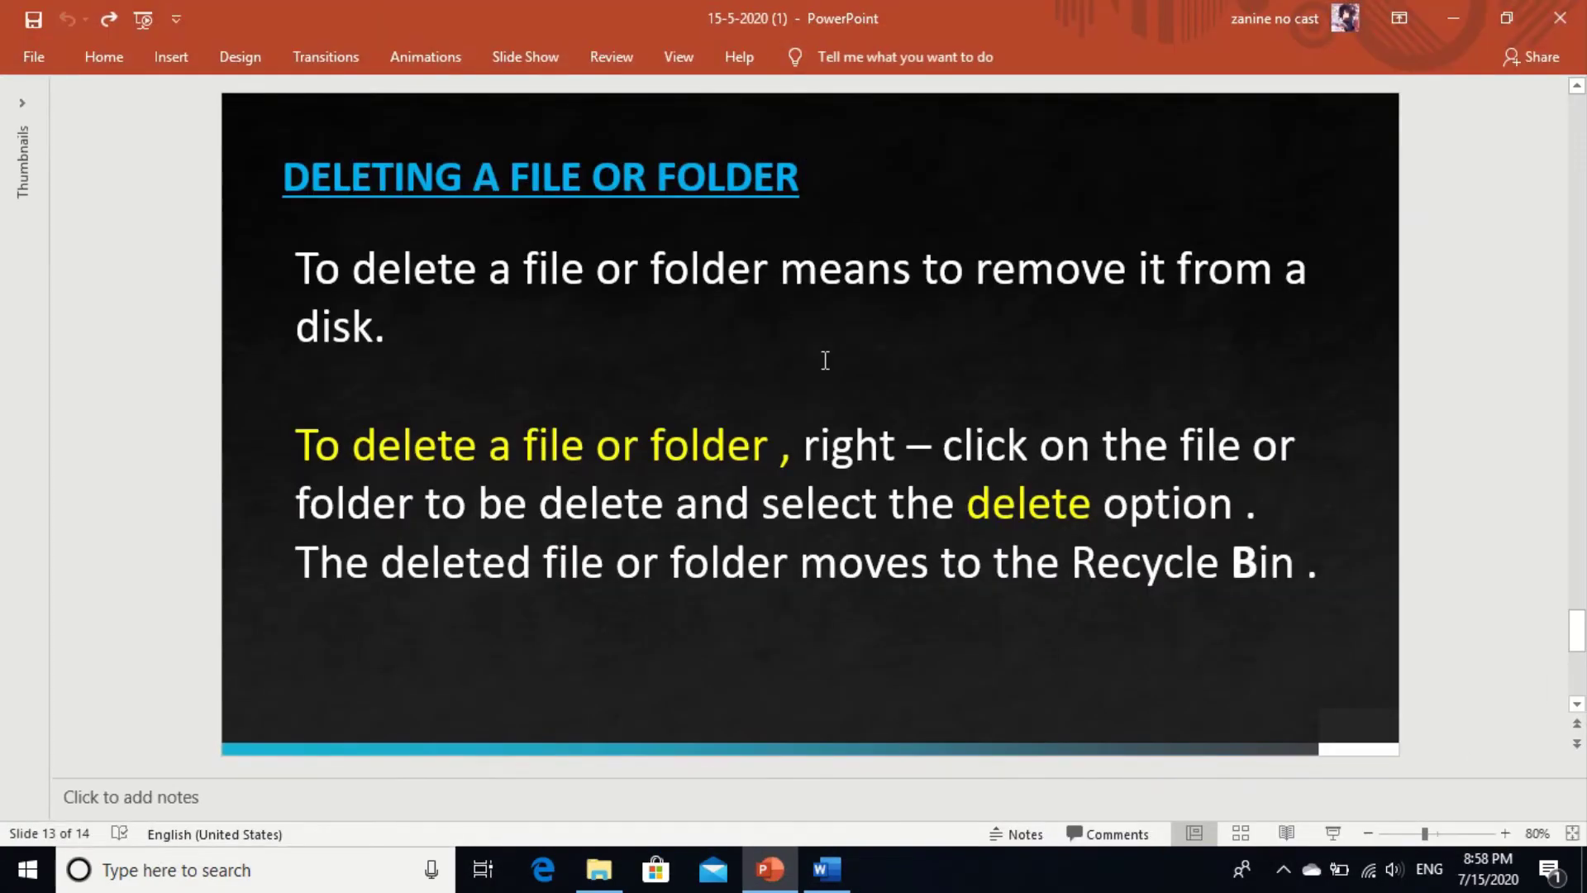
- Scroll to slide 14 and highlight the STEP-1 and STEP-2 text
scroll(824, 361, "down", 1)
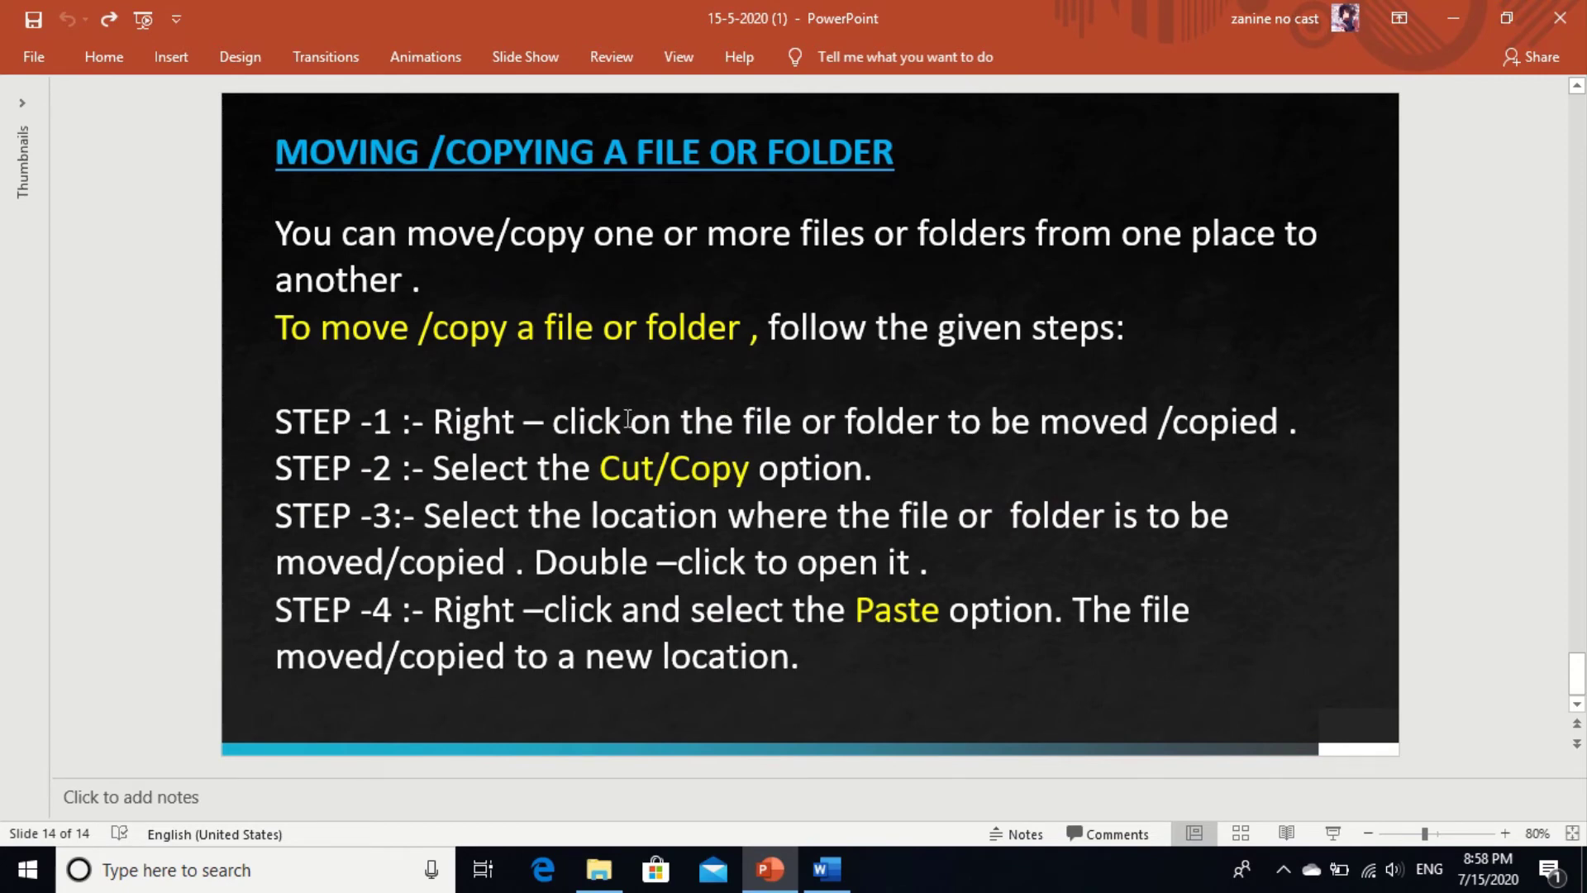
left_click(431, 422)
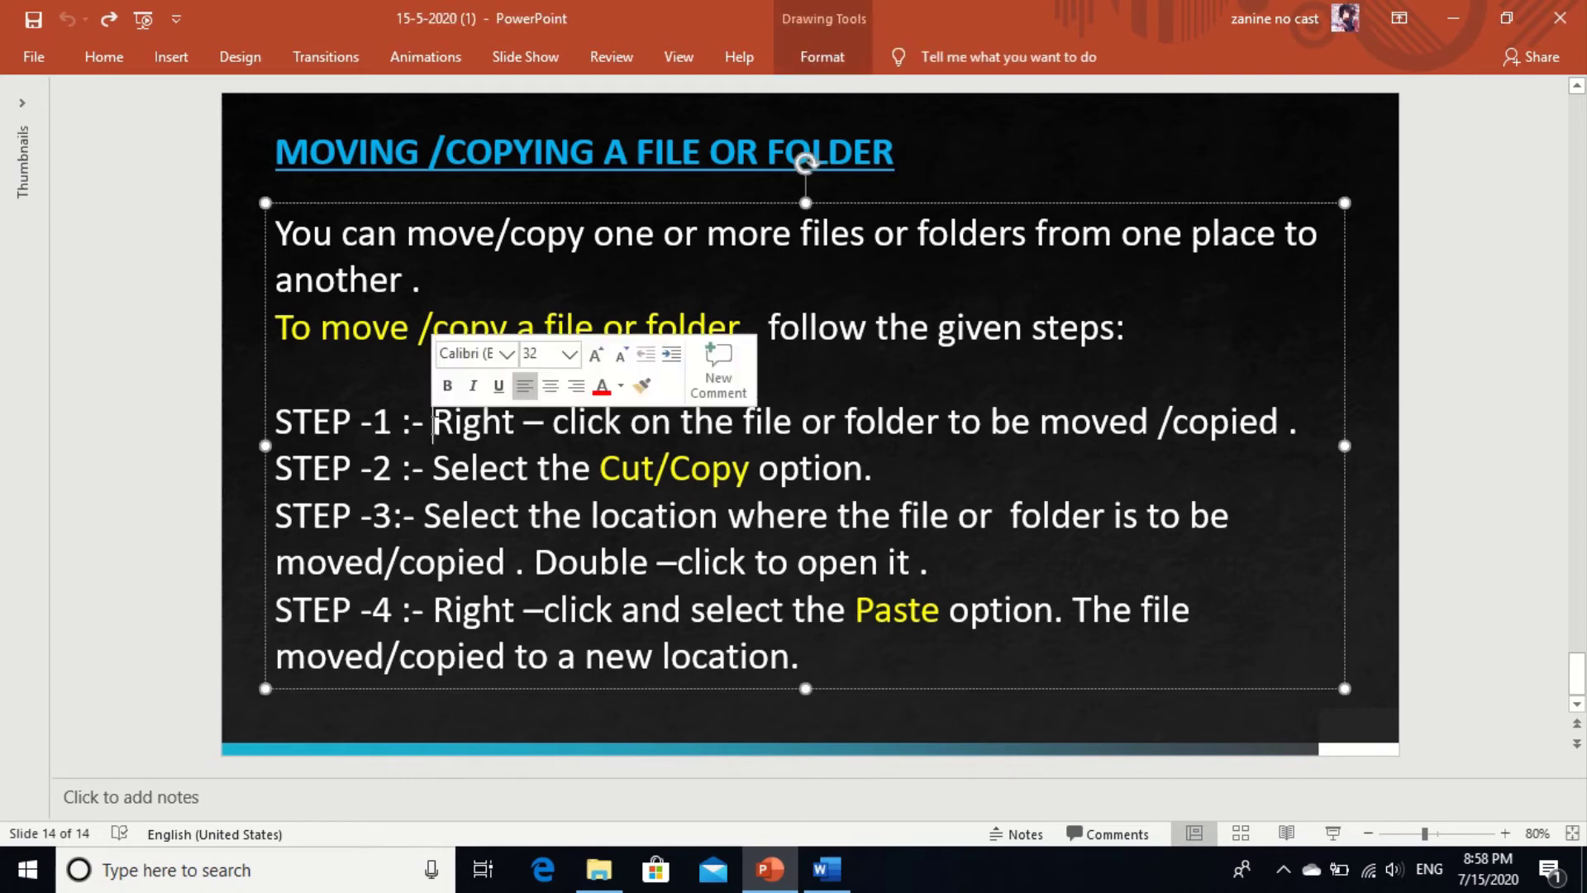
left_click_drag(432, 422, 1299, 421)
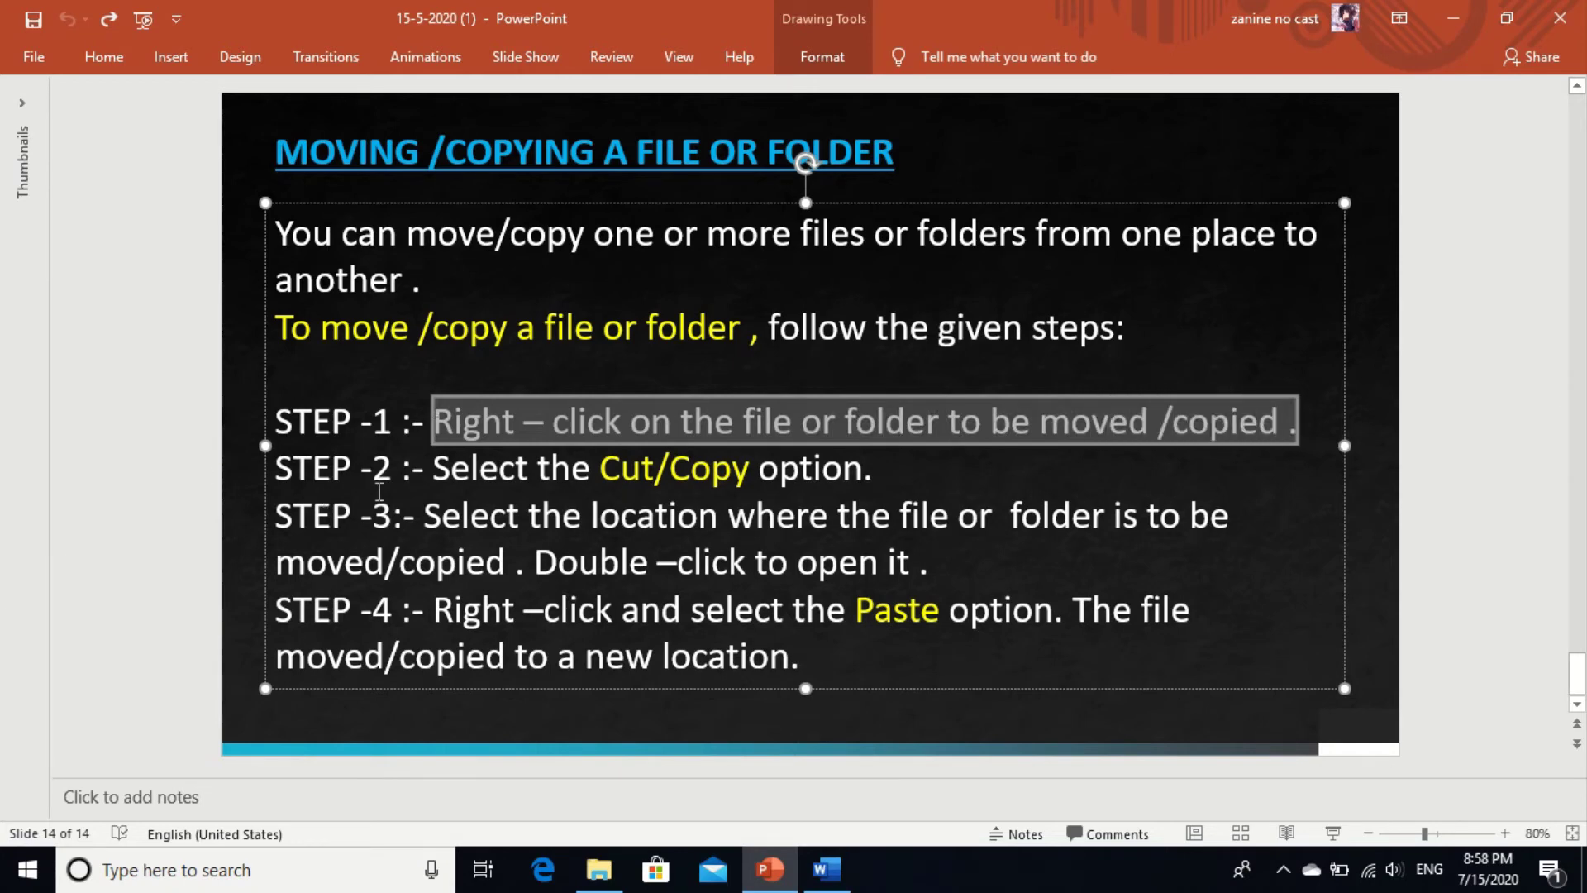
left_click(433, 471)
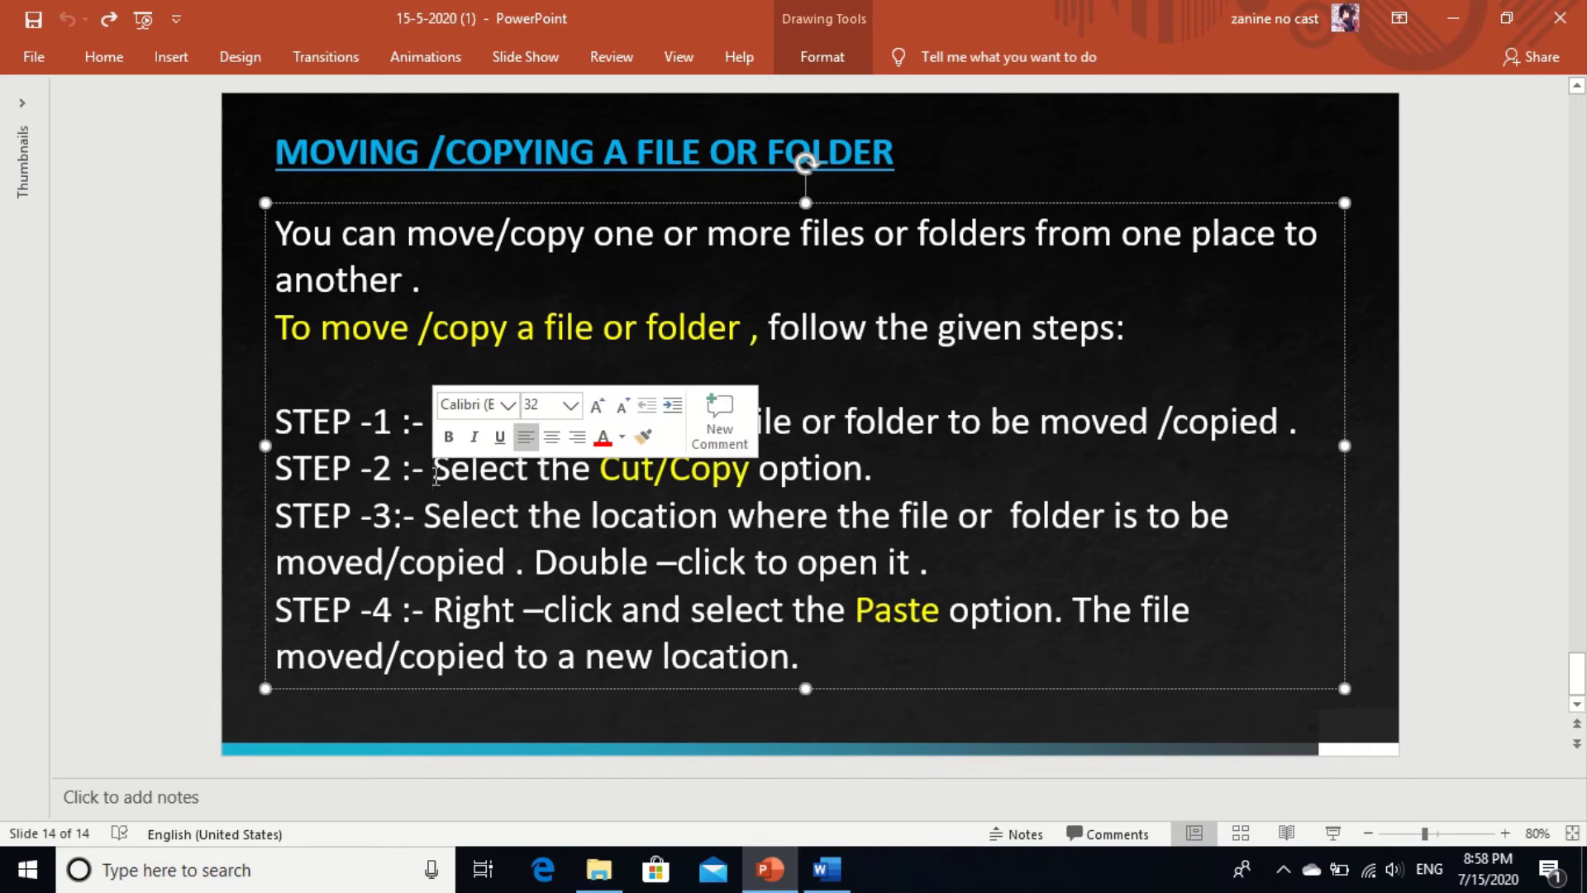
key("shift+Right")
key("shift+Right")
key("shift+Right")
key("shift+Right")
key("shift+Right")
key("shift+Right")
key("shift+Right")
key("shift+Right")
key("shift+Right")
key("shift+Right")
key("shift+Right")
key("shift+Right")
key("shift+Right")
key("shift+Right")
key("shift+Right")
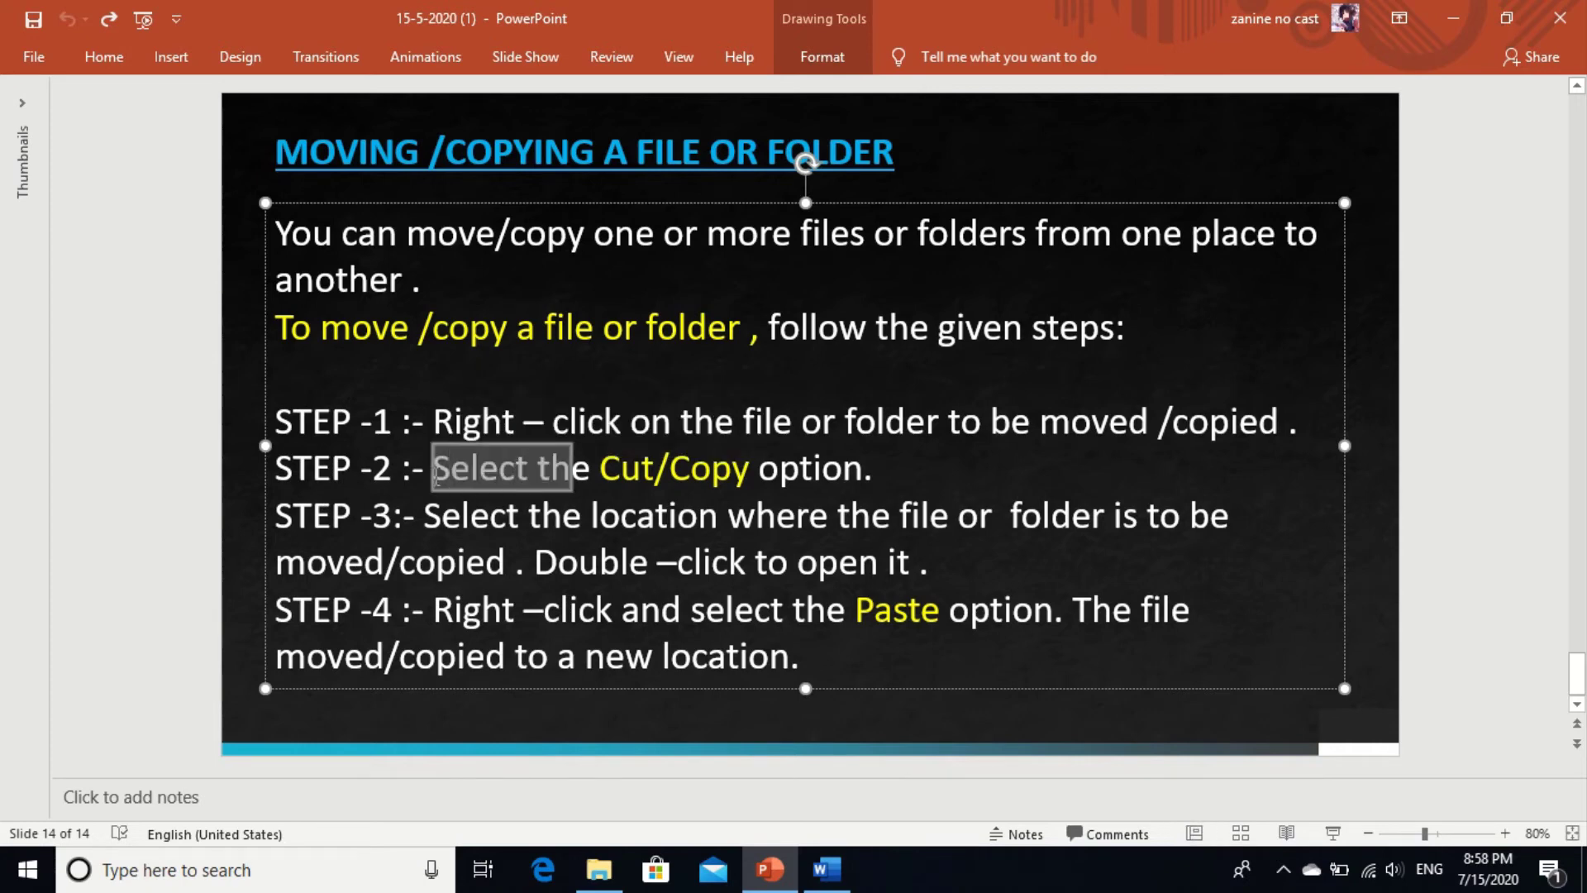
key("shift+Right")
key("shift+Right")
key("shift+Right")
key("shift+Right")
key("shift+Right")
key("shift+Right")
key("shift+Right")
key("shift+Right")
key("shift+Right")
key("shift+Right")
key("shift+Right")
key("shift+Right")
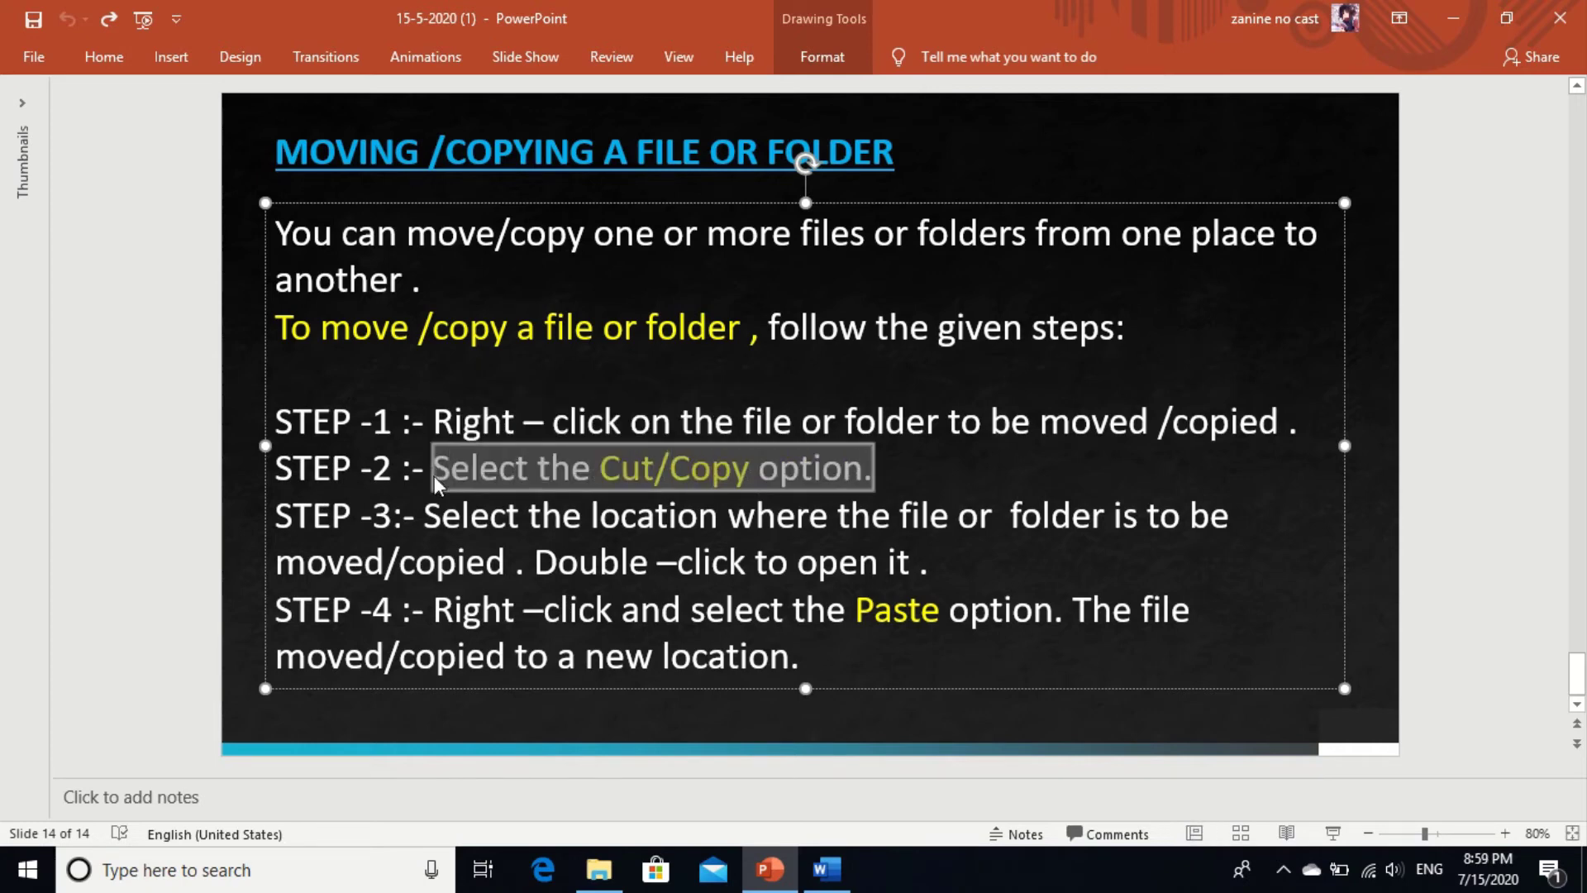
- Highlight the STEP-3 and STEP-4 text, then restore PowerPoint to a smaller window
left_click(433, 526)
key("shift+Right")
key("shift+Right")
key("shift+Right")
key("shift+Right")
key("shift+Right")
key("shift+Right")
key("shift+Right")
key("shift+Right")
key("shift+Right")
key("shift+Right")
key("shift+Right")
key("shift+Right")
key("shift+Right")
key("shift+Right")
key("shift+Right")
key("shift+Right")
key("shift+Right")
key("shift+Right")
key("shift+Right")
key("shift+Right")
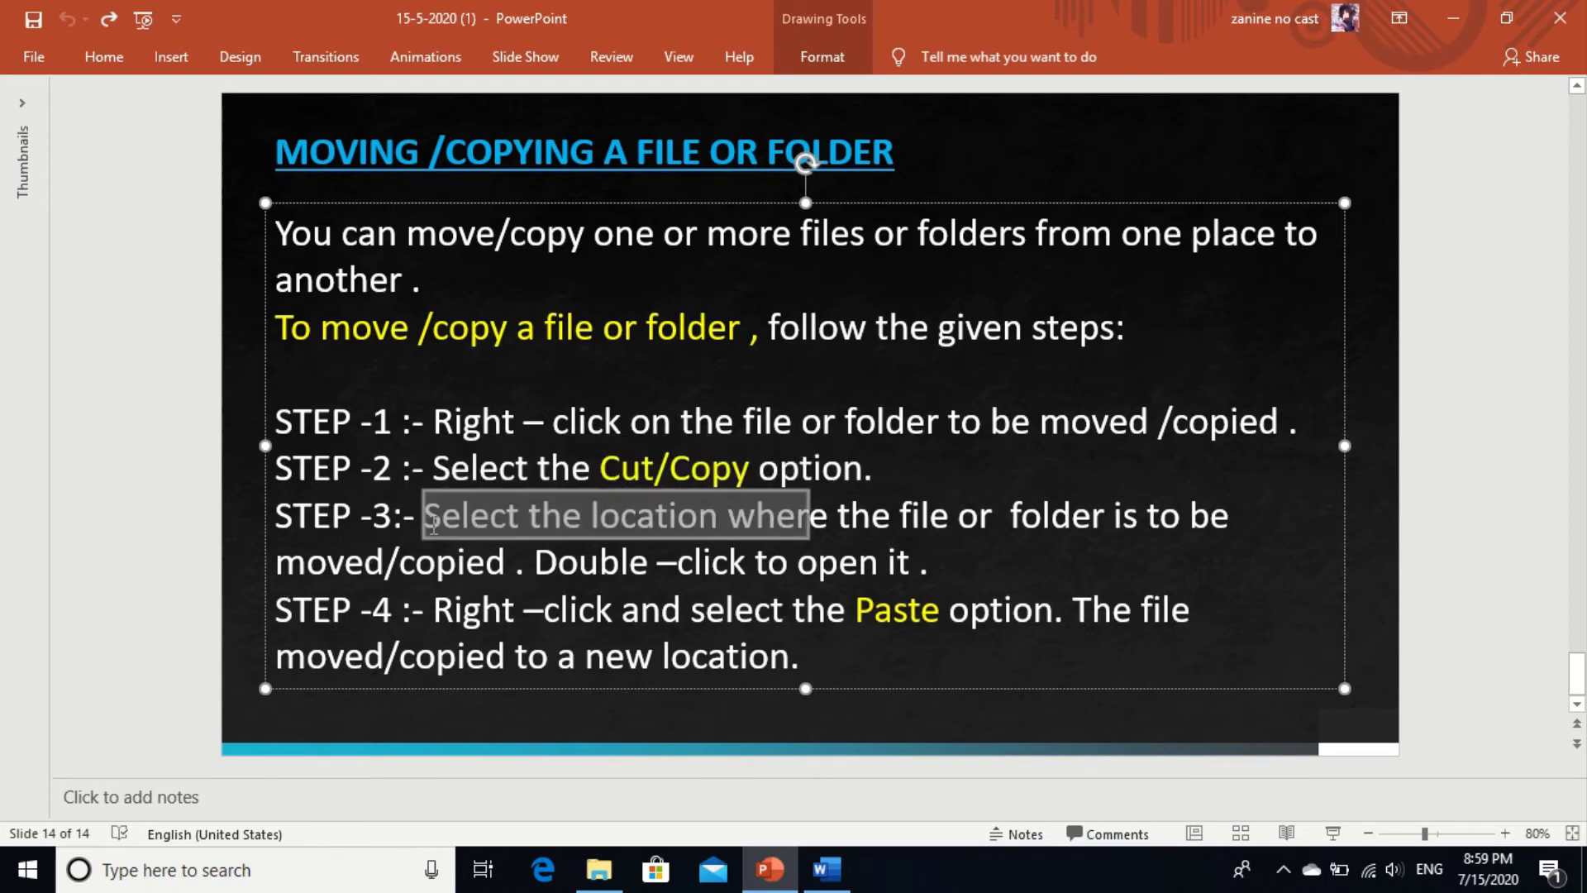
key("shift+Right")
key("shift+Right")
key("shift+Right")
key("shift+Right")
key("shift+Right")
key("shift+Right")
key("shift+Right")
key("shift+Right")
key("shift+Right")
key("shift+Right")
key("shift+Right")
key("shift+Right")
key("shift+Right")
key("shift+Right")
key("shift+Right")
key("shift+Right")
key("shift+Right")
key("shift+Right")
key("shift+Right")
key("shift+Right")
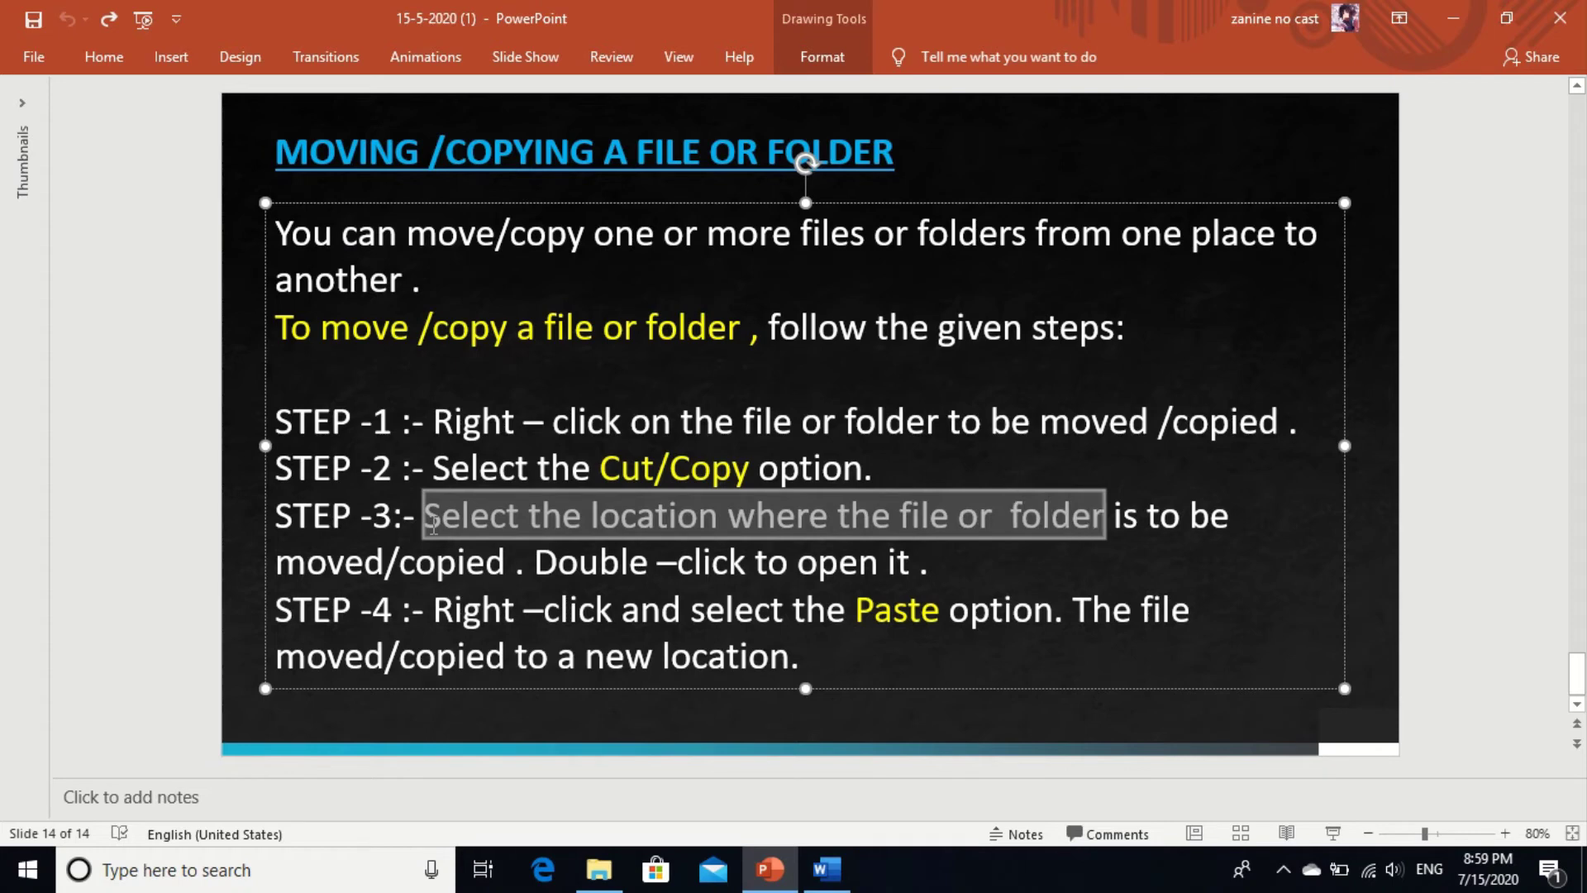
key("shift+Right")
key("shift+Right")
key("shift+Right")
key("shift+Right")
key("shift+Right")
key("shift+Right")
key("shift+Right")
key("shift+Right")
key("shift+Right")
key("shift+Right")
key("shift+Right")
key("shift+Right")
key("shift+Right")
key("shift+Right")
key("shift+Right")
key("shift+Right")
key("shift+Right")
key("shift+Right")
key("shift+Right")
key("shift+Right")
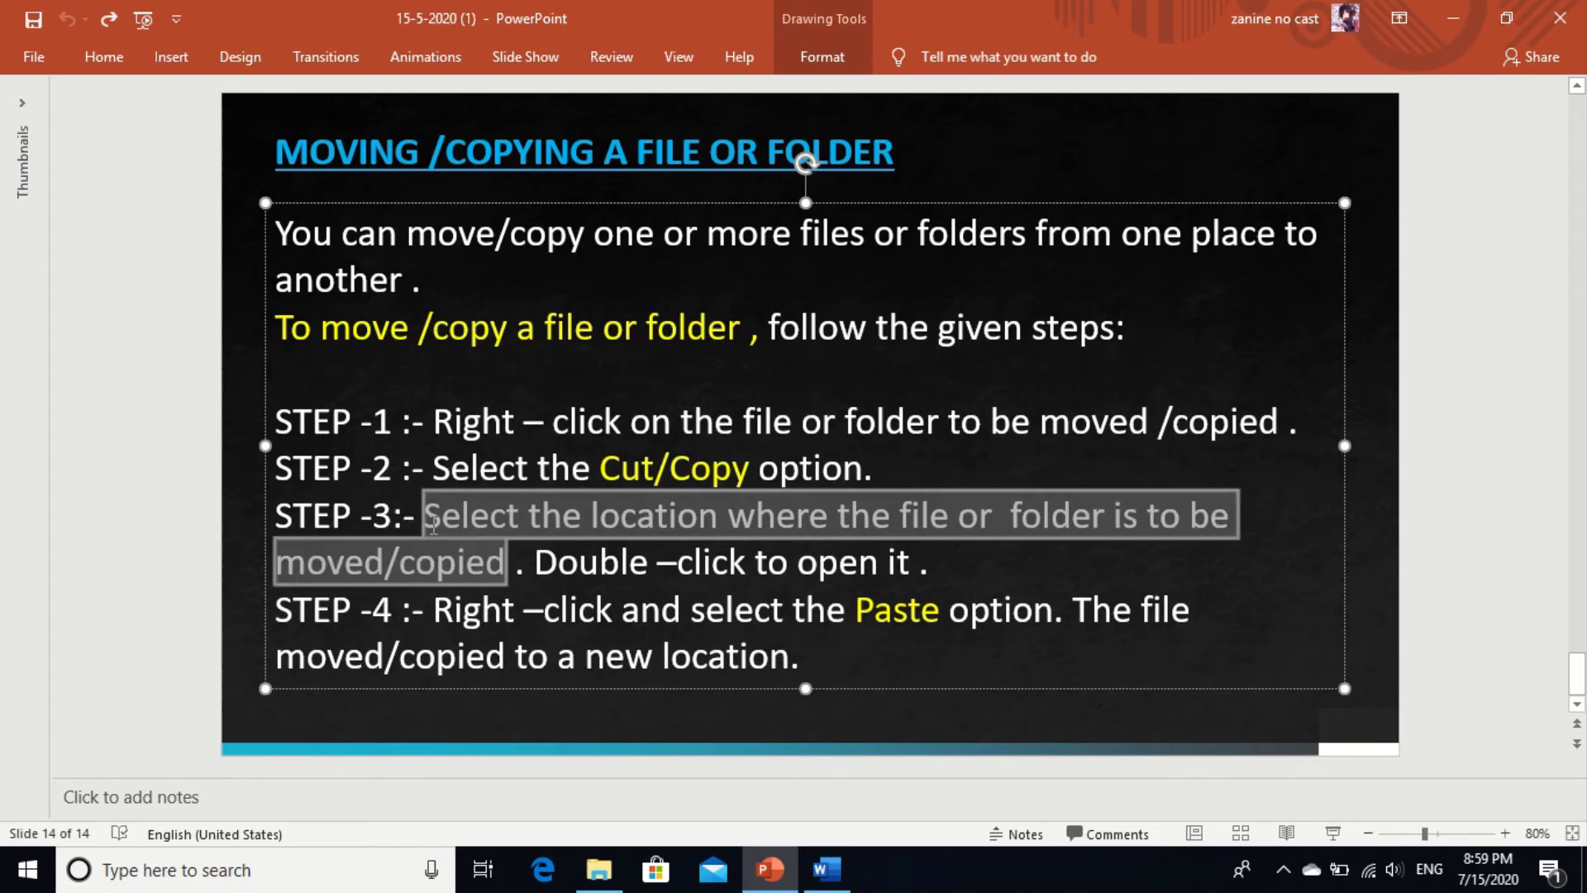
key("shift+Right")
key("shift+Right")
key("shift+Right")
key("shift+Right")
key("shift+Right")
key("shift+Right")
key("shift+Right")
key("shift+Right")
key("shift+Right")
key("shift+Right")
key("shift+Right")
key("shift+Right")
key("shift+Right")
key("shift+Right")
key("shift+Right")
key("shift+Right")
key("shift+Right")
key("shift+Right")
key("shift+Right")
key("shift+Right")
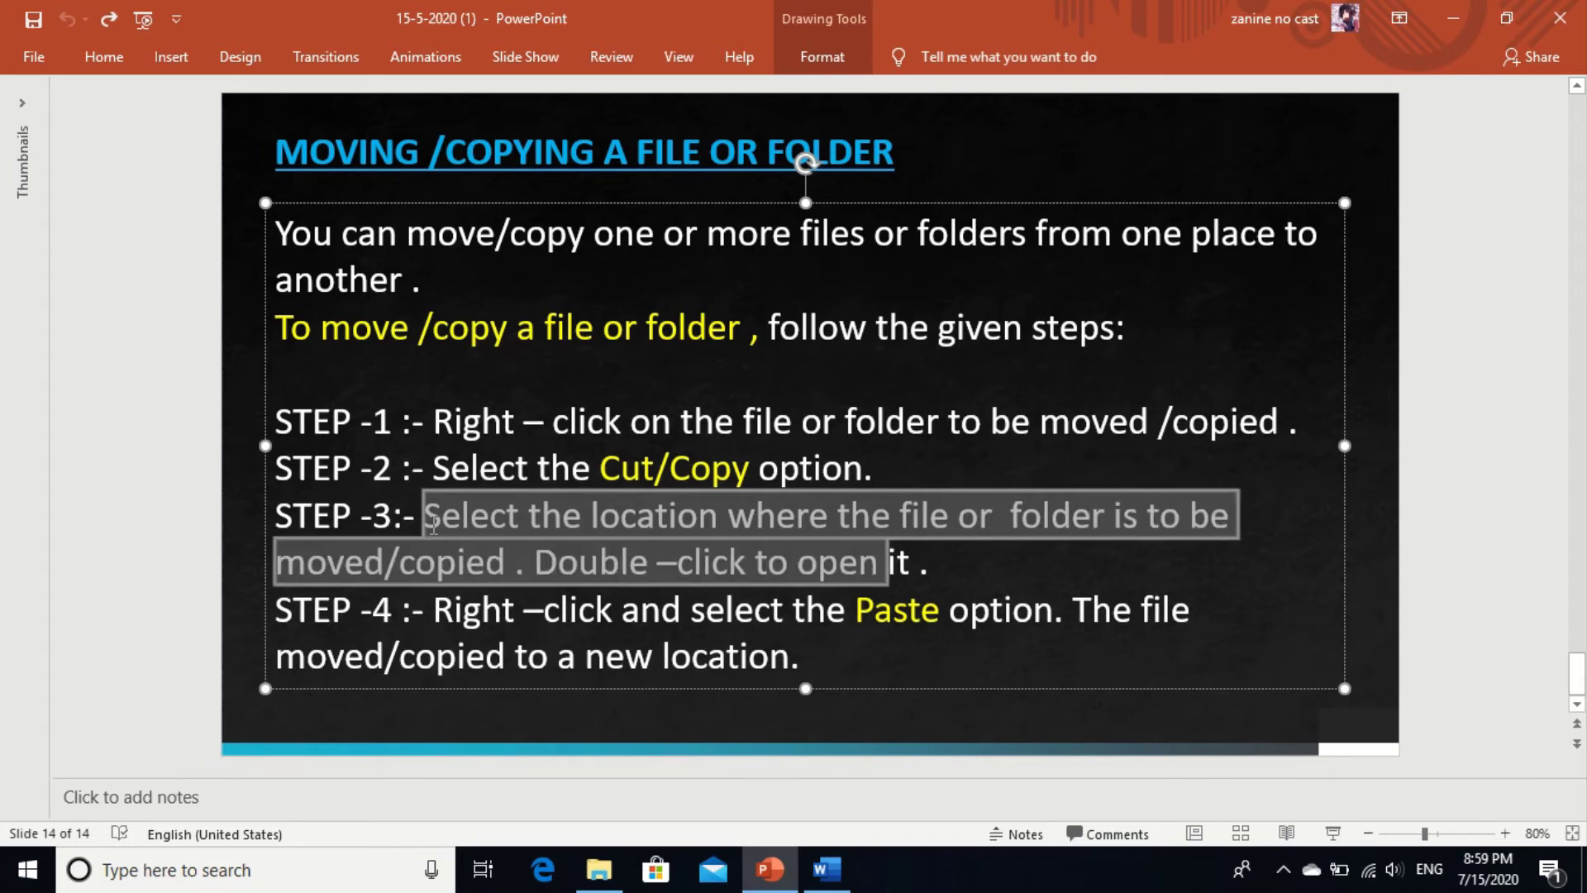
key("shift+Right")
key("shift+Right")
key("shift+Right")
key("shift+Right")
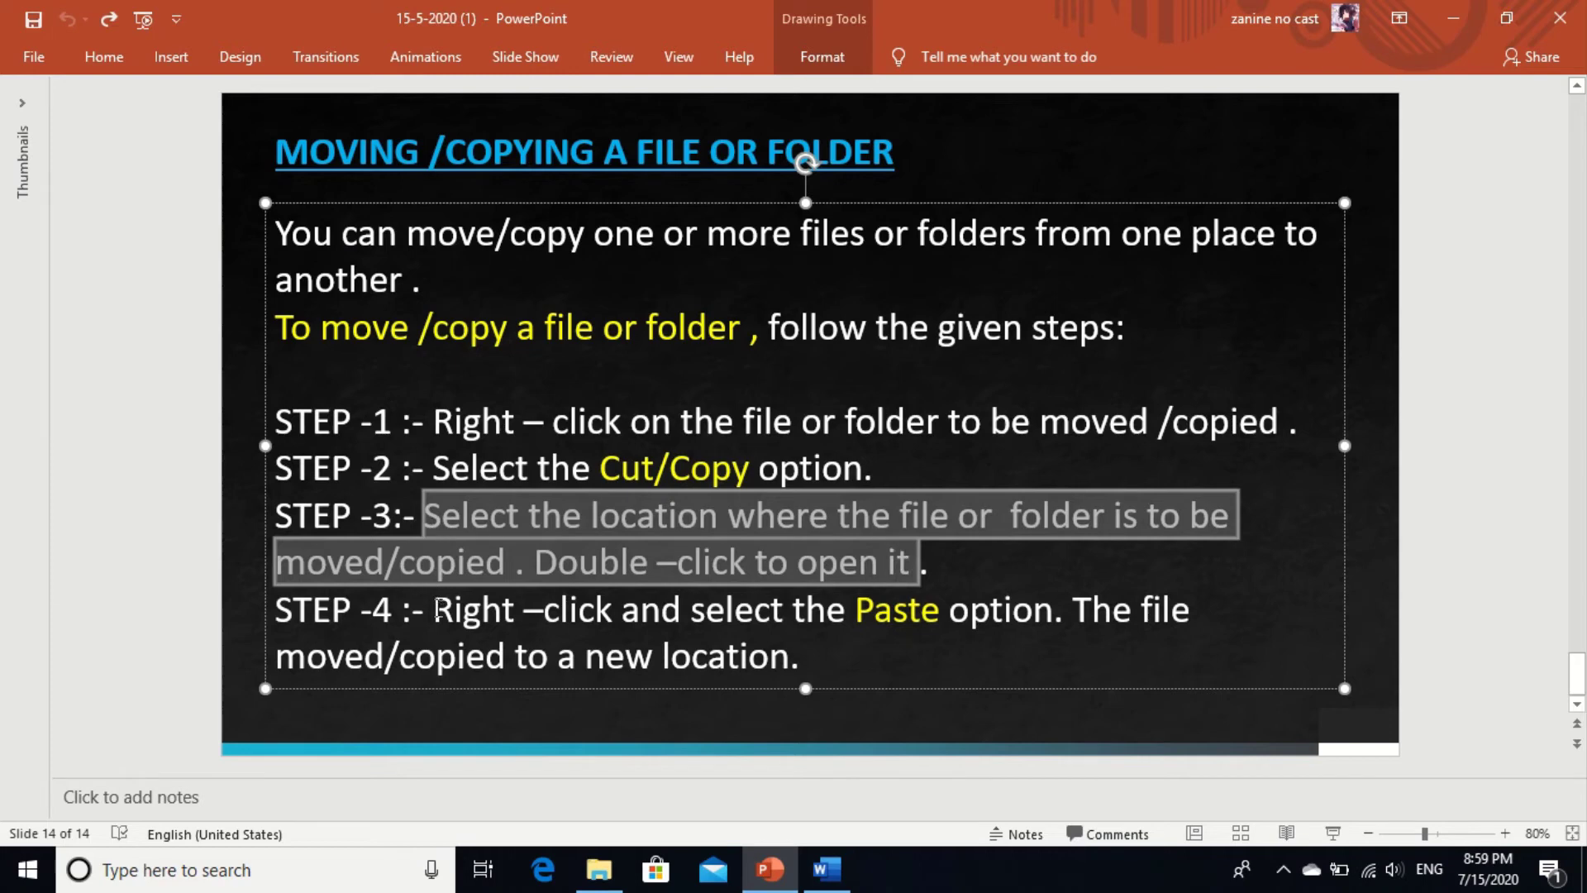
left_click(438, 610)
key("shift+Right")
key("shift+Right")
key("shift+Right")
key("shift+Right")
key("shift+Right")
key("shift+Right")
key("shift+Right")
key("shift+Right")
key("shift+Right")
key("shift+Right")
key("shift+Right")
key("shift+Right")
key("shift+Right")
key("shift+Right")
key("shift+Right")
key("shift+Right")
key("shift+Right")
key("shift+Right")
key("shift+Right")
key("shift+Right")
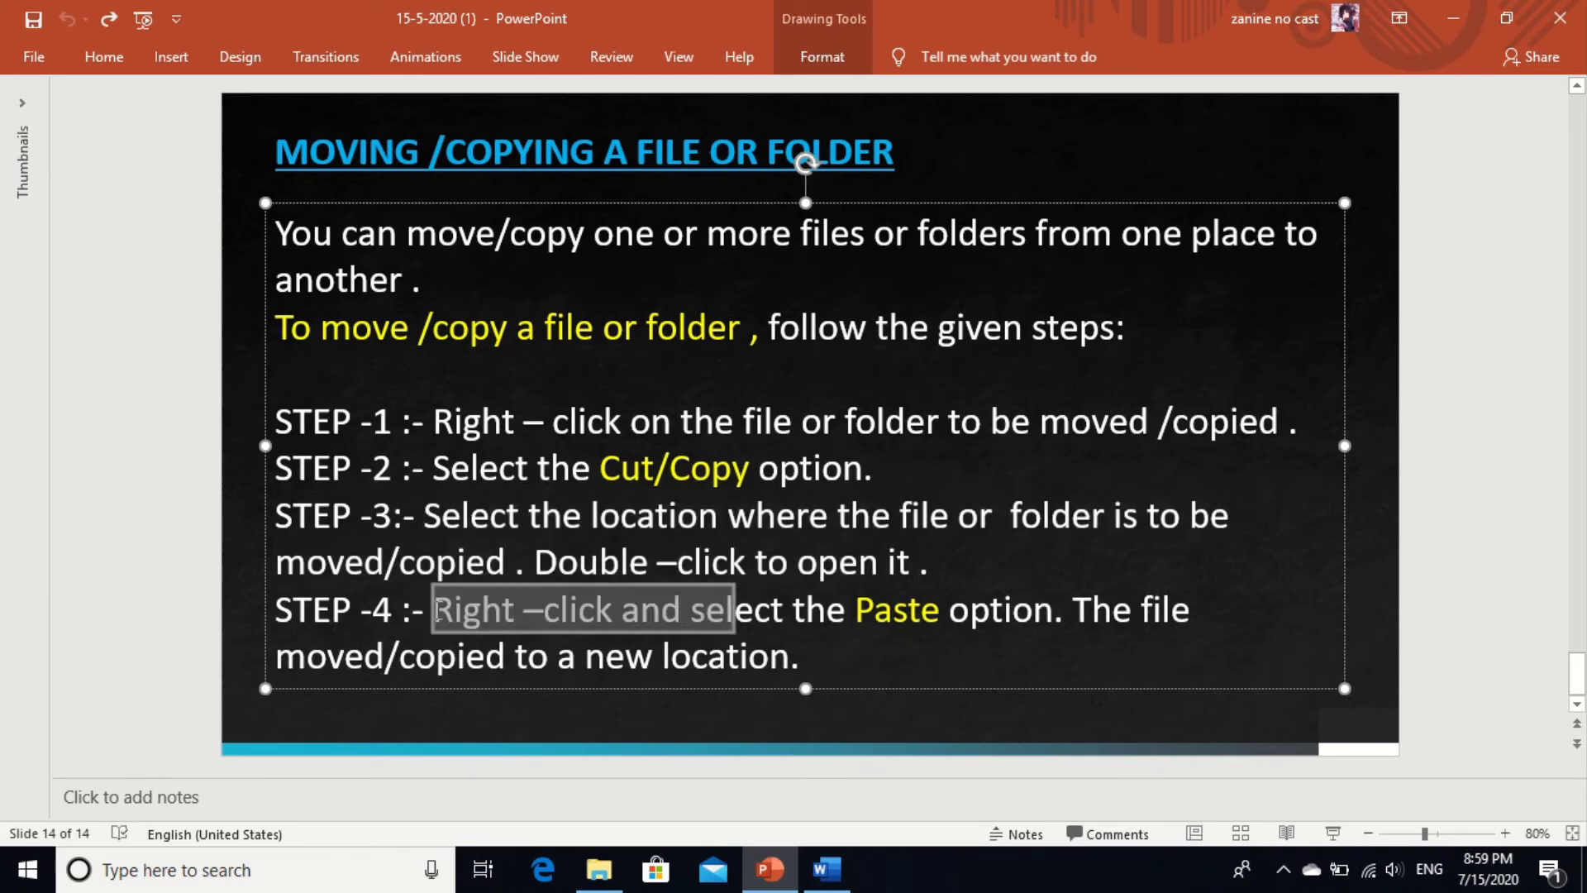
key("shift+Right")
key("shift+Right")
key("shift+Right")
key("shift+Right")
key("shift+Right")
key("shift+Right")
key("shift+Right")
key("shift+Right")
key("shift+Right")
key("shift+Right")
key("shift+Right")
key("shift+Right")
key("shift+Right")
key("shift+Right")
key("shift+Right")
key("shift+Right")
key("shift+Right")
key("shift+Right")
key("shift+Right")
key("shift+Right")
key("shift+Right")
key("shift+Right")
key("shift+Right")
key("shift+Right")
key("shift+Right")
key("shift+Right")
key("shift+Right")
key("shift+Right")
key("shift+Right")
key("shift+Right")
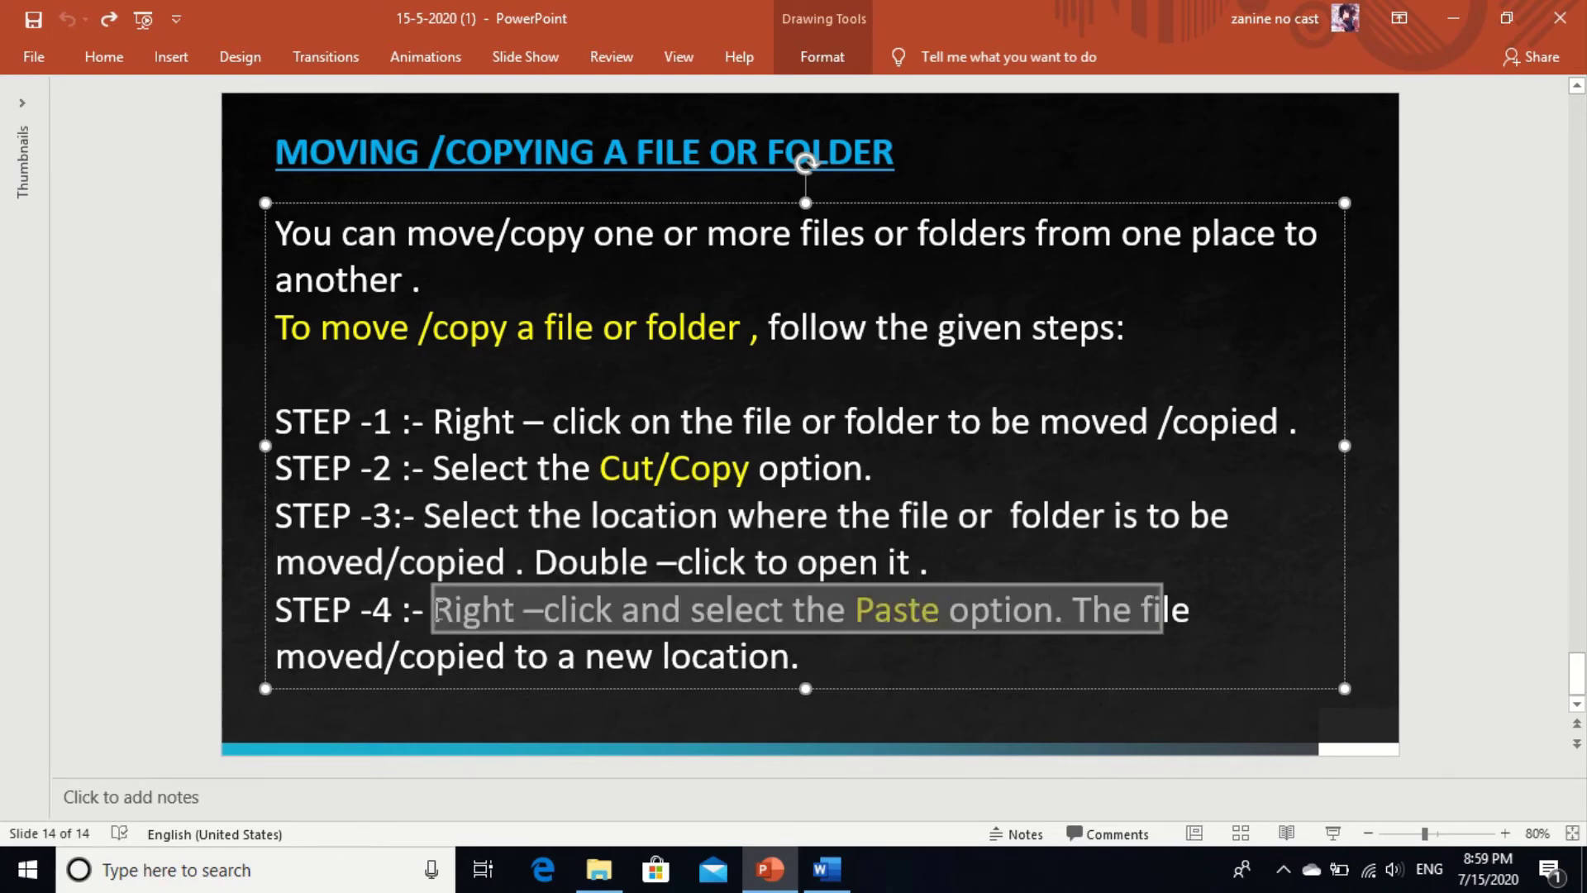
key("shift+Right")
key("shift+Right")
key("shift+Right")
key("shift+Right")
key("shift+Right")
key("shift+Right")
key("shift+Right")
key("shift+Right")
key("shift+Right")
key("shift+Right")
key("shift+Right")
key("shift+Right")
key("shift+Right")
key("shift+Right")
key("shift+Right")
key("shift+Right")
key("shift+Right")
key("shift+Right")
key("shift+Right")
key("shift+Right")
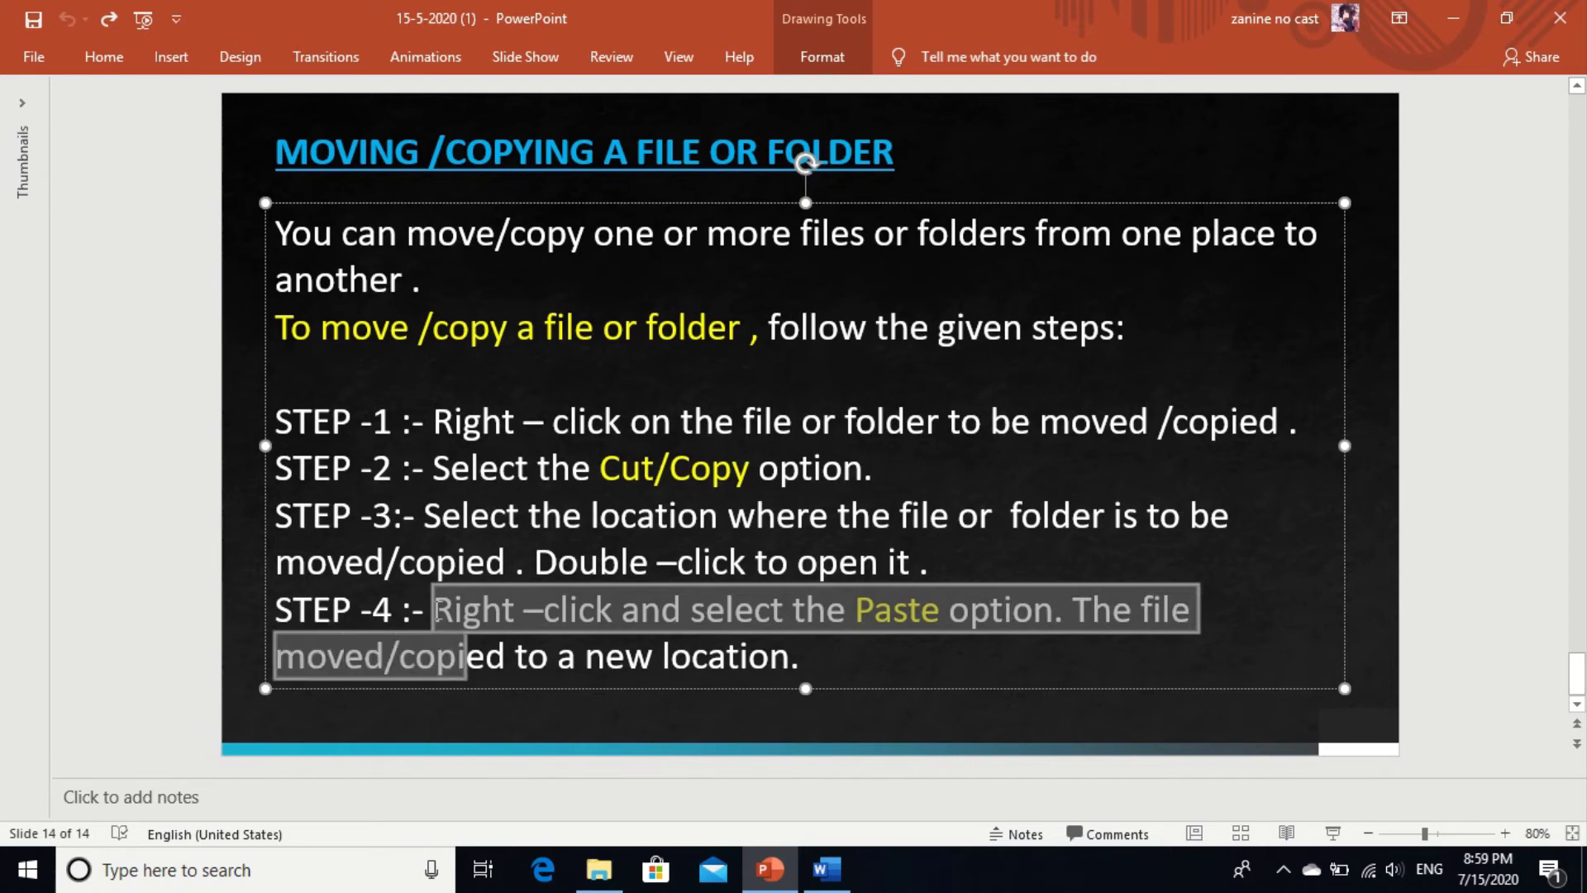
key("shift+Right")
key("shift+Right")
key("shift+Right")
key("shift+Right")
key("shift+Right")
key("shift+Right")
key("shift+Right")
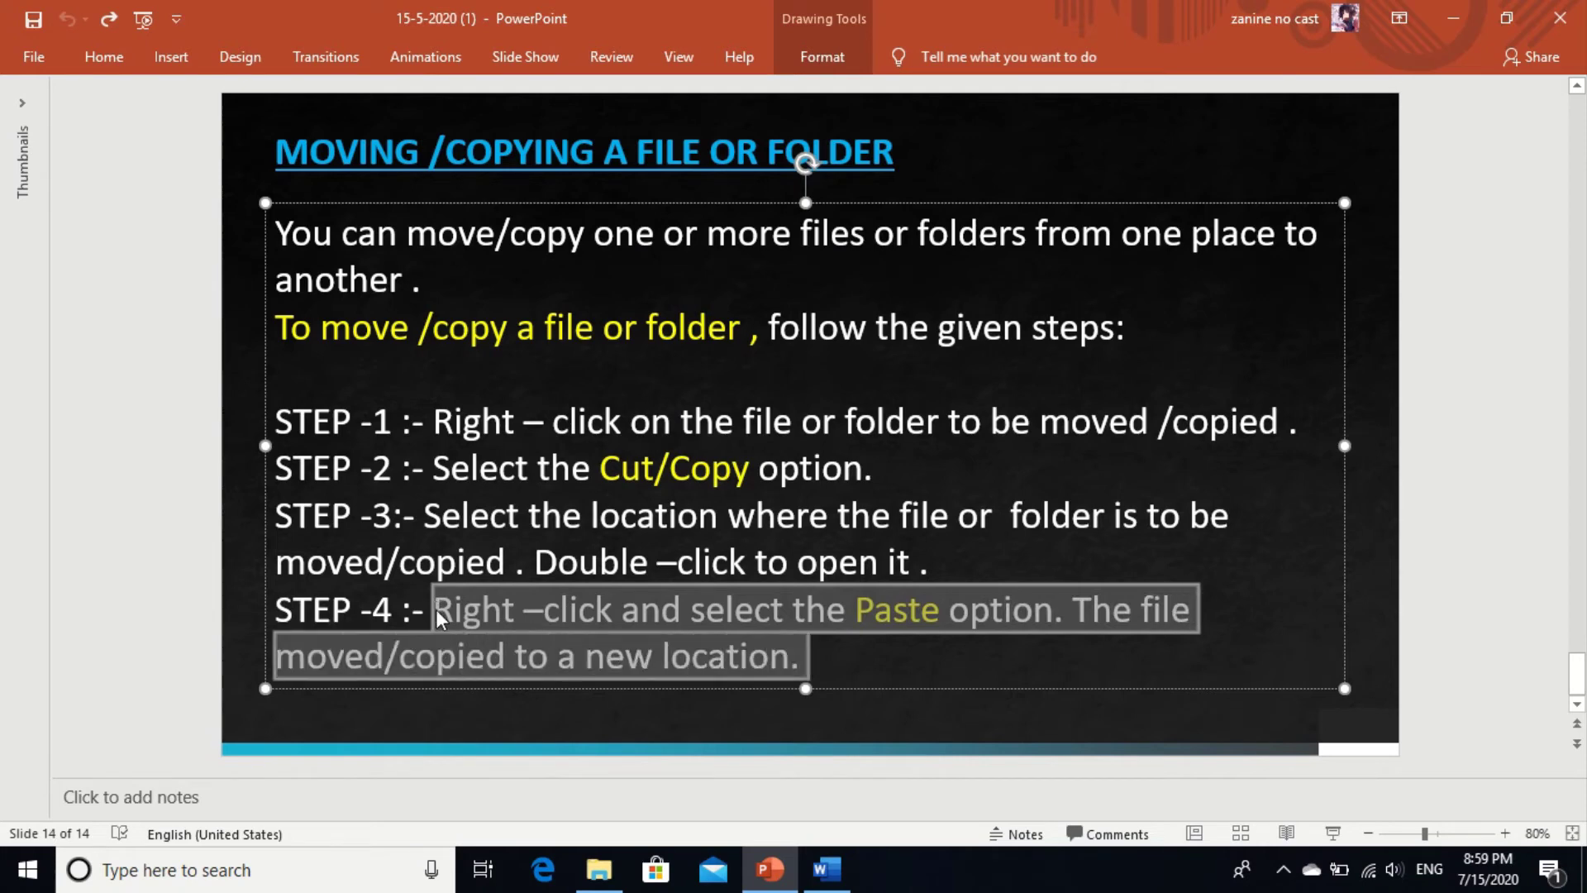
left_click(1496, 20)
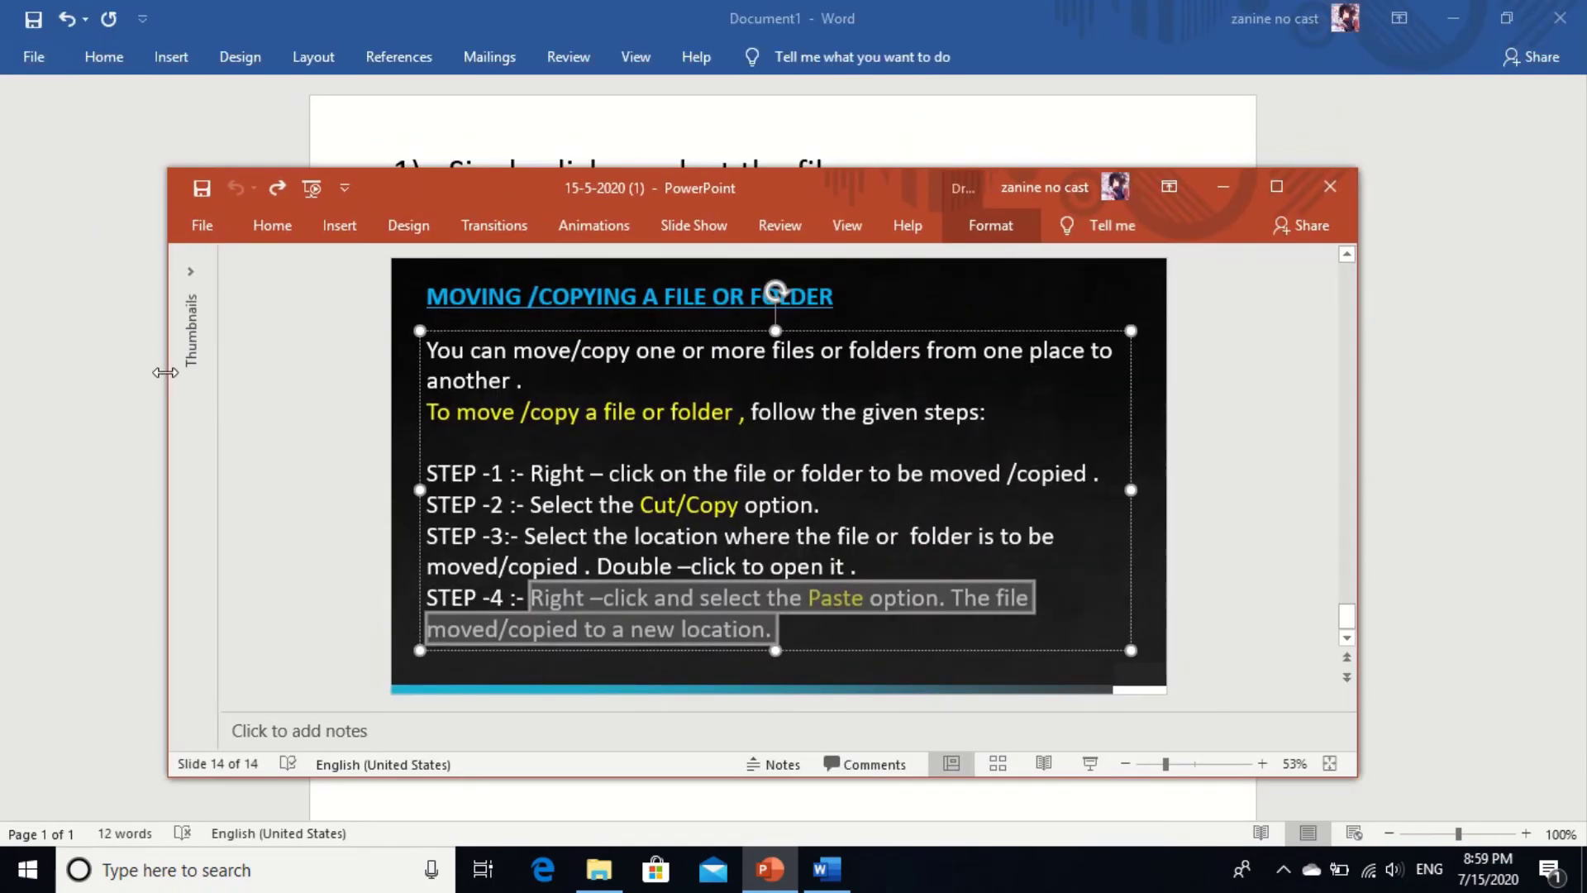
- Narrow PowerPoint to the right side, minimize Word, and close the extra presentation
left_click_drag(166, 372, 792, 447)
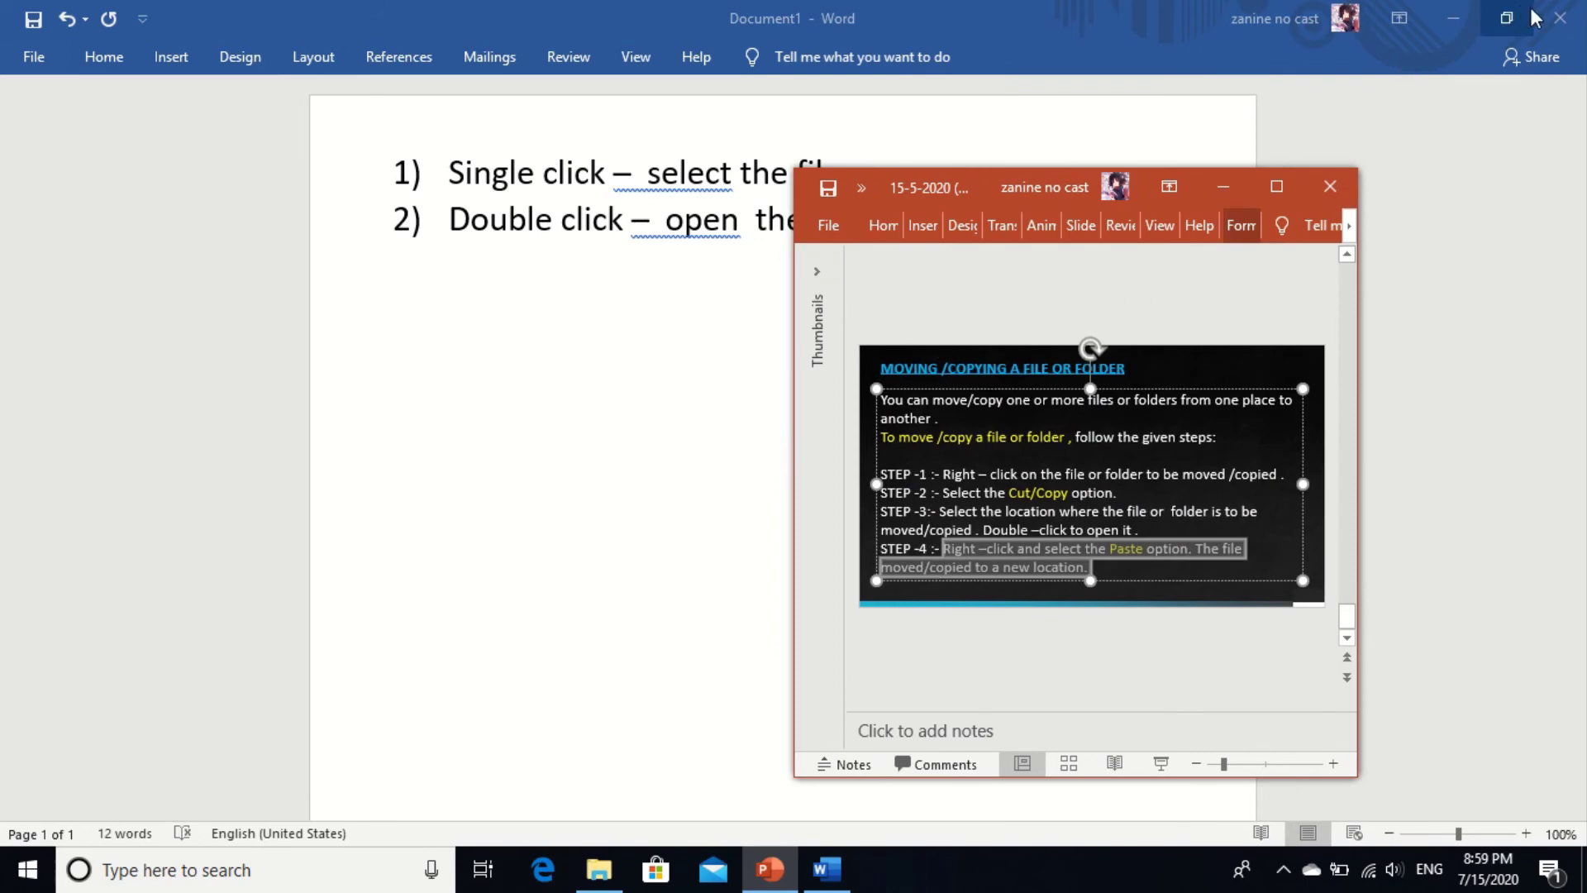
left_click(1464, 22)
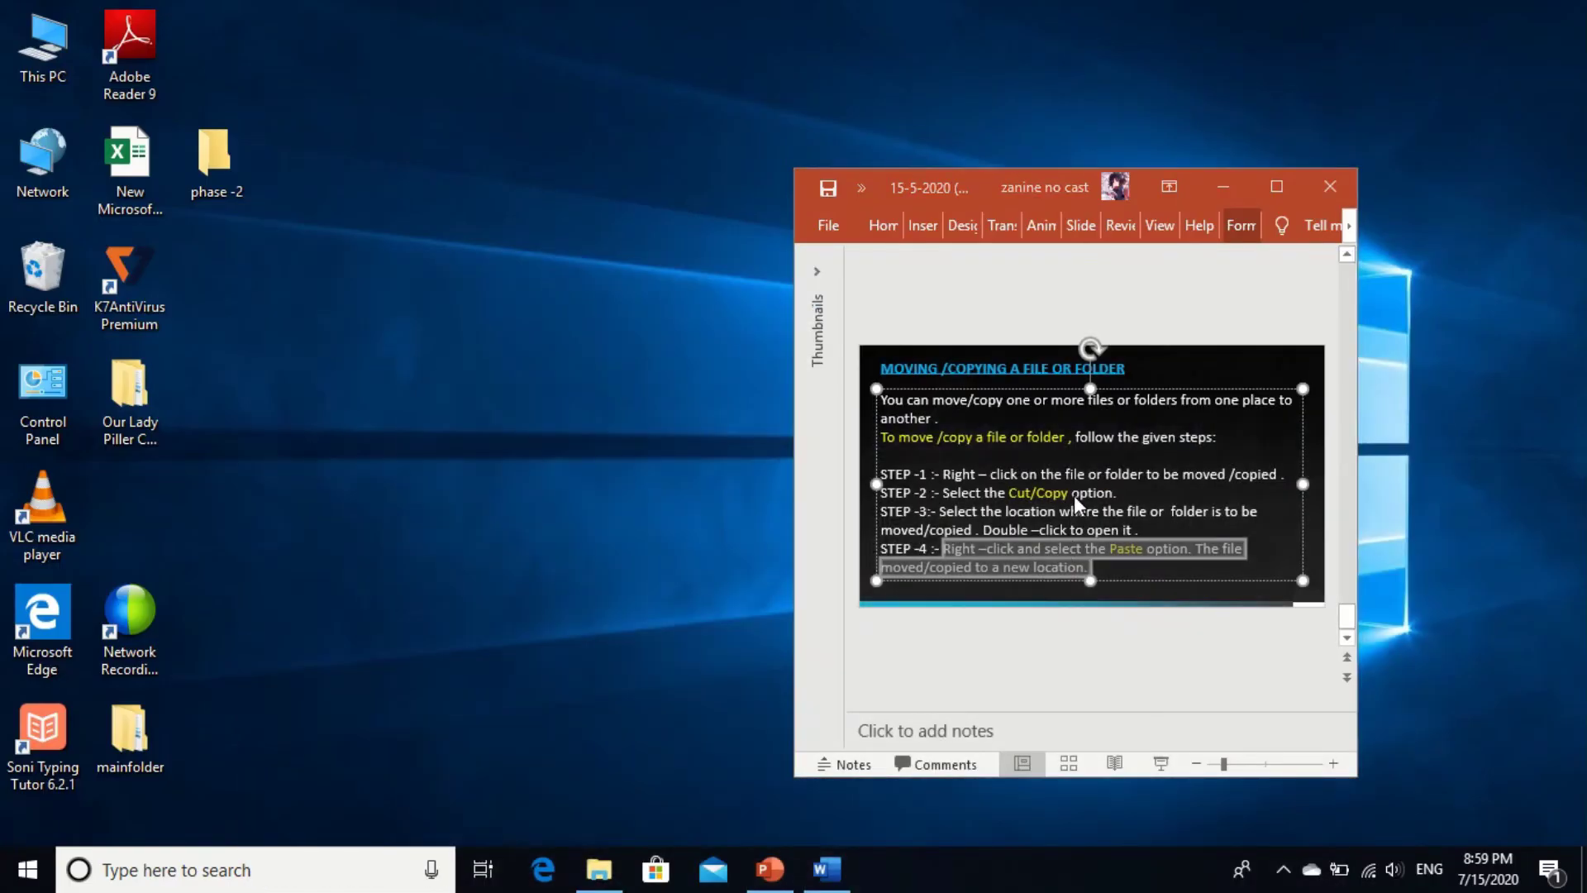
left_click(1008, 483)
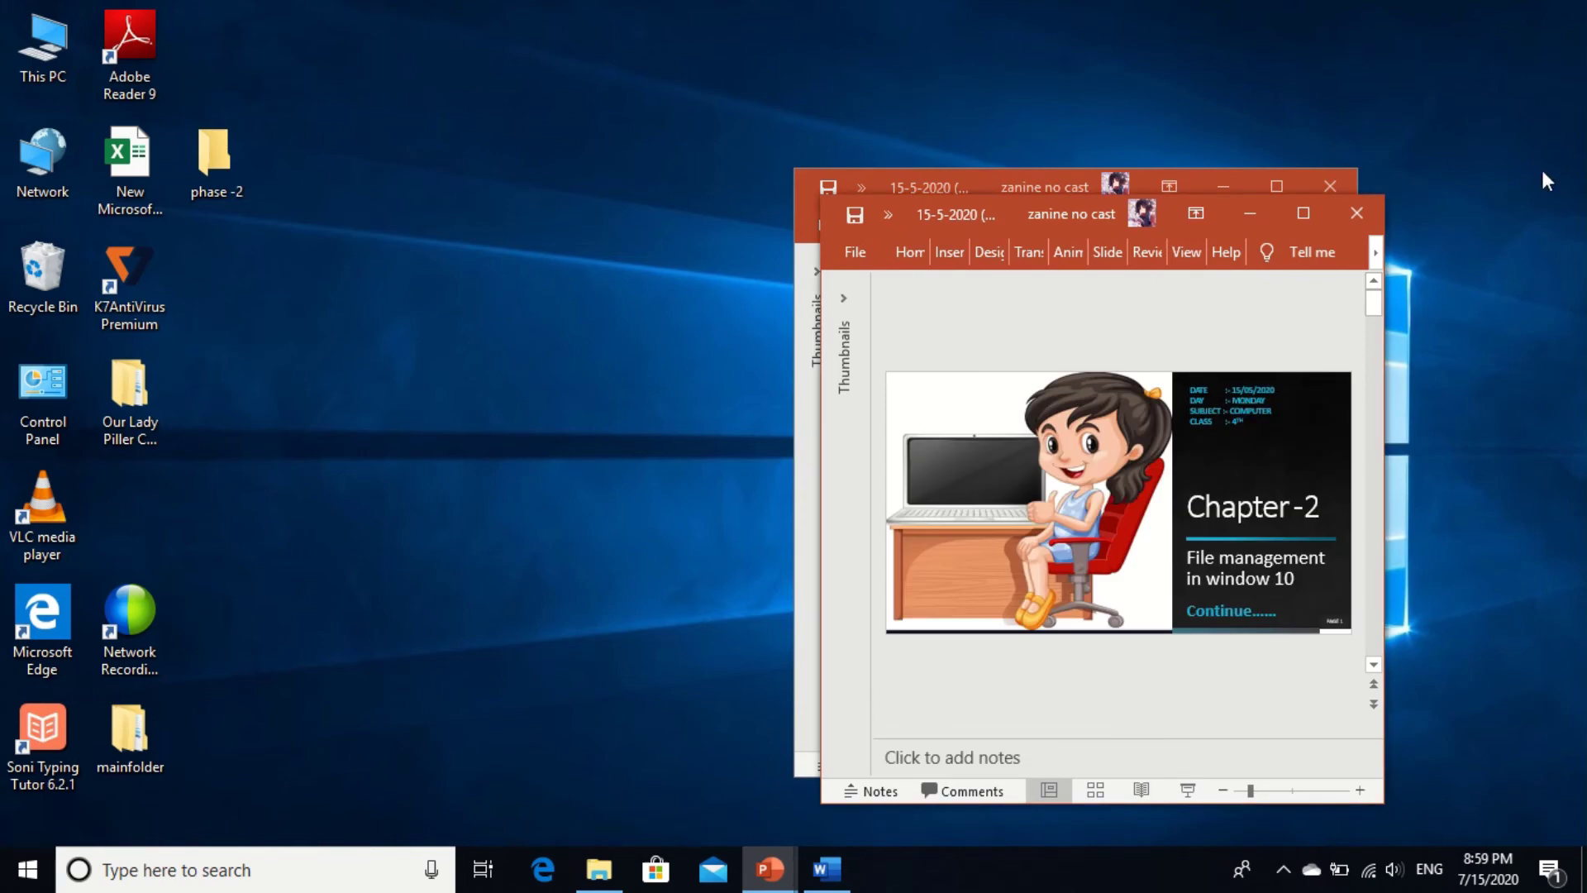
left_click(1364, 207)
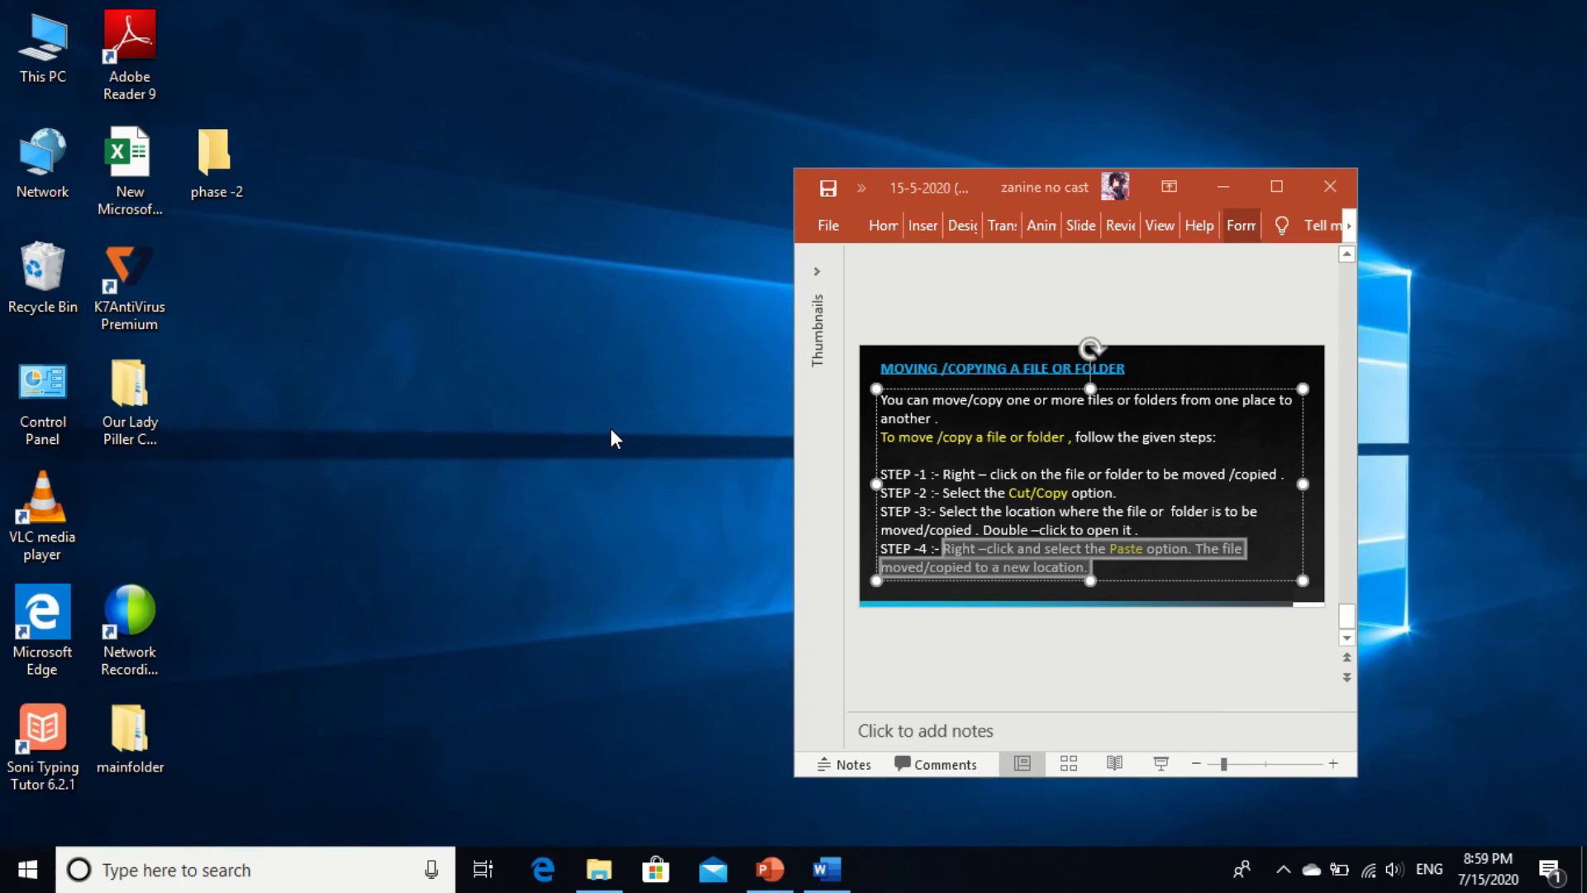
- Create a new desktop folder named 'example of copy'
key("ctrl+shift+n")
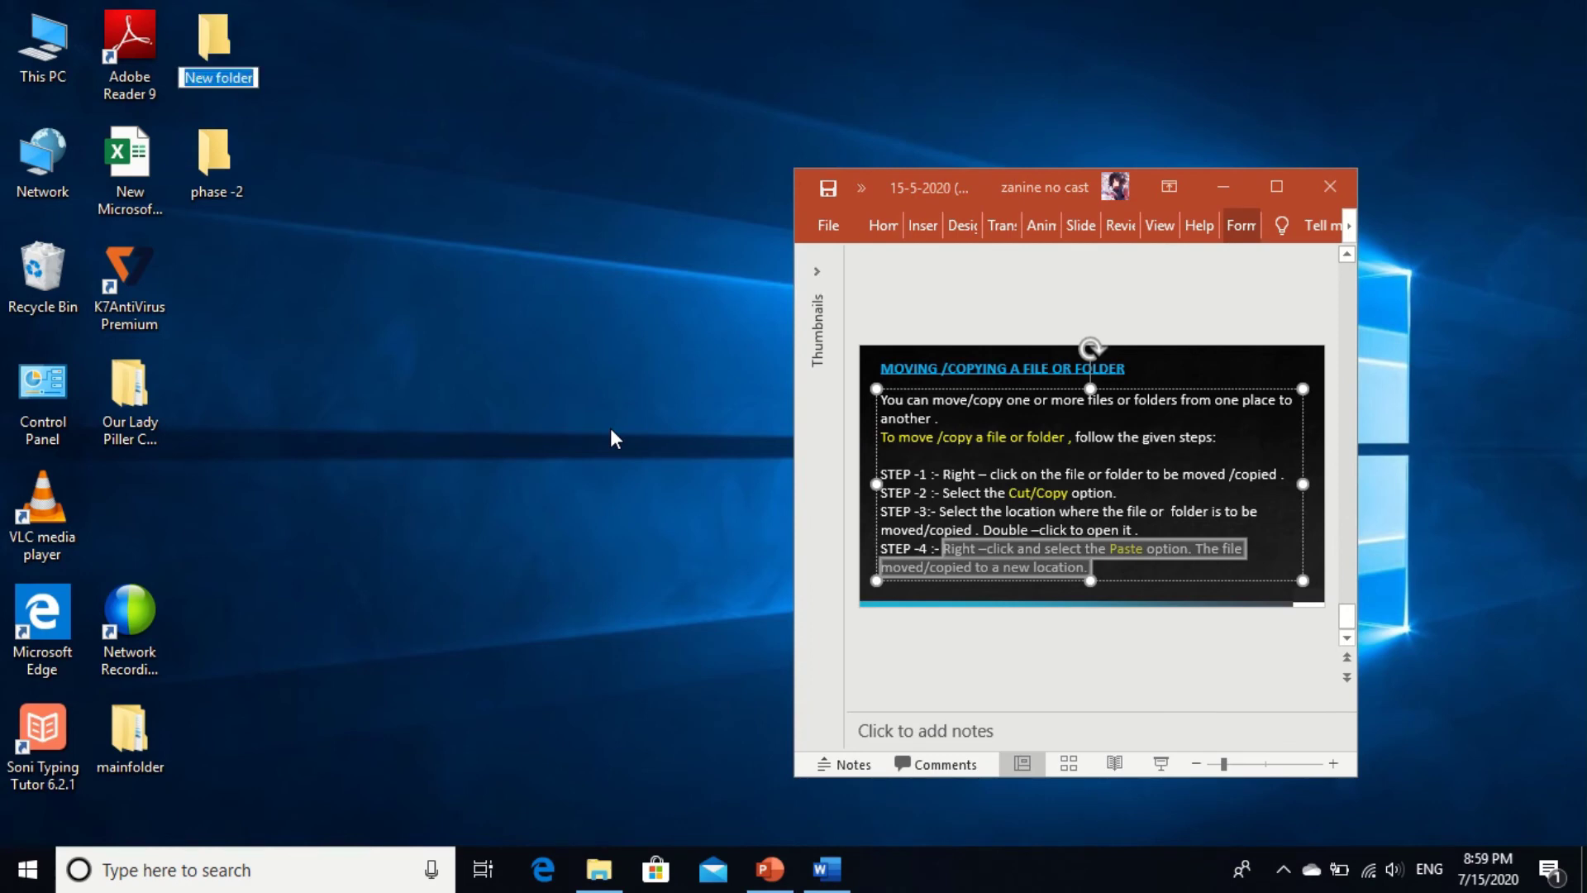
key("BackSpace")
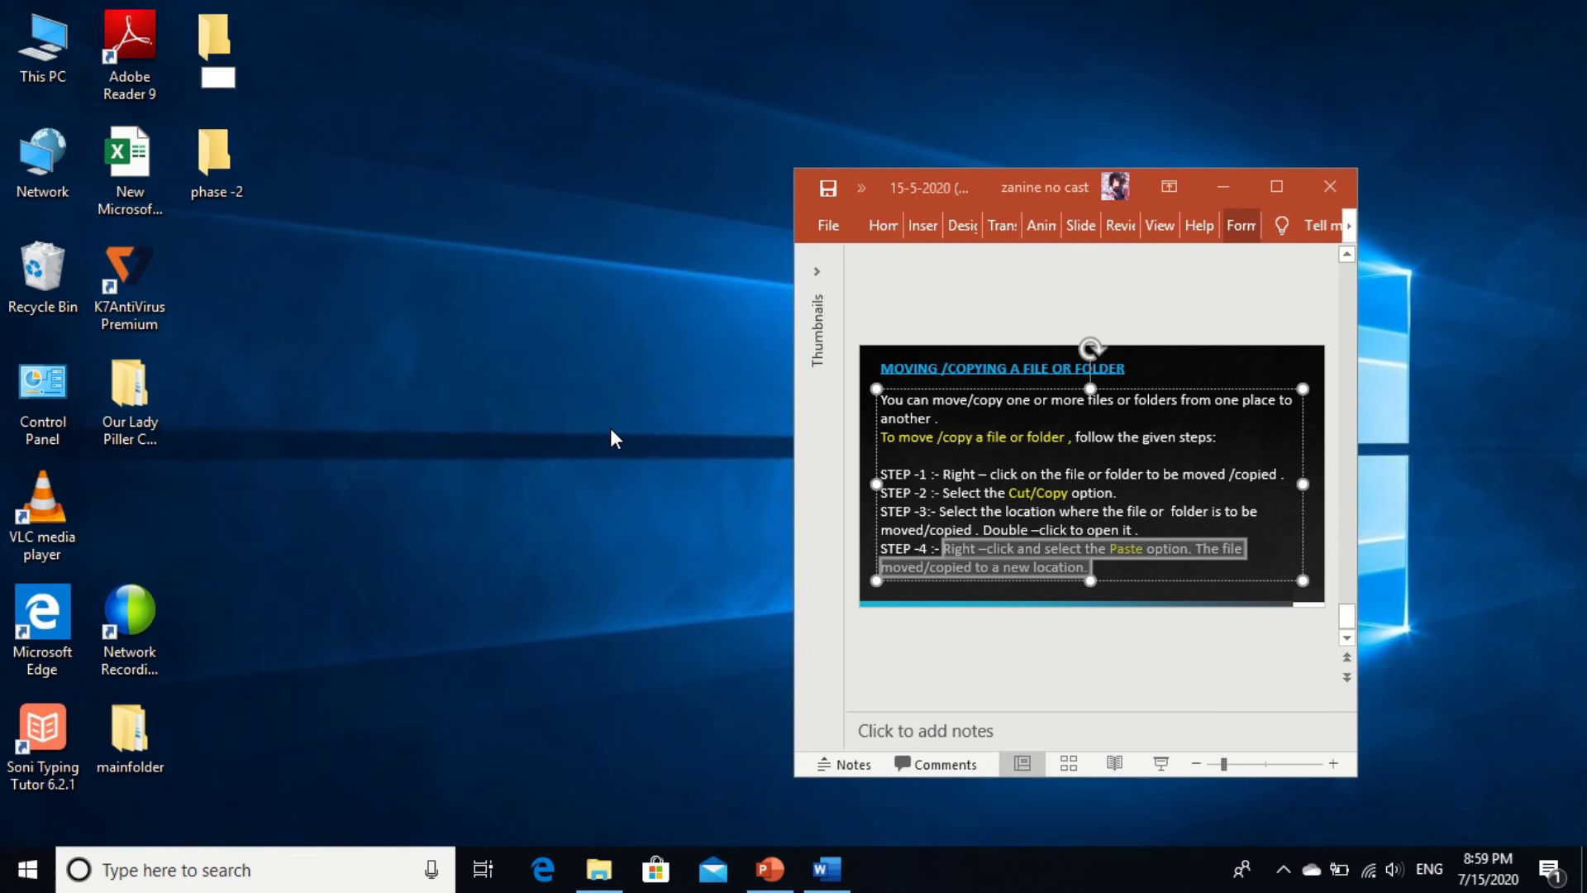
type("example o")
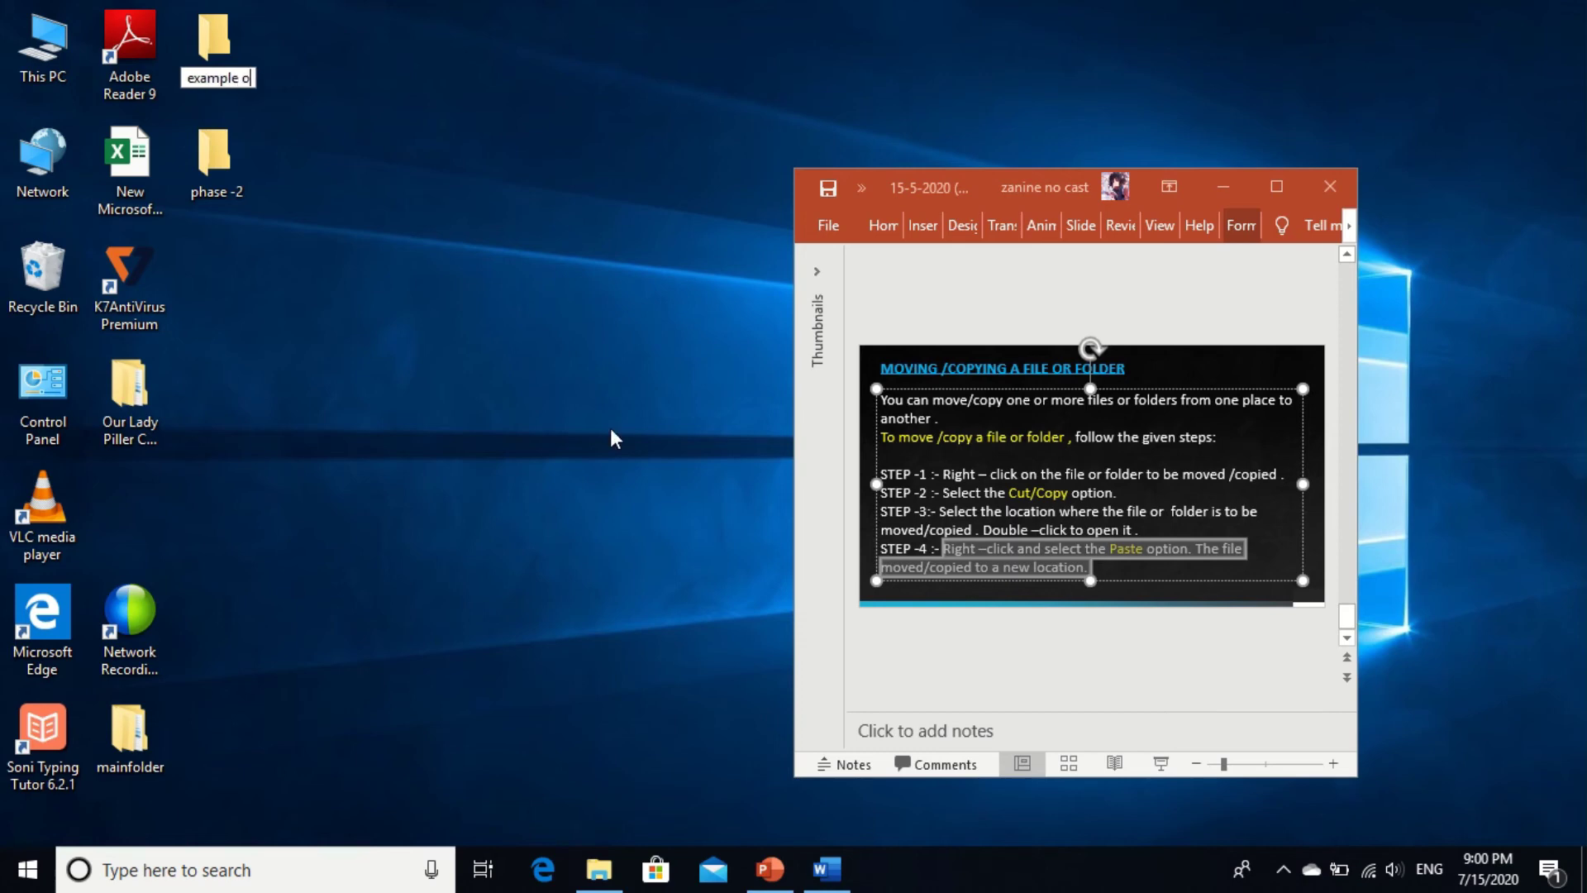
type("f copy")
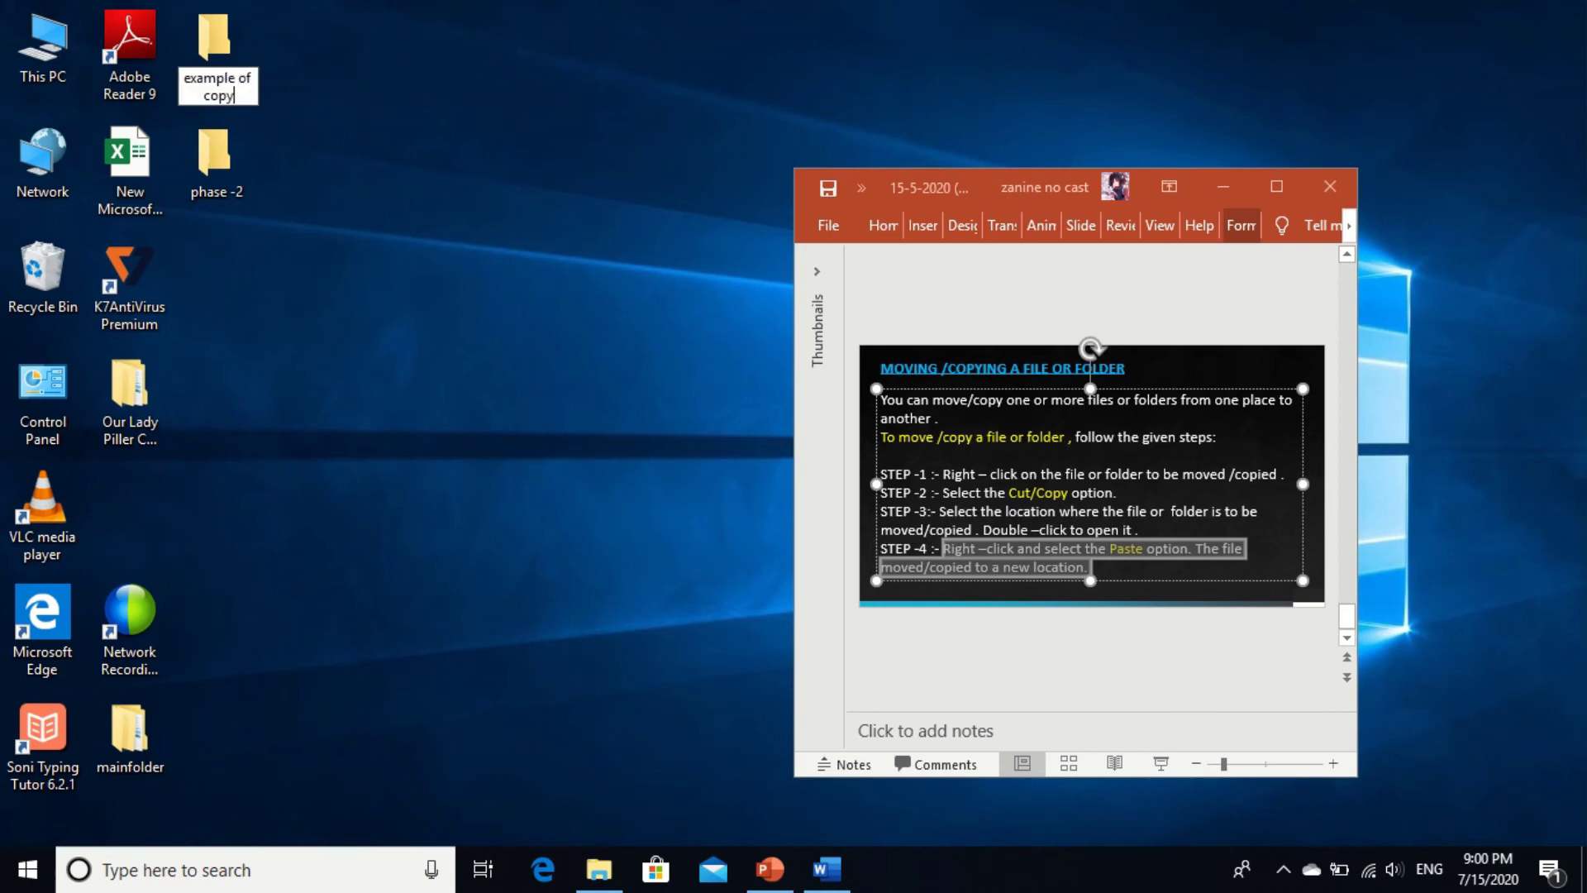
key("Return")
left_click(611, 430)
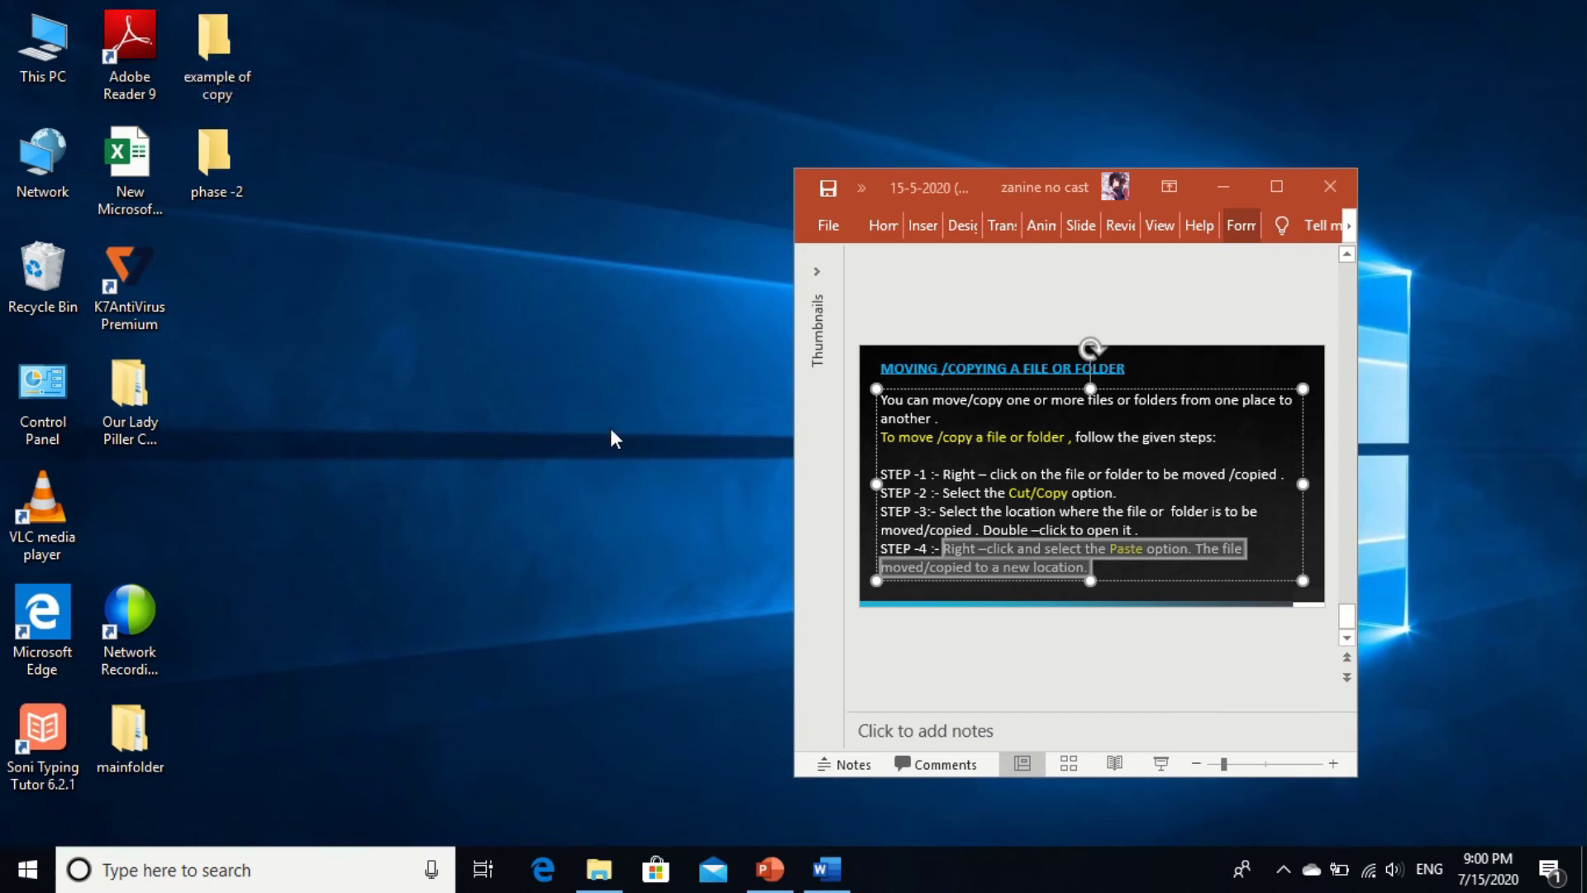
- Copy the 'example of copy' folder using its right-click Copy option
right_click(223, 94)
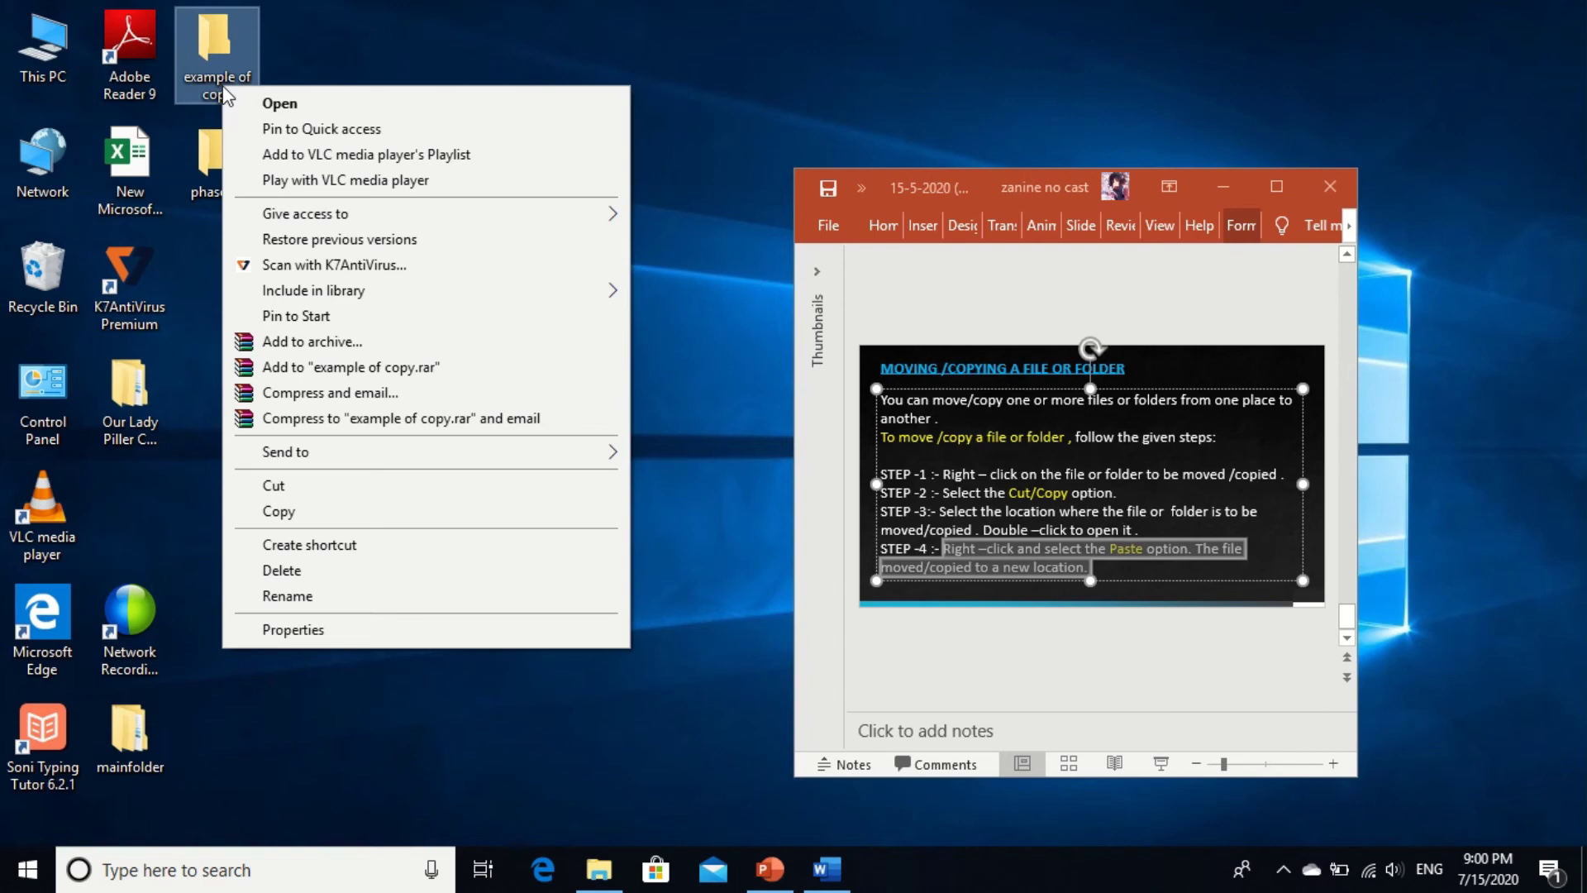
left_click(349, 510)
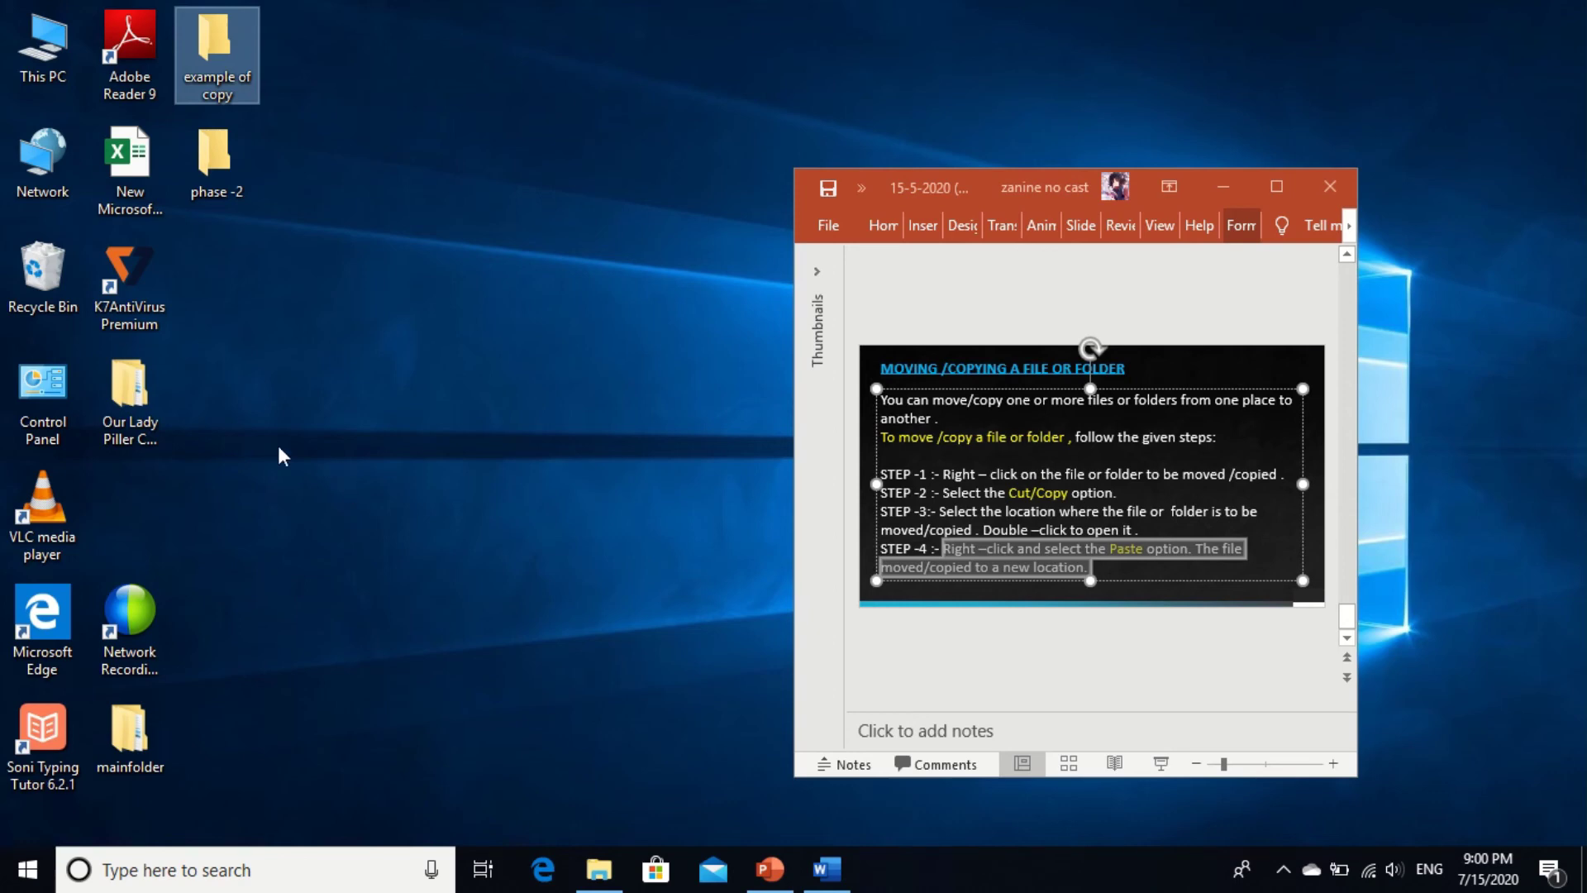
- Paste a copy of 'example of copy' into the Our Lady Piller Convent School folder
double_click(135, 400)
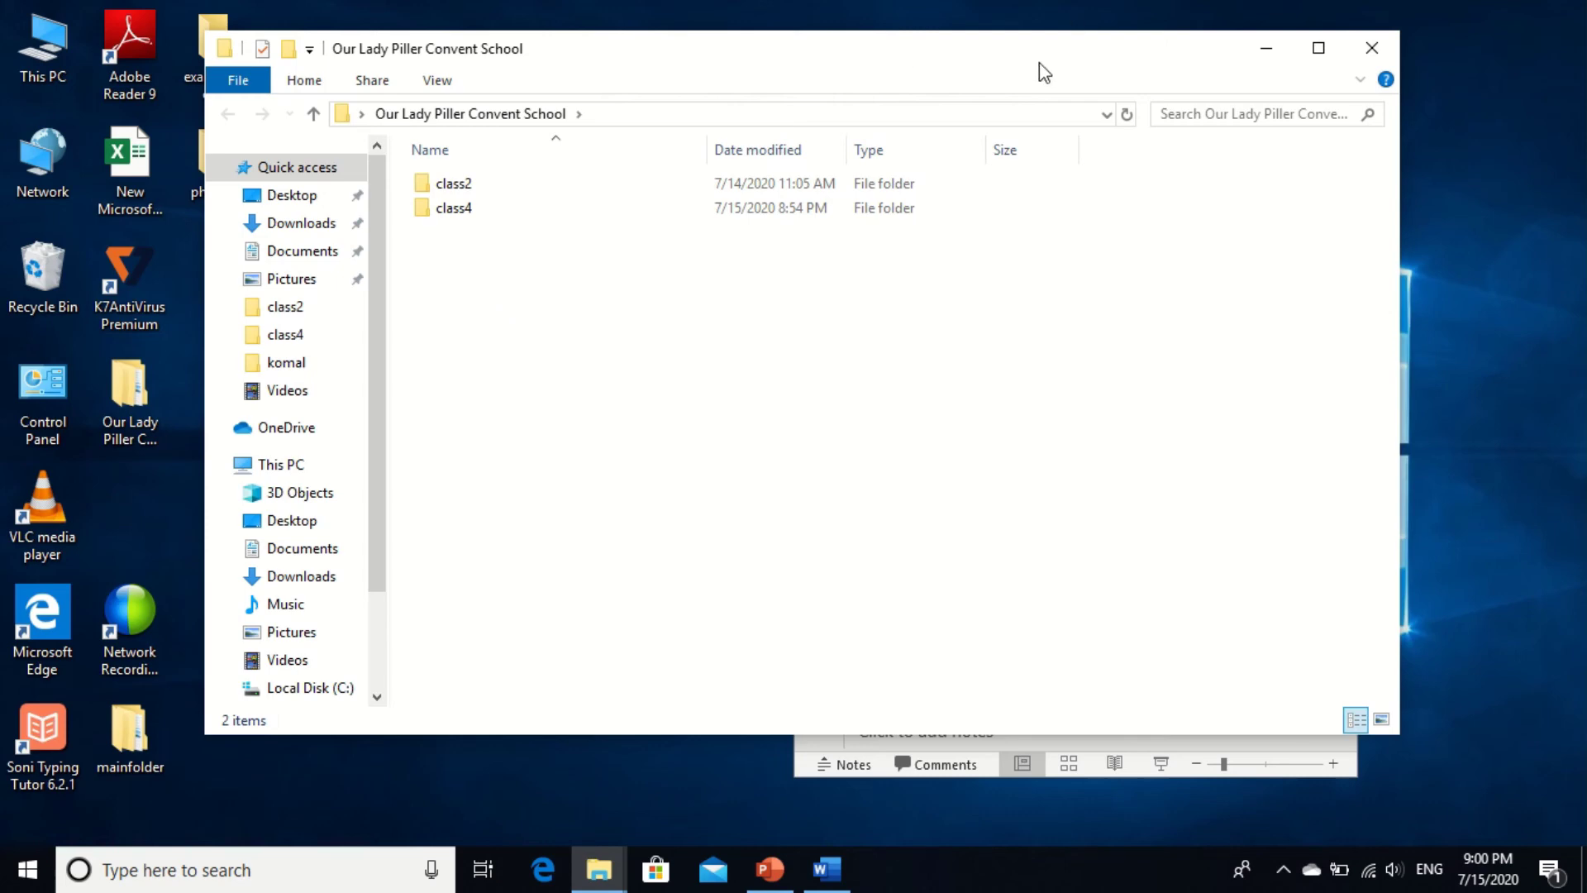
left_click_drag(1045, 60, 519, 92)
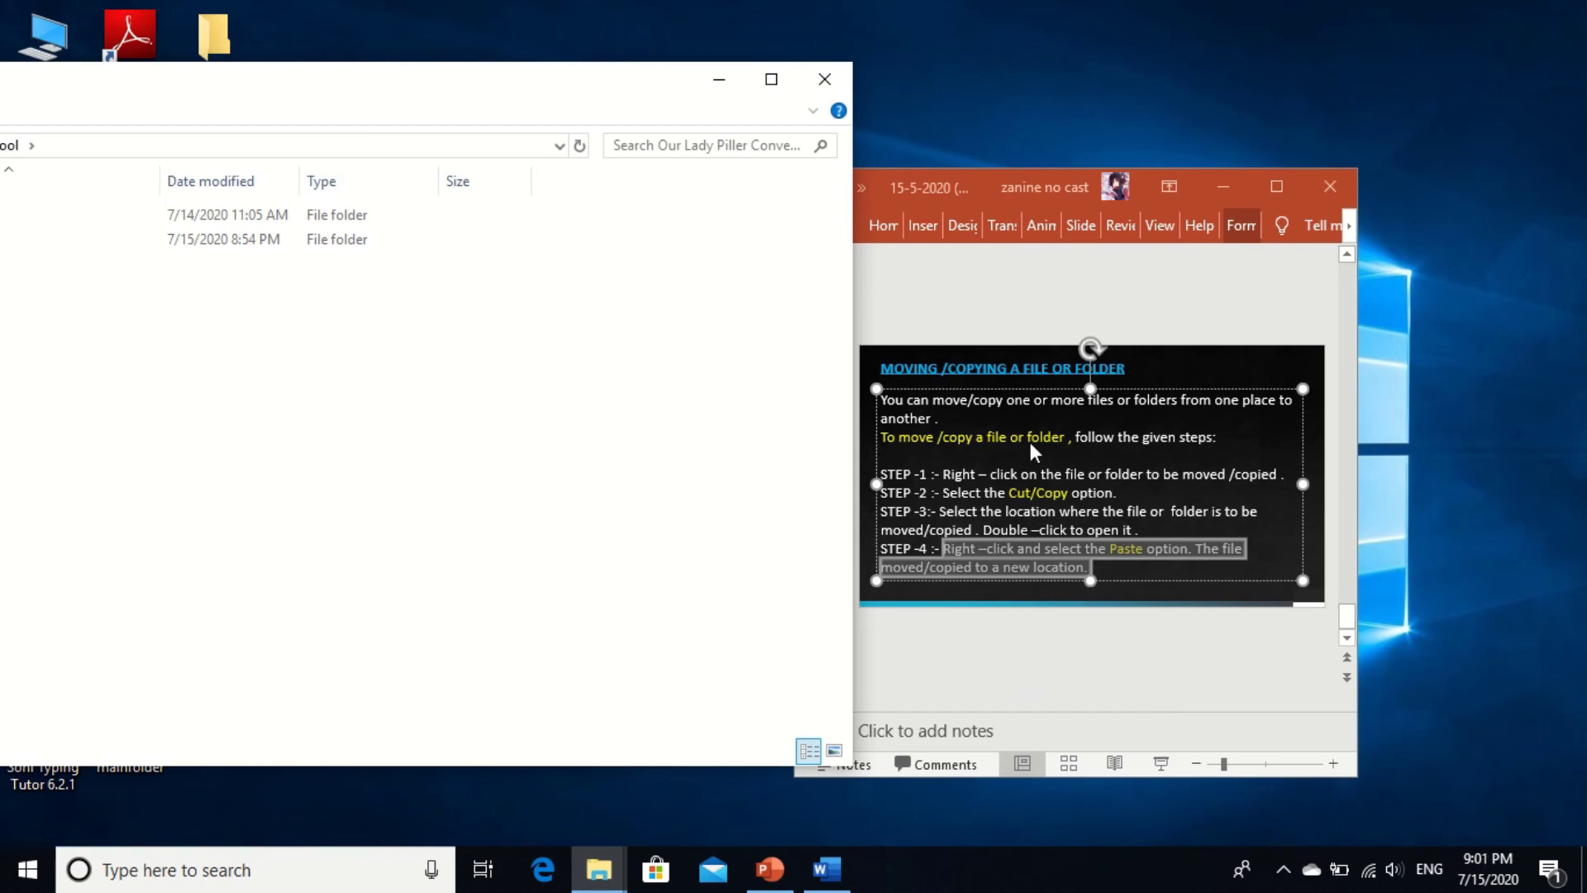
right_click(587, 376)
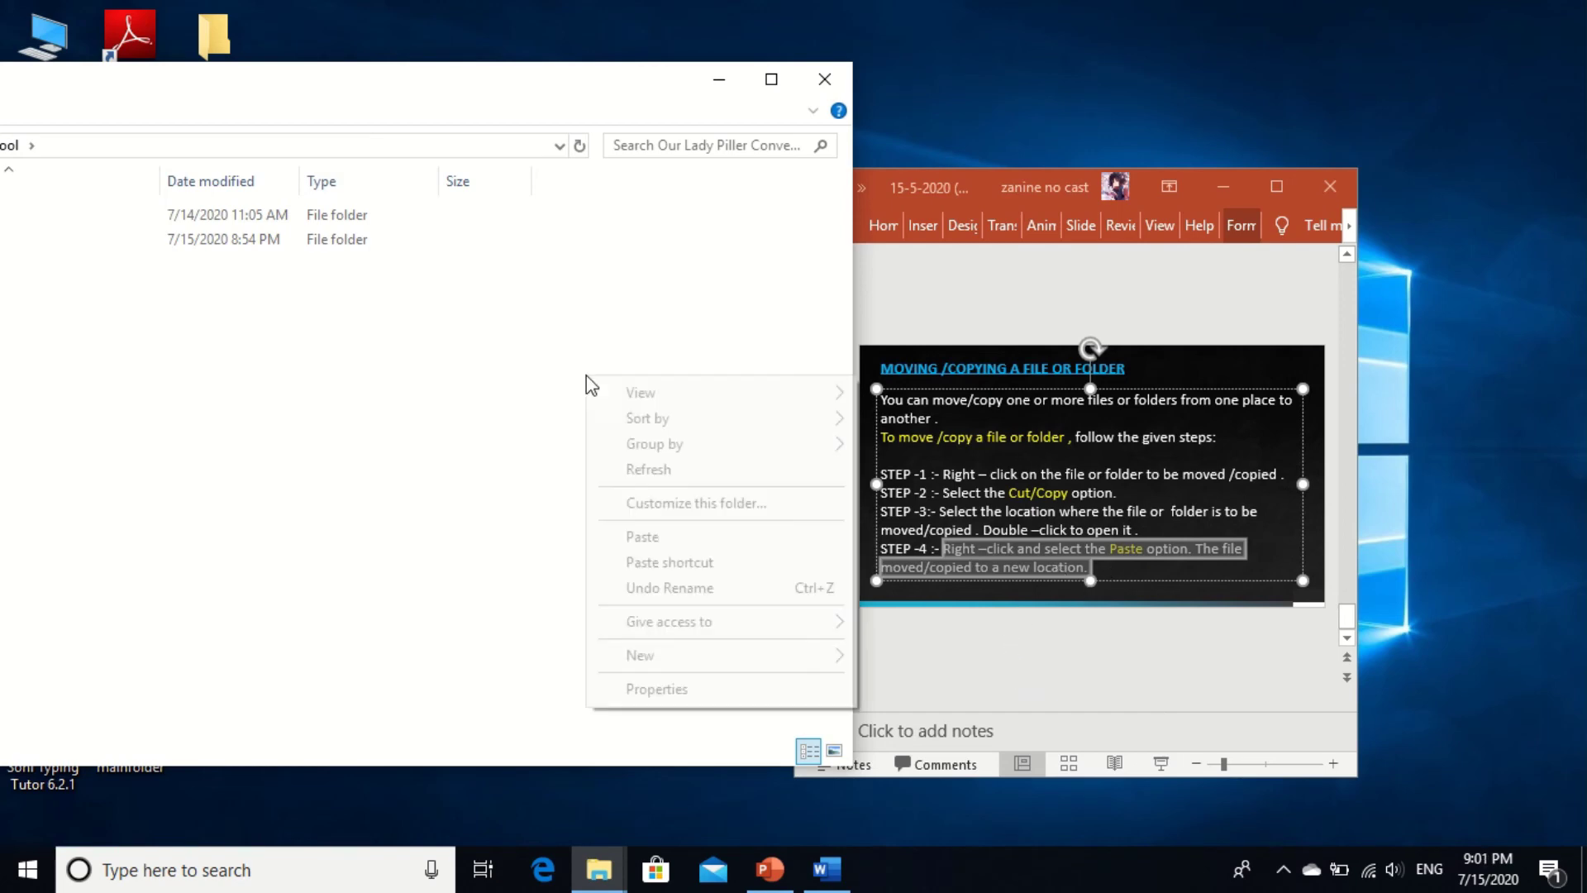
left_click(642, 537)
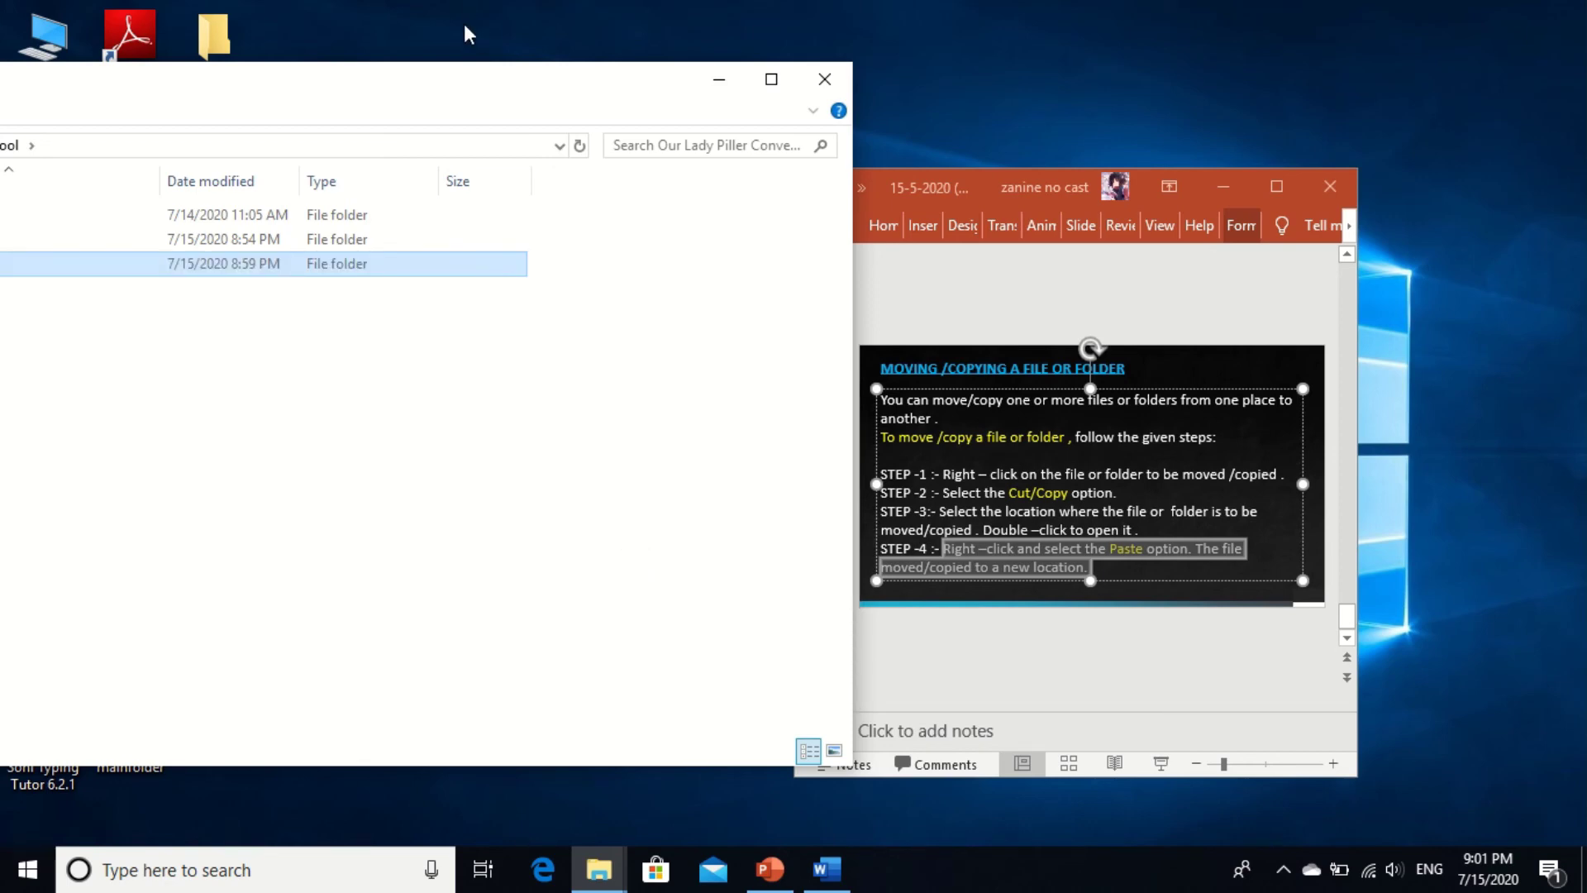
left_click_drag(487, 94, 1038, 141)
- Refresh the desktop, then close the Our Lady Piller Convent School folder window
left_click(796, 45)
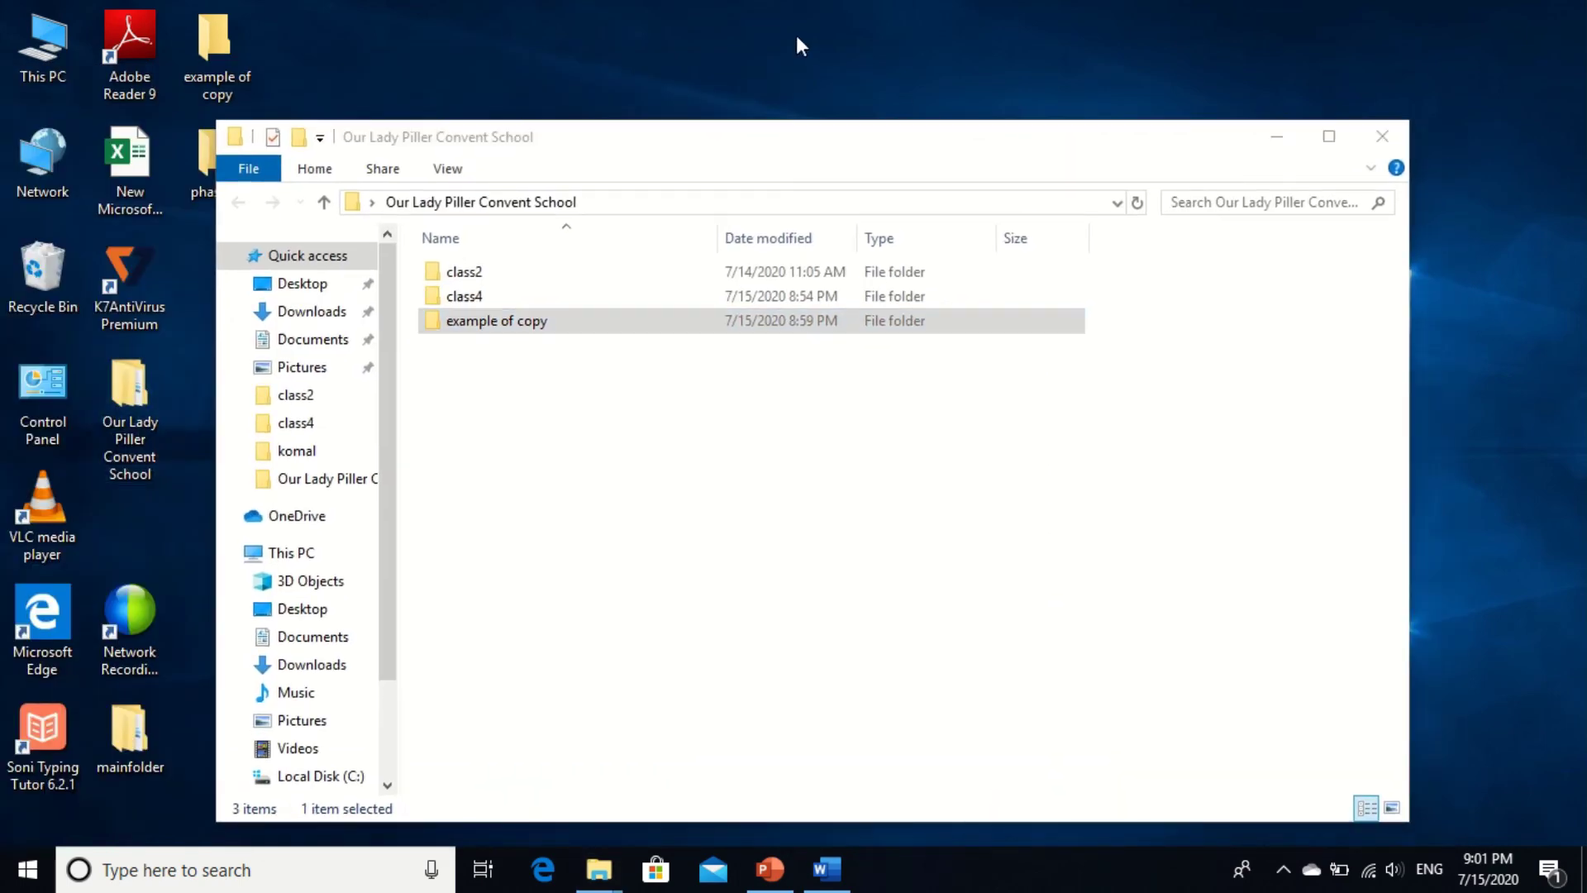
right_click(797, 38)
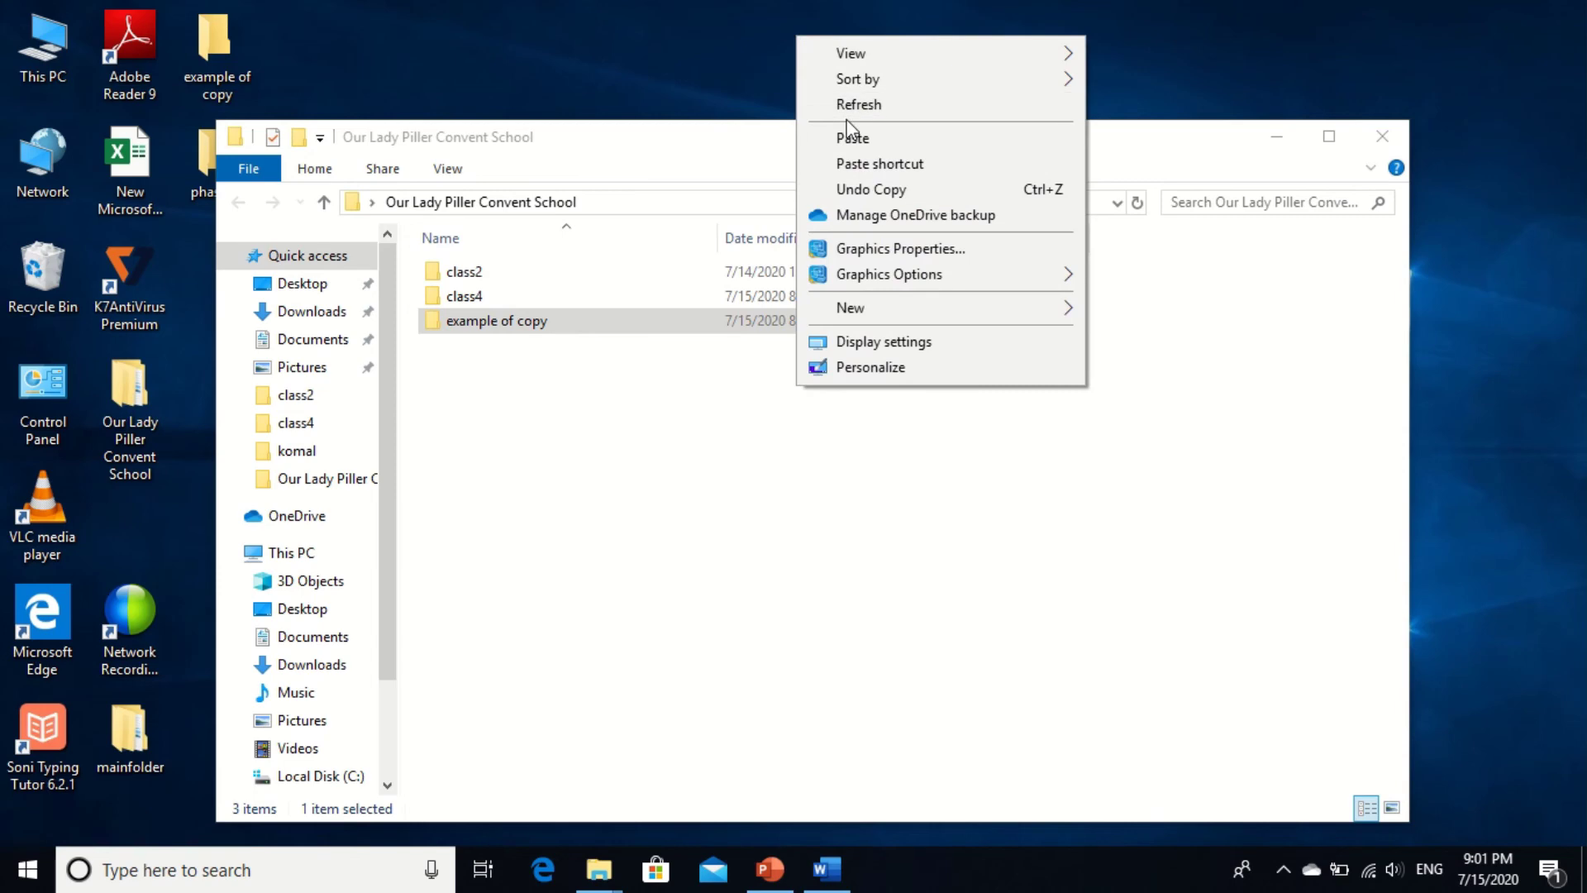
left_click(856, 105)
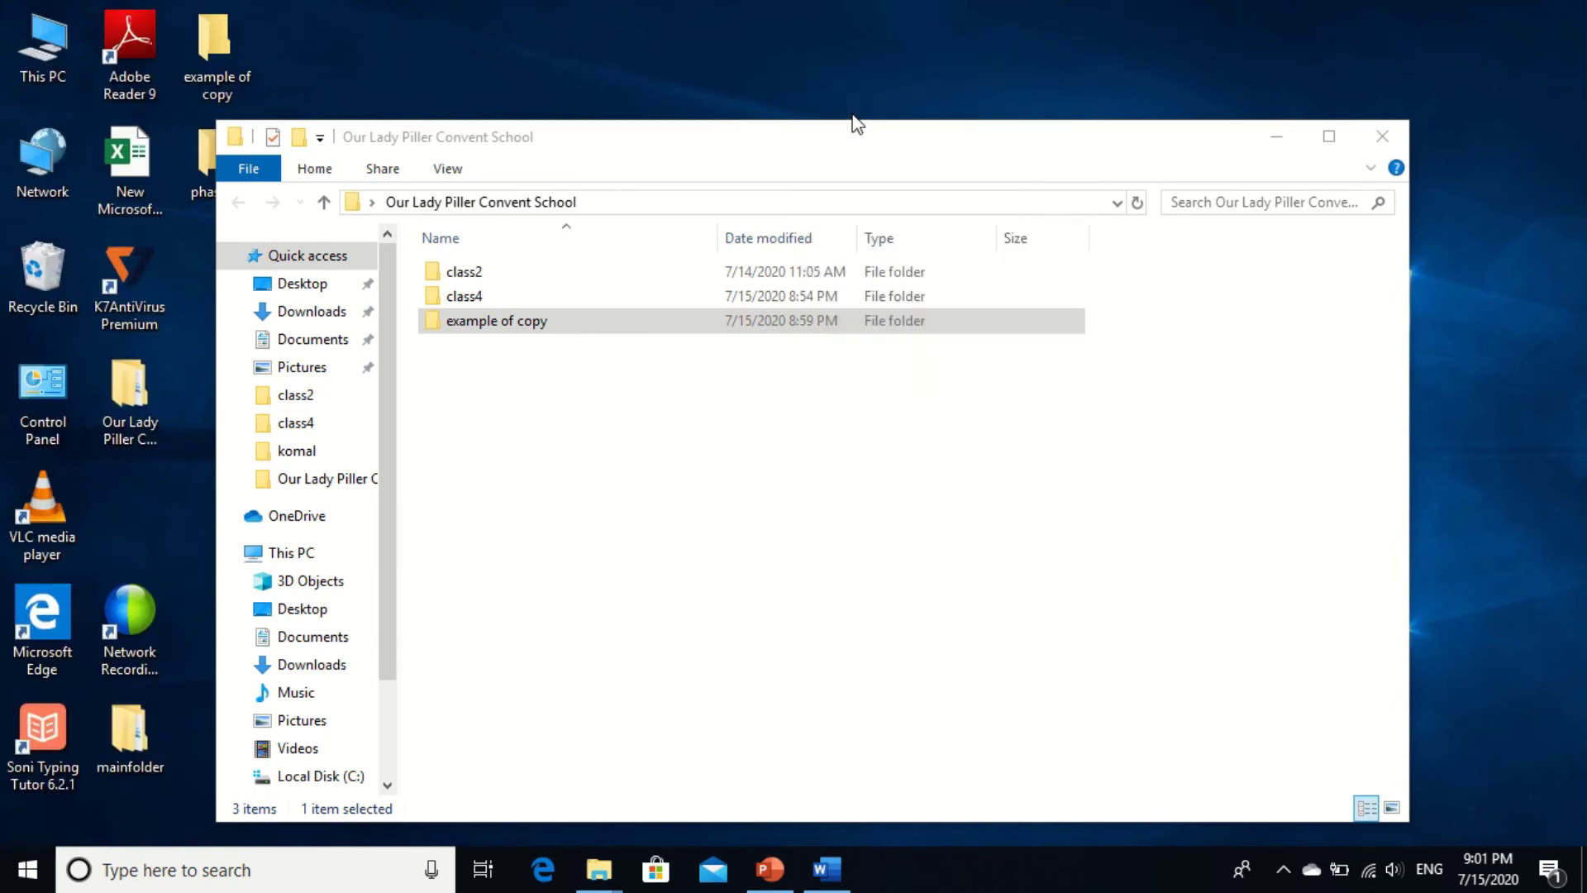
left_click(678, 448)
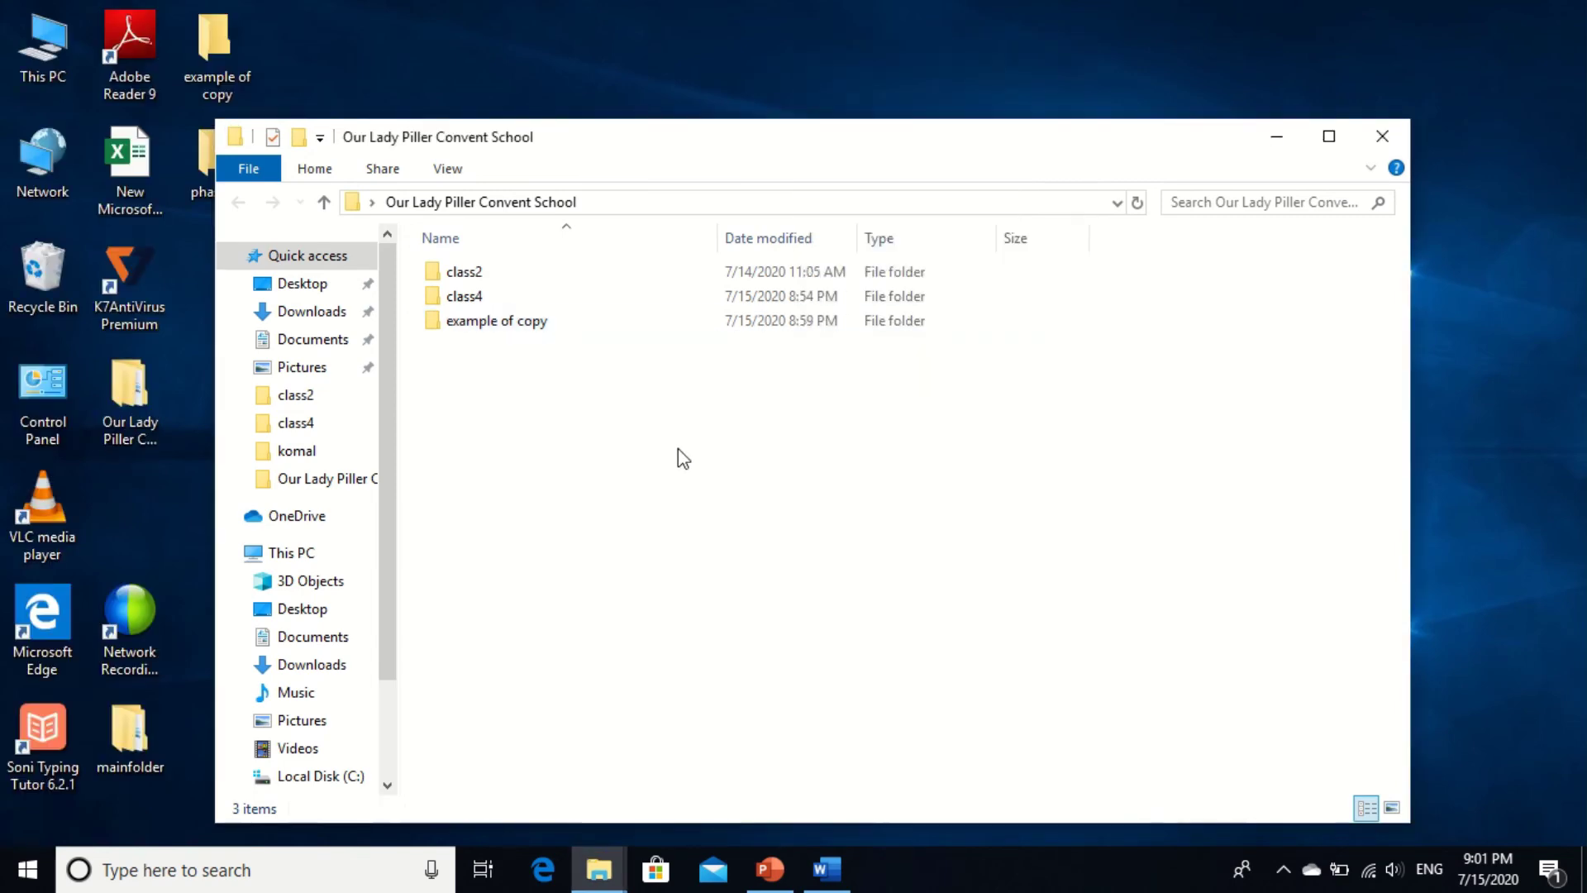
right_click(679, 453)
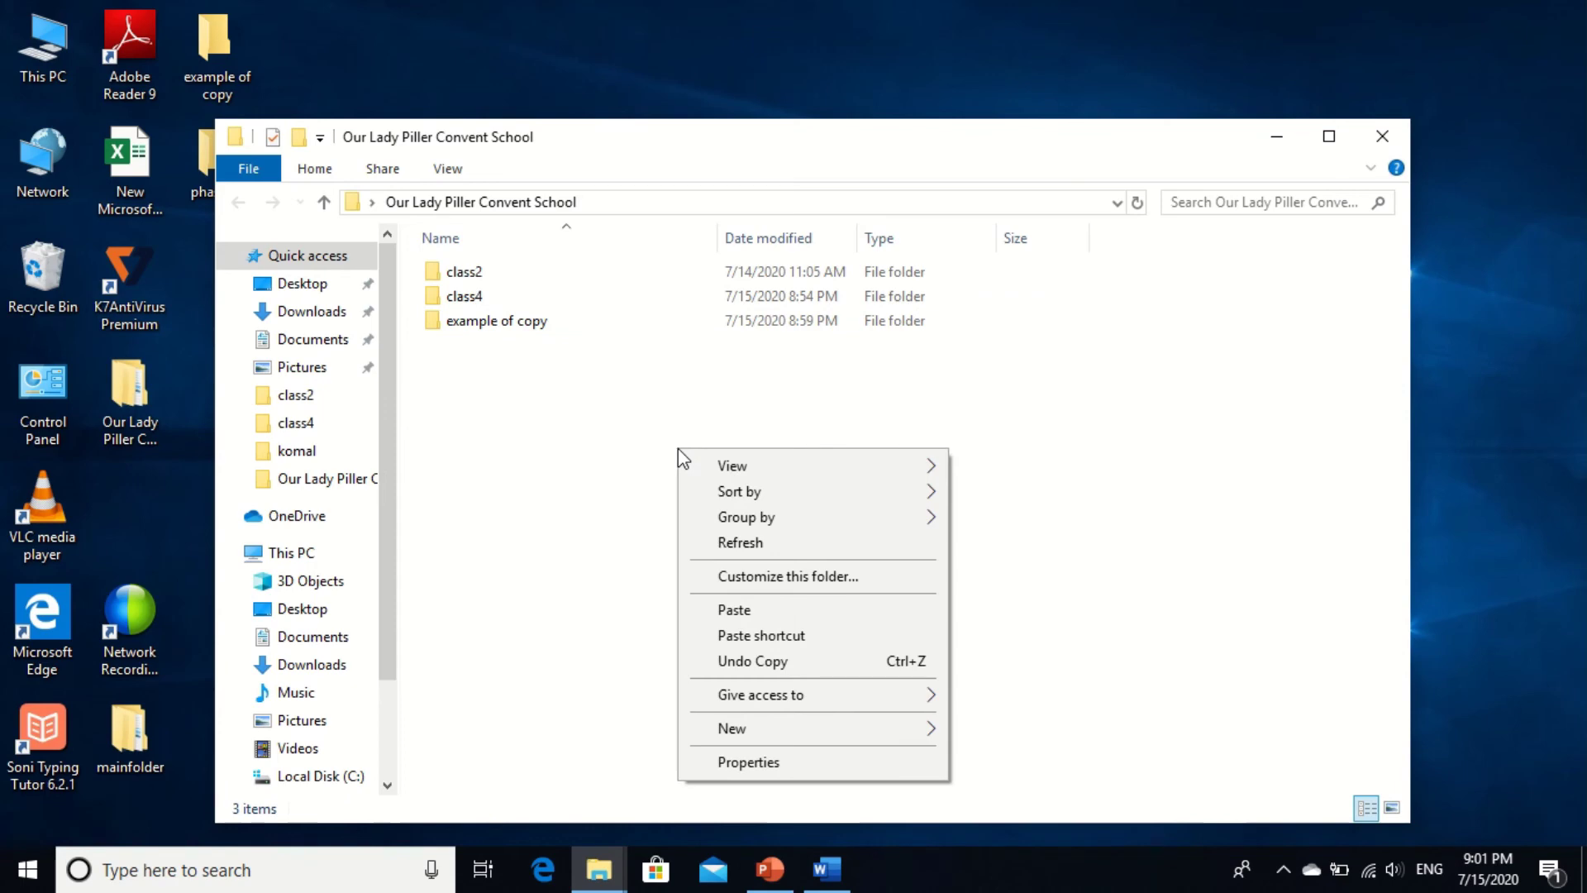
left_click(1398, 136)
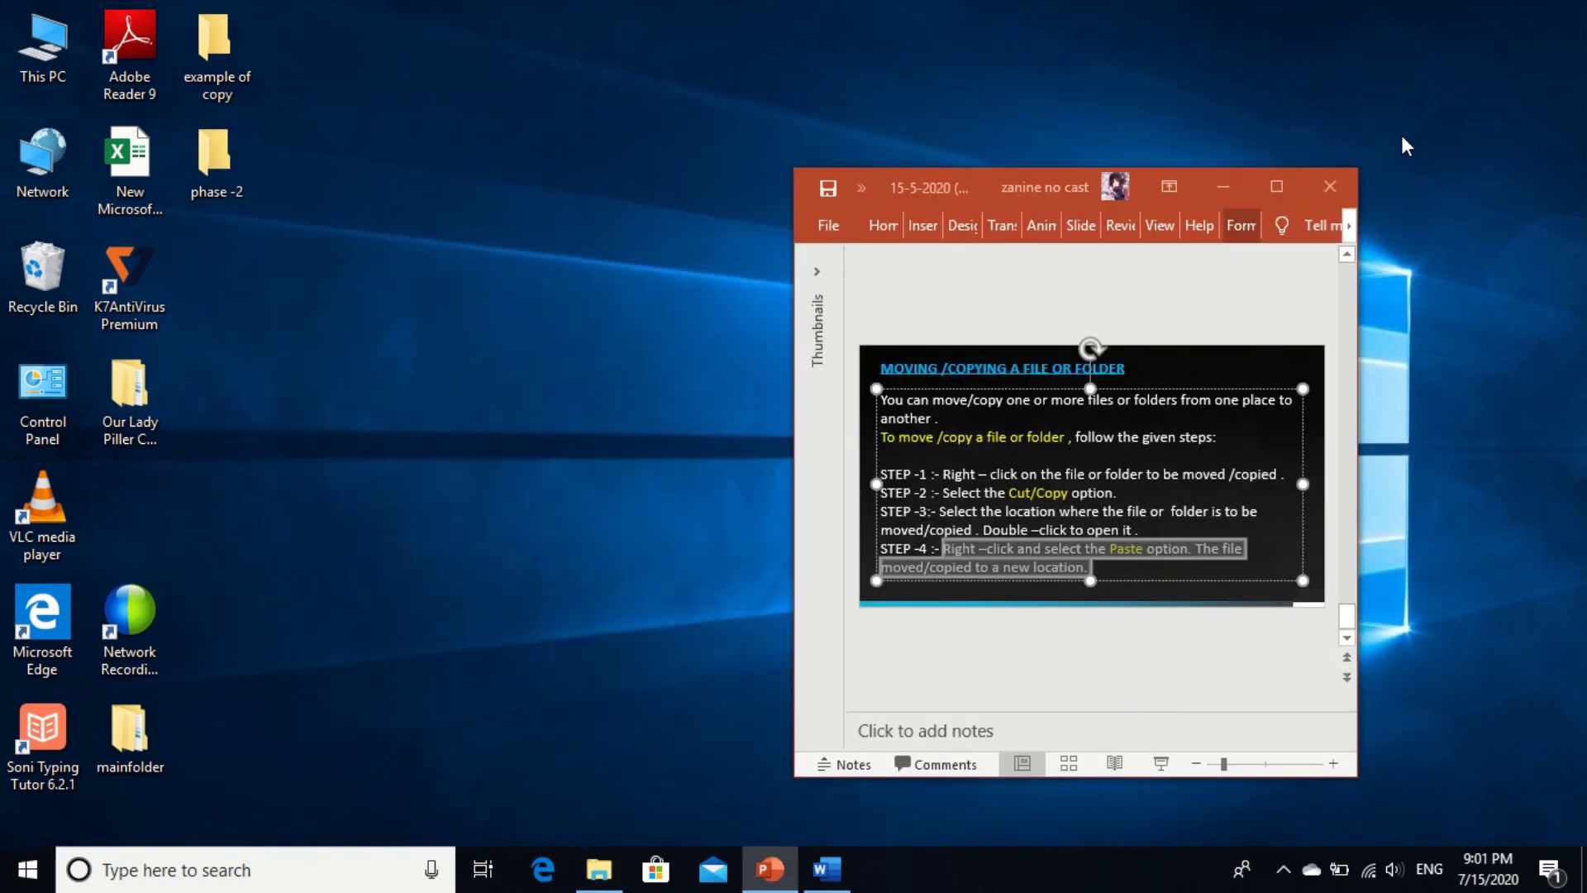
- Open the desktop context menu twice and dismiss it without choosing anything
right_click(585, 165)
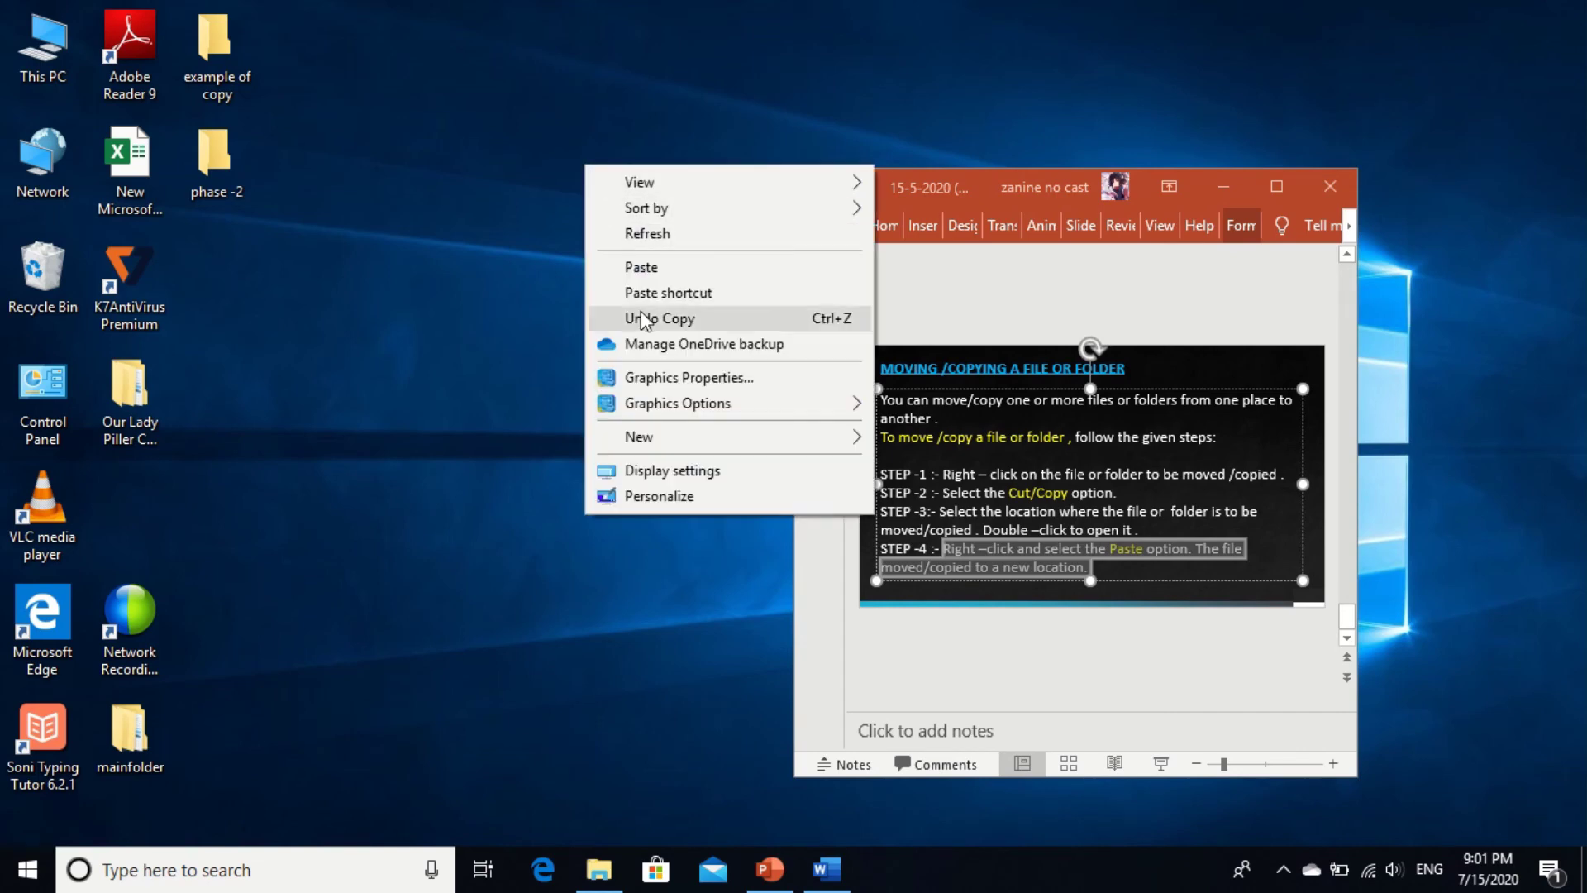
left_click(676, 235)
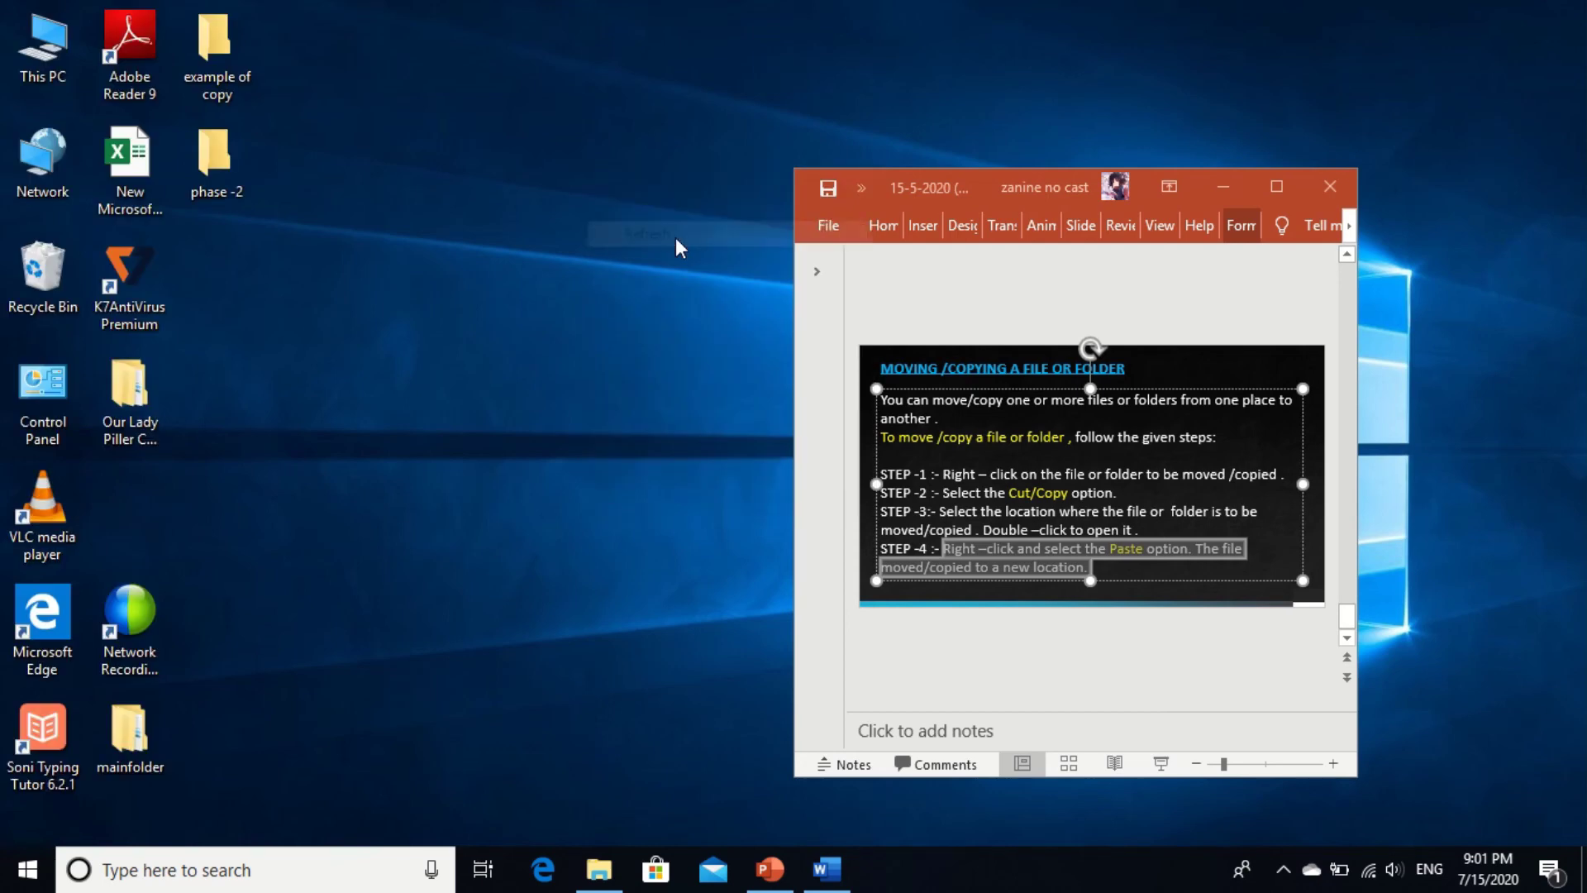
right_click(628, 272)
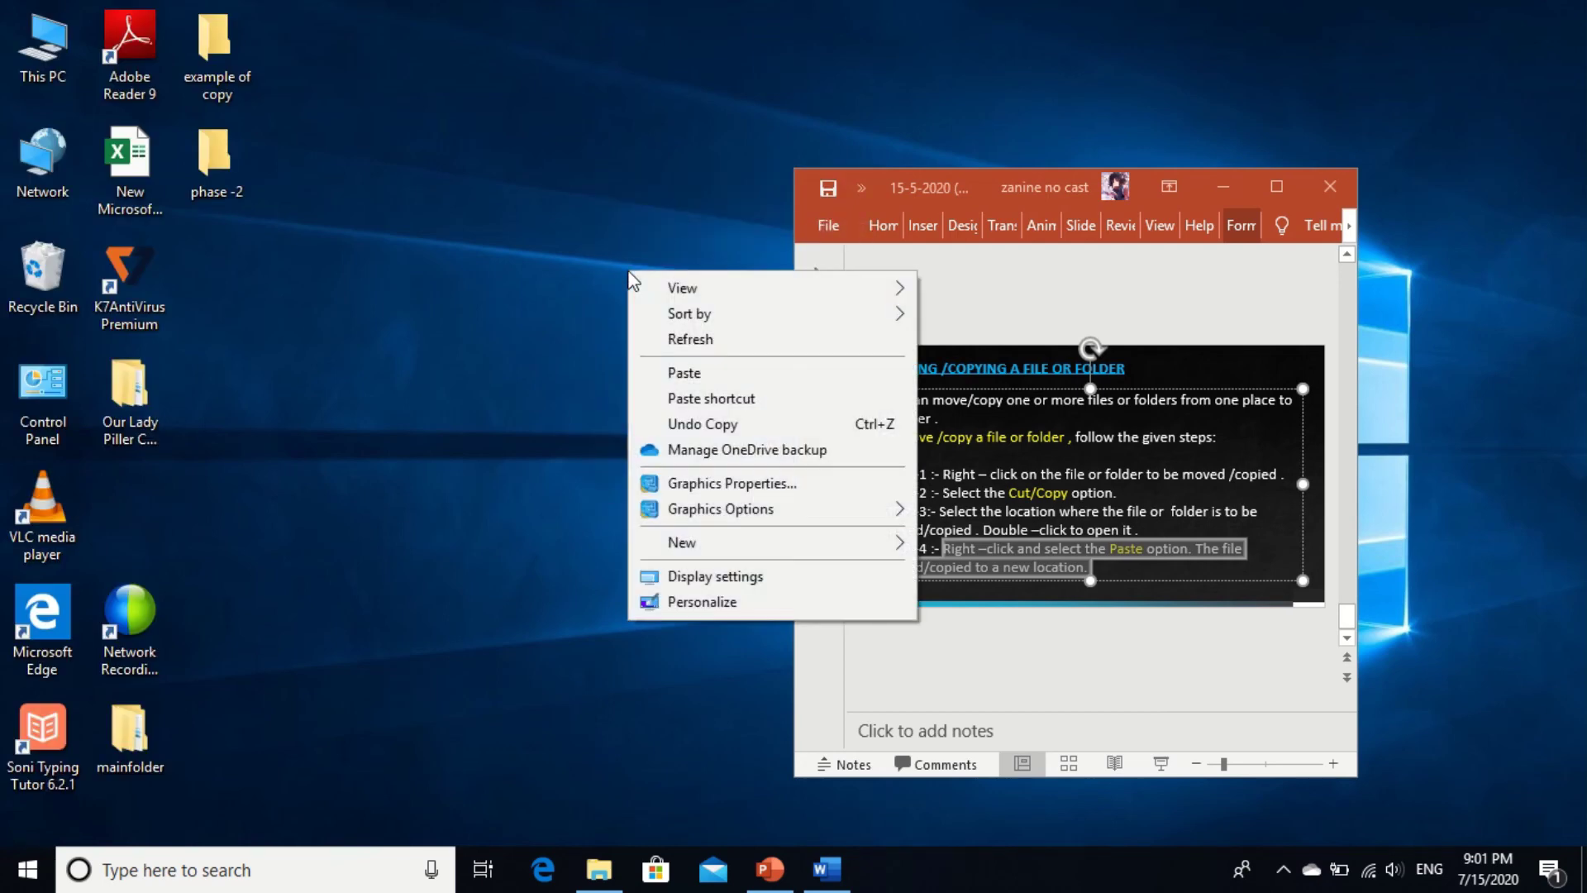
left_click(246, 330)
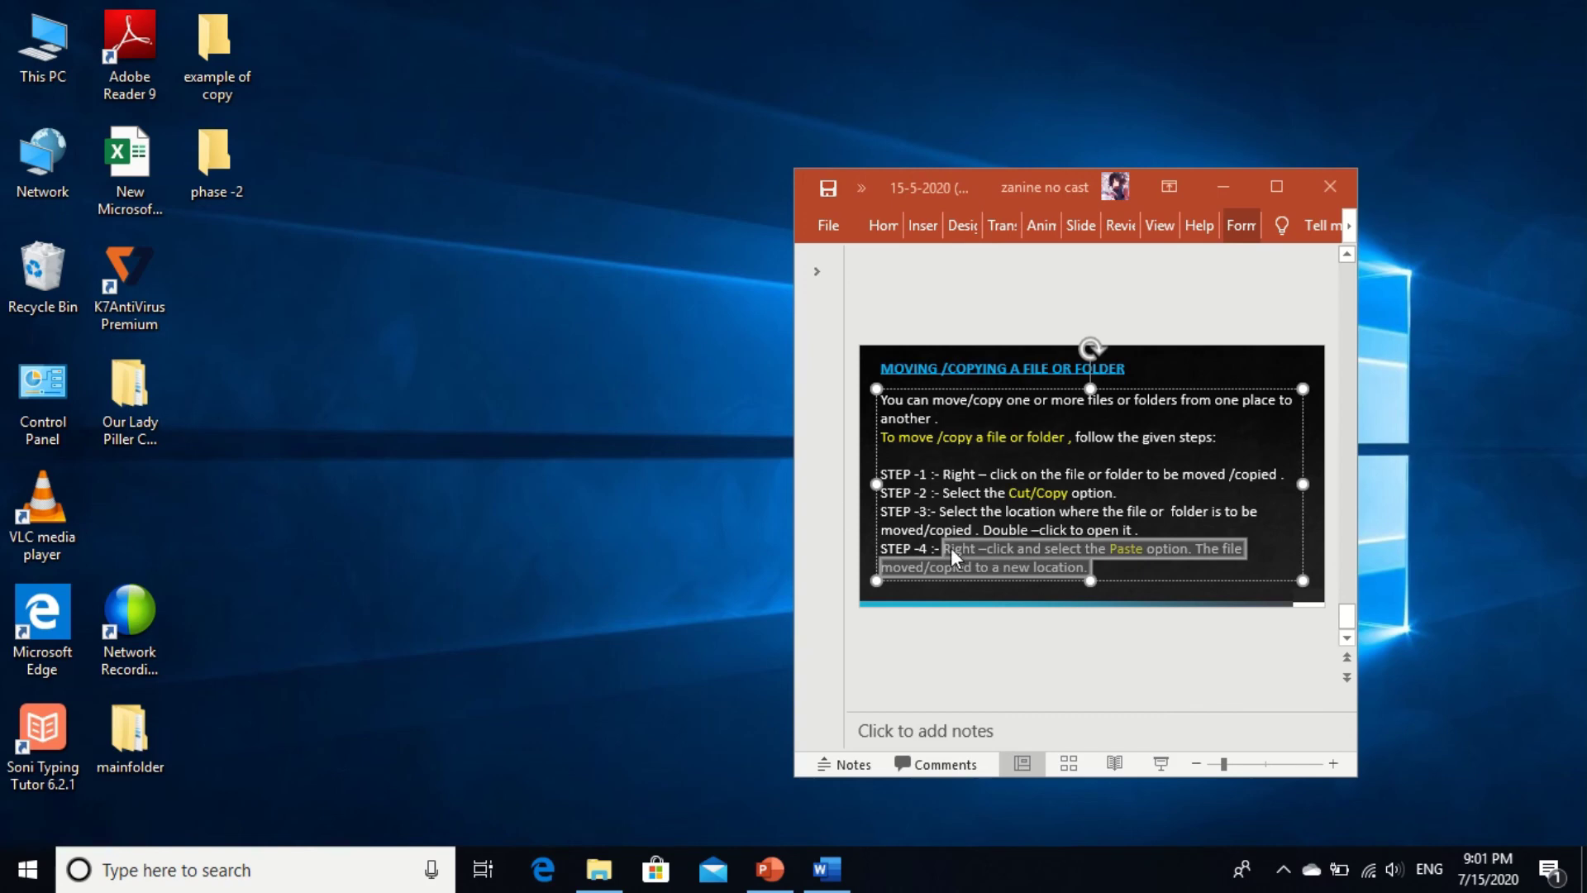
- Cut 'example of copy' from the desktop, paste it into Our Lady Piller Convent School, and close the window
right_click(236, 167)
left_click(224, 85)
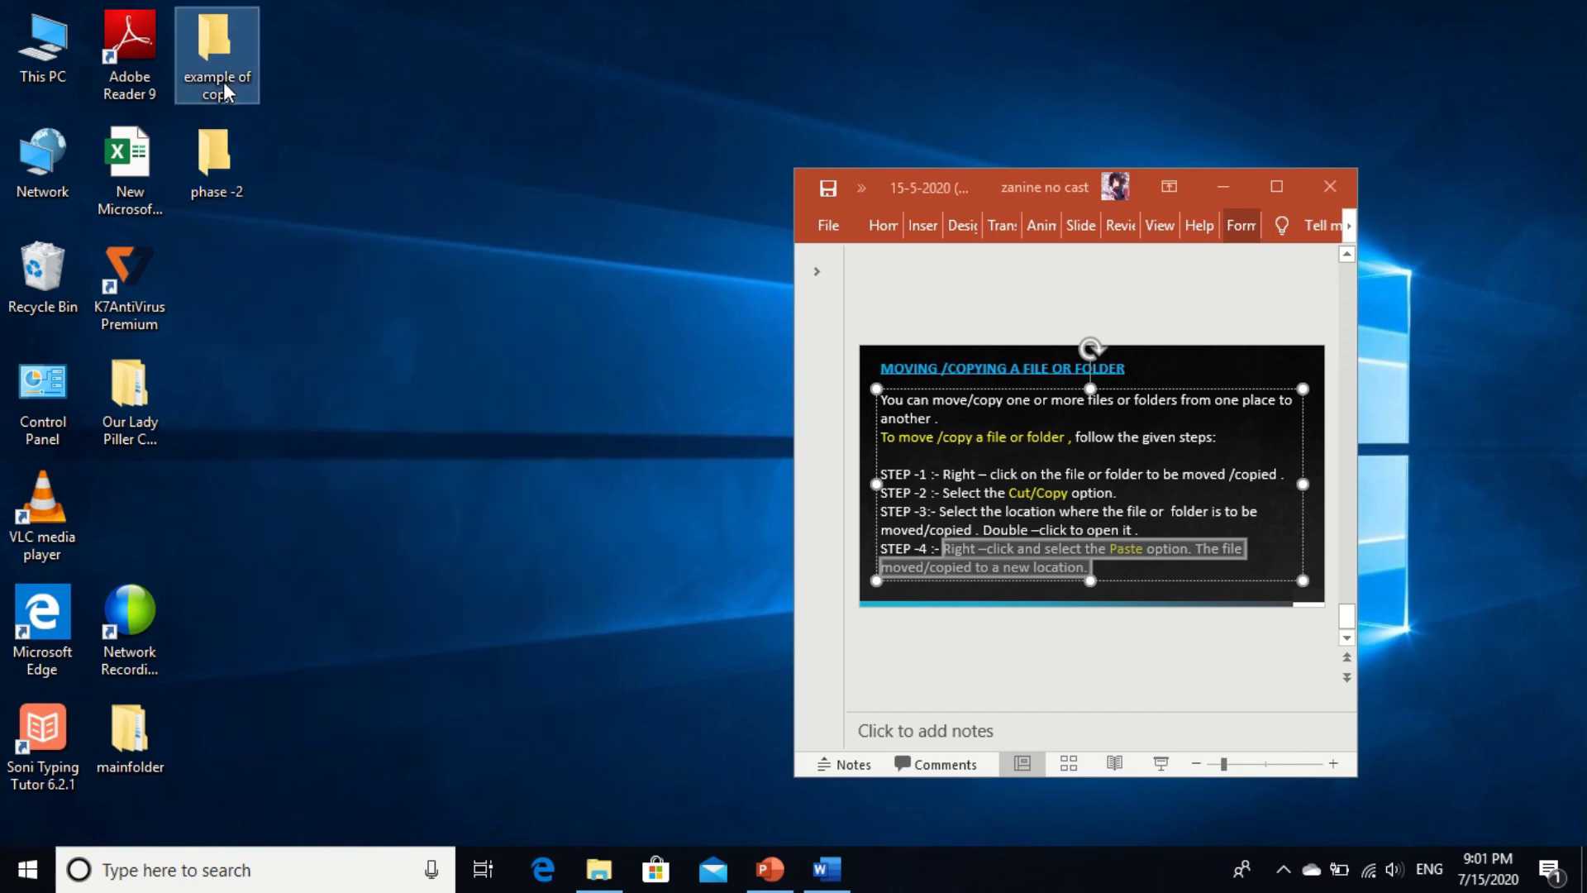
right_click(222, 89)
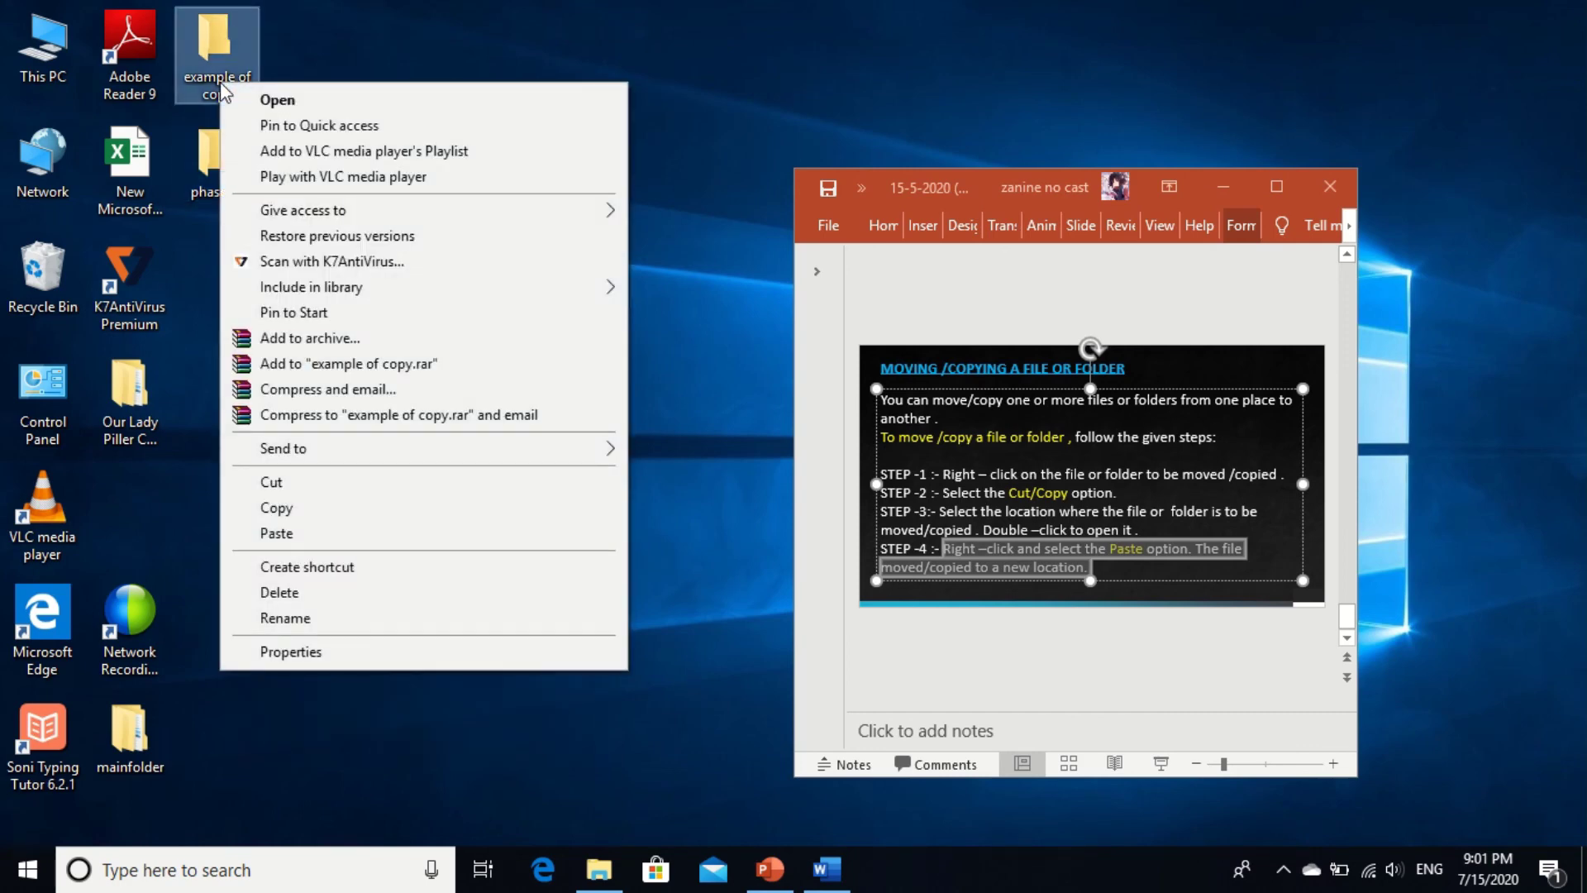
left_click(363, 496)
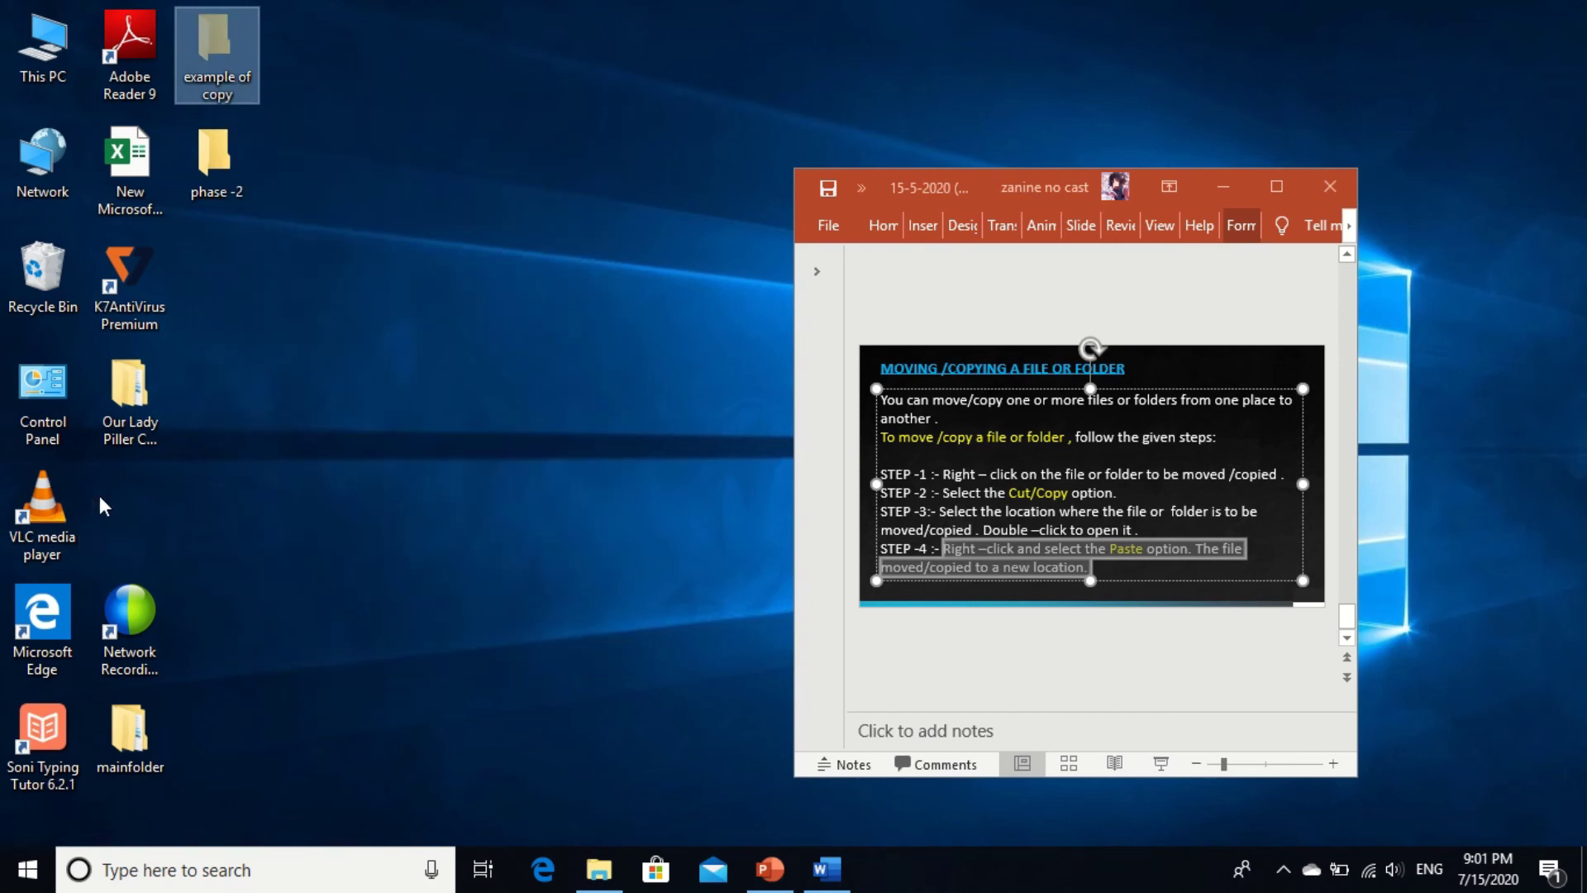
double_click(125, 431)
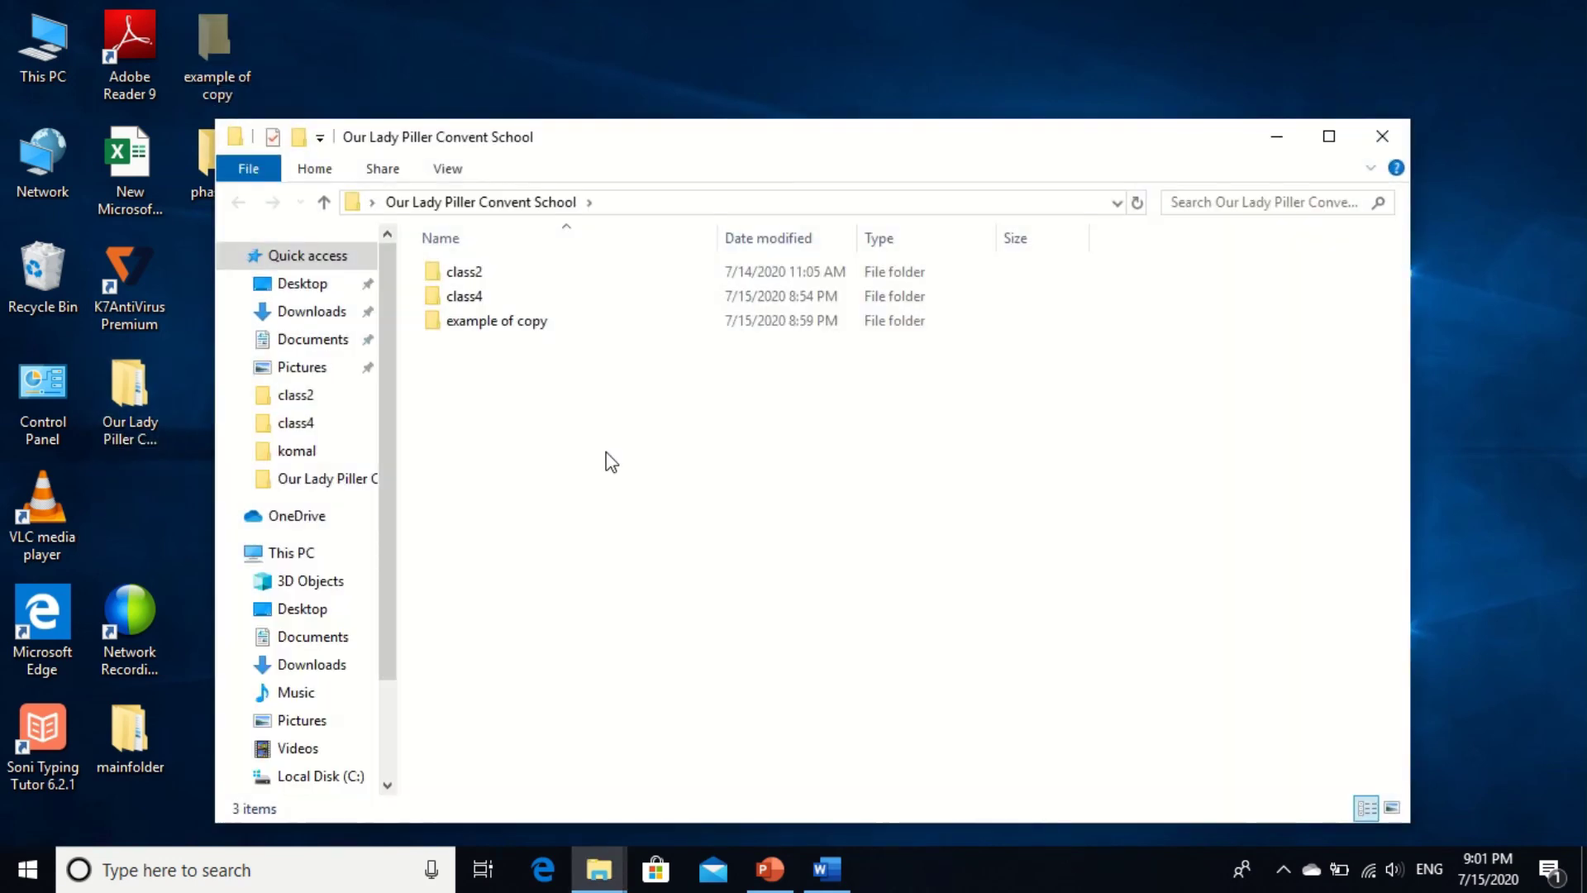
key("ctrl+v")
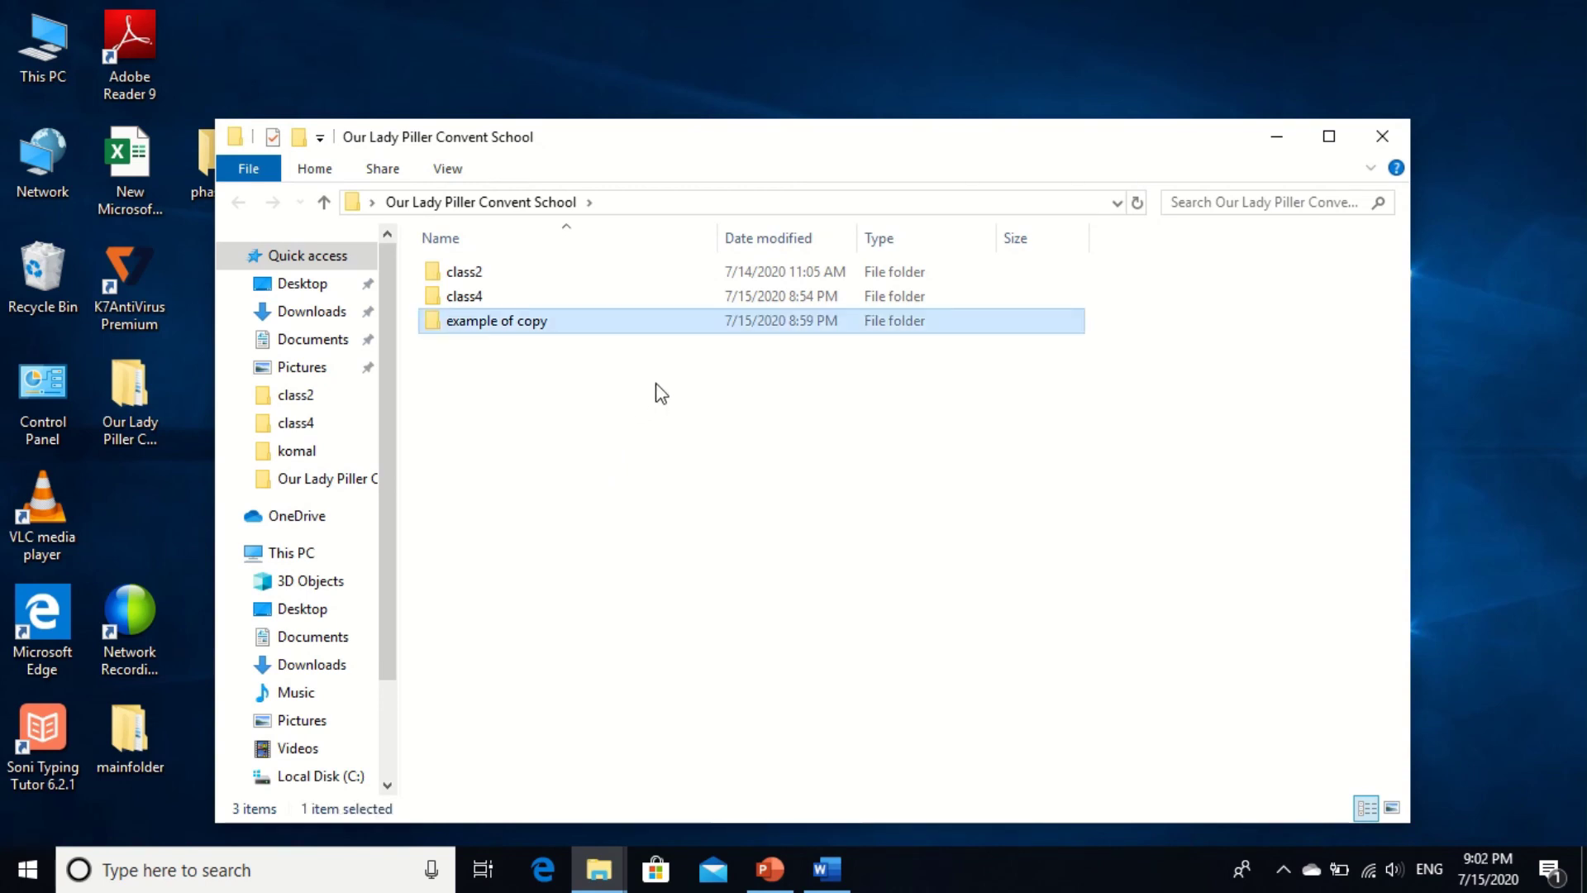
left_click(1382, 142)
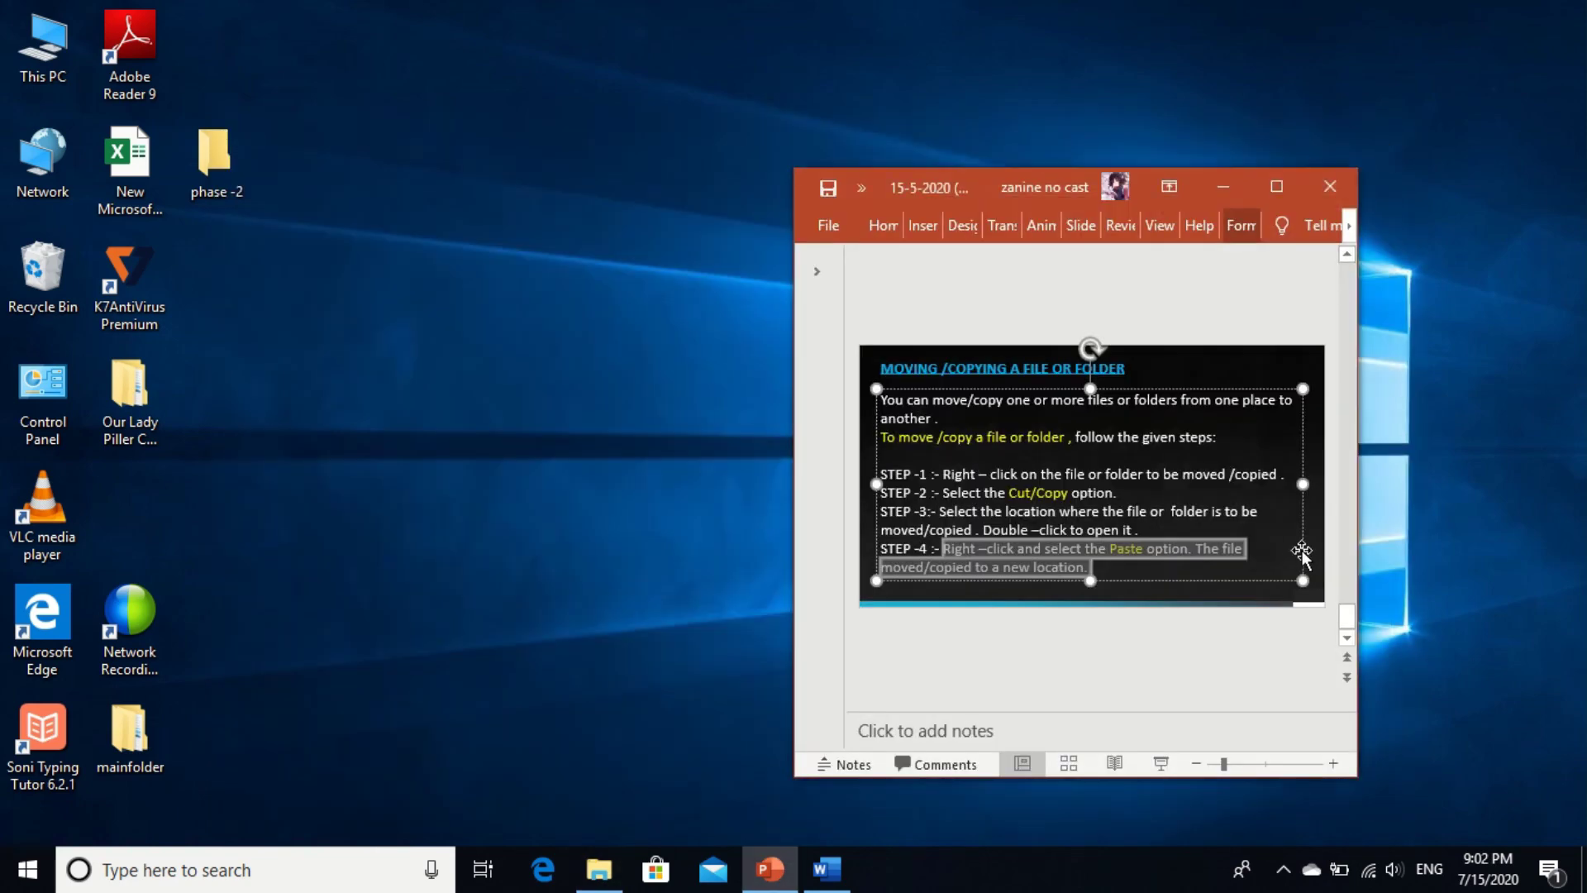
- Deselect the last step and maximize PowerPoint on slide 14 of 14
left_click(1229, 568)
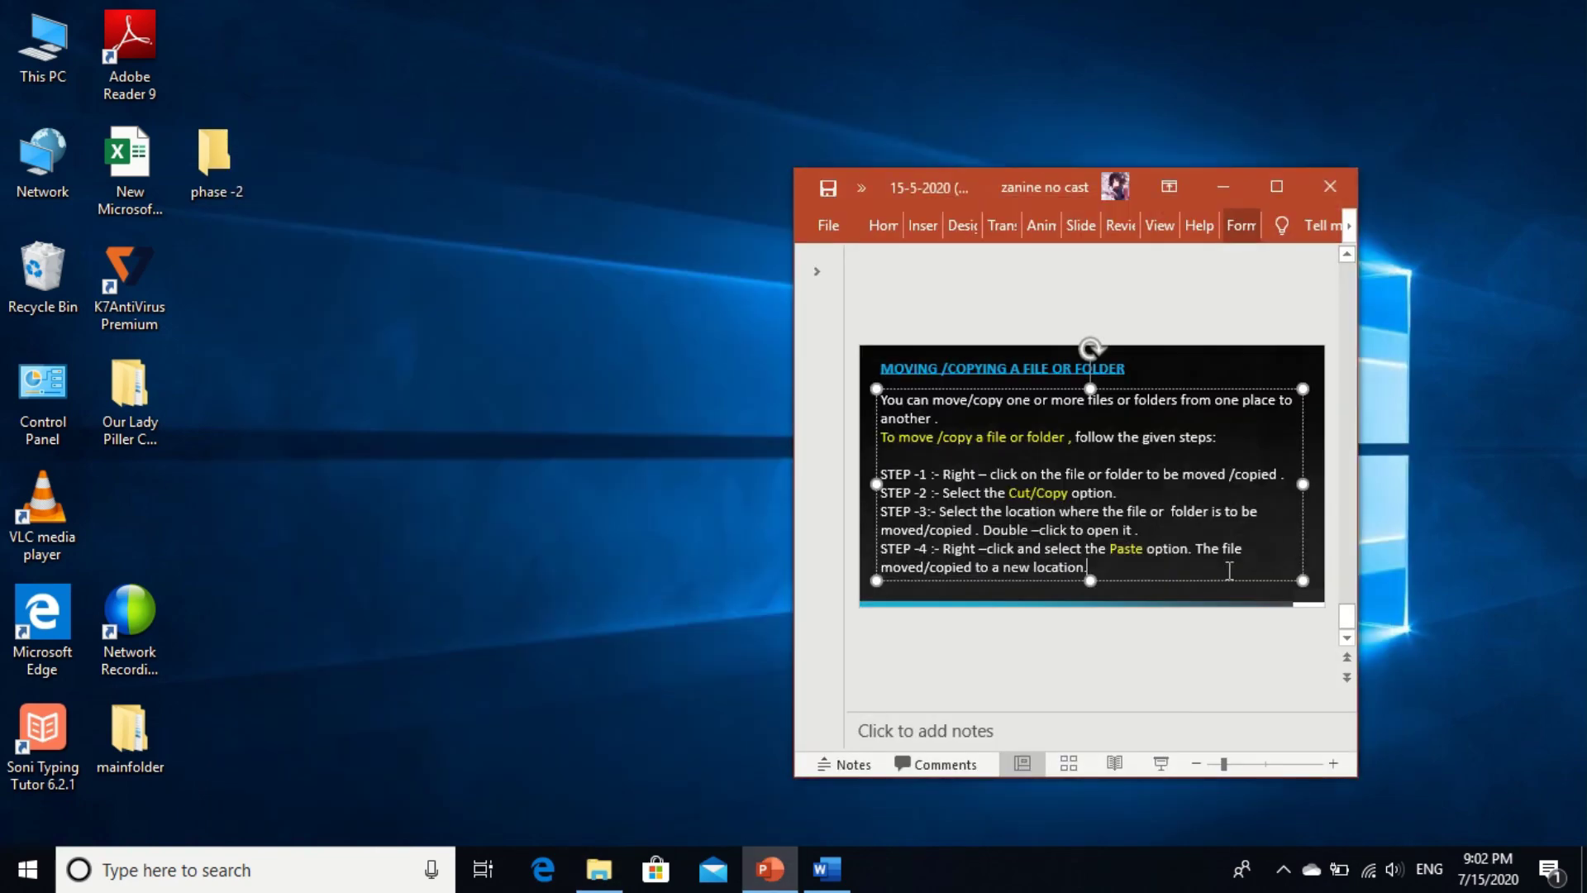
left_click(1276, 186)
scroll(1583, 417, "up", 2)
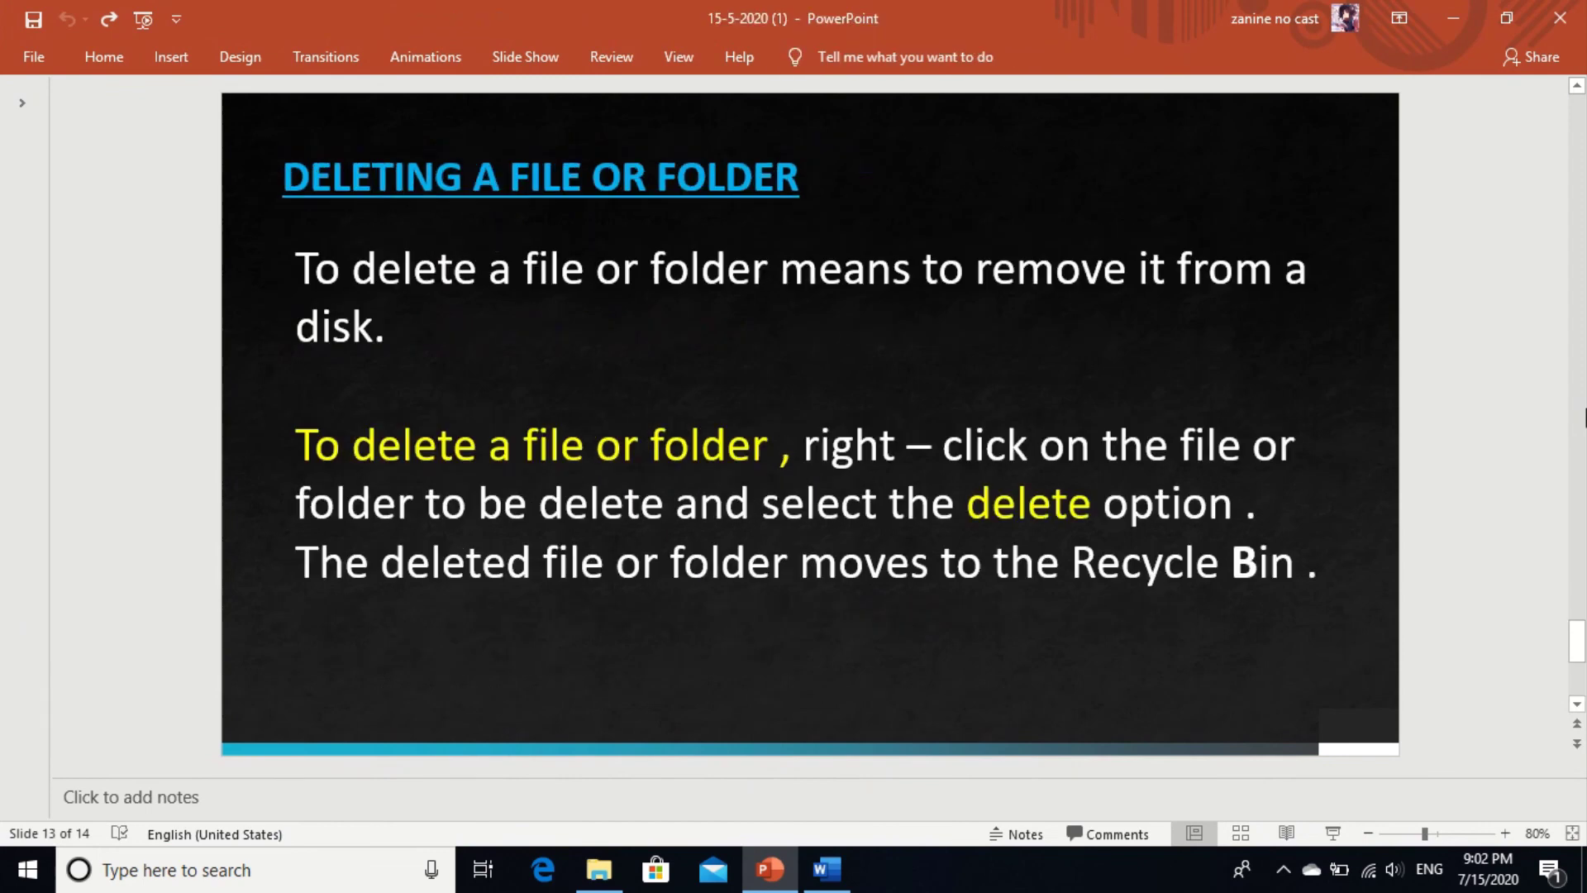
scroll(1583, 417, "down", 2)
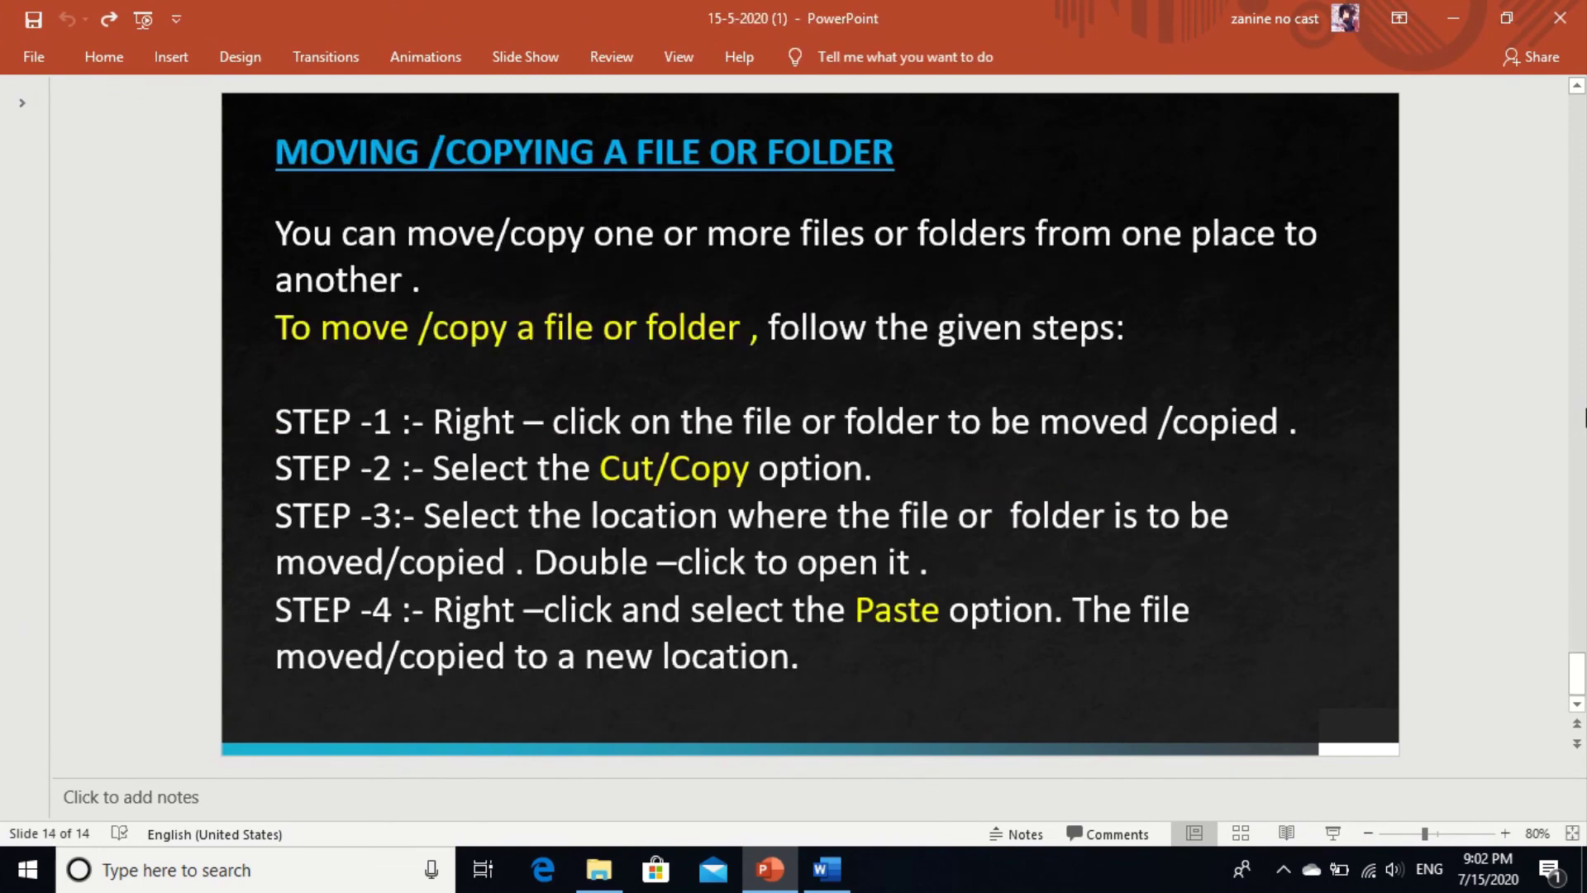